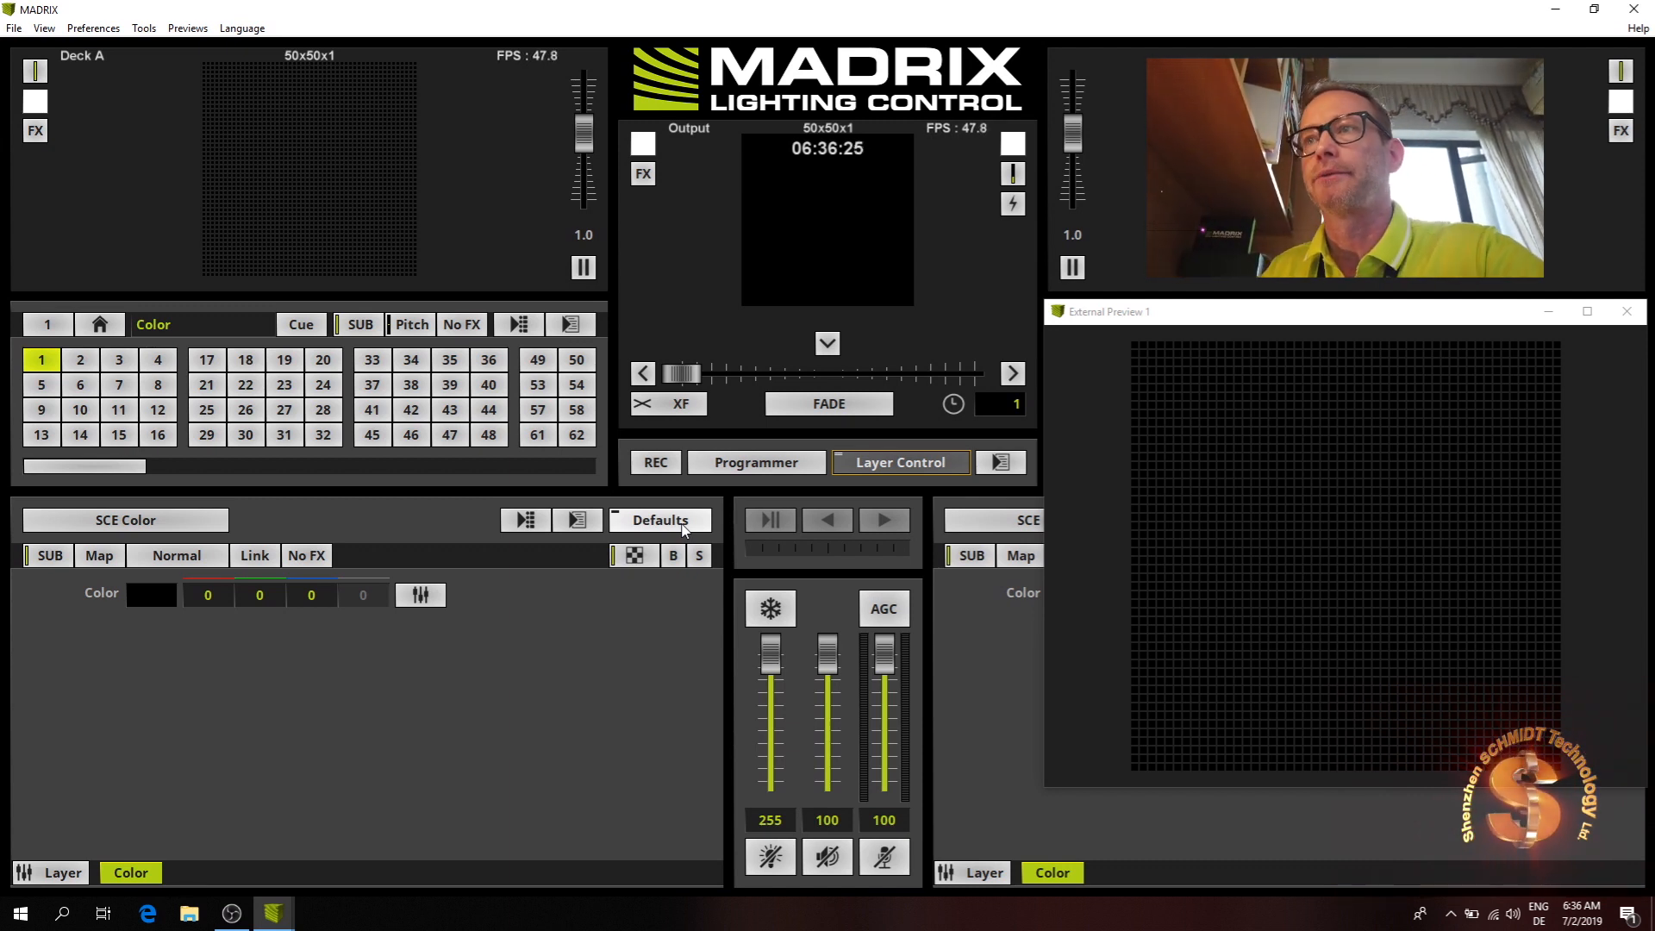
# - Open the Matrix Generator and set the fixture protocol to DVI
pyautogui.click(93, 28)
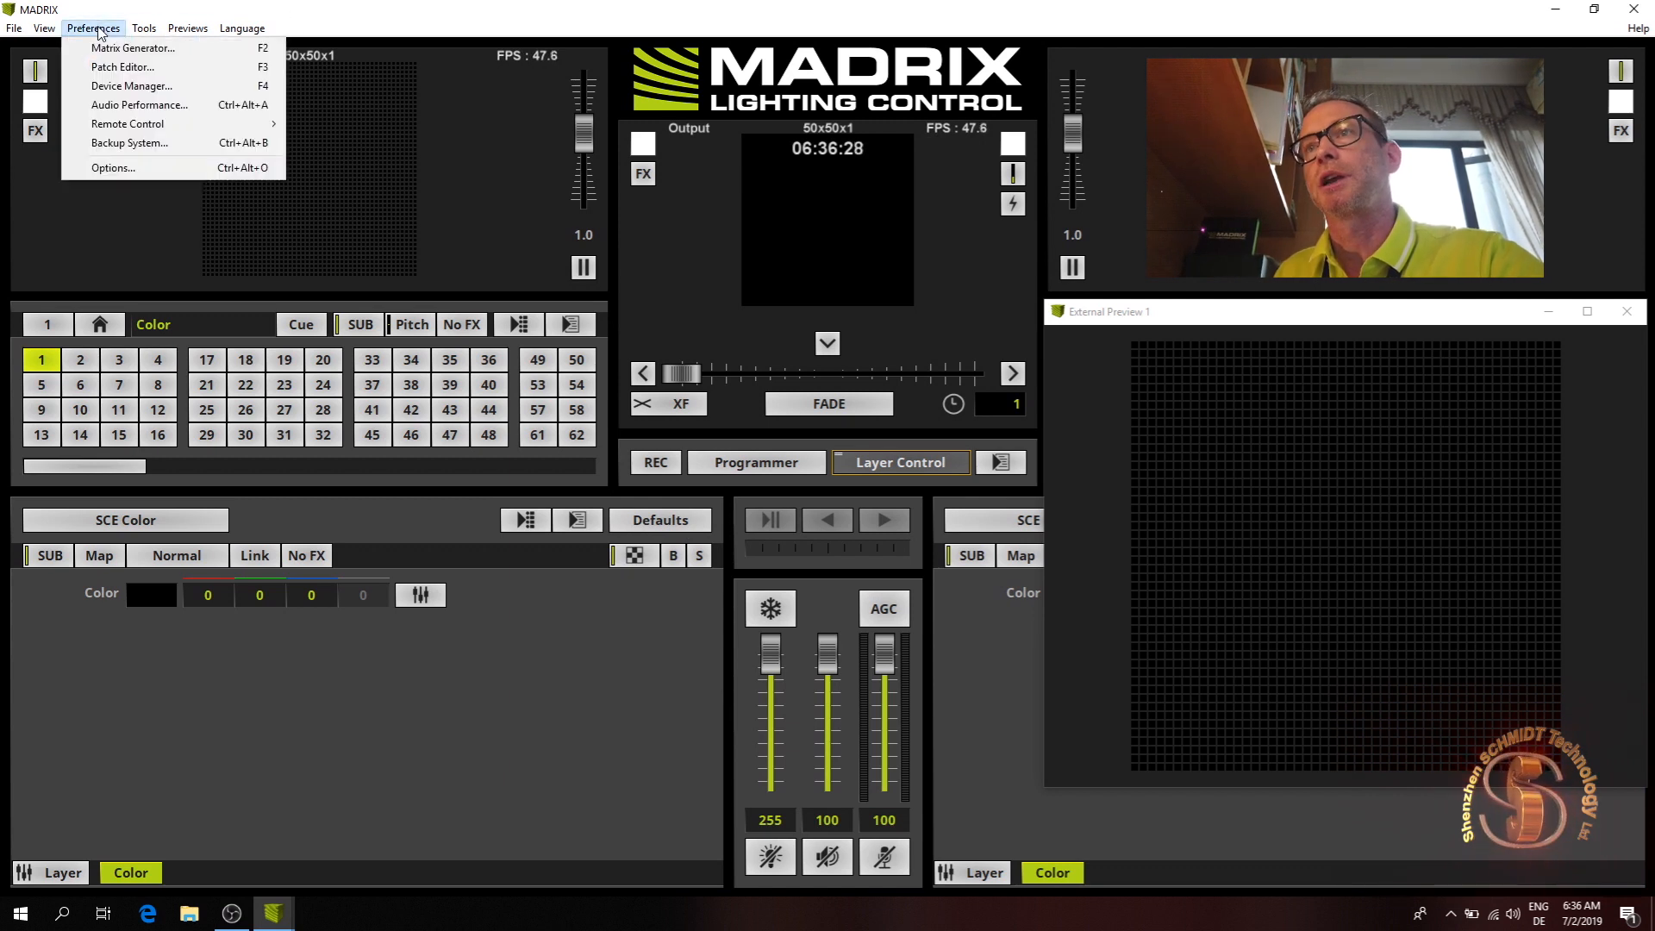
pyautogui.click(142, 56)
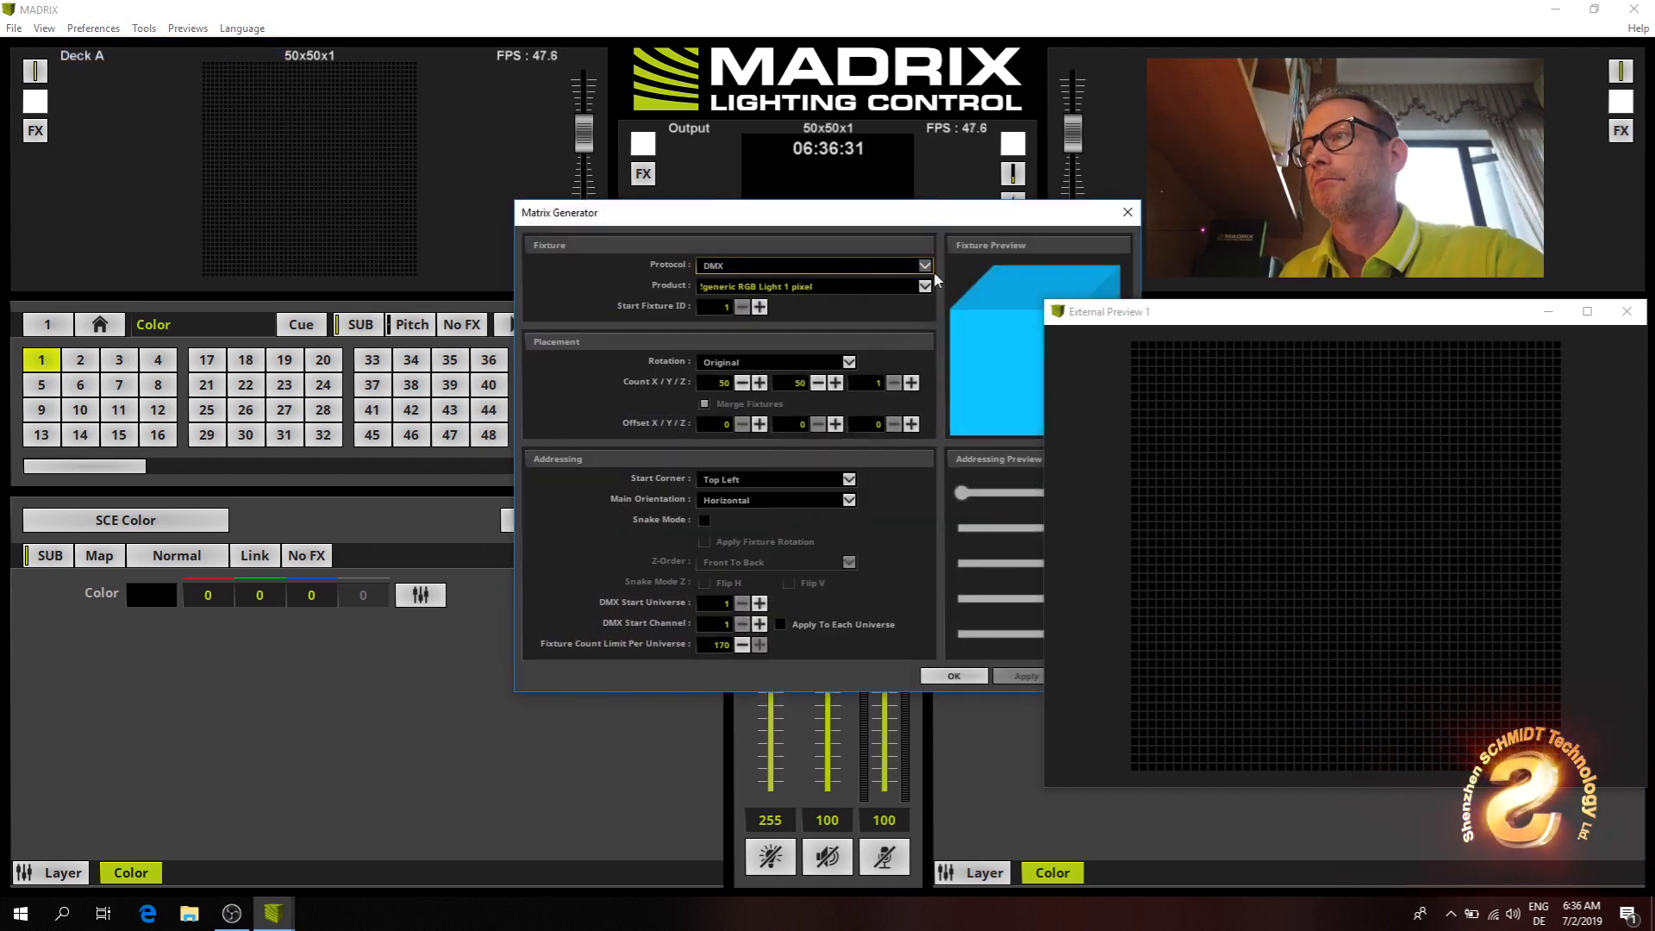
pyautogui.click(922, 266)
pyautogui.click(770, 304)
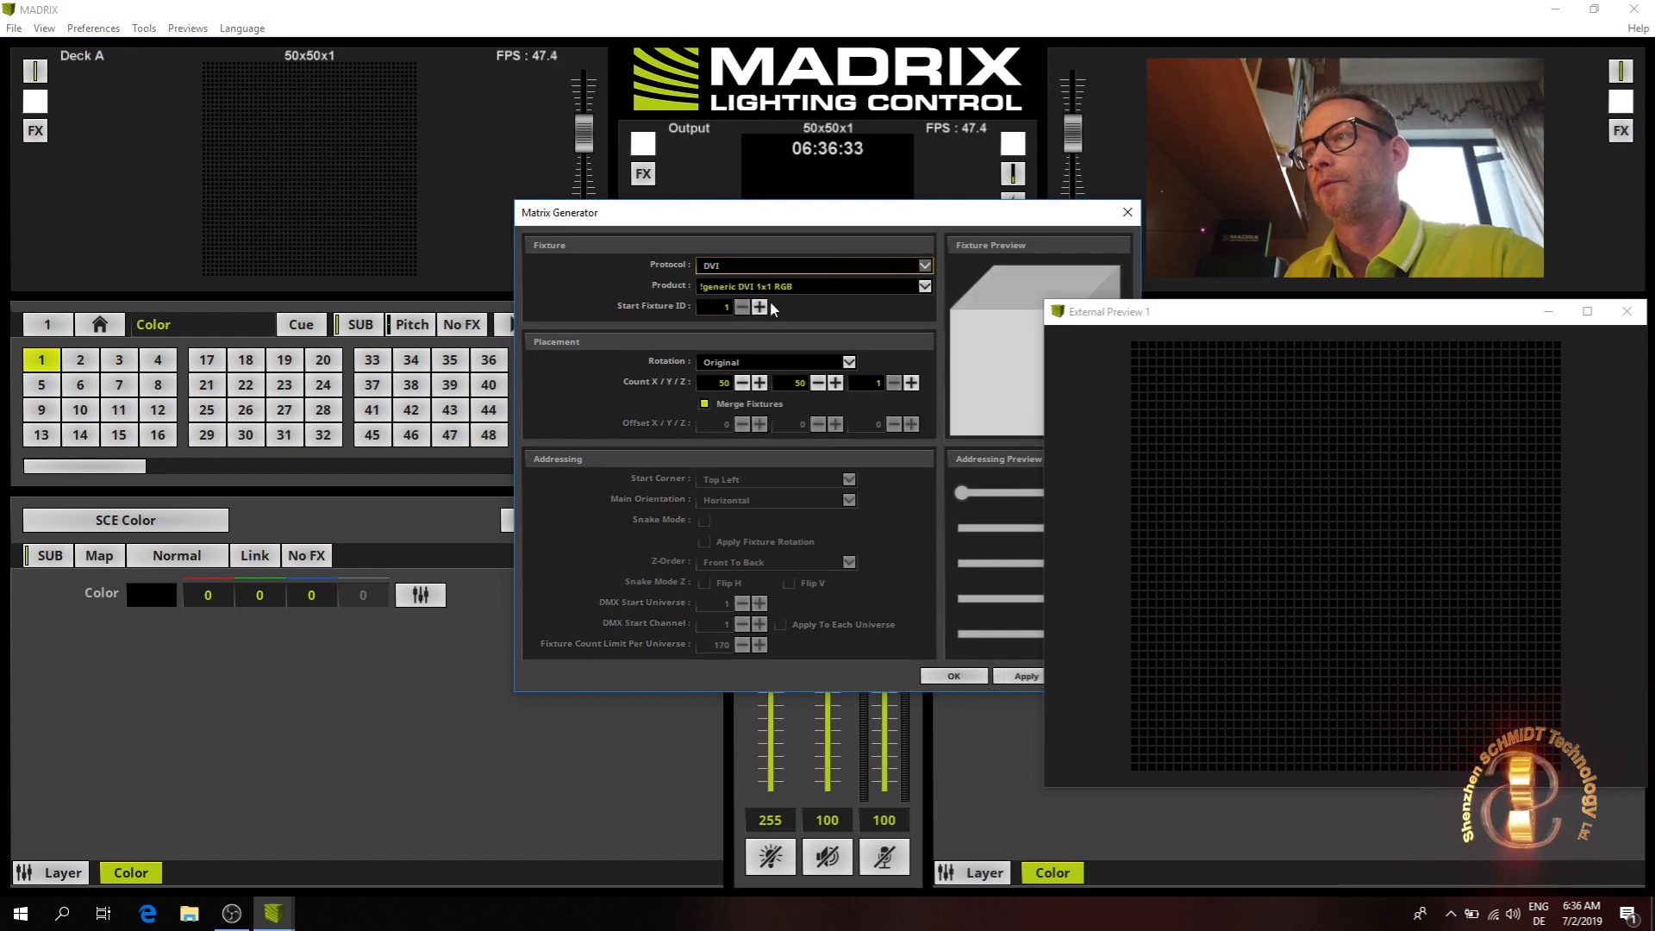
# - Generate the matrix with a fixture count of 640 in X and 320 in Y, and dismiss the background image error
pyautogui.doubleClick(723, 382)
pyautogui.write('640')
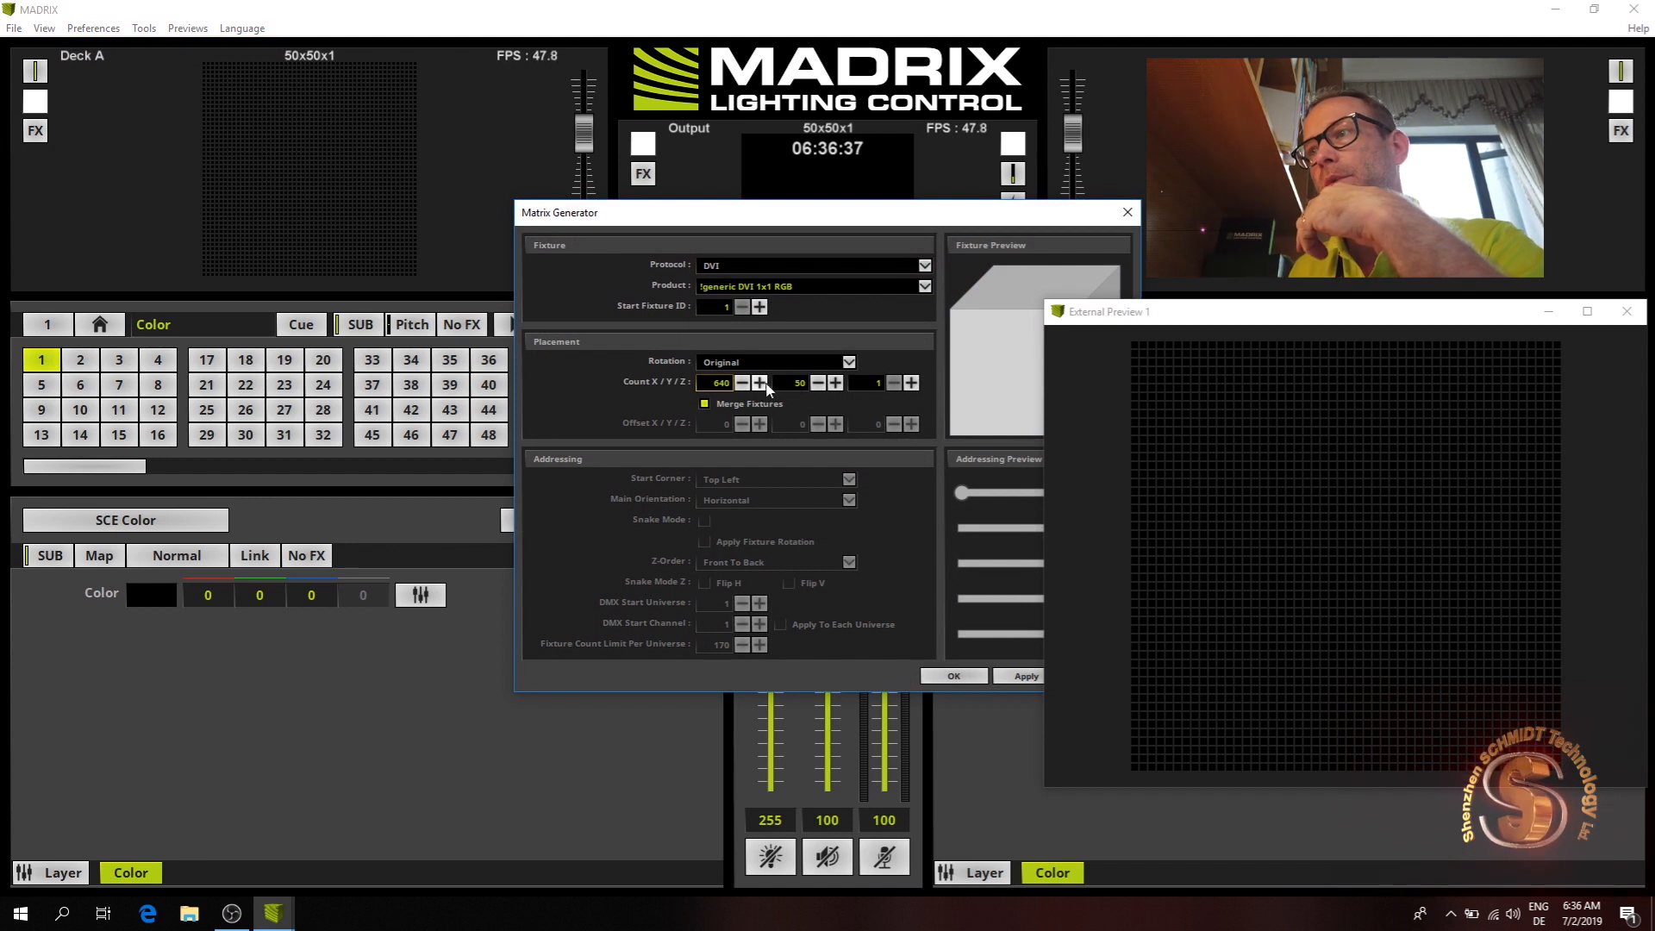
pyautogui.press('Tab')
pyautogui.write('3')
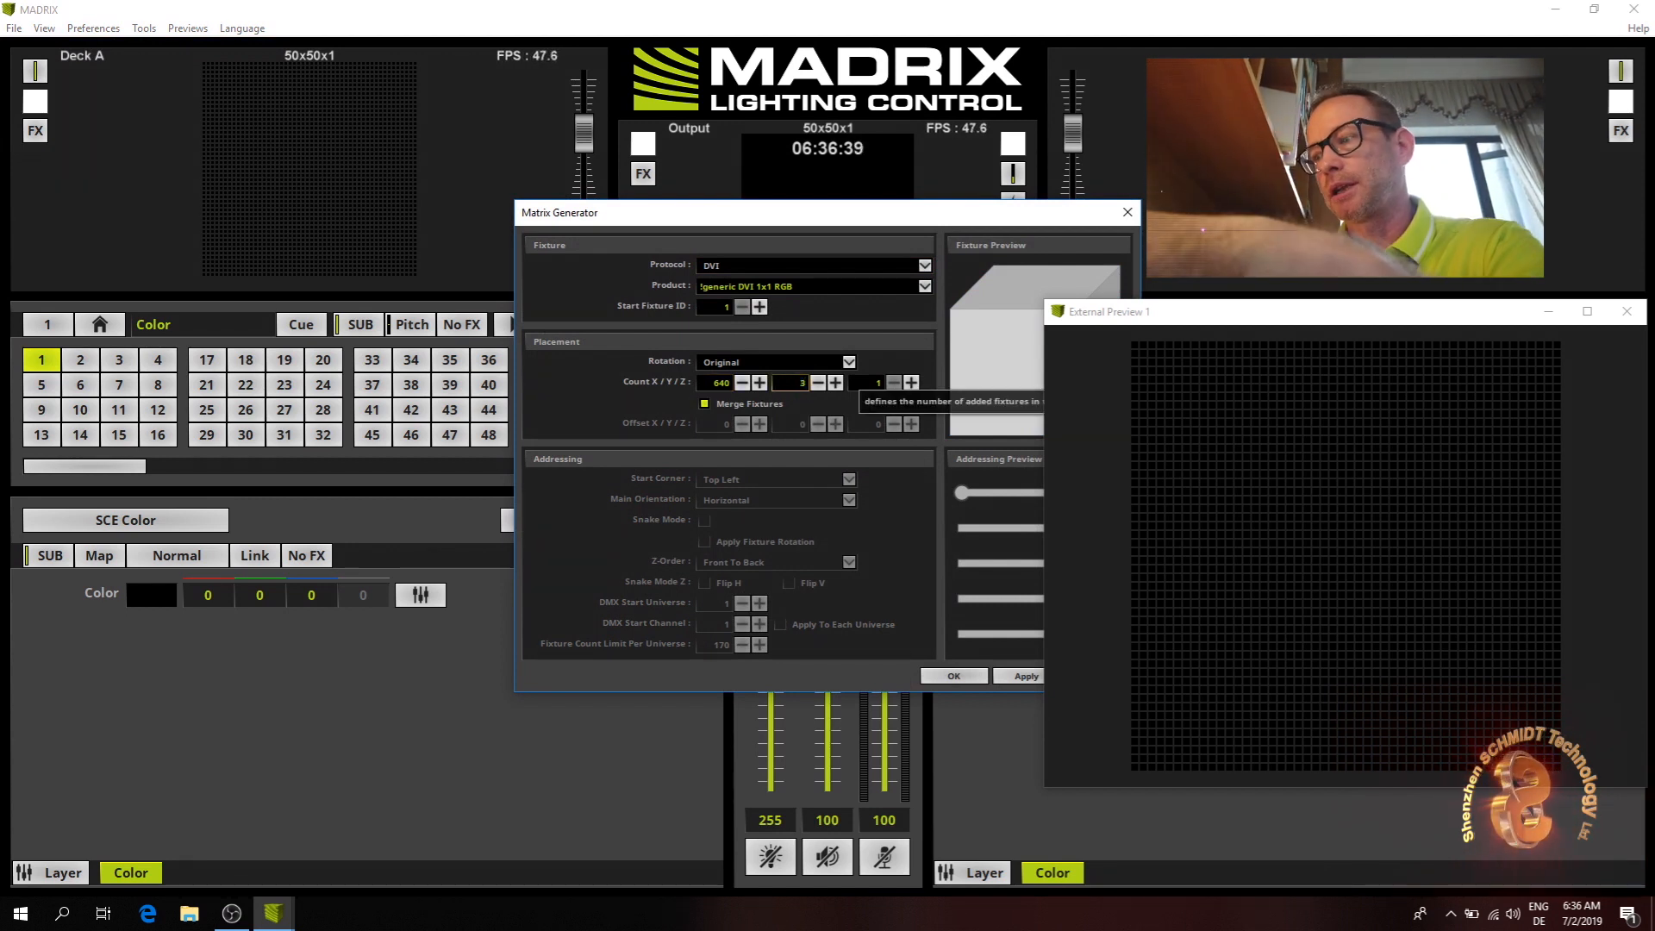
pyautogui.write('20')
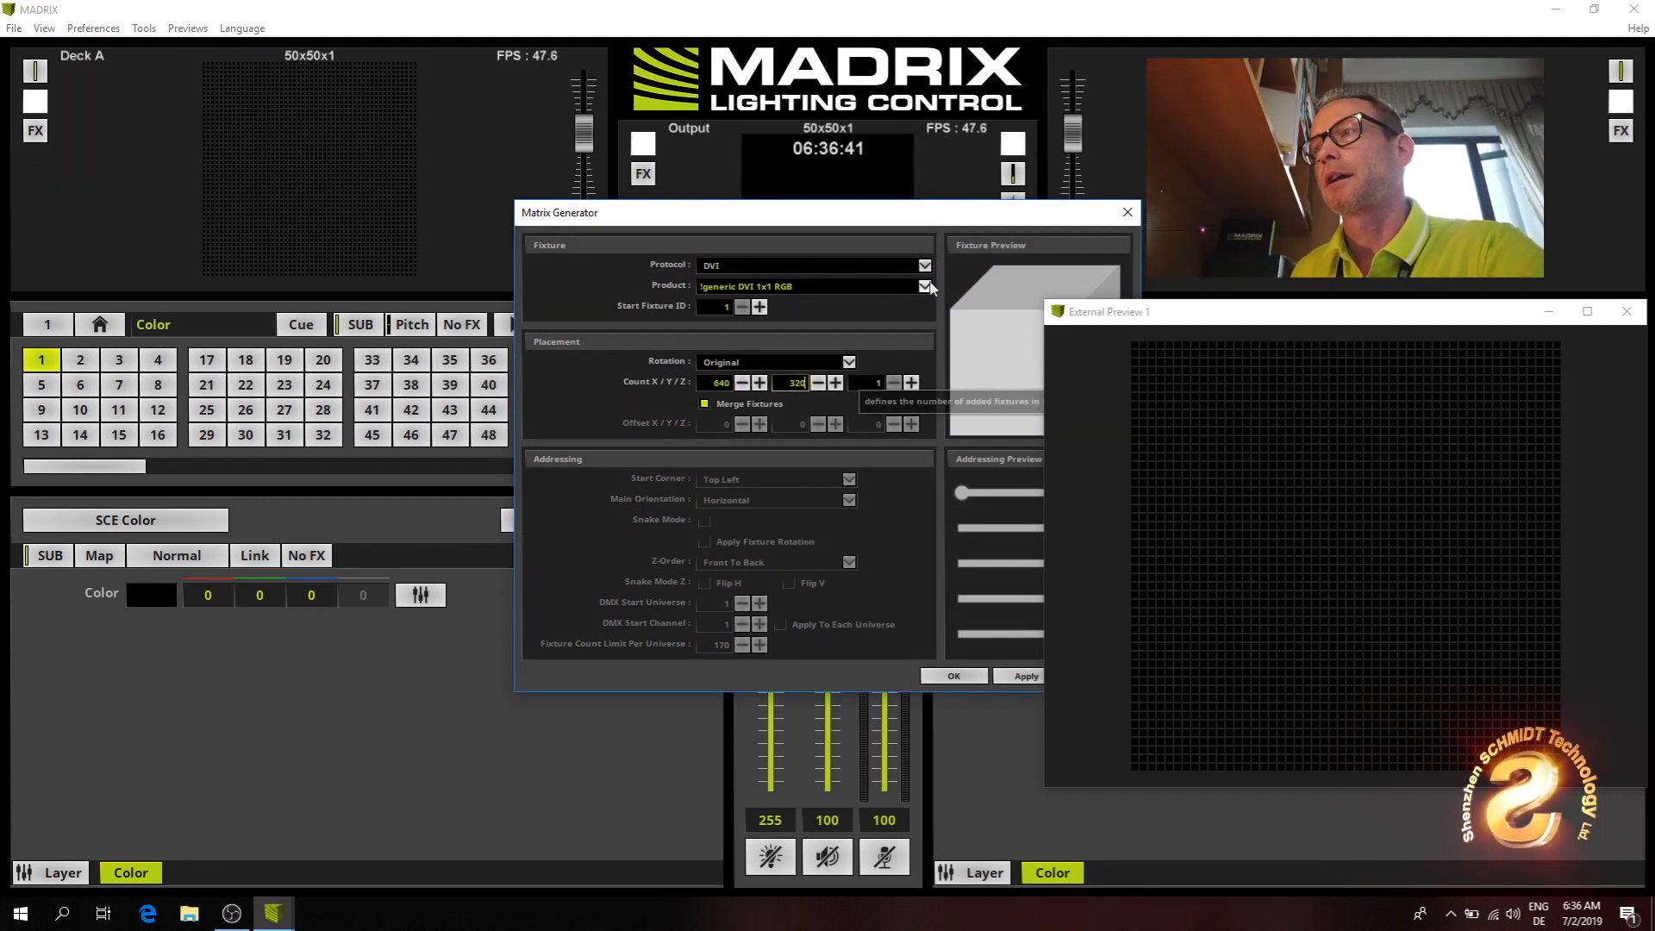
pyautogui.moveTo(935, 212); pyautogui.dragTo(780, 151)
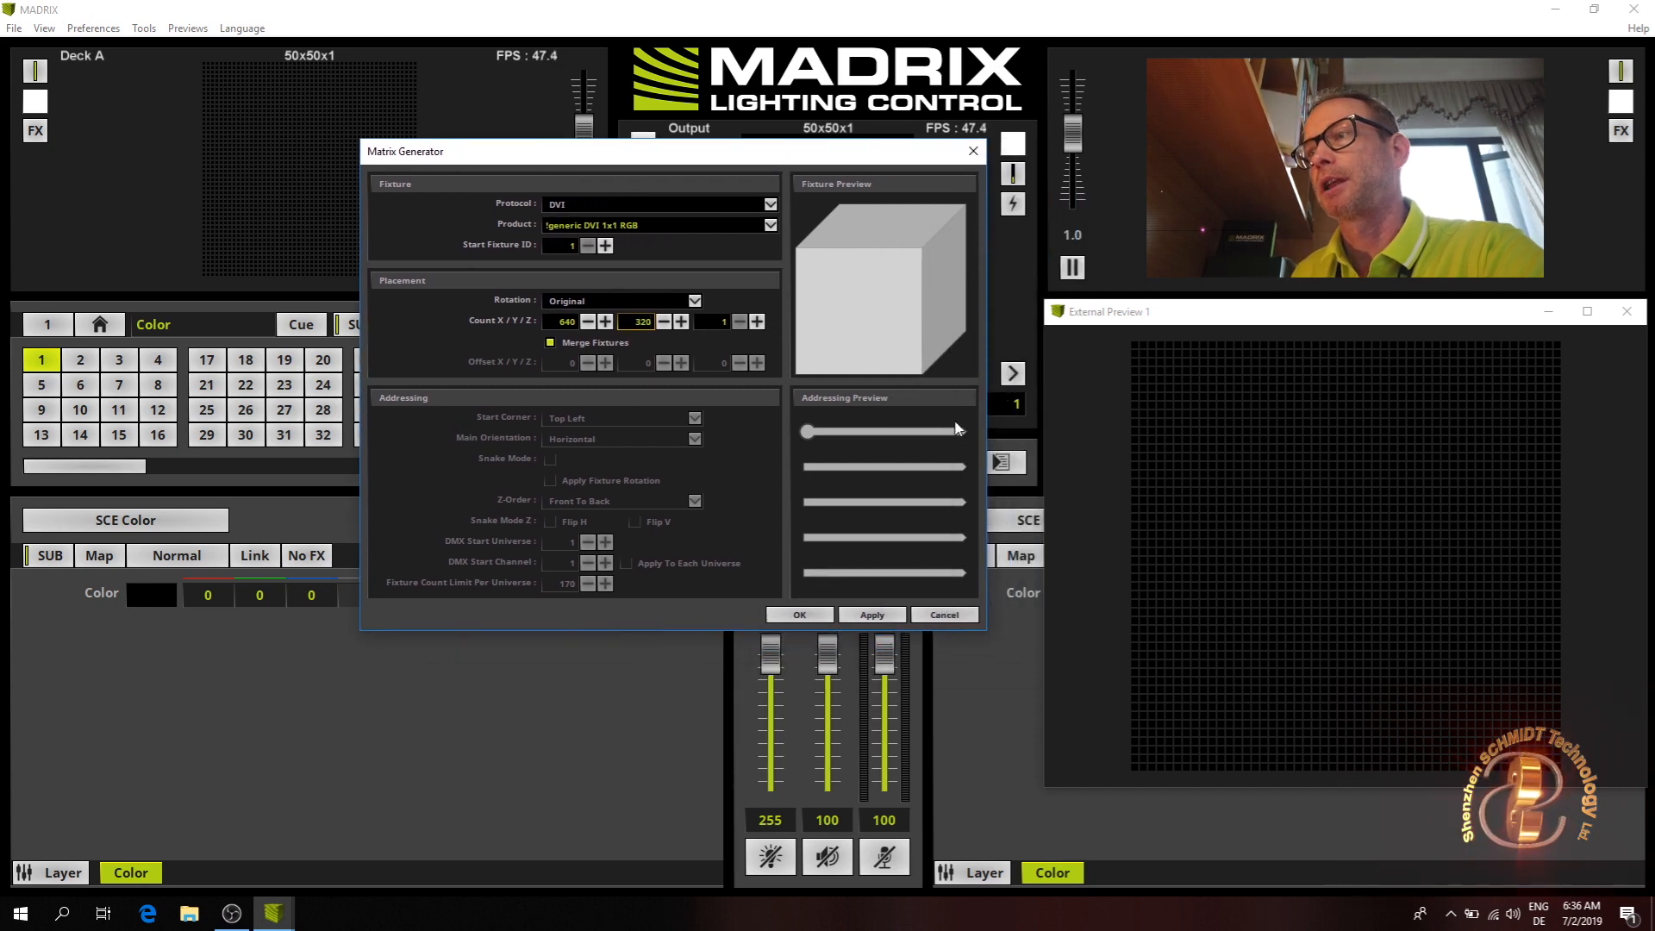
pyautogui.click(825, 615)
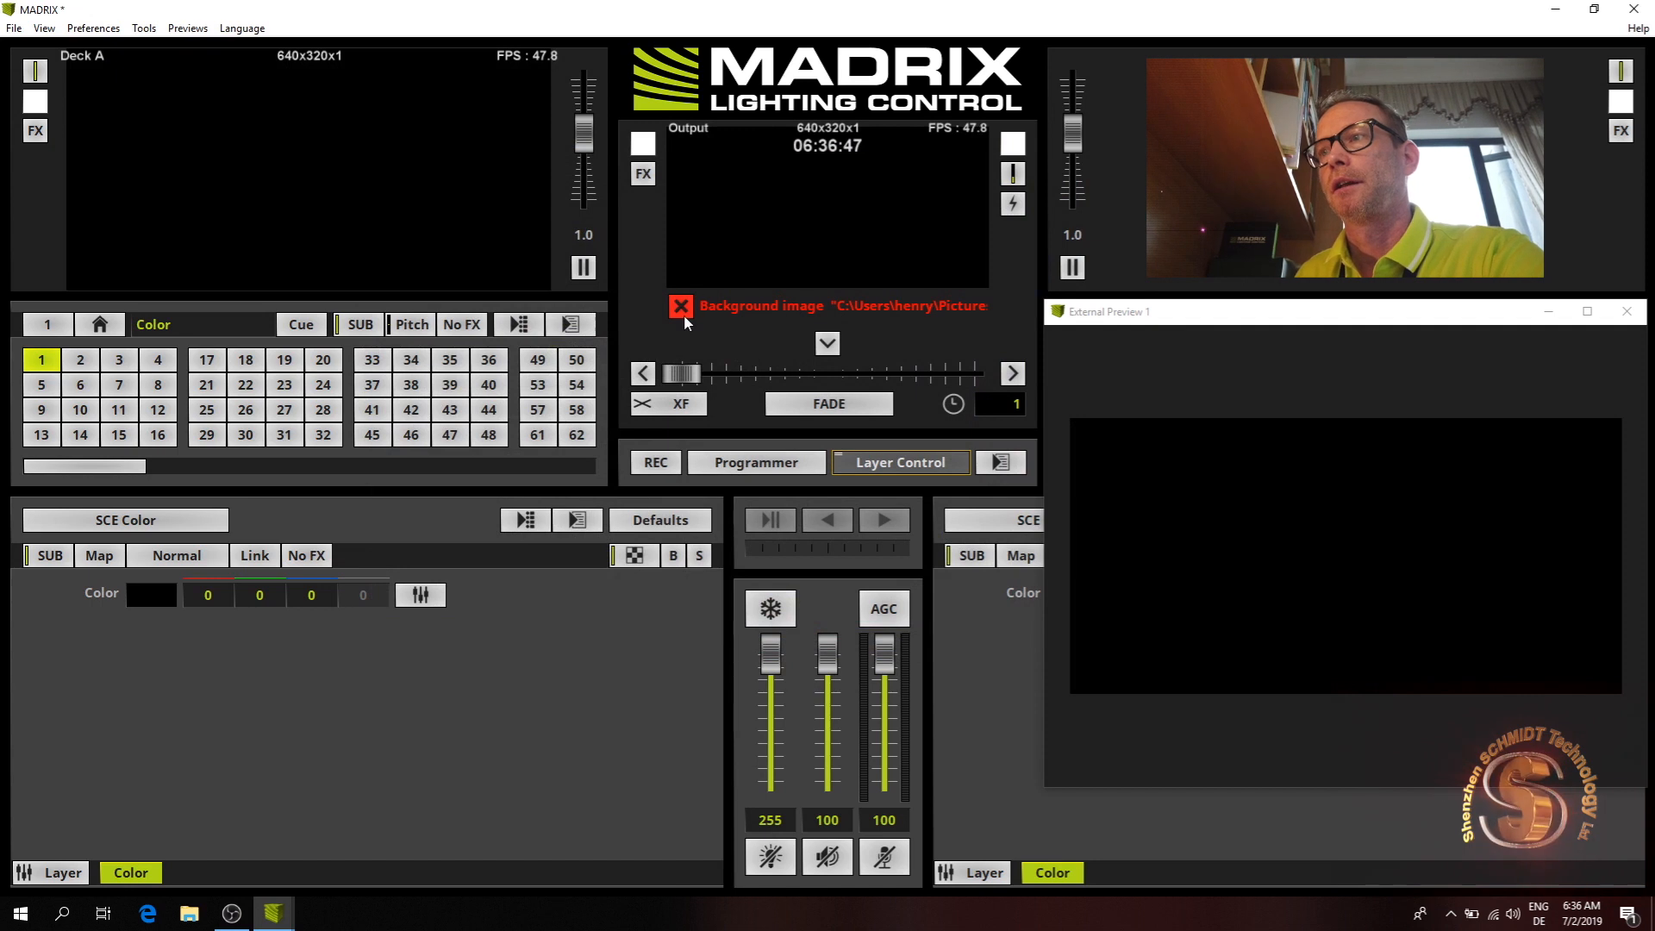
pyautogui.click(685, 312)
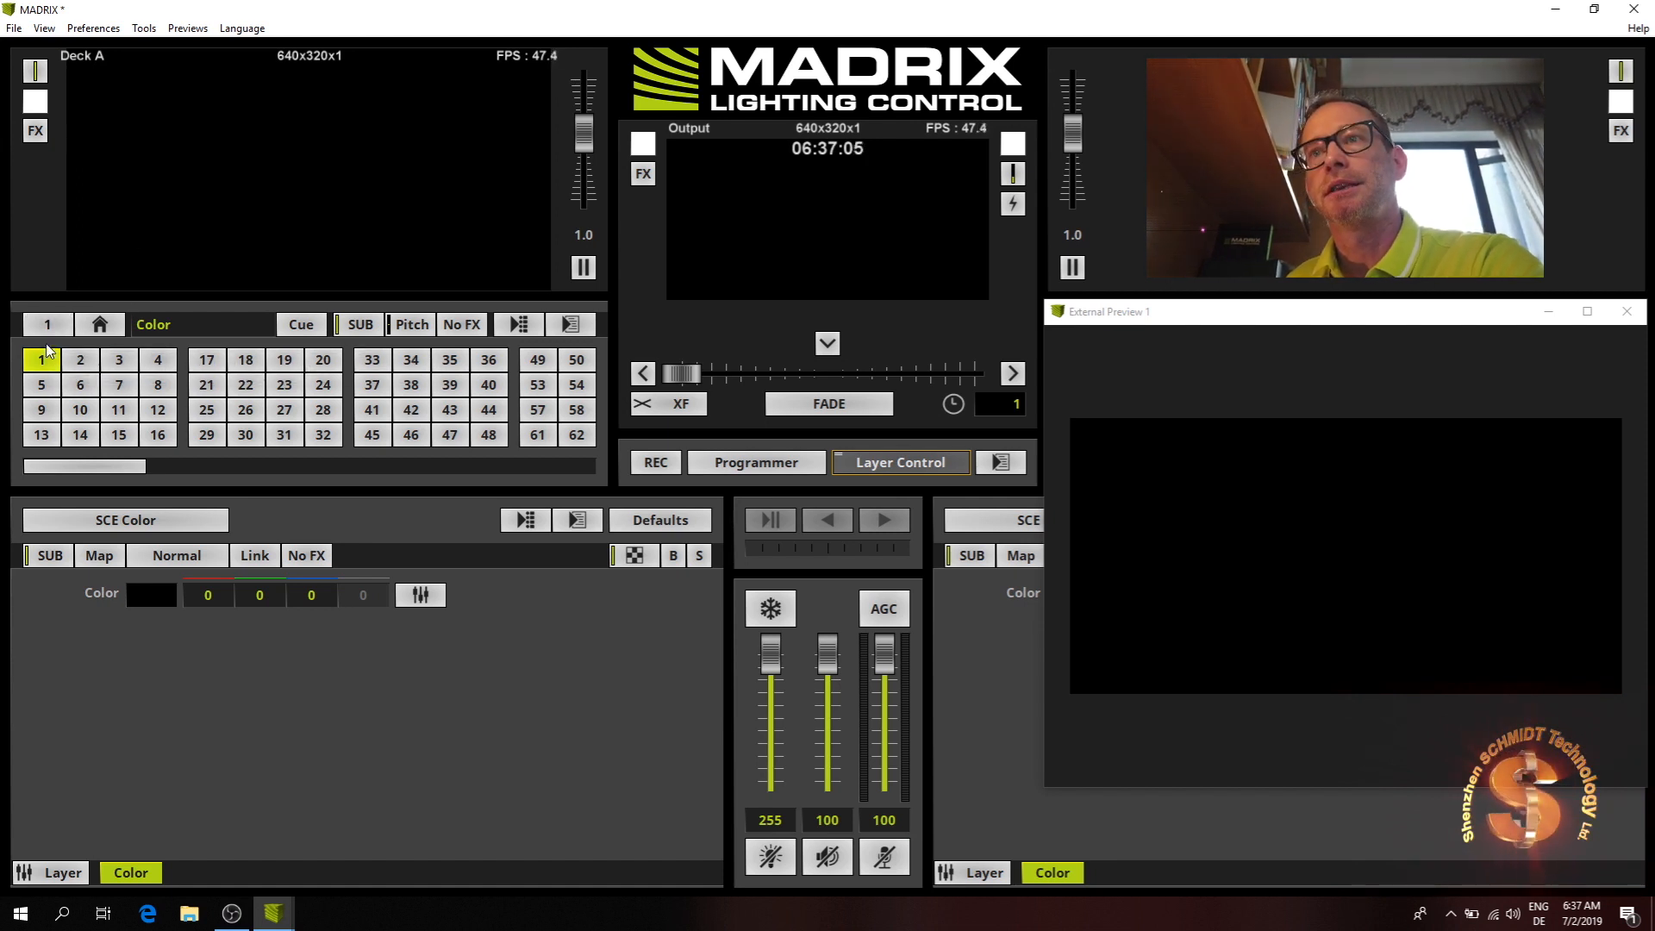
# - Load the SCE Clouds effect on Deck A and set its frequency to 2
pyautogui.click(121, 526)
pyautogui.moveTo(129, 550)
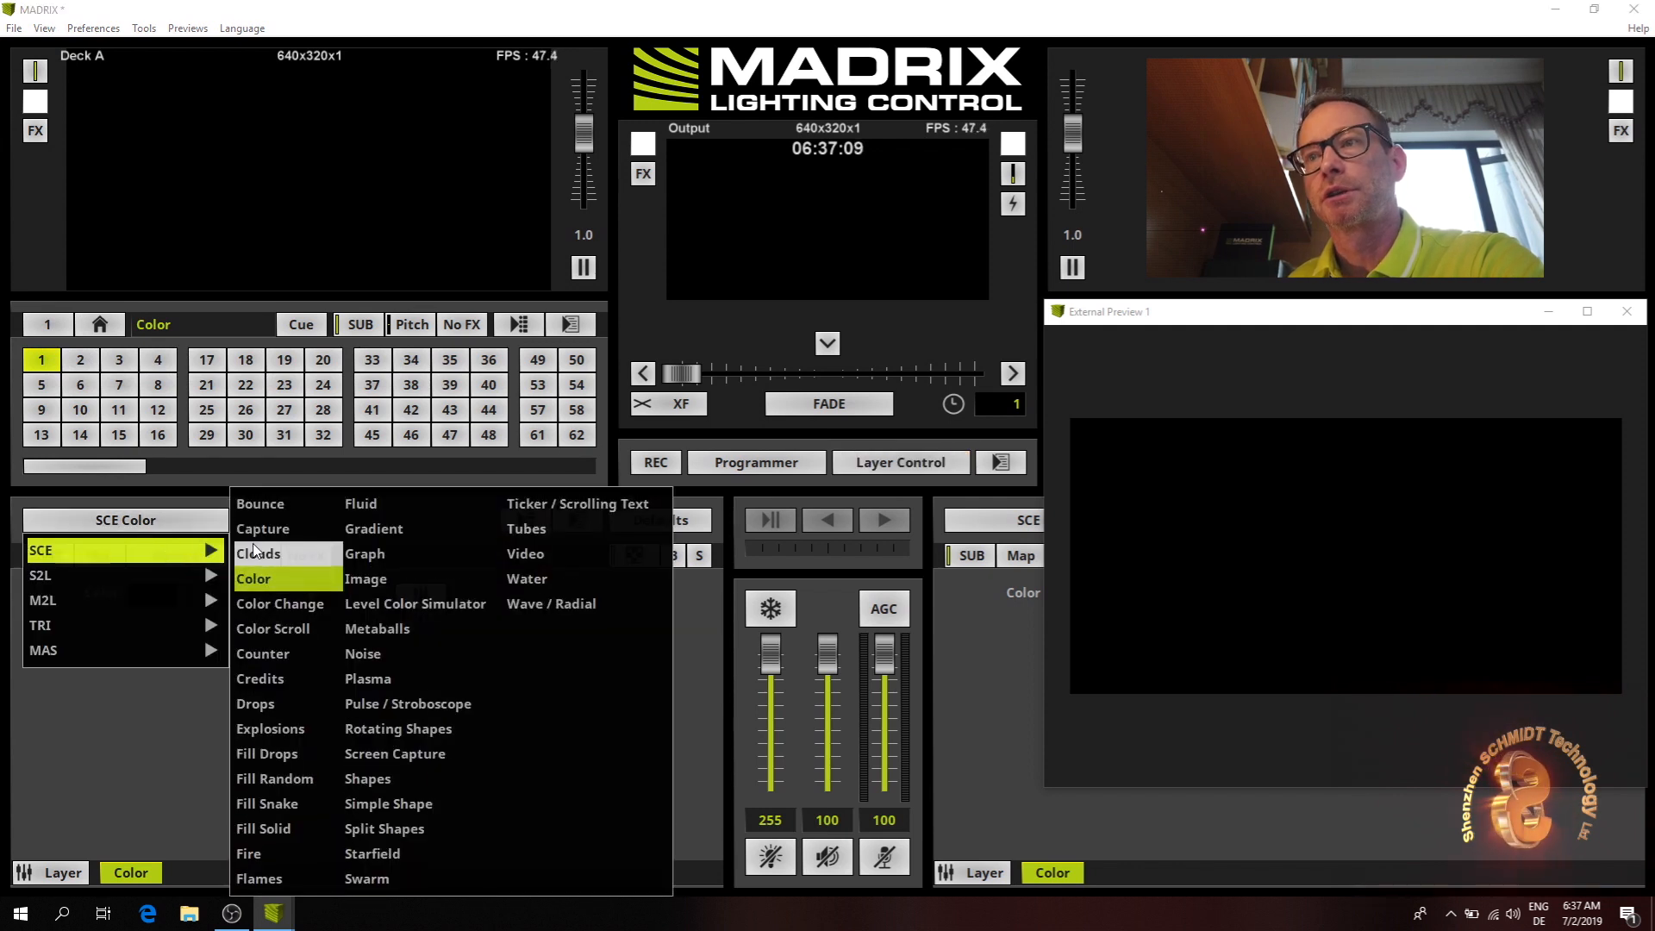
pyautogui.click(298, 553)
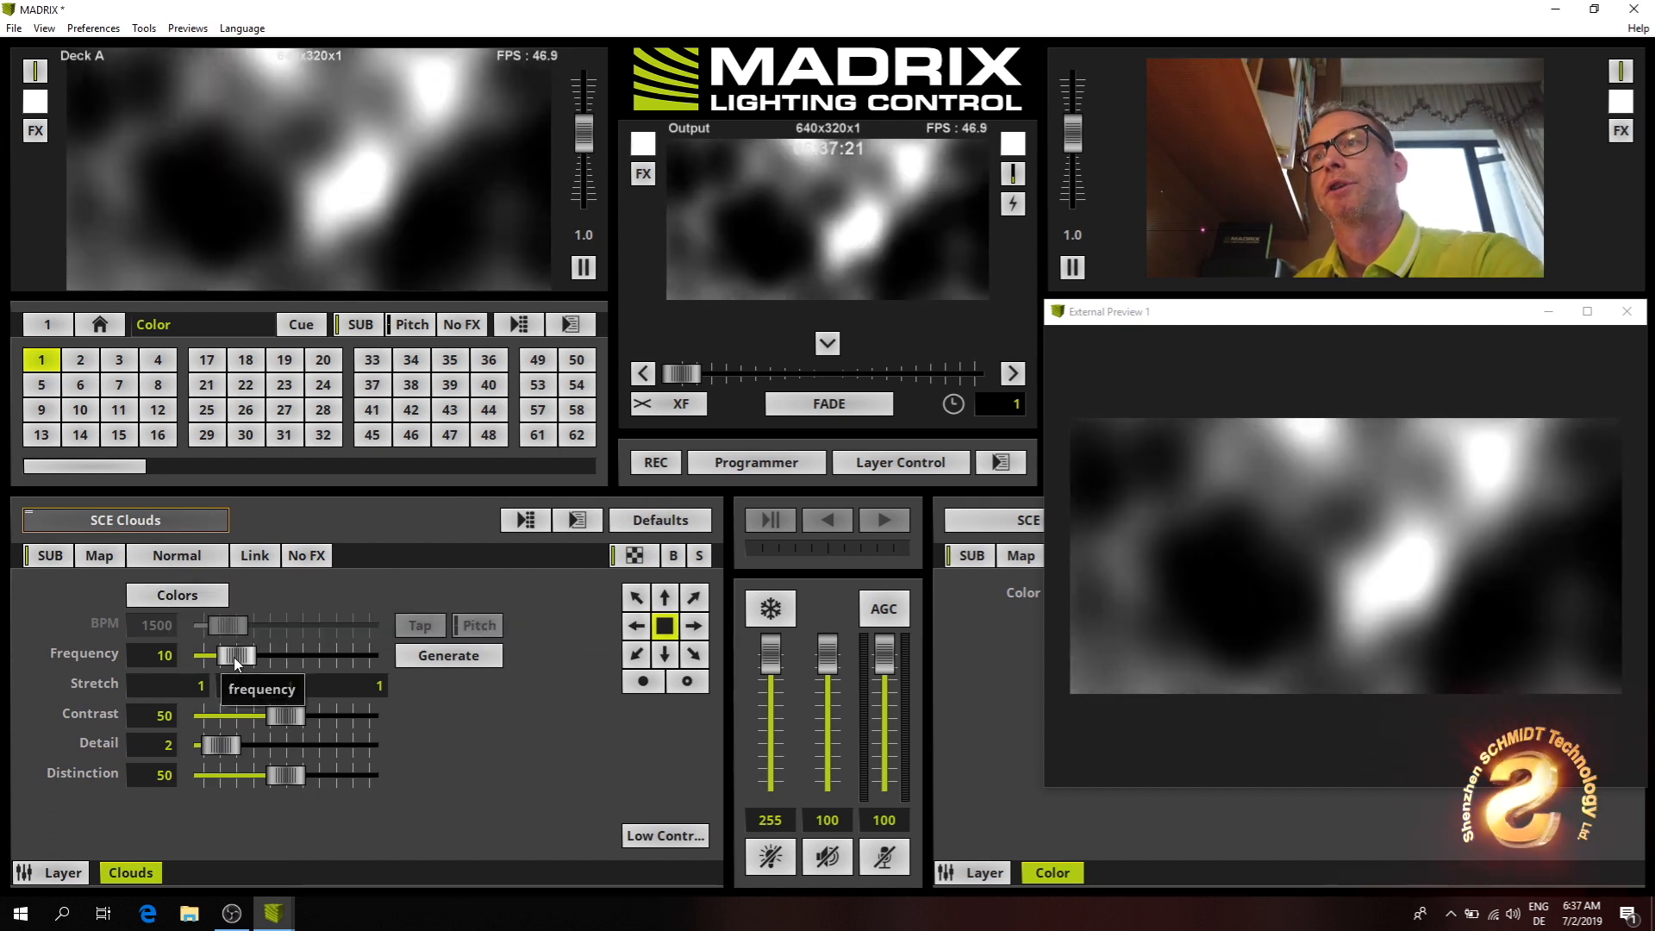
pyautogui.moveTo(234, 657); pyautogui.dragTo(214, 654)
pyautogui.click(176, 657)
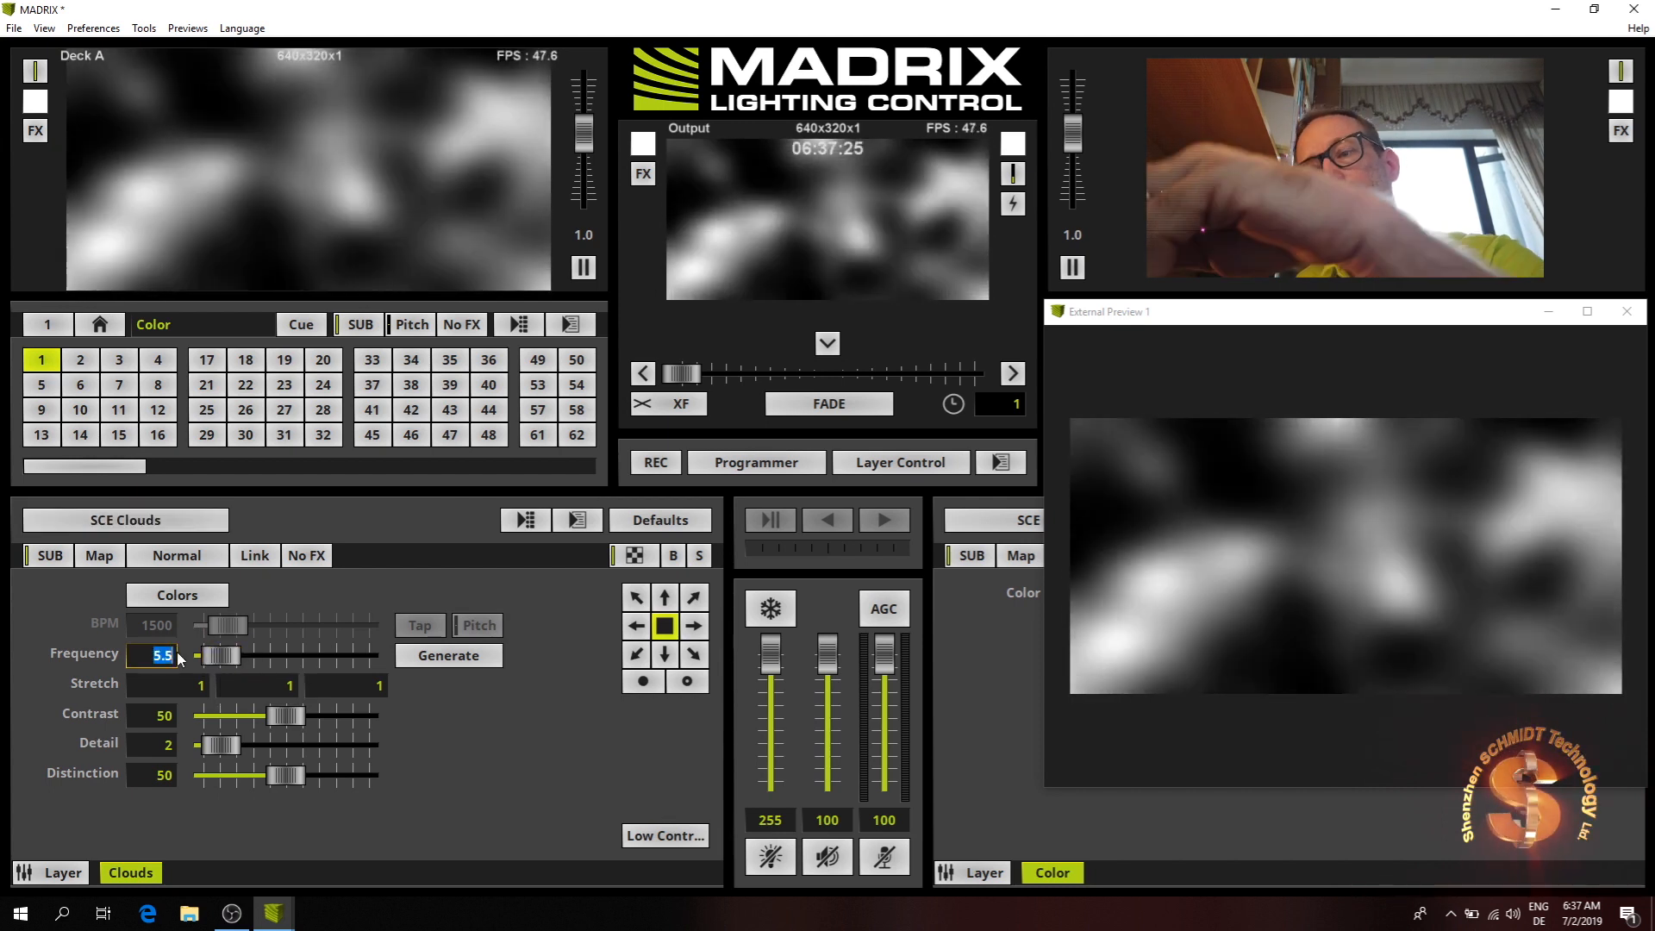
pyautogui.write('2')
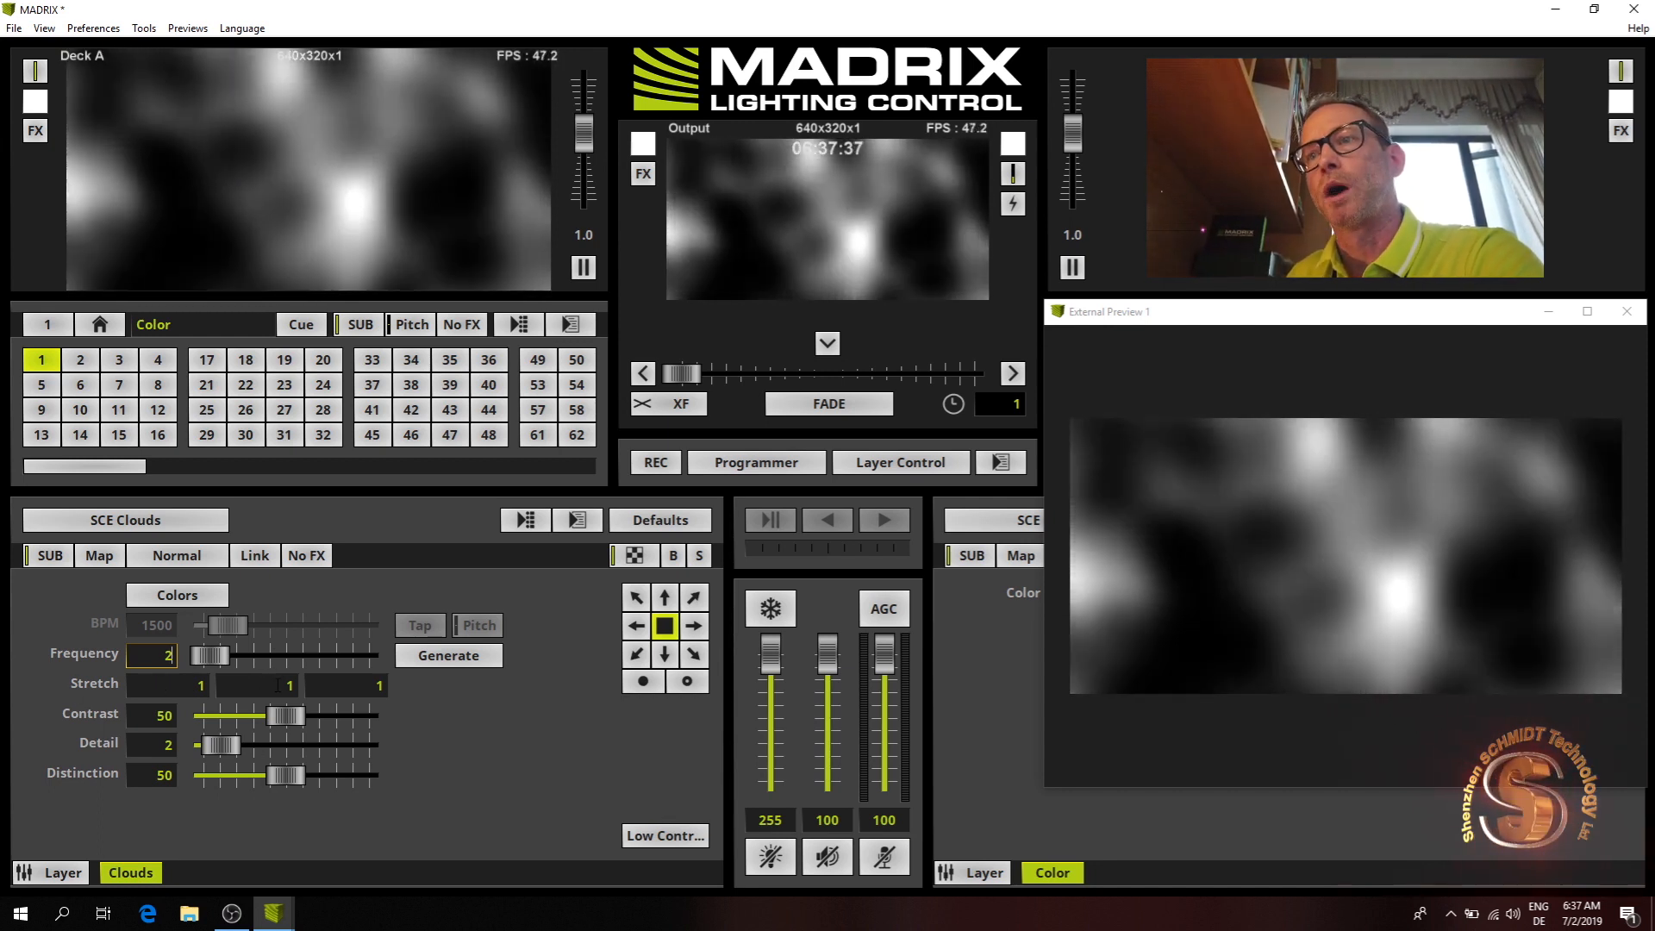
# - Try Y stretch values of 5, 10, 20, 30 and 50 on the Clouds effect
pyautogui.doubleClick(290, 686)
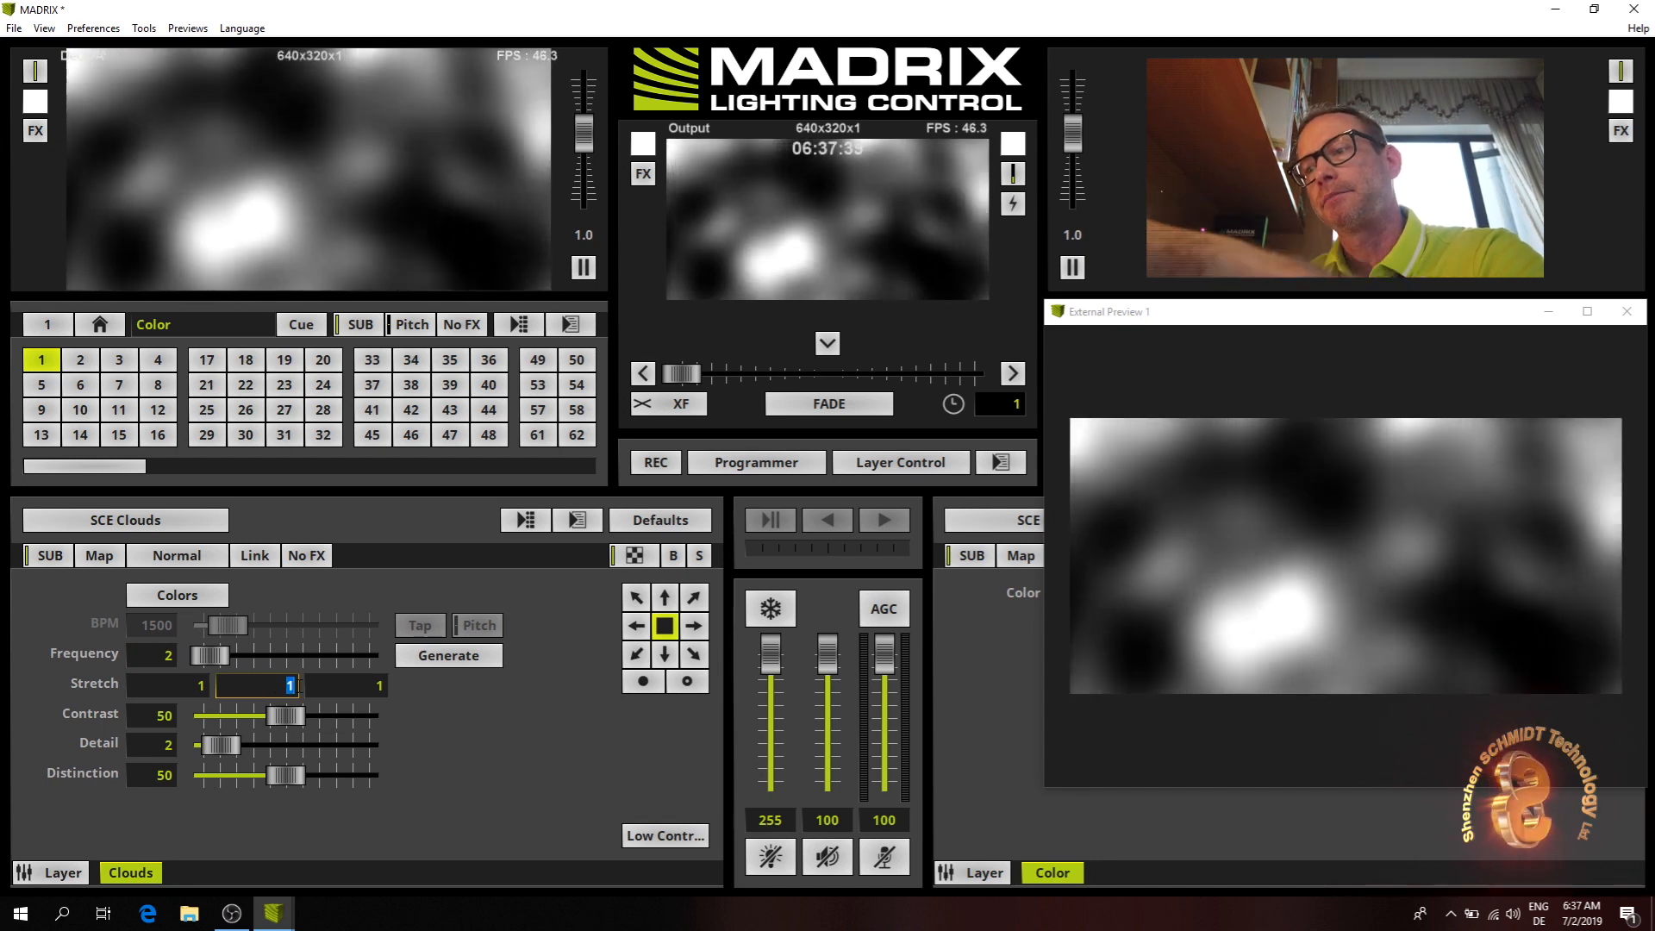
pyautogui.write('5')
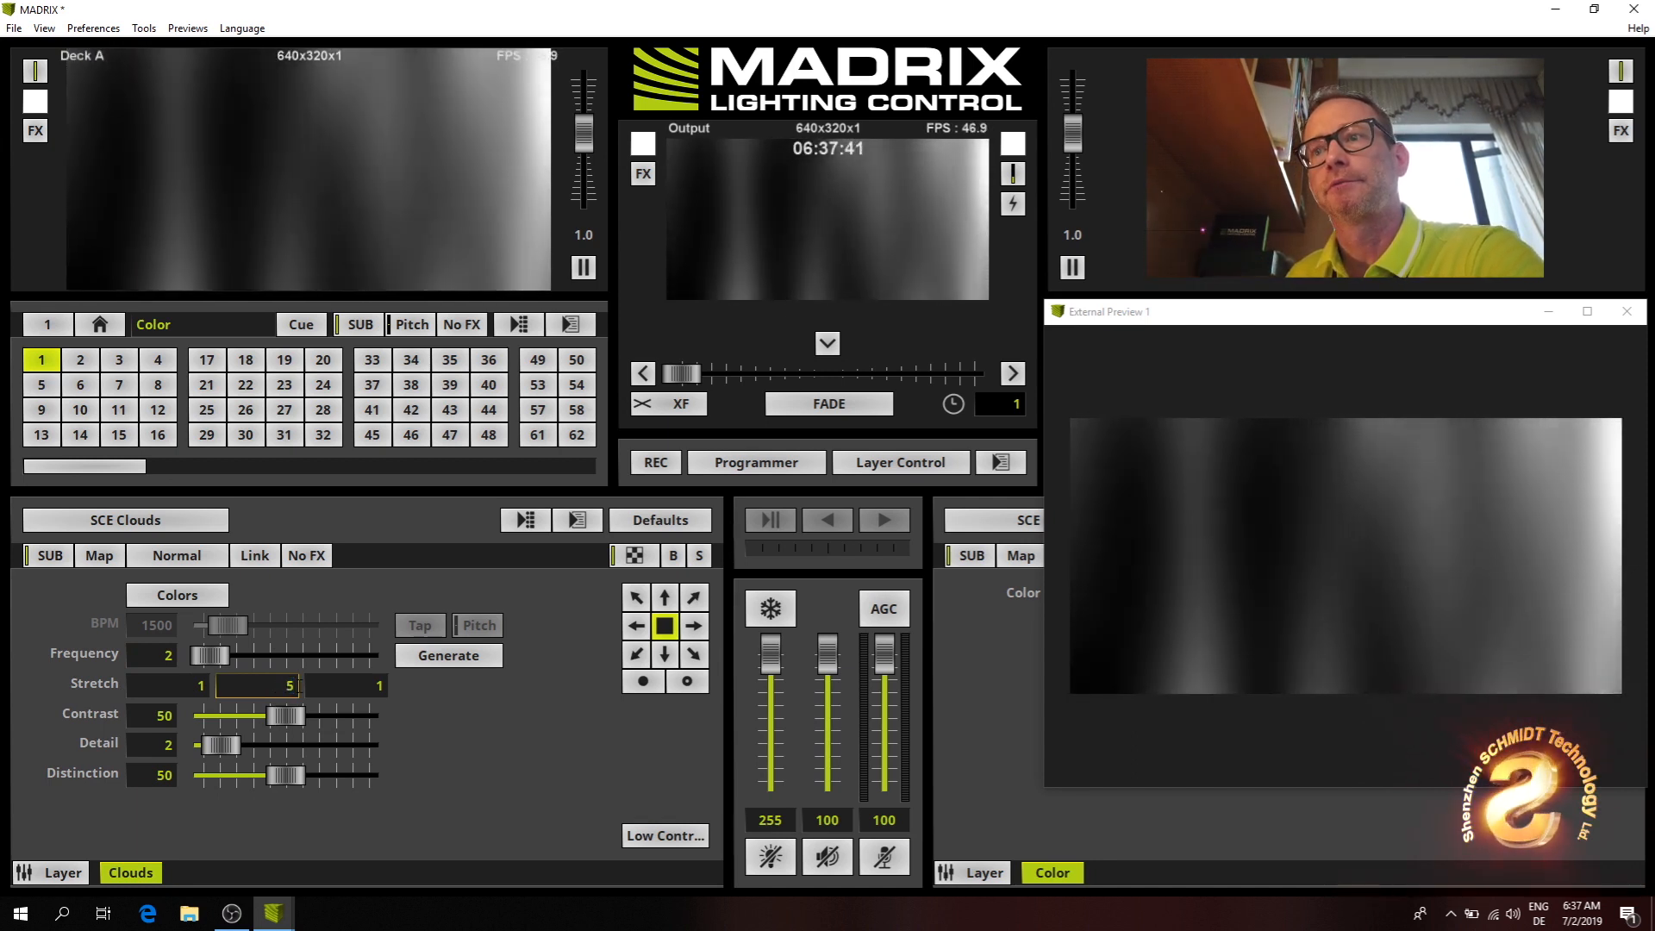
pyautogui.press('Return')
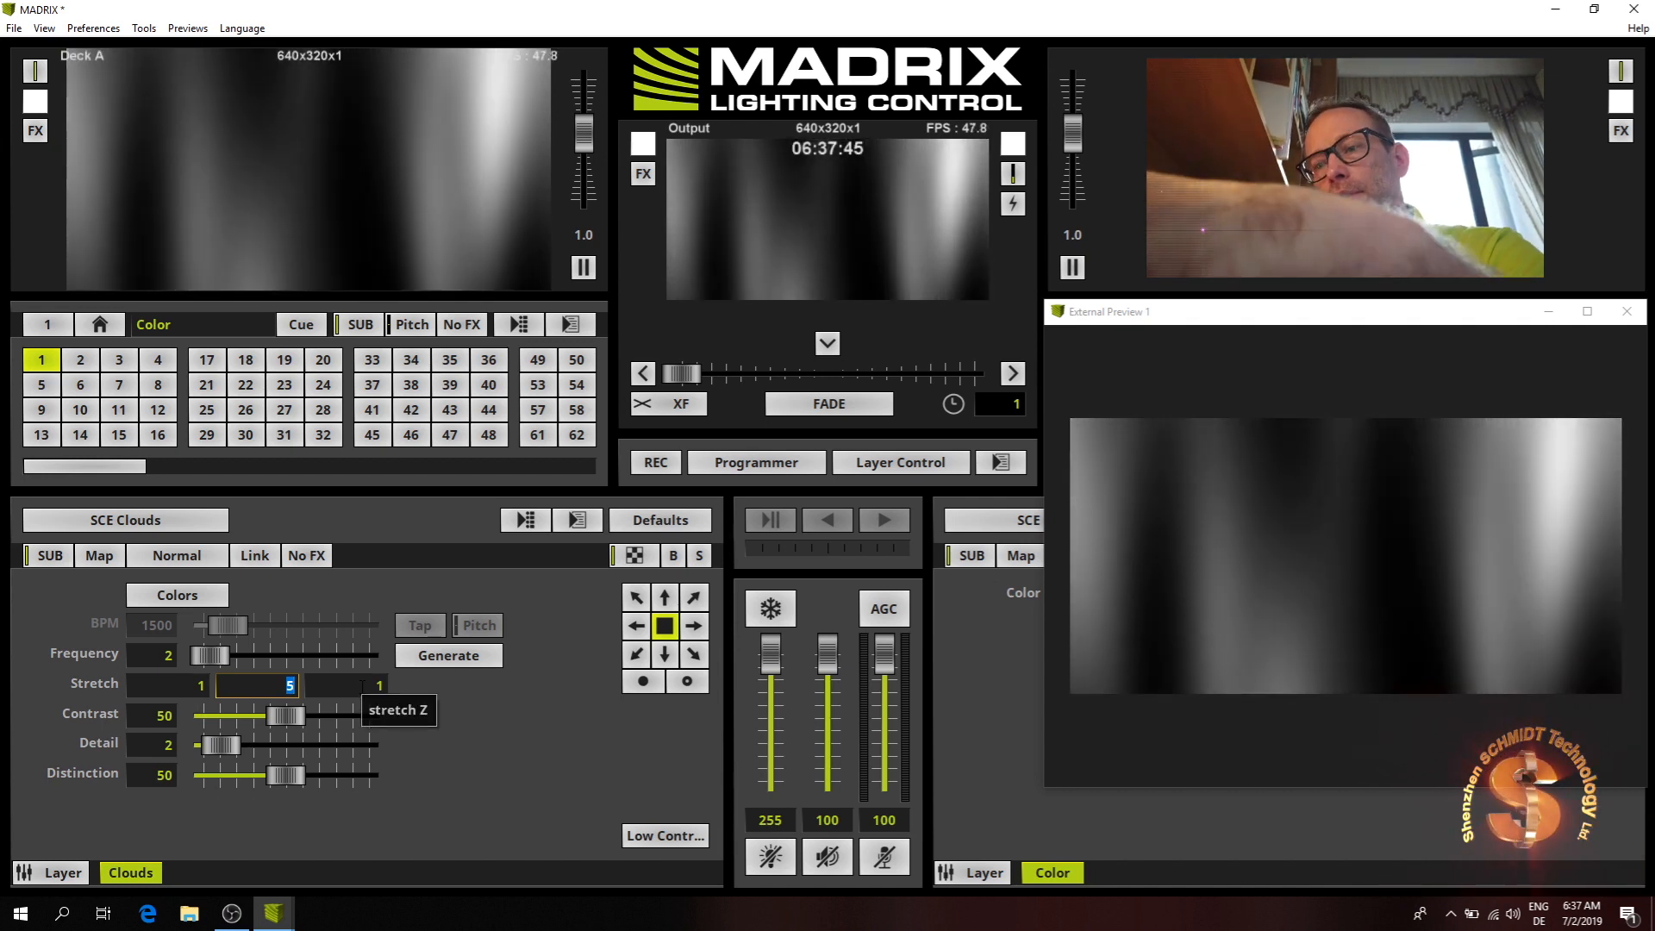
pyautogui.write('10')
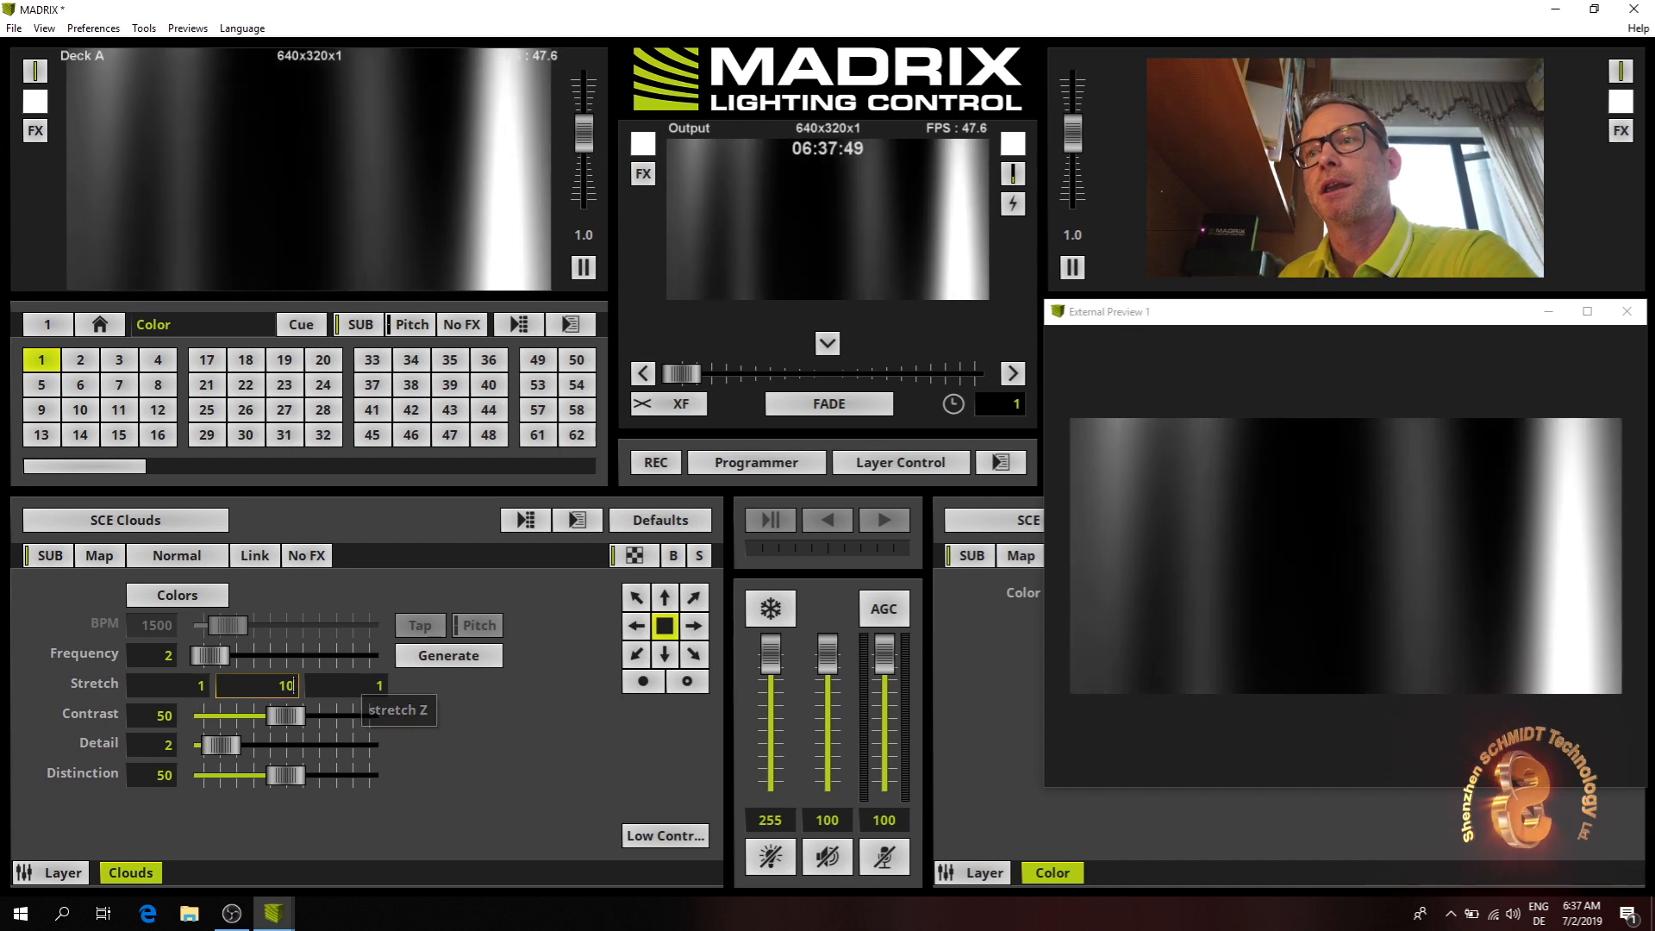
pyautogui.moveTo(270, 686); pyautogui.dragTo(329, 682)
pyautogui.write('20')
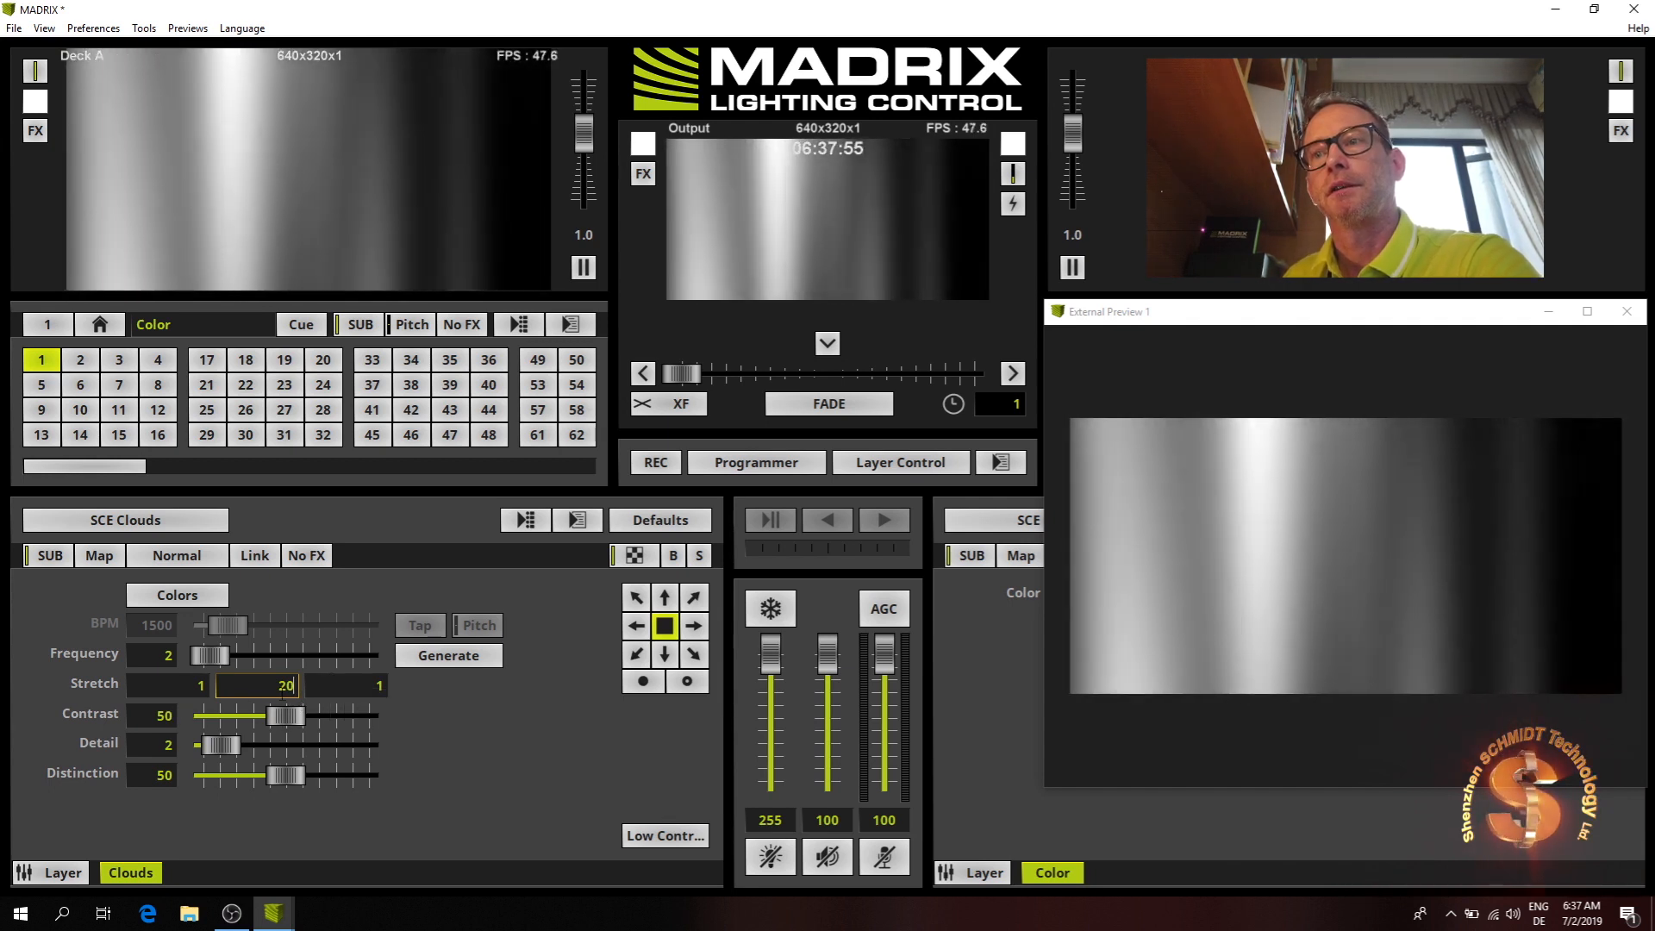
pyautogui.write('30')
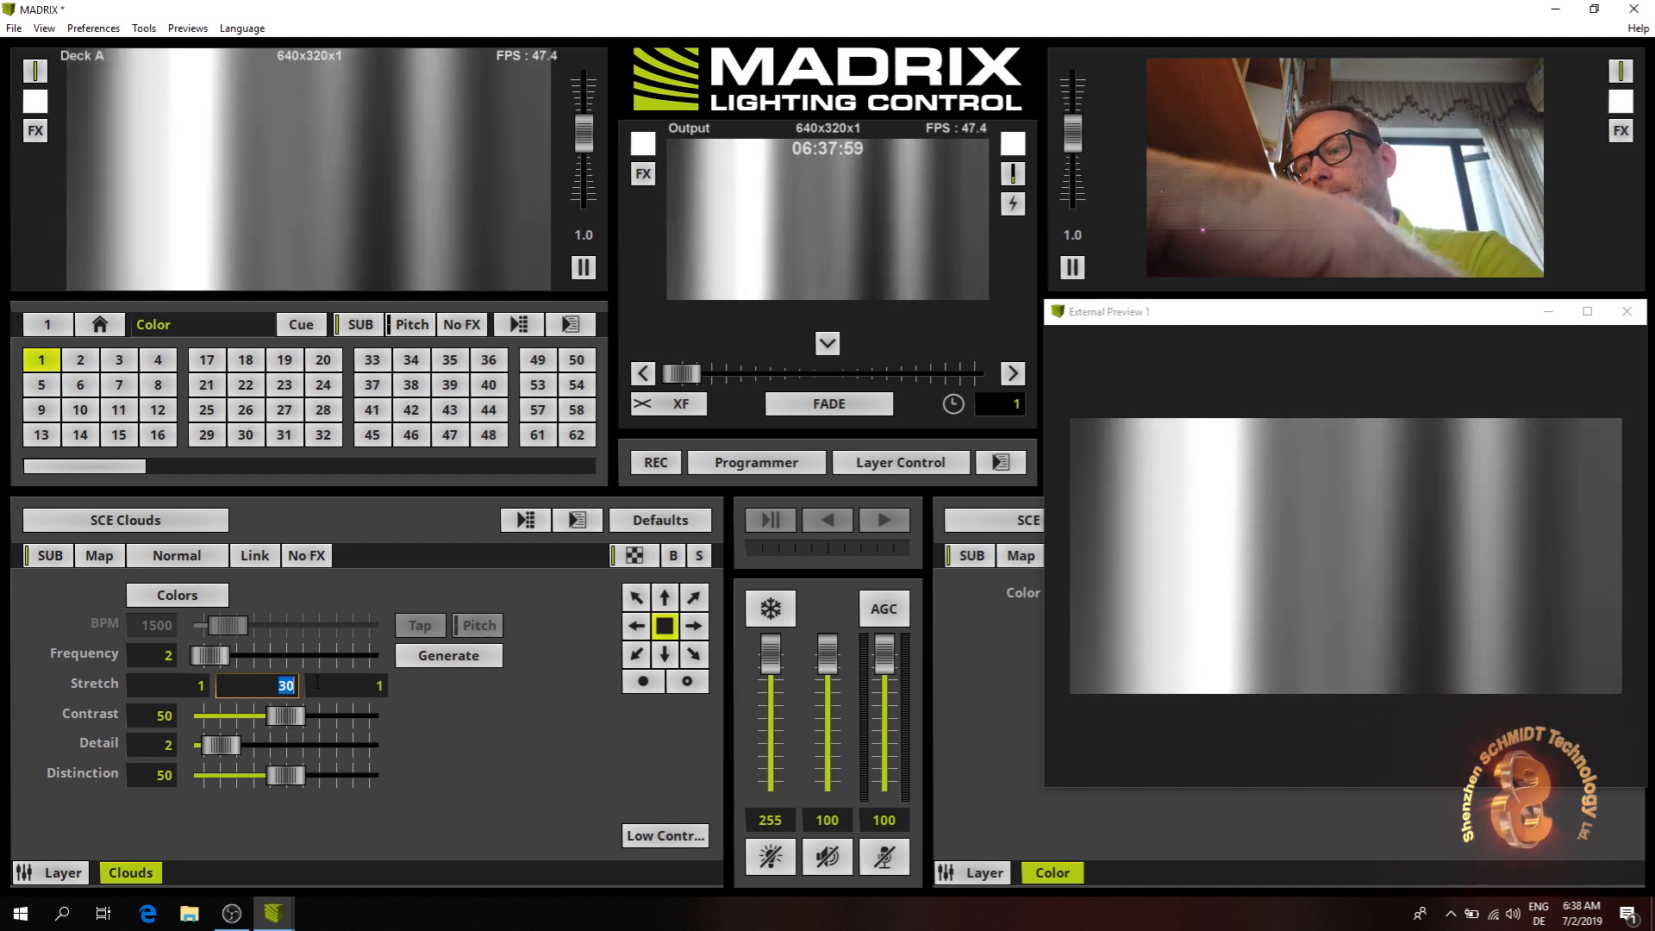
pyautogui.write('50')
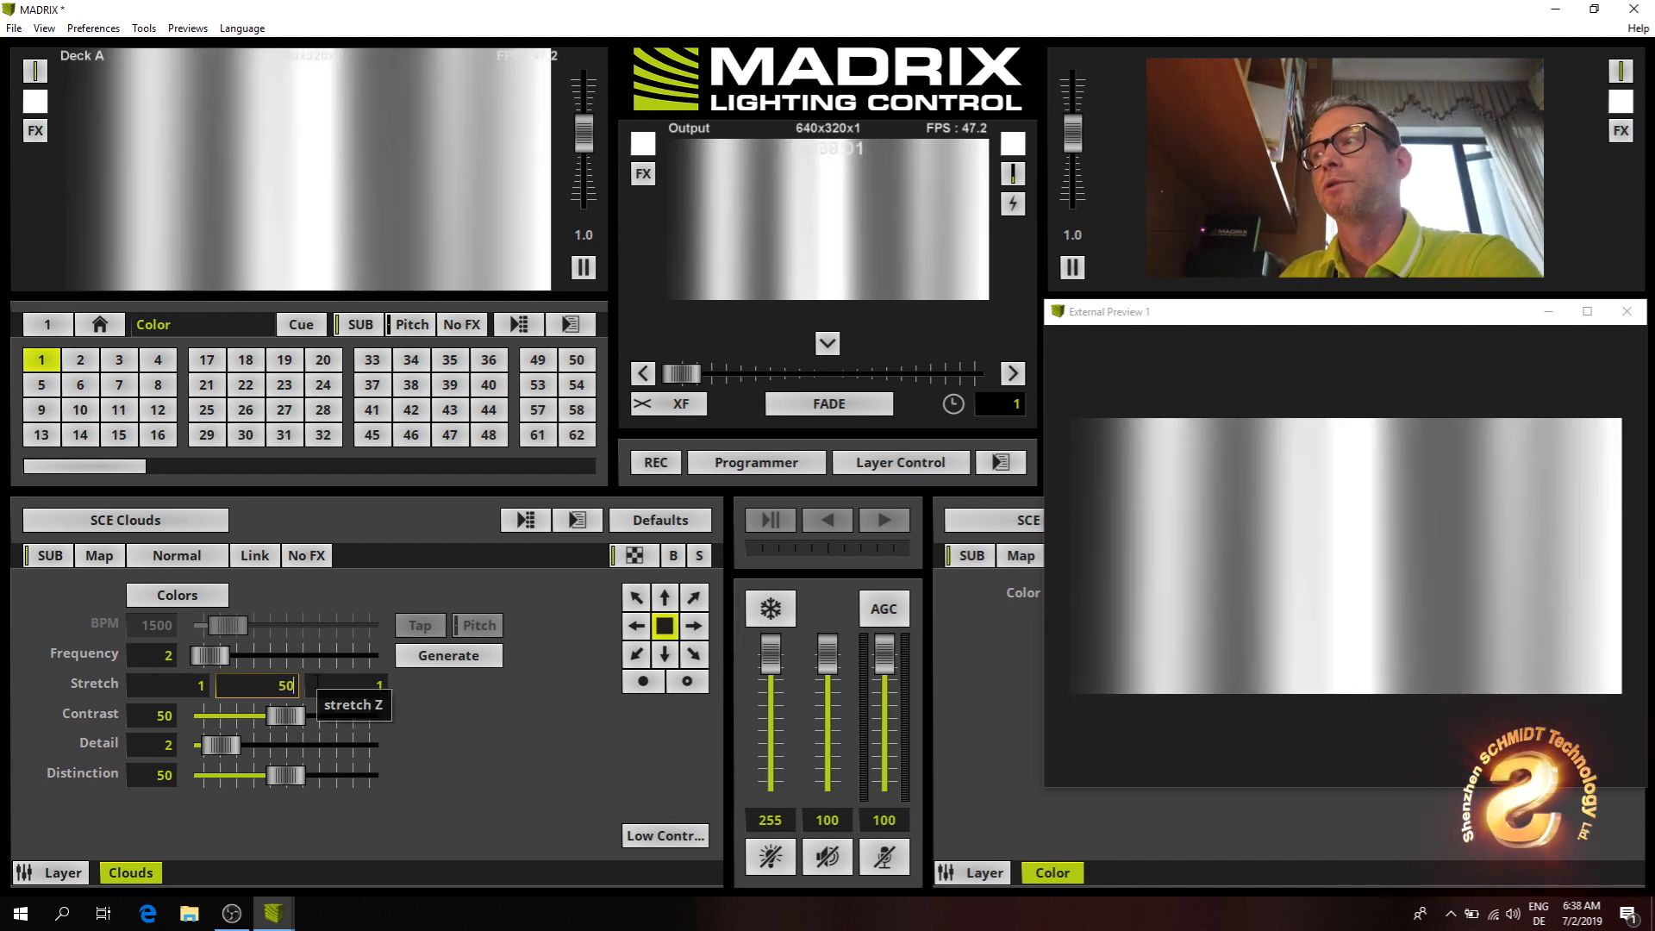
pyautogui.press('Return')
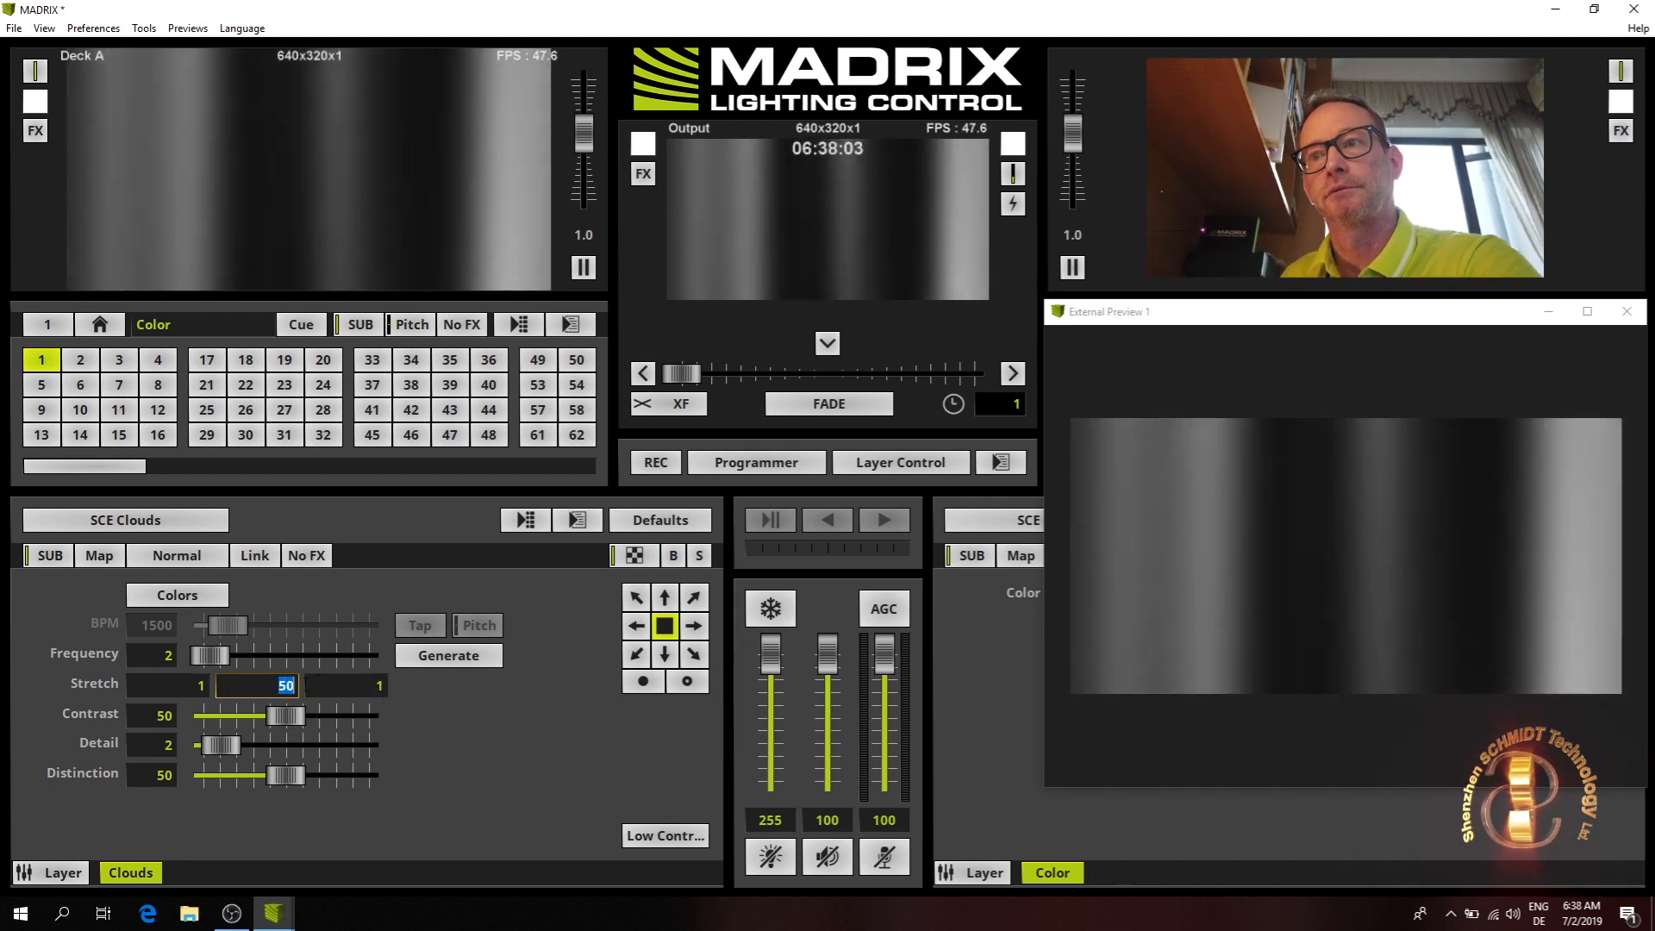
# - Set the Clouds effect's Y stretch to 20
pyautogui.hotkey('shift', 'Tab')
pyautogui.press('Tab')
pyautogui.press('Down')
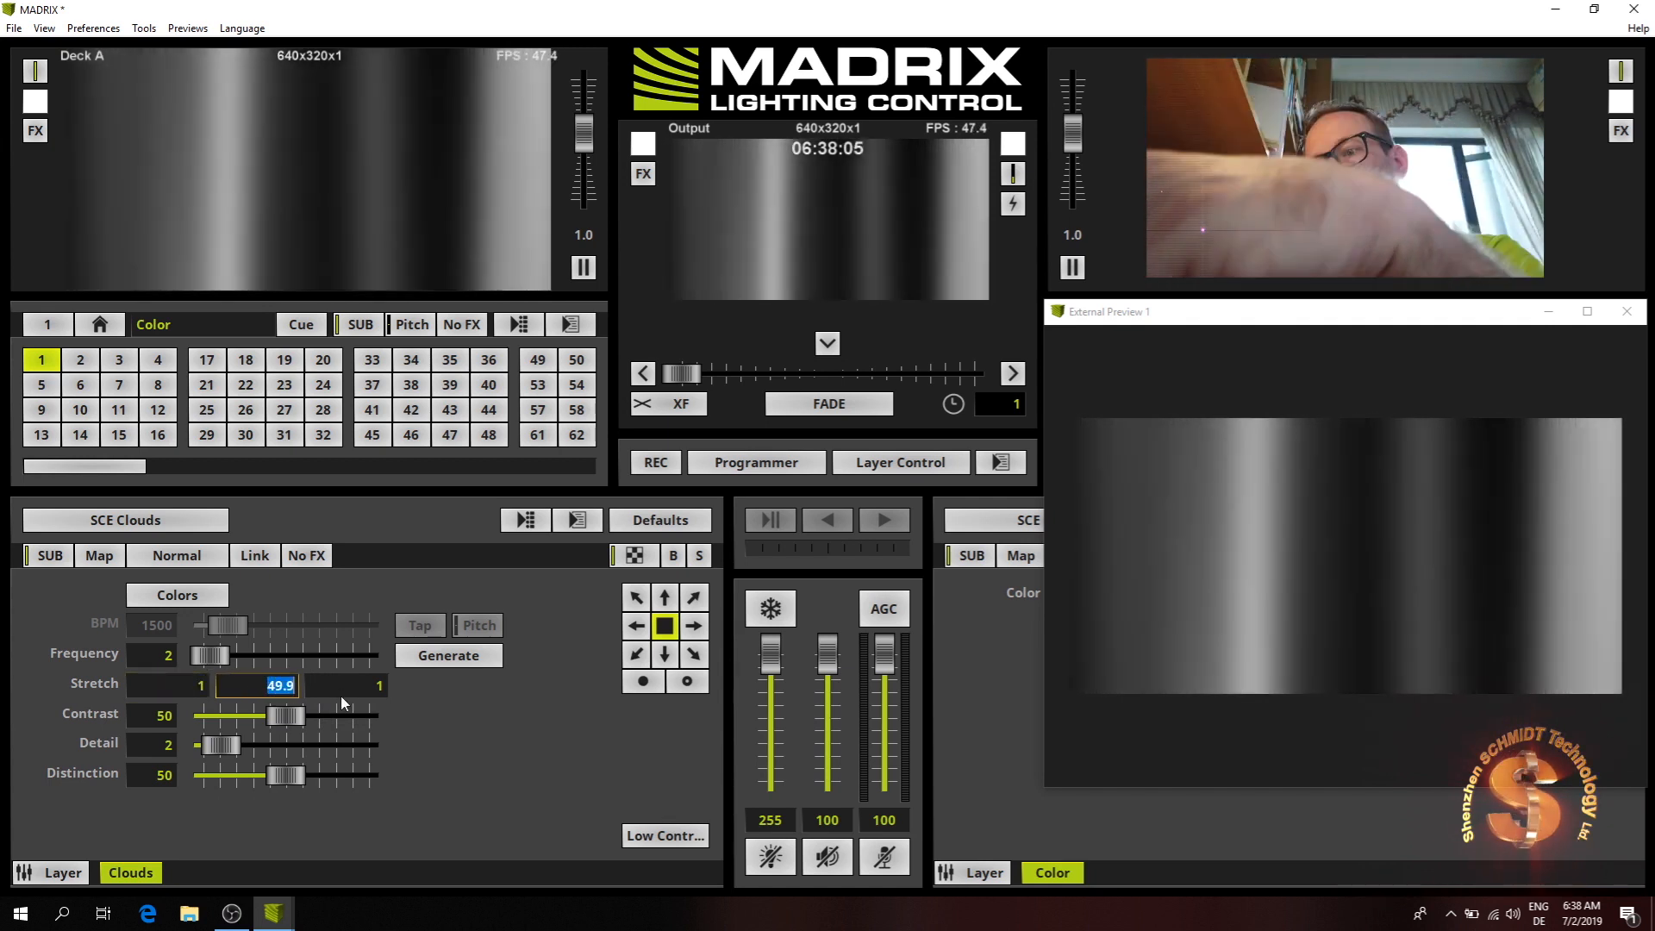
pyautogui.write('20')
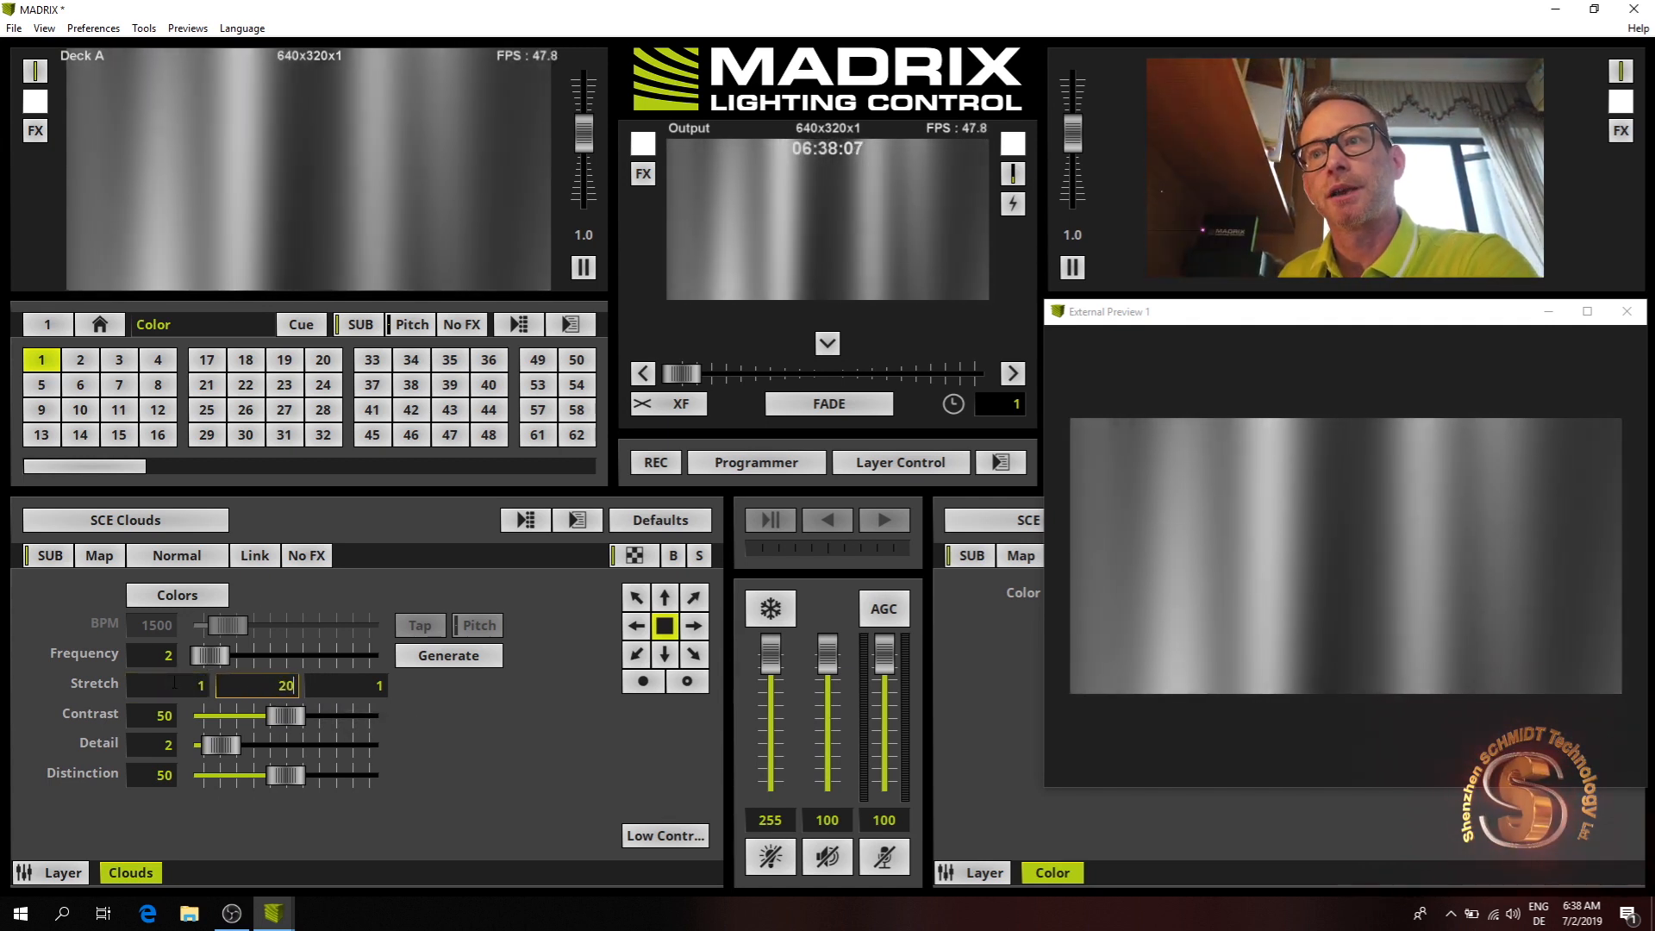
# - Try X stretch values of 0.01 and 2 on the Clouds effect
pyautogui.click(175, 680)
pyautogui.write('0.01')
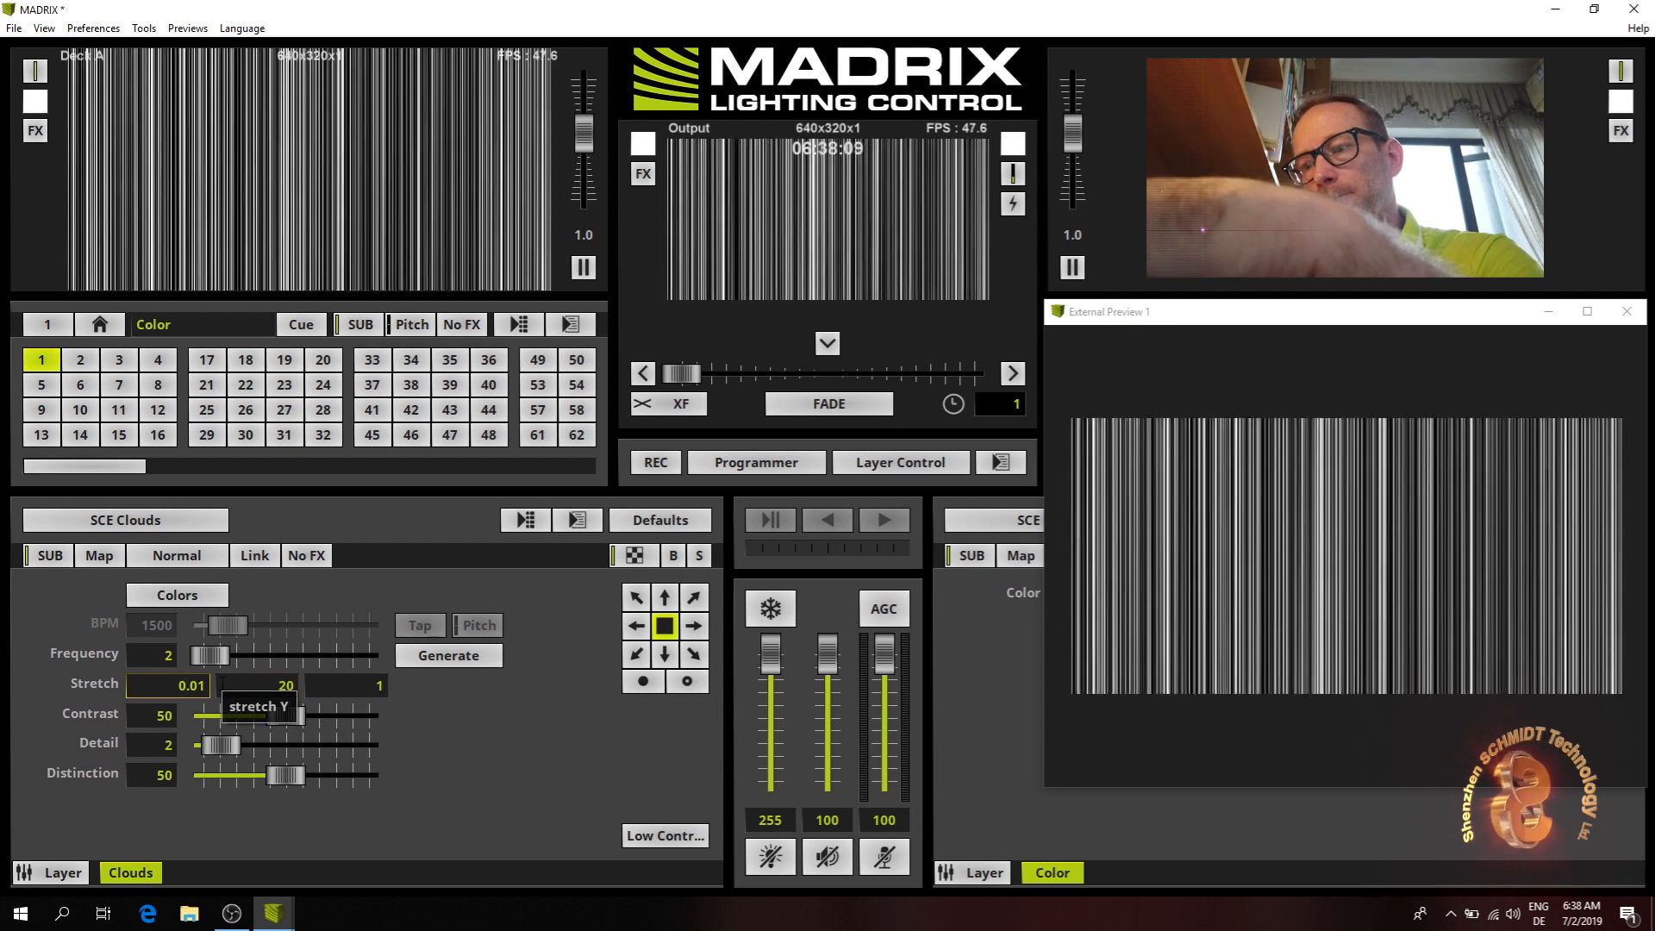
pyautogui.write('2')
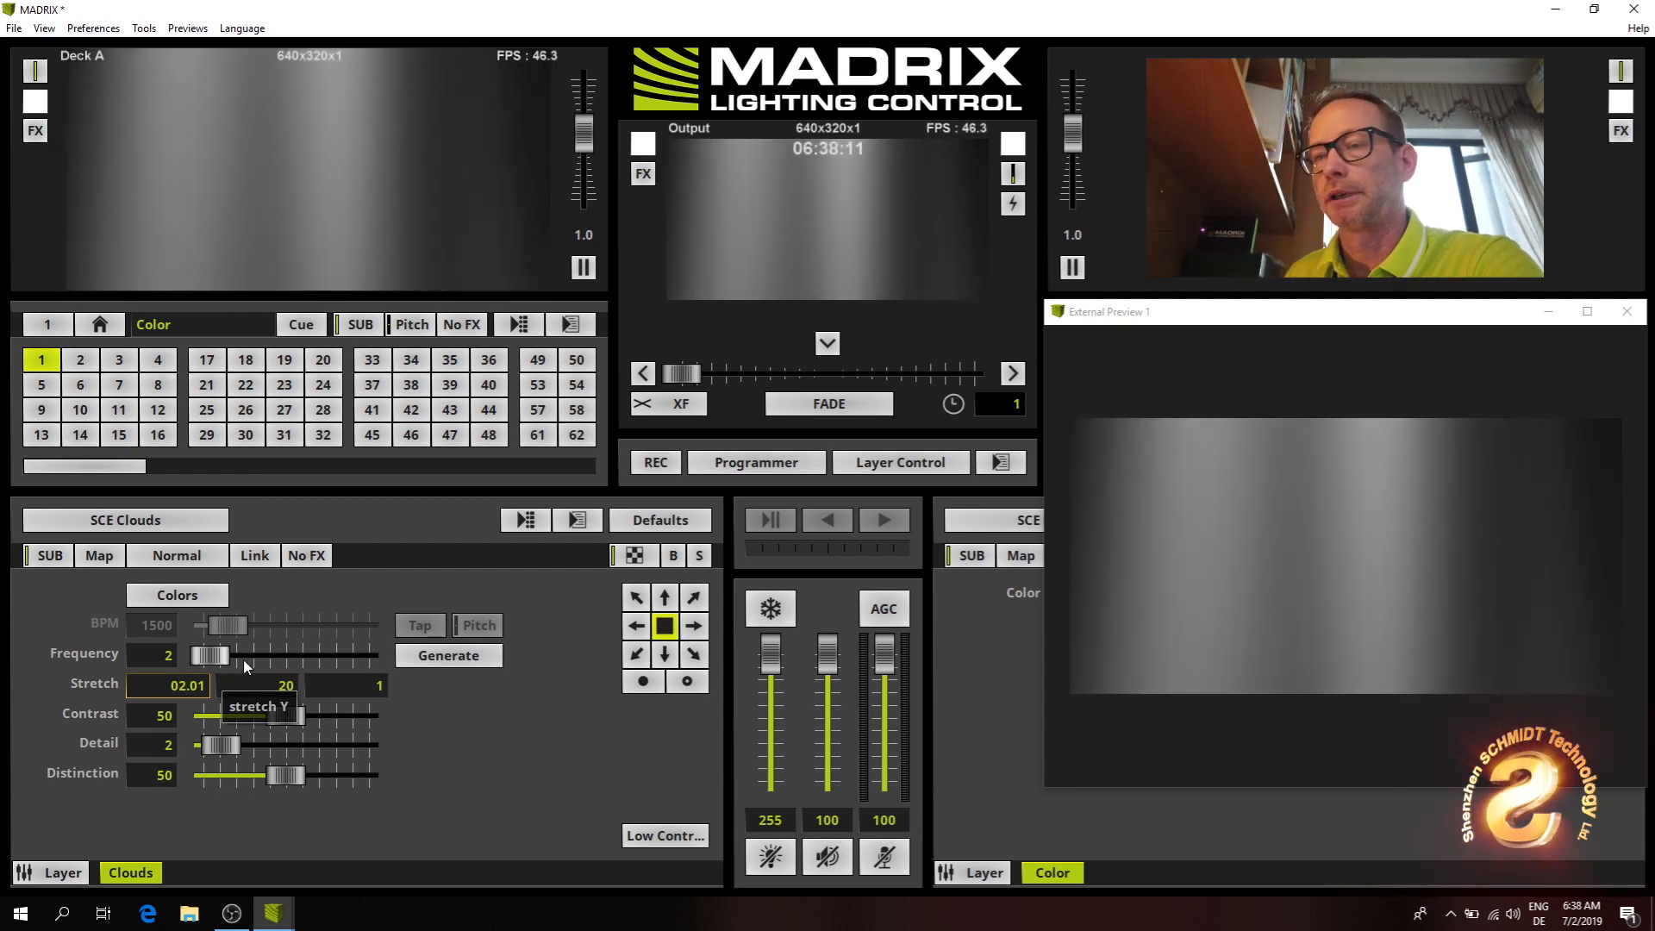
pyautogui.press('Return')
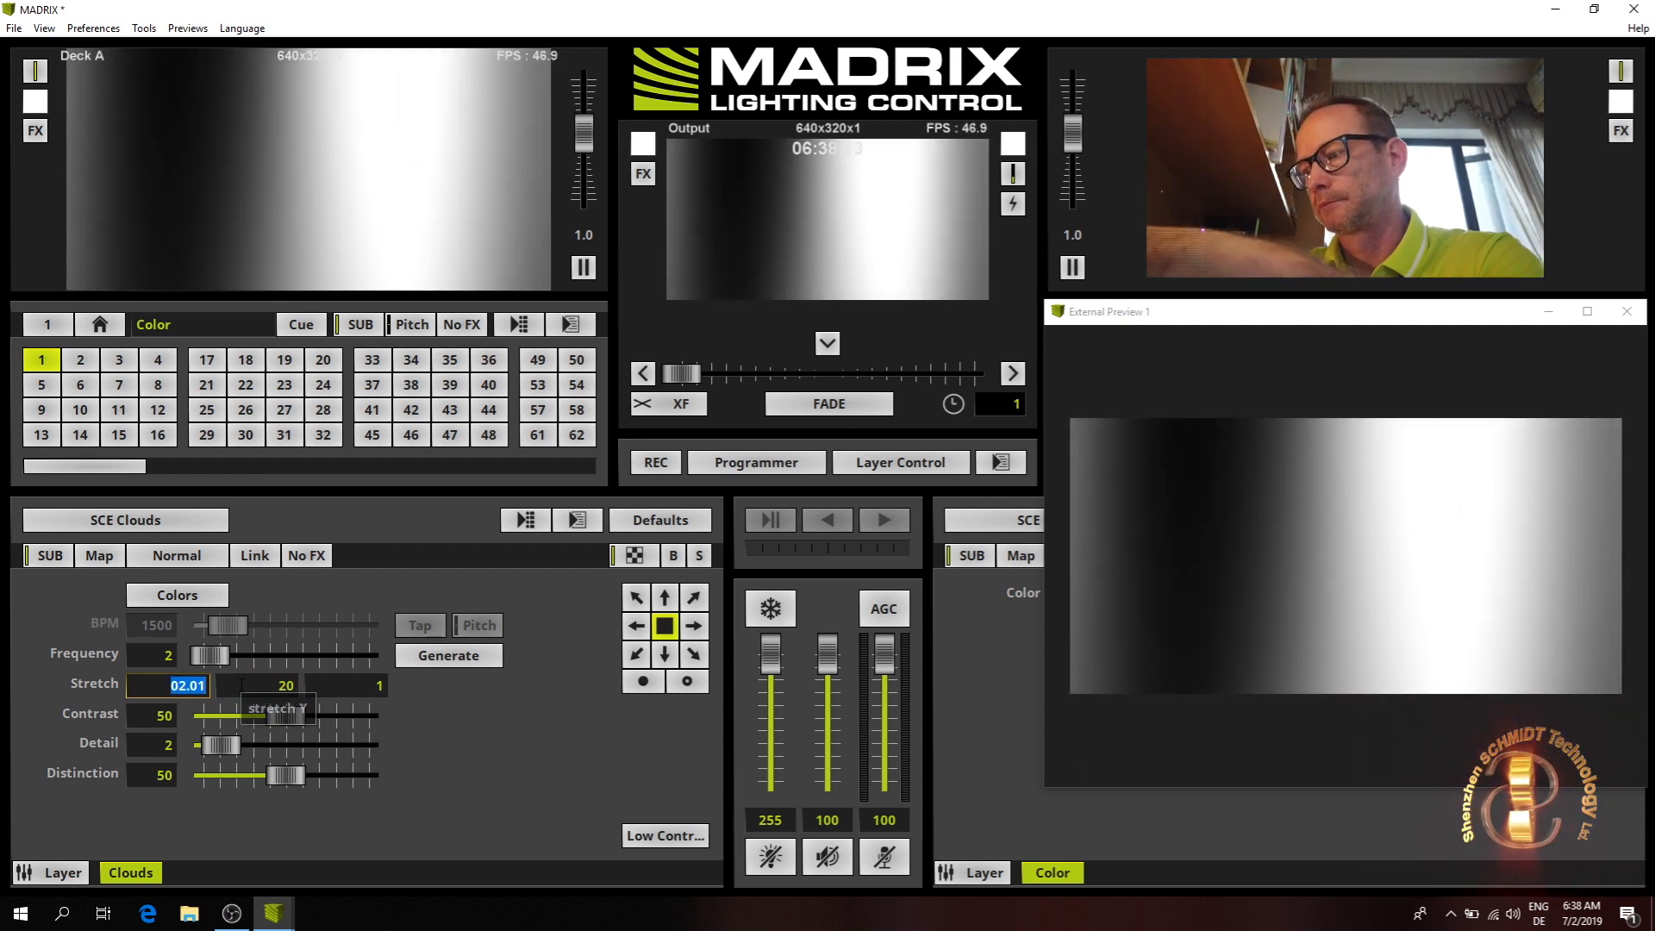
pyautogui.write('2')
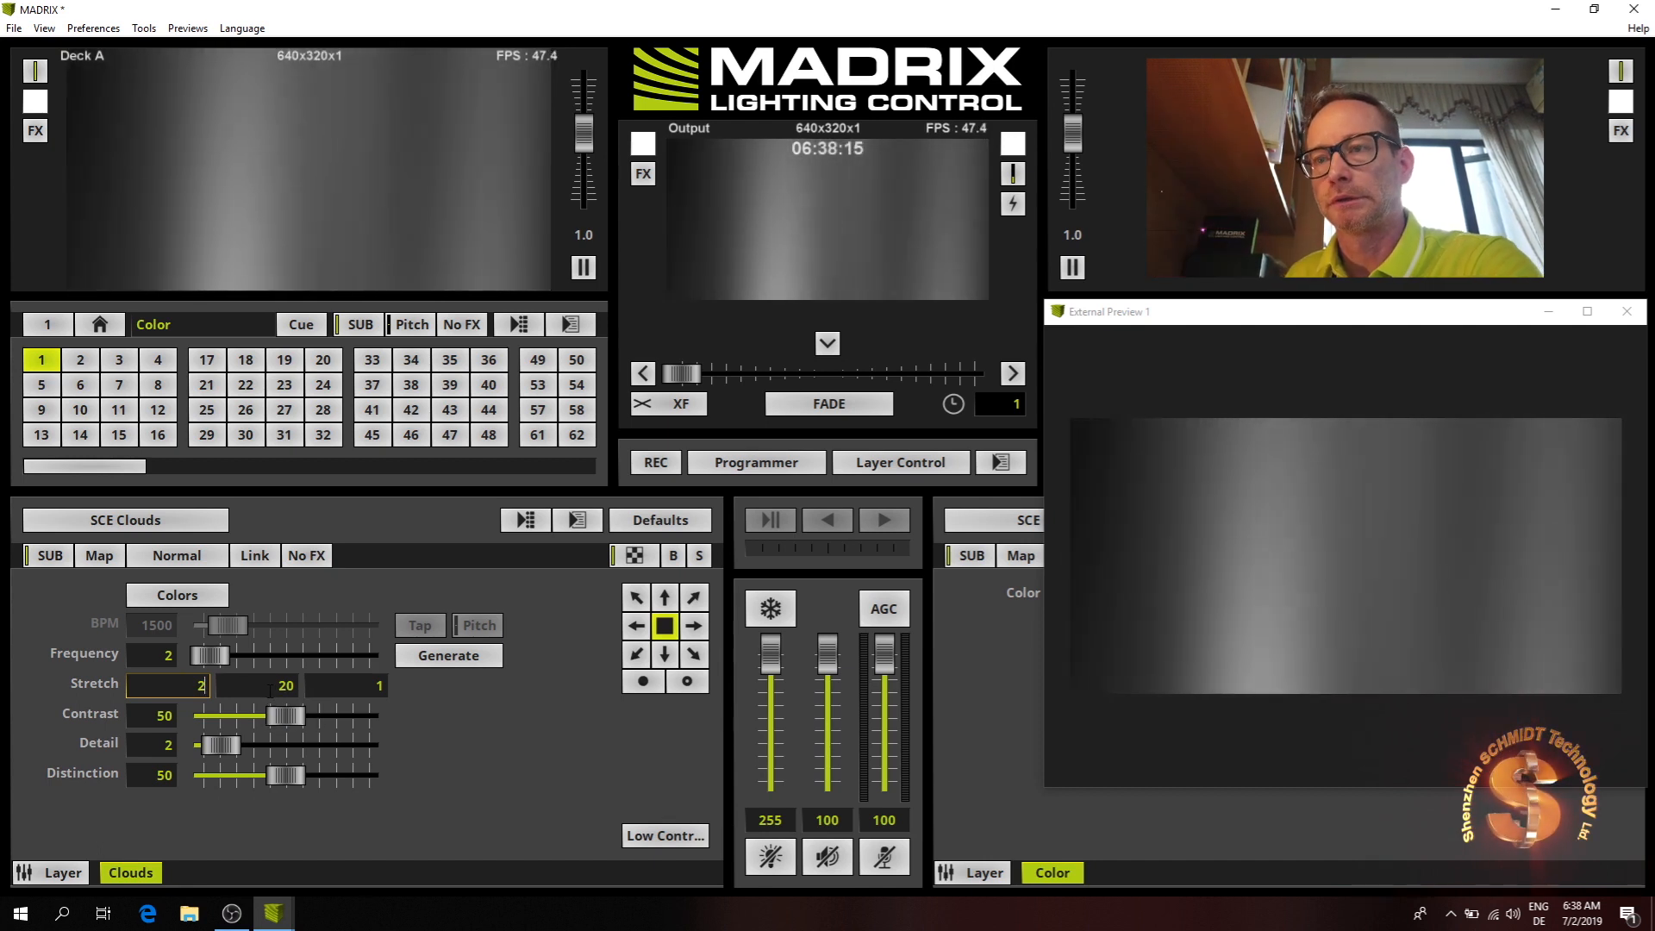
pyautogui.press('Return')
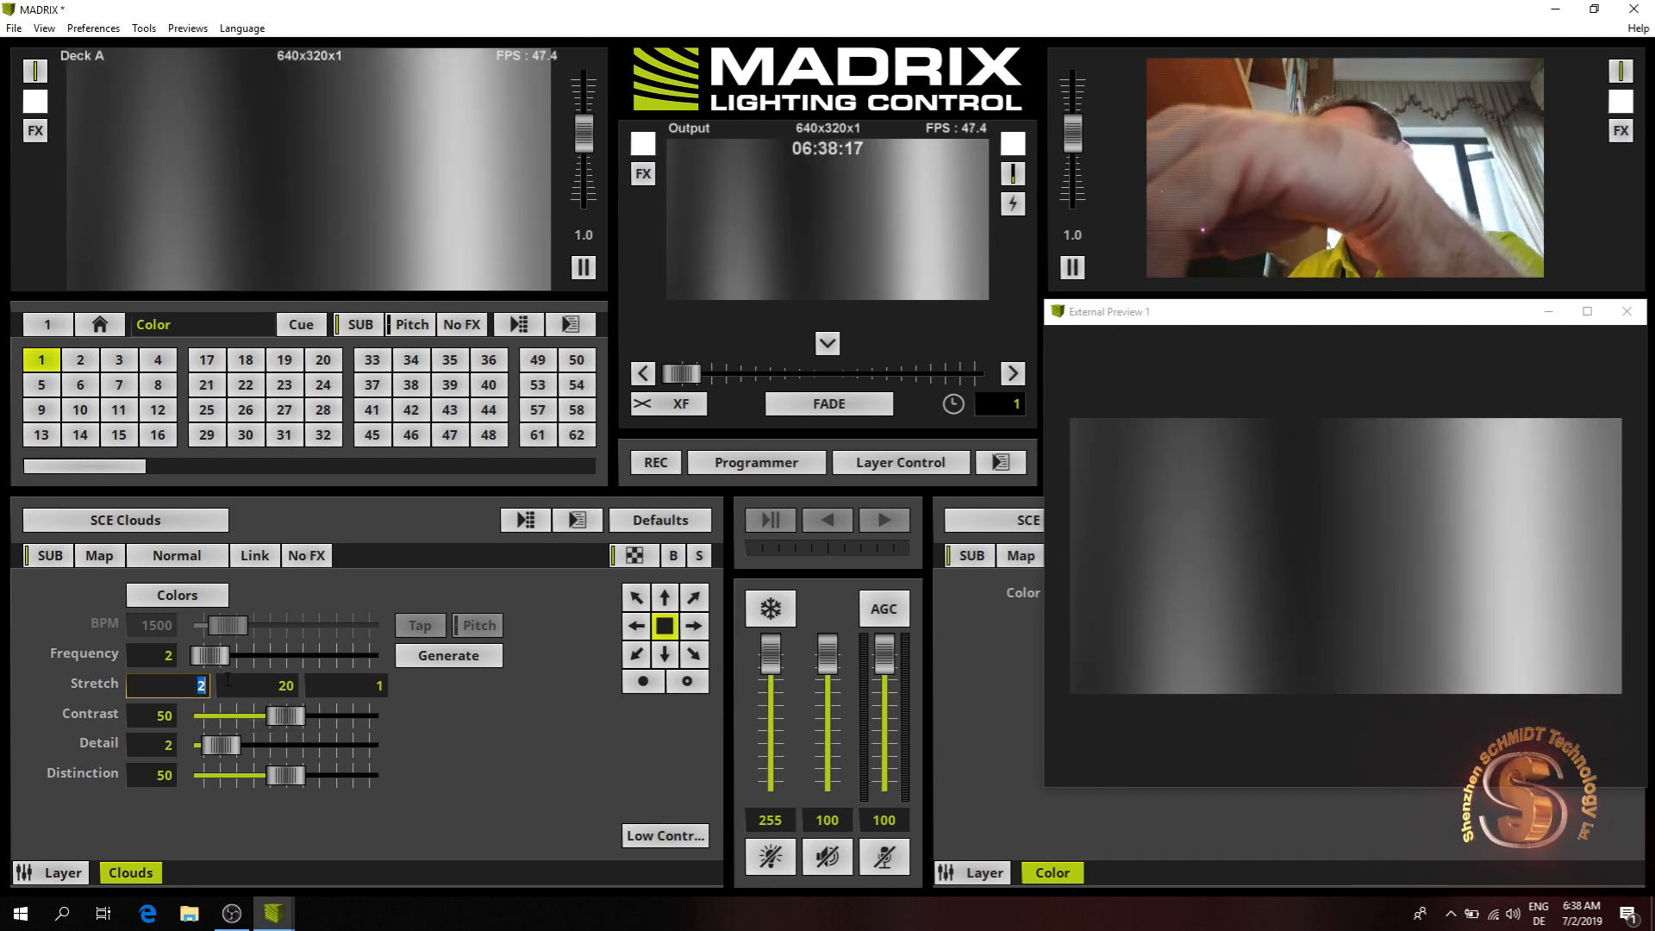
# - Set the Clouds effect's X stretch to 0.2, keeping the detail at 2
pyautogui.write('0.01')
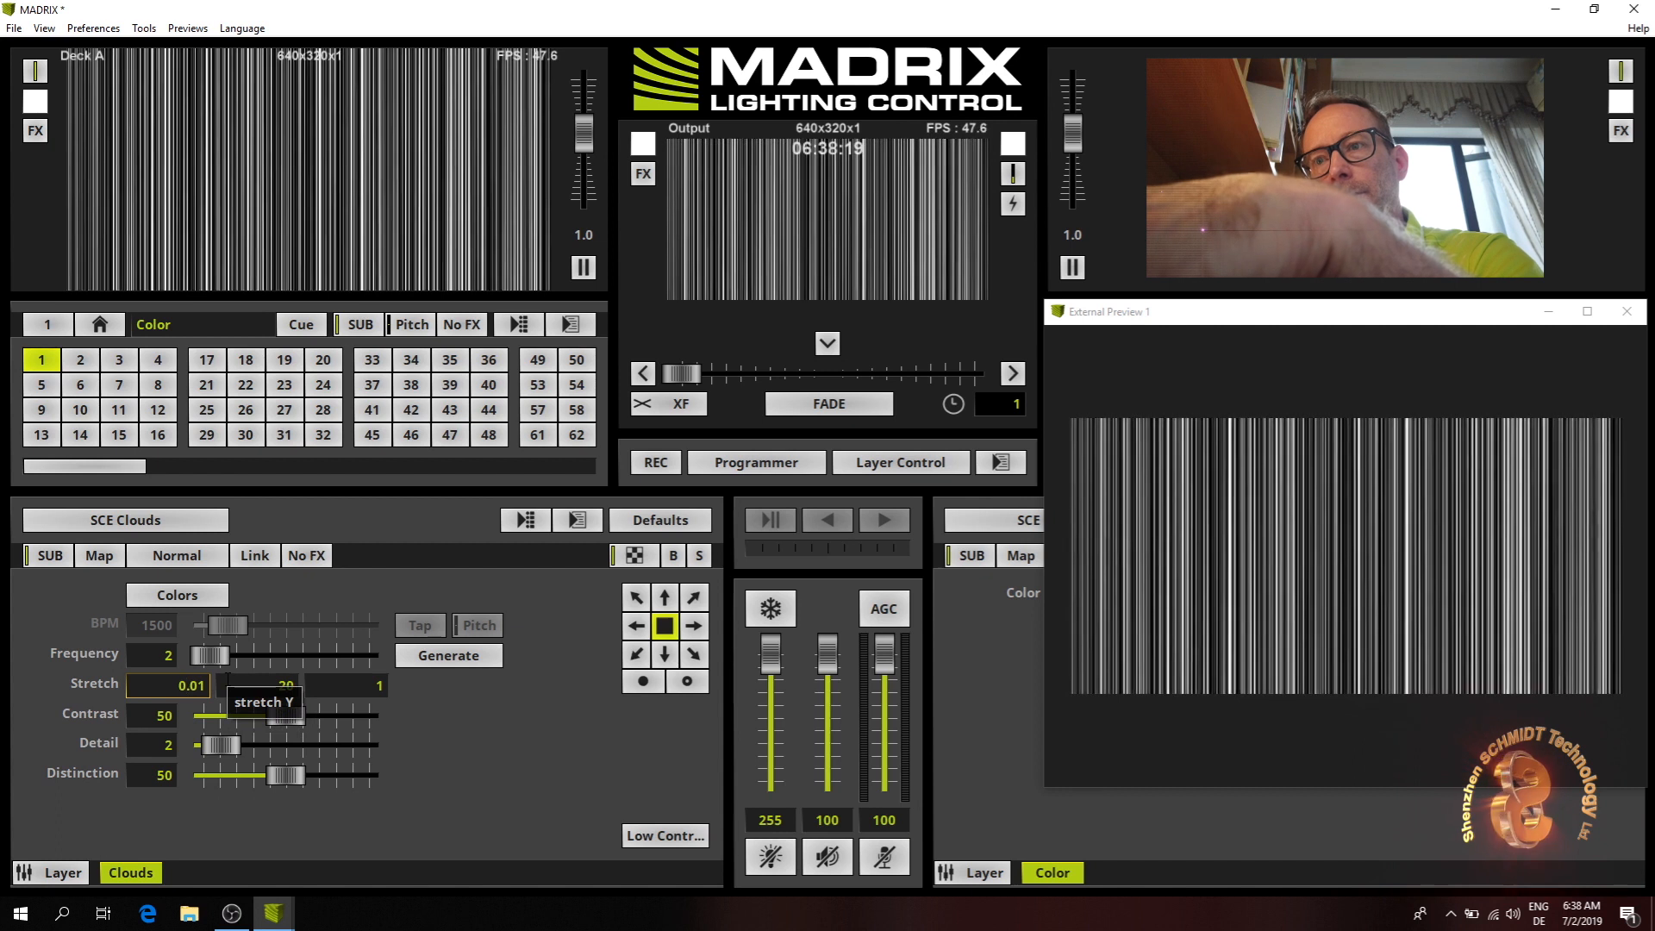
pyautogui.doubleClick(196, 686)
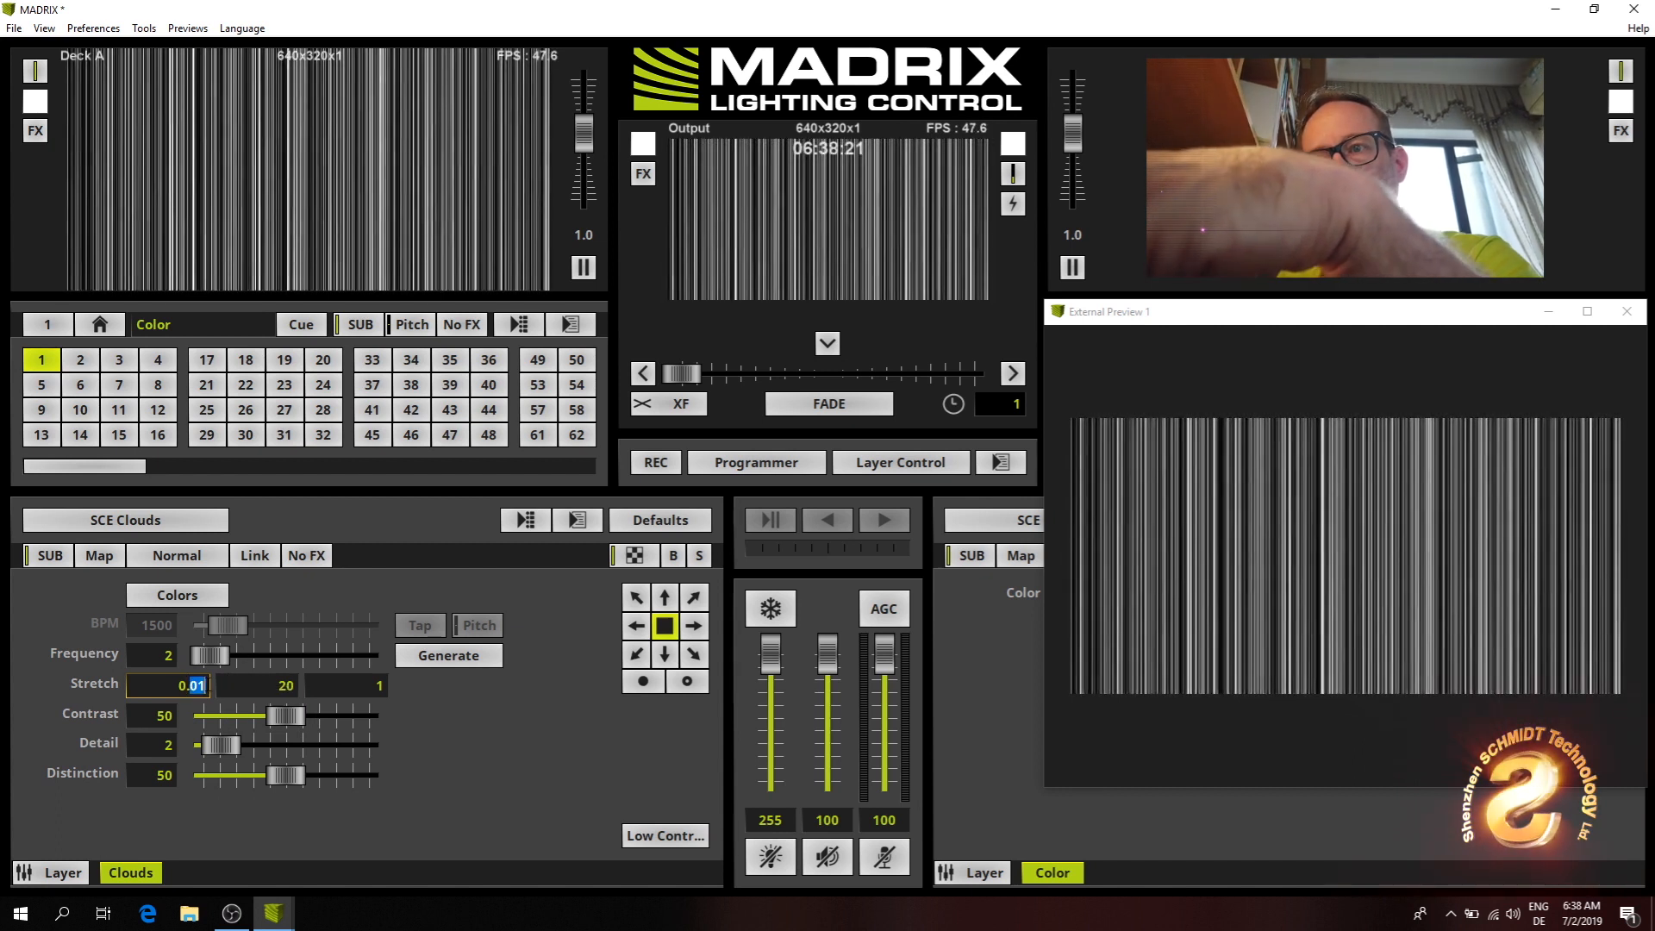
pyautogui.write('2')
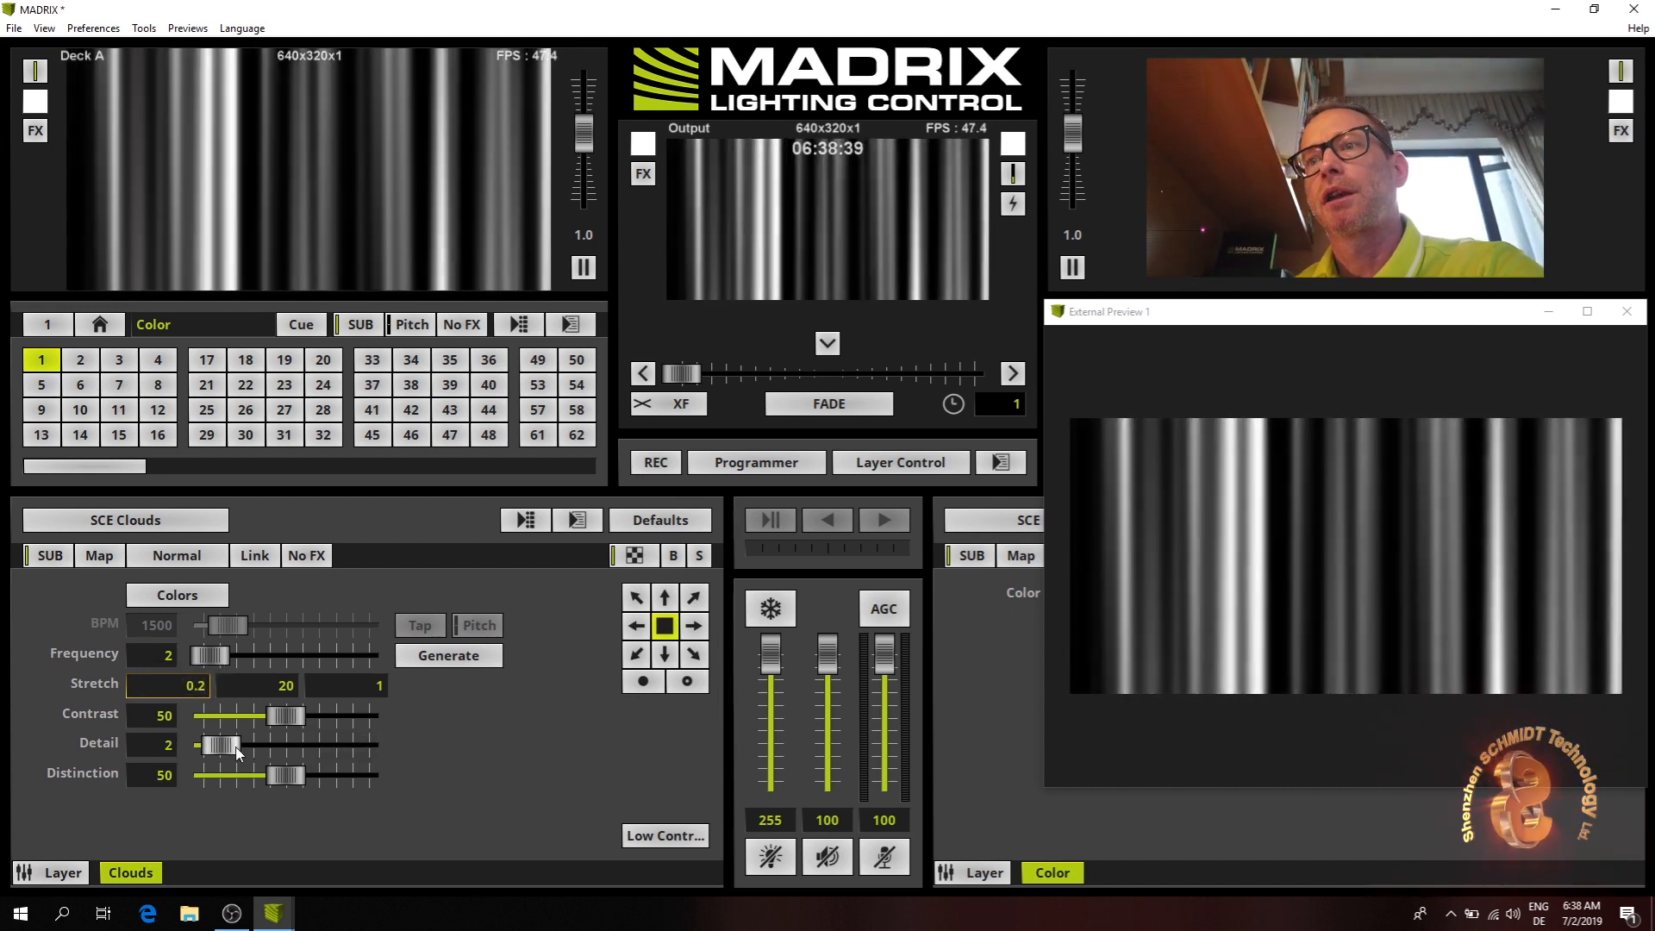
pyautogui.moveTo(219, 743)
pyautogui.mouseDown()
pyautogui.moveTo(205, 744)
pyautogui.moveTo(243, 745)
pyautogui.moveTo(180, 742)
pyautogui.moveTo(226, 741)
pyautogui.mouseUp()
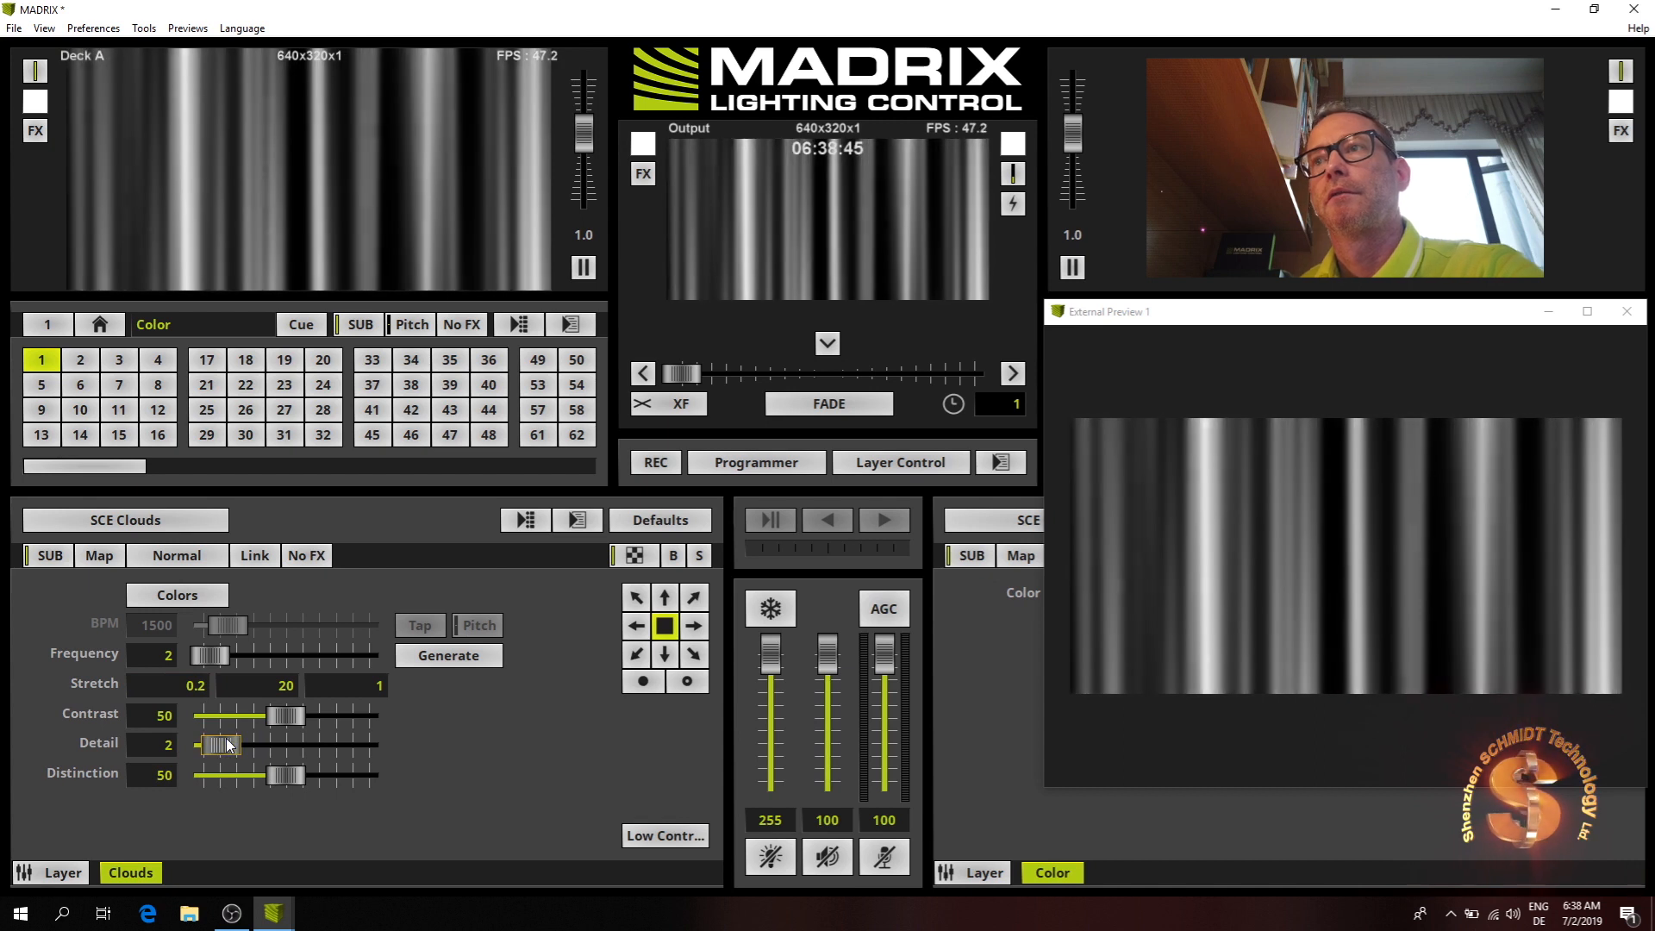
# - Try red as the first color of the Clouds effect's gradient, and restore it to white
pyautogui.click(181, 595)
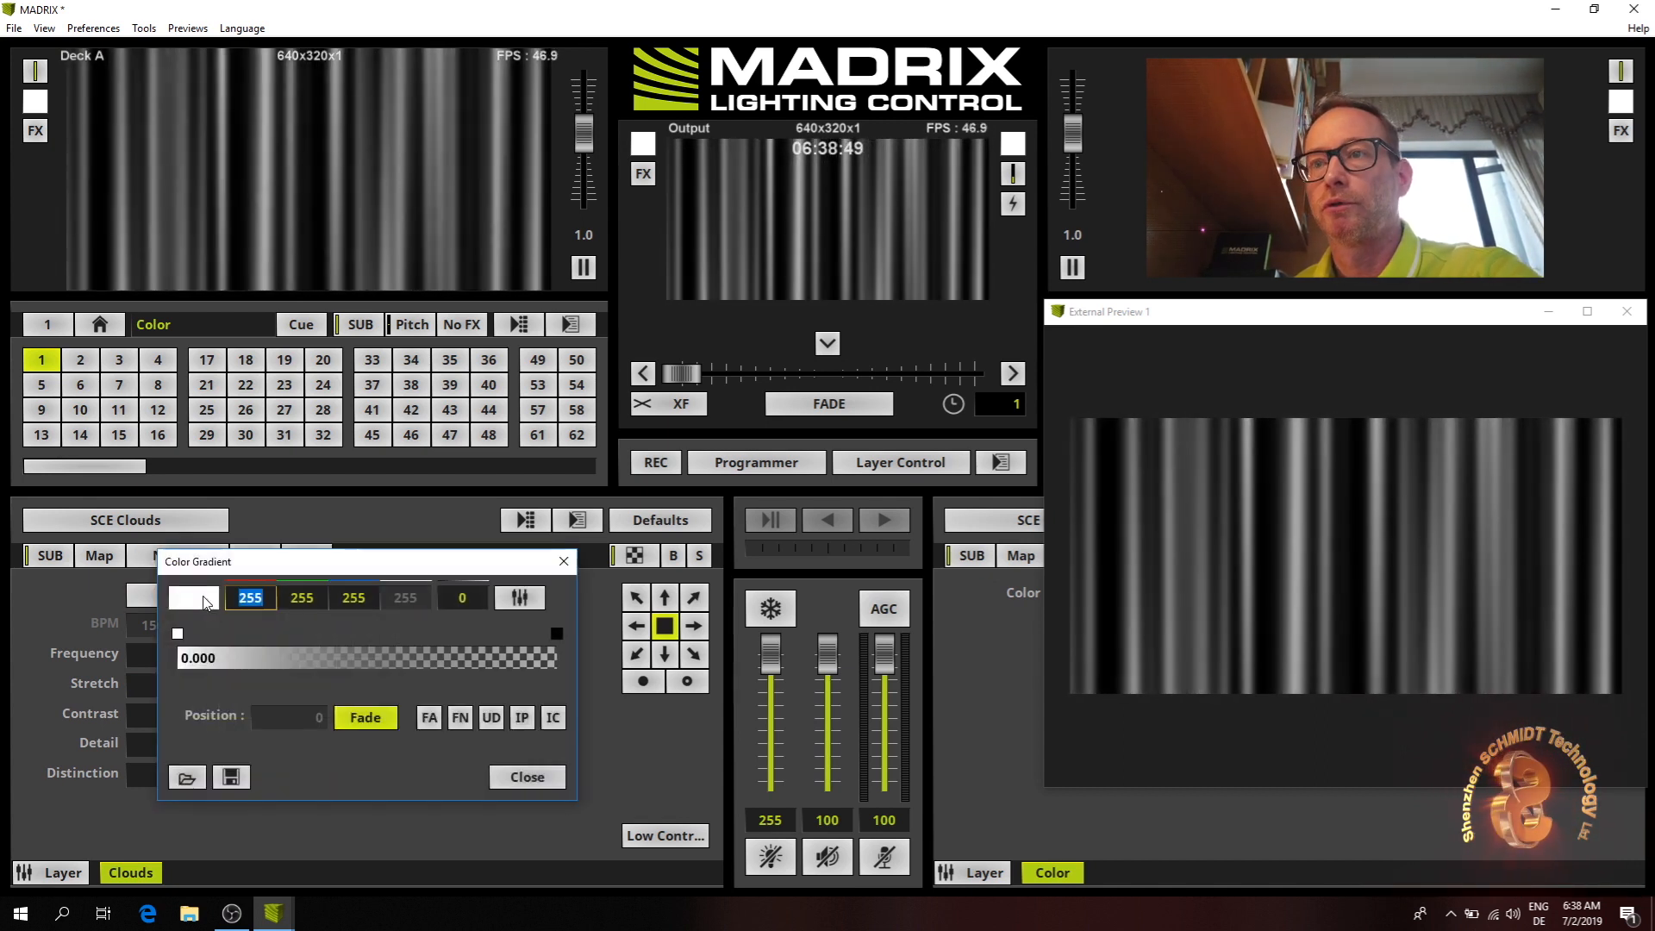
pyautogui.click(204, 601)
pyautogui.click(191, 630)
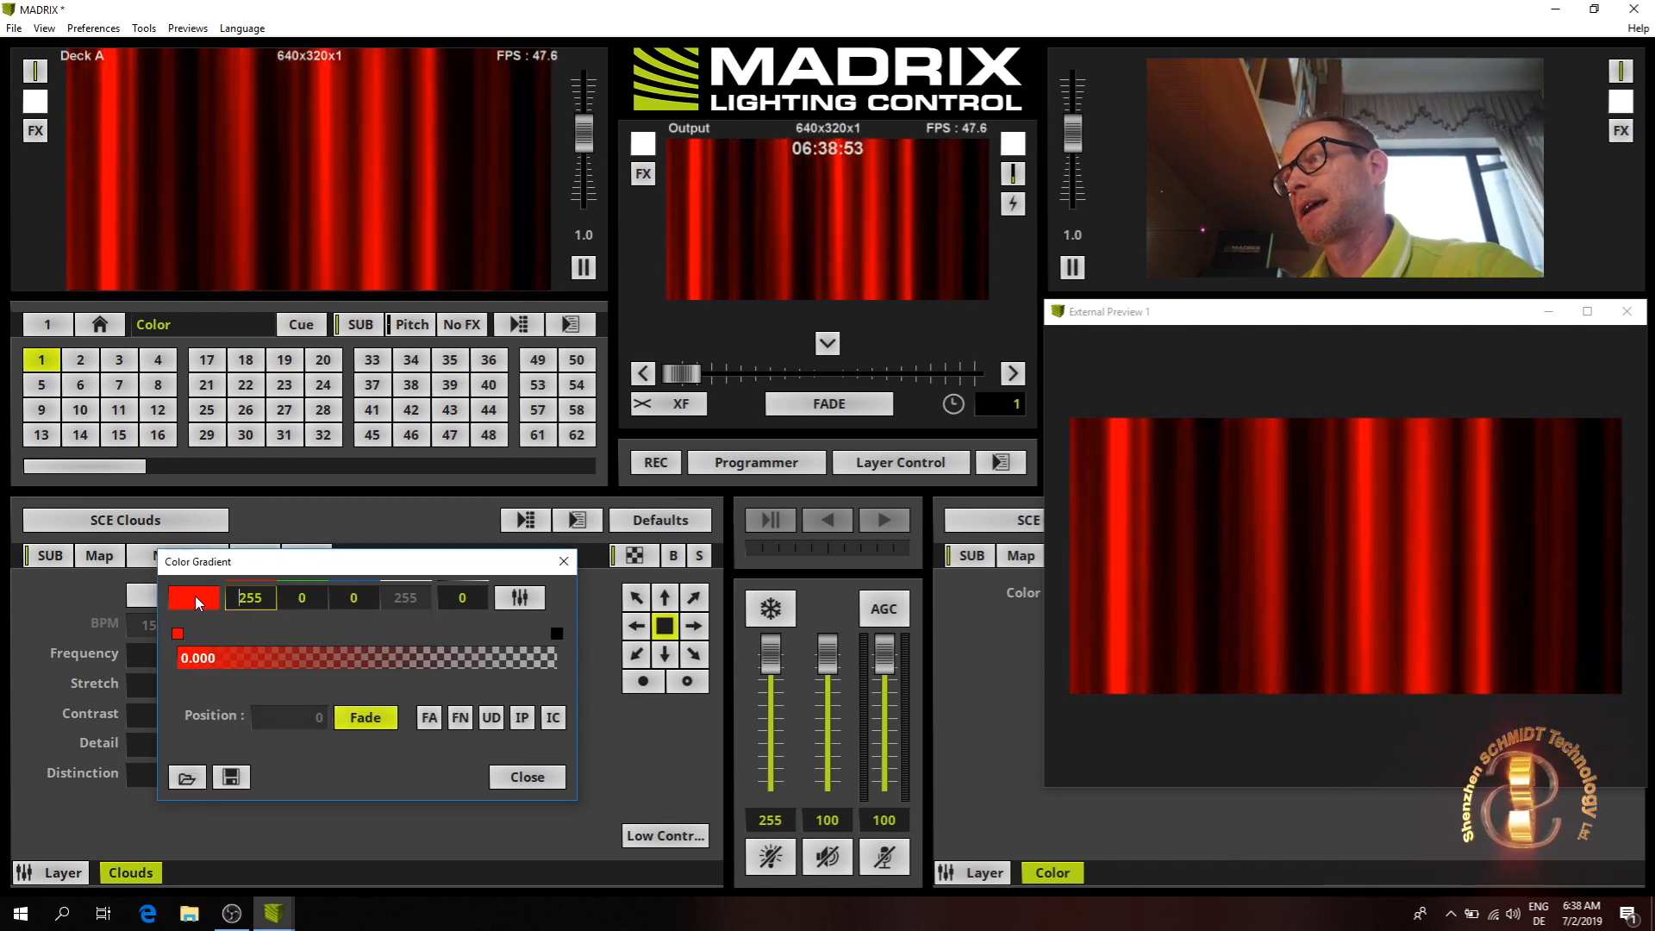
pyautogui.click(195, 598)
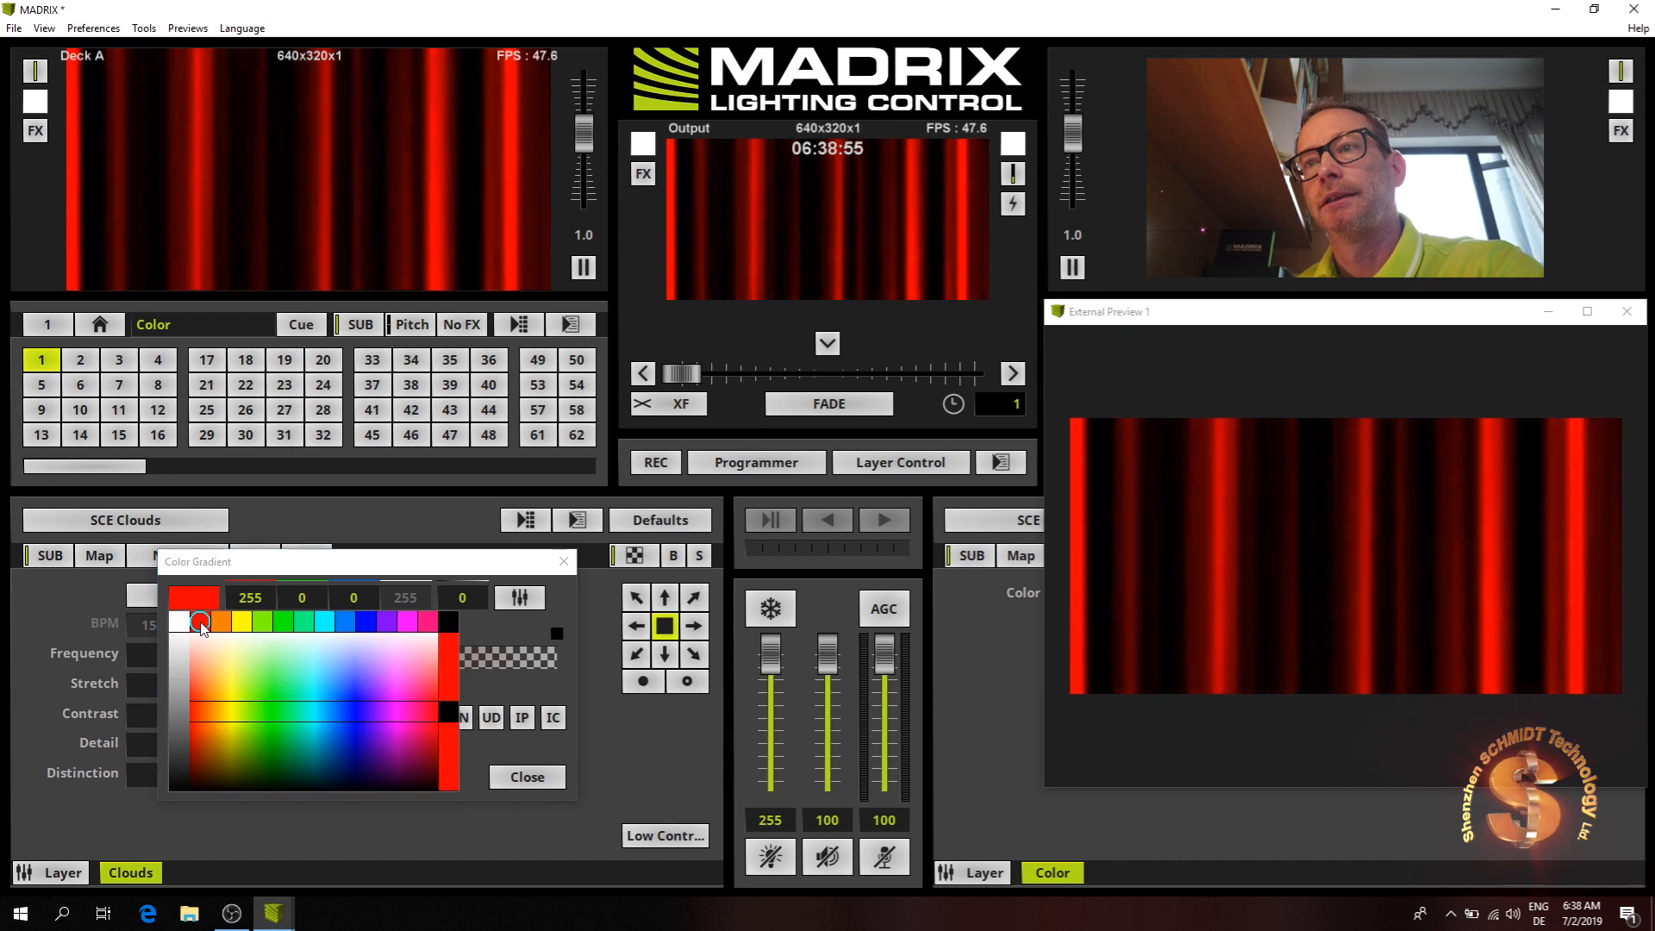
pyautogui.moveTo(195, 597)
pyautogui.mouseDown()
pyautogui.moveTo(200, 622)
pyautogui.moveTo(367, 626)
pyautogui.moveTo(180, 623)
pyautogui.mouseUp()
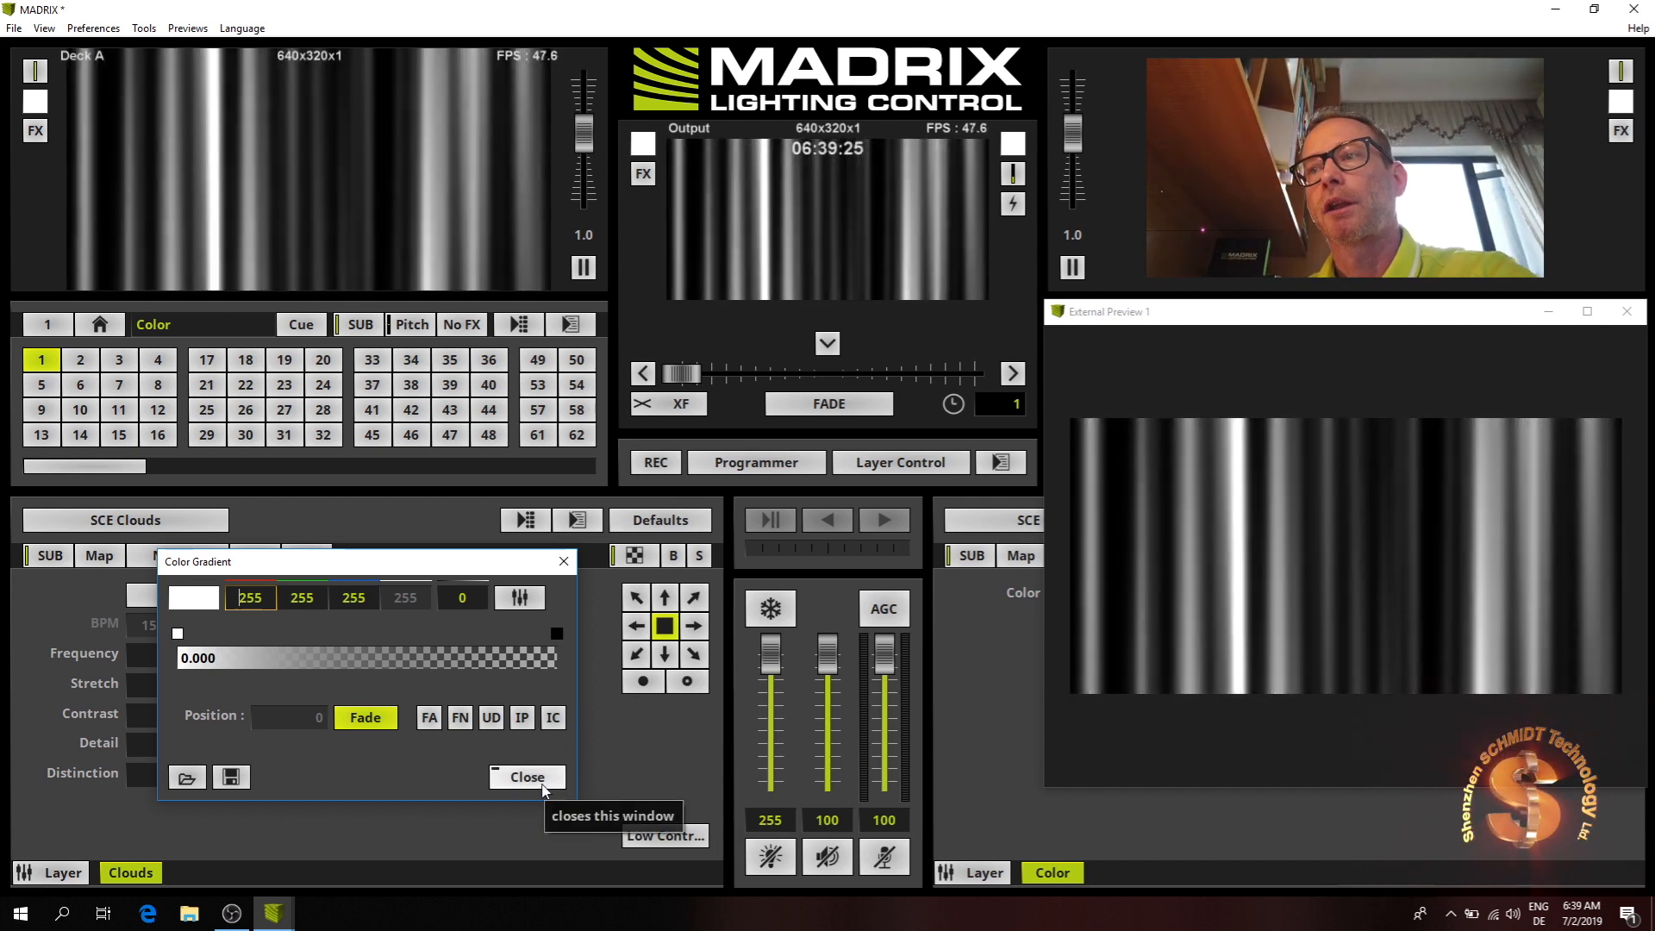
pyautogui.click(544, 784)
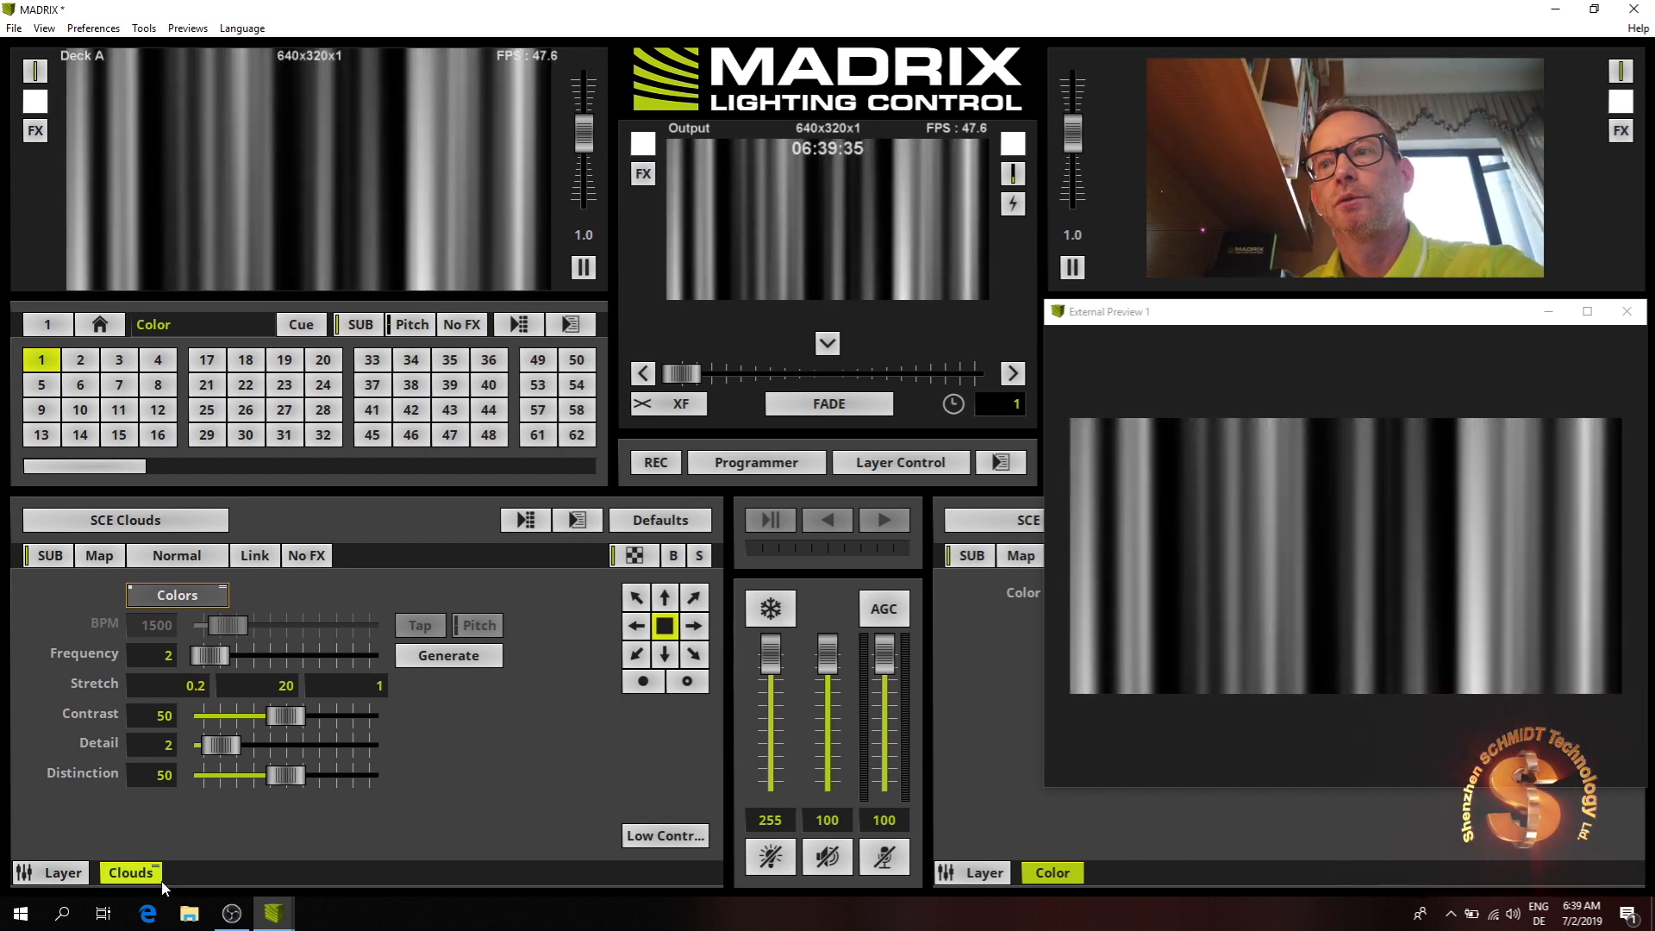
# - Add a new layer after the Clouds layer and assign it the SCE Gradient effect
pyautogui.rightClick(154, 653)
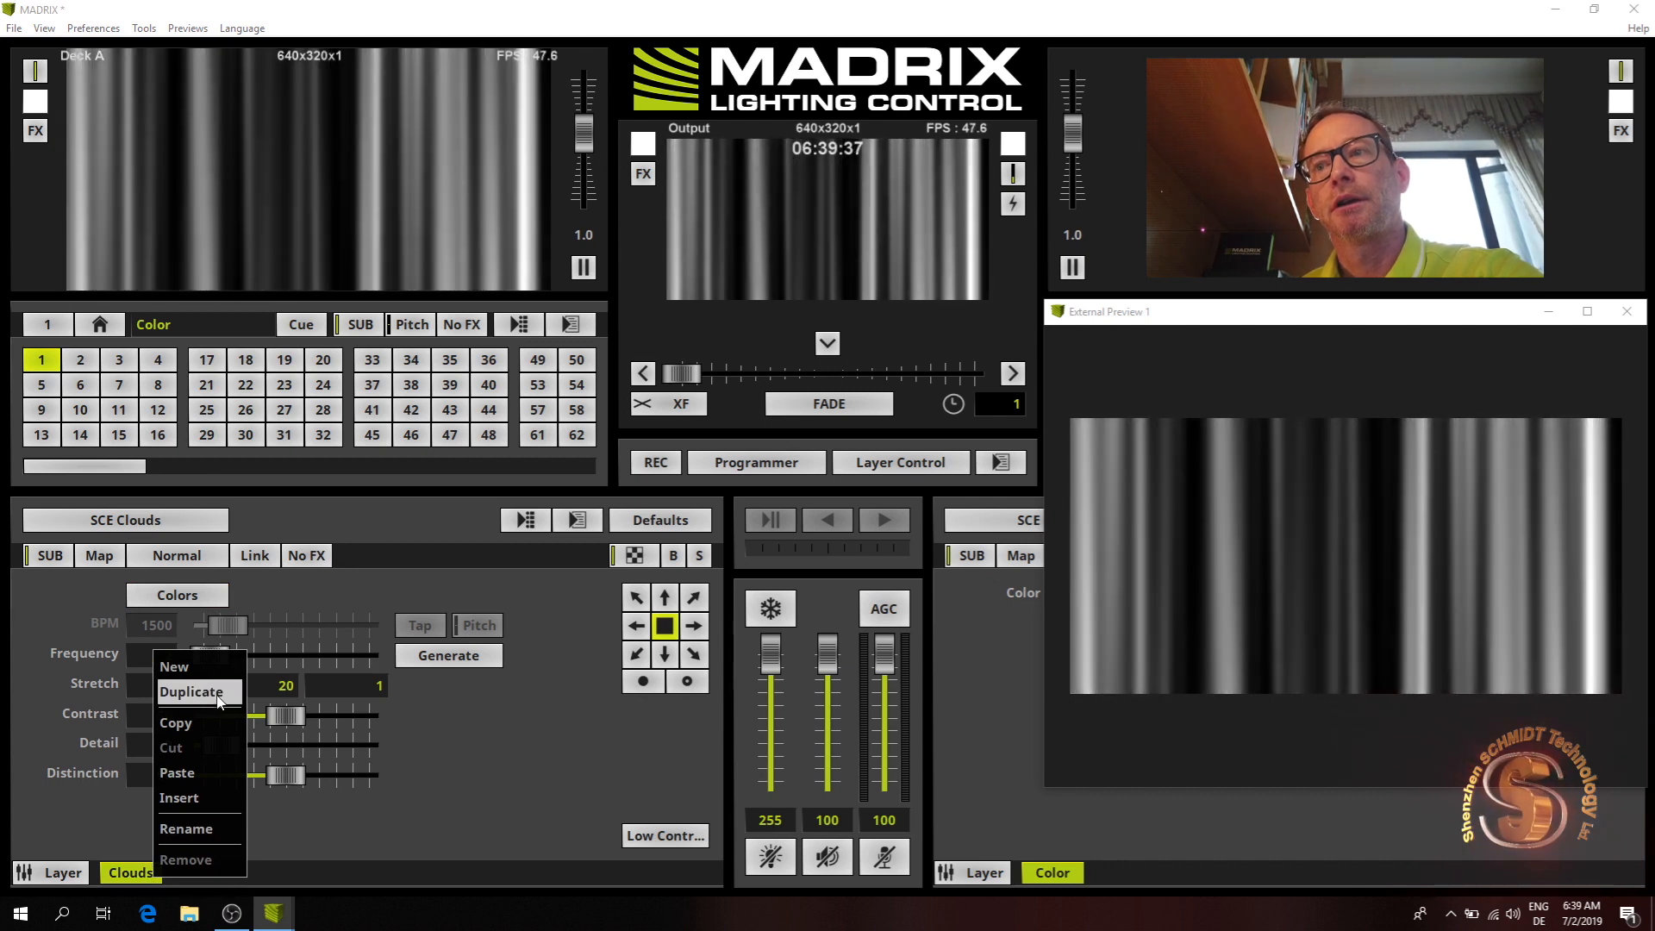
pyautogui.click(206, 670)
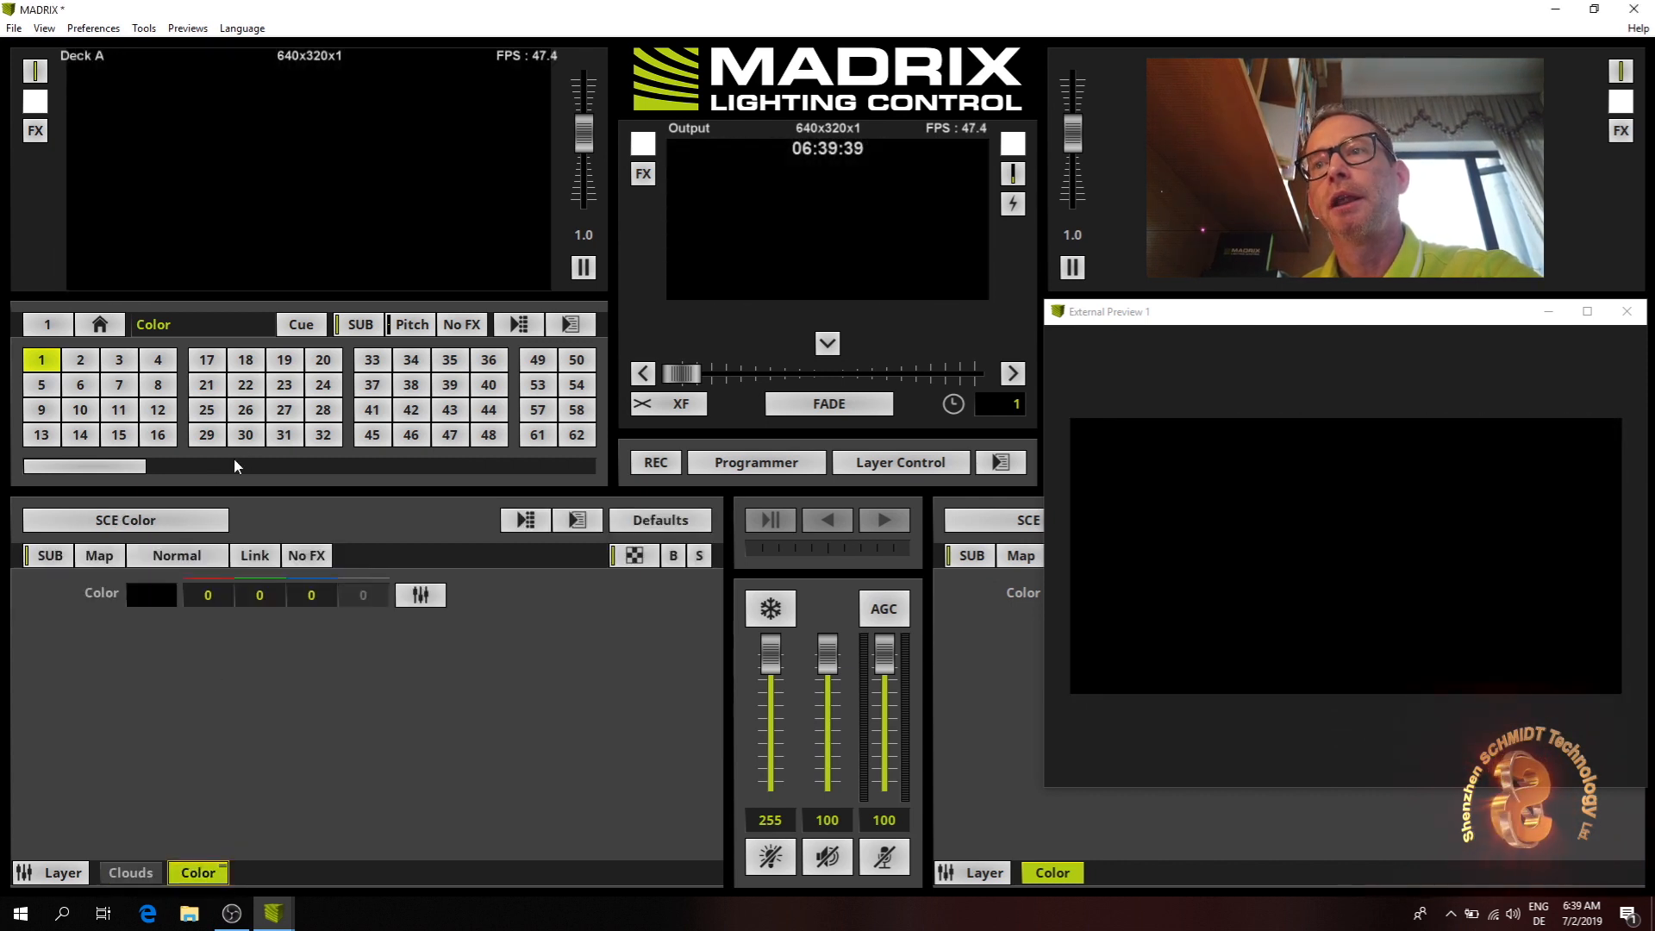
pyautogui.click(194, 520)
pyautogui.moveTo(191, 555)
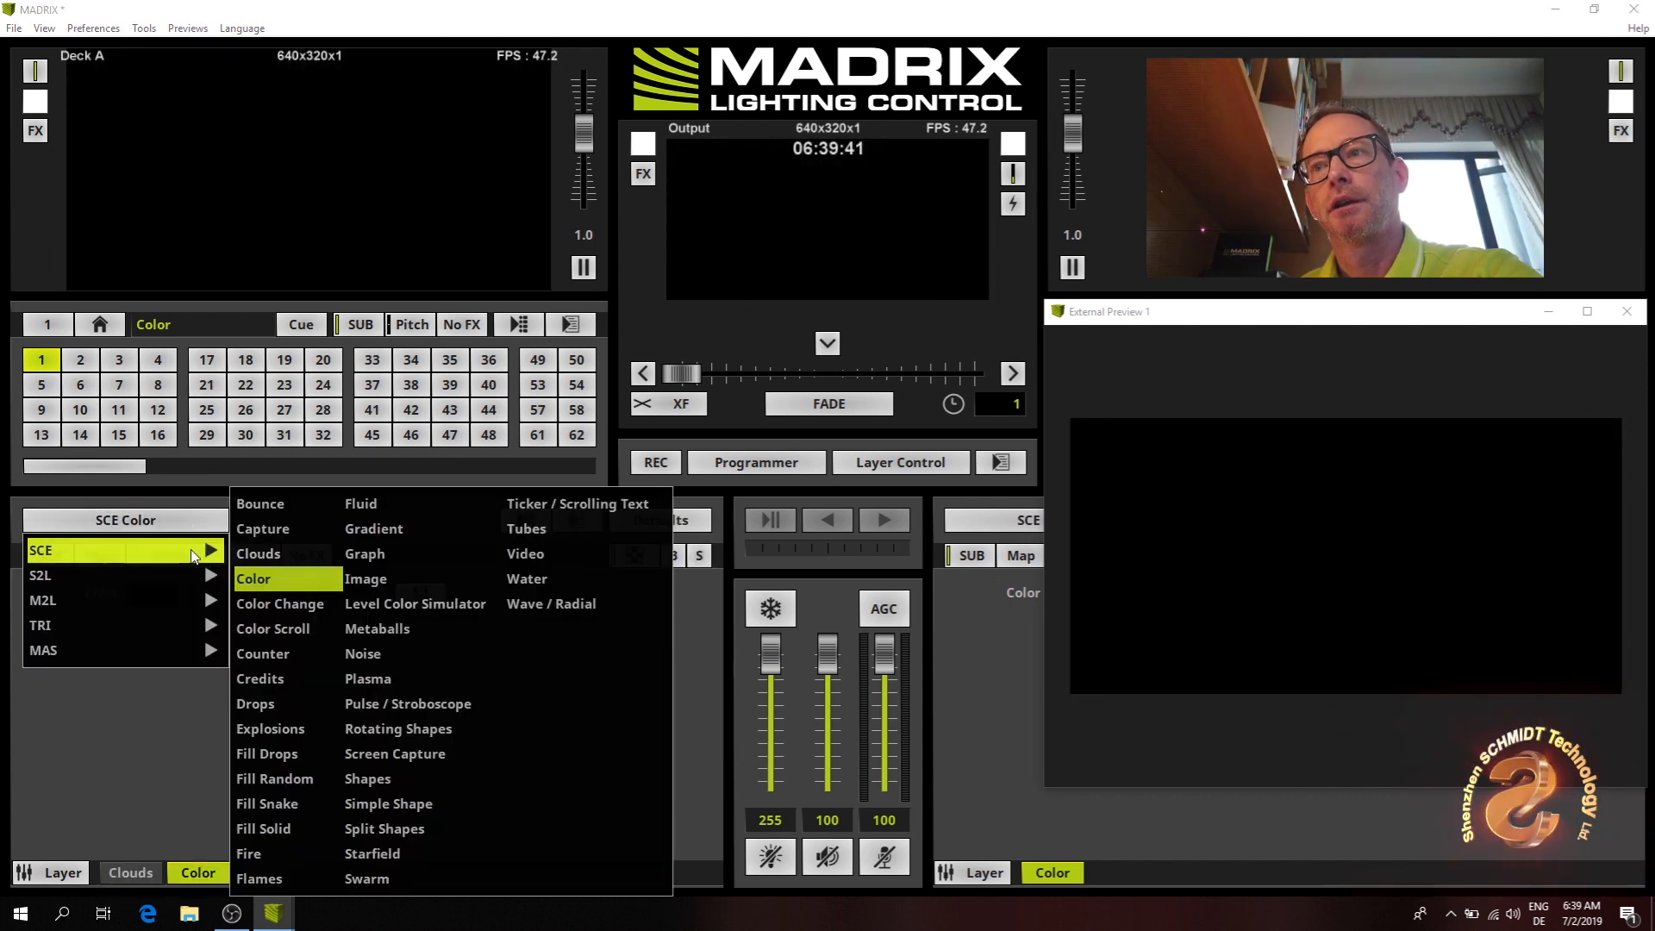
pyautogui.click(394, 538)
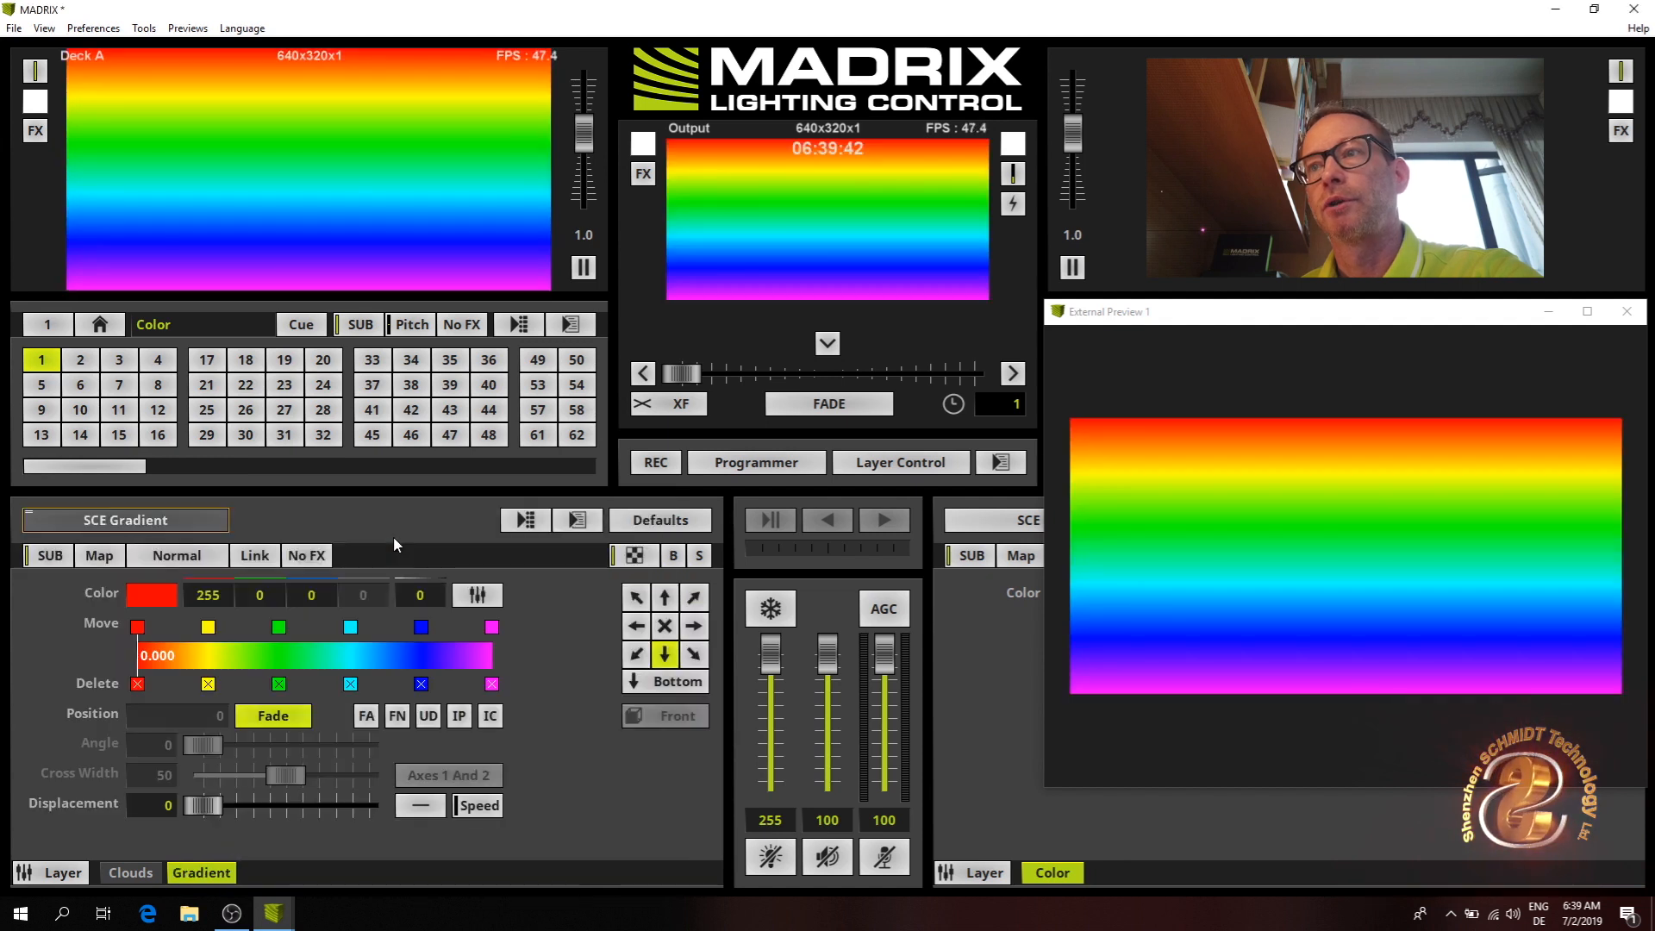
# - Delete the gradient's color stops after yellow and change the red first stop to black
pyautogui.click(495, 693)
pyautogui.click(495, 692)
pyautogui.click(495, 692)
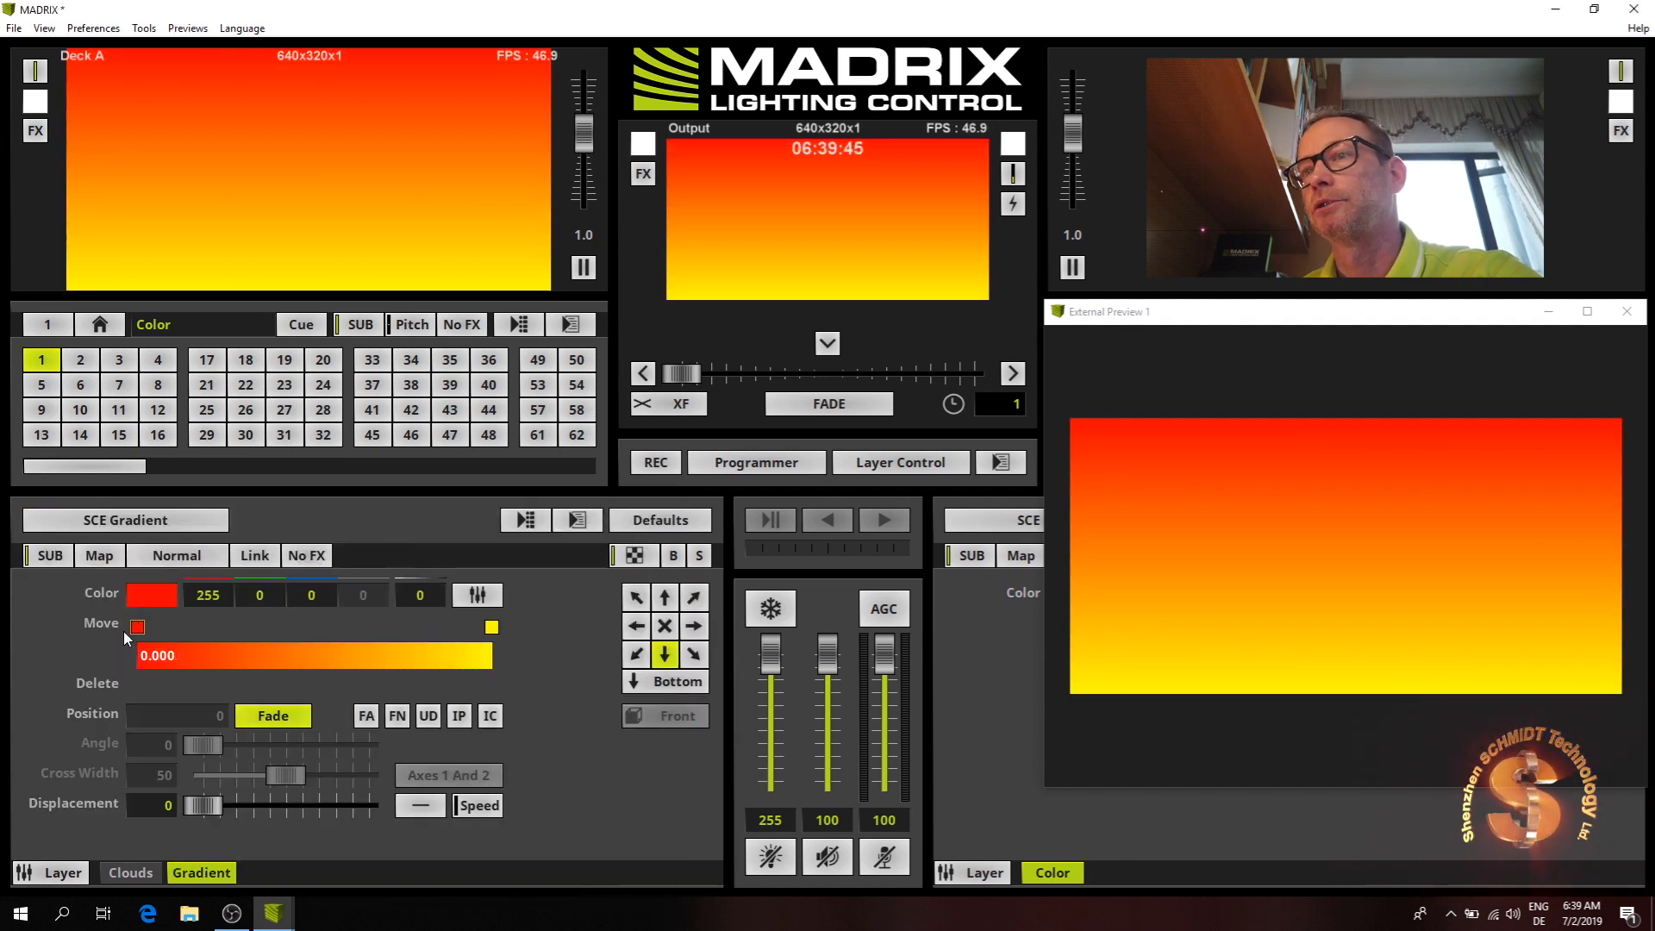
pyautogui.click(147, 601)
pyautogui.moveTo(152, 619); pyautogui.dragTo(159, 876)
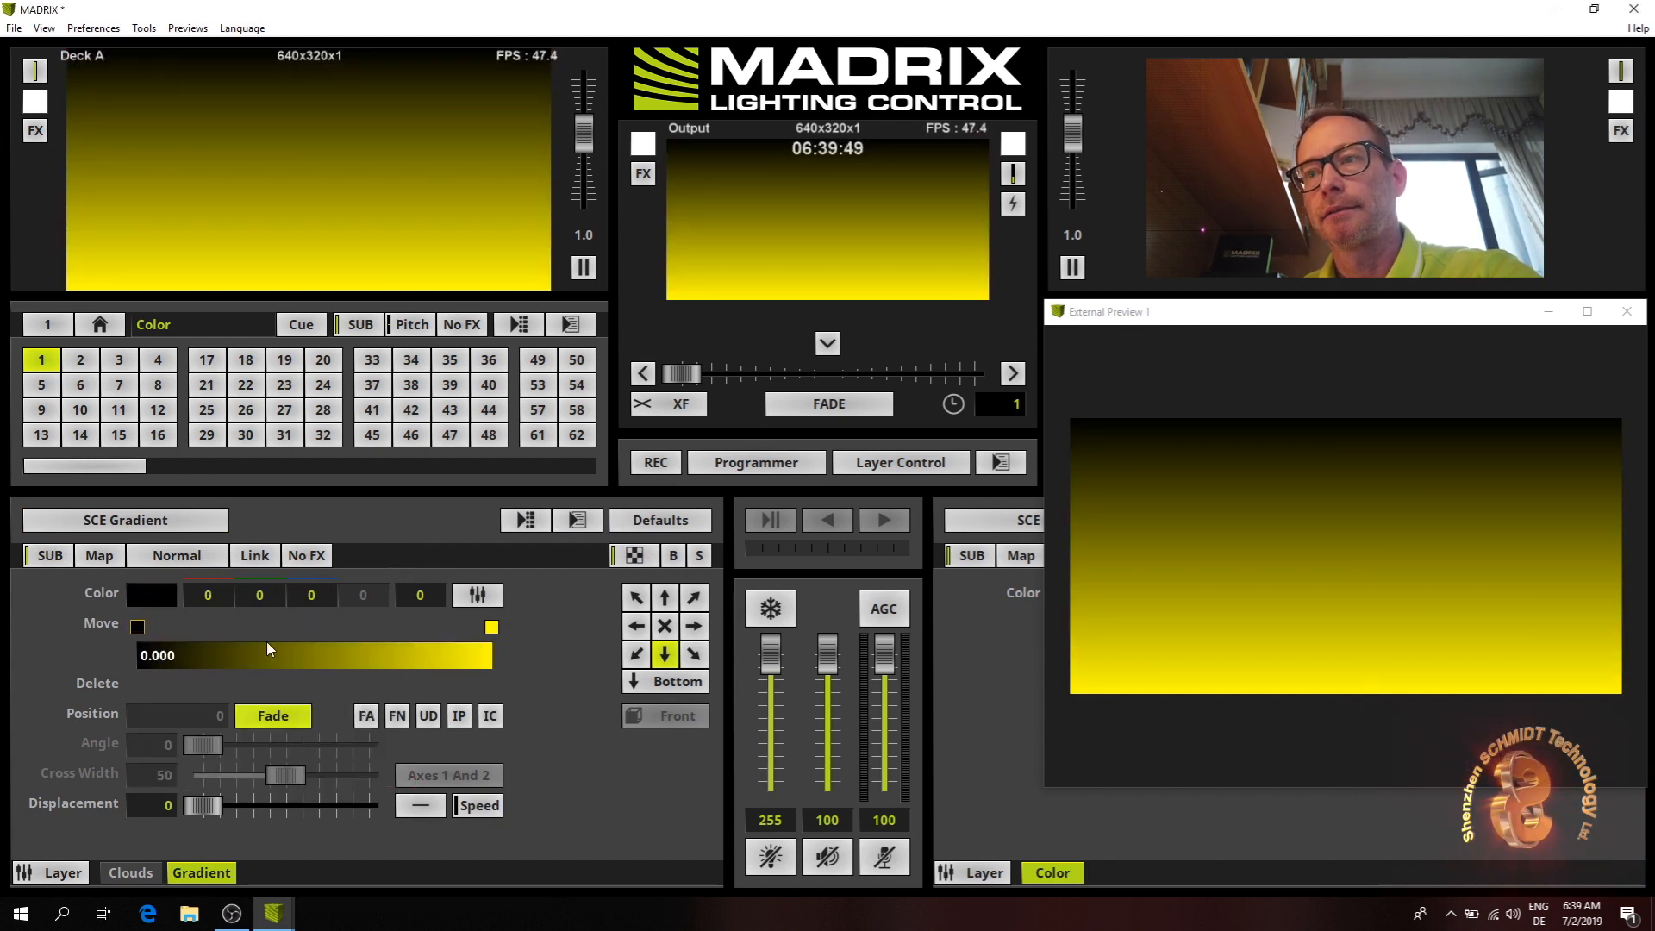
# - Add a white color stop near the middle of the gradient, at about position 0.46
pyautogui.click(301, 659)
pyautogui.click(166, 599)
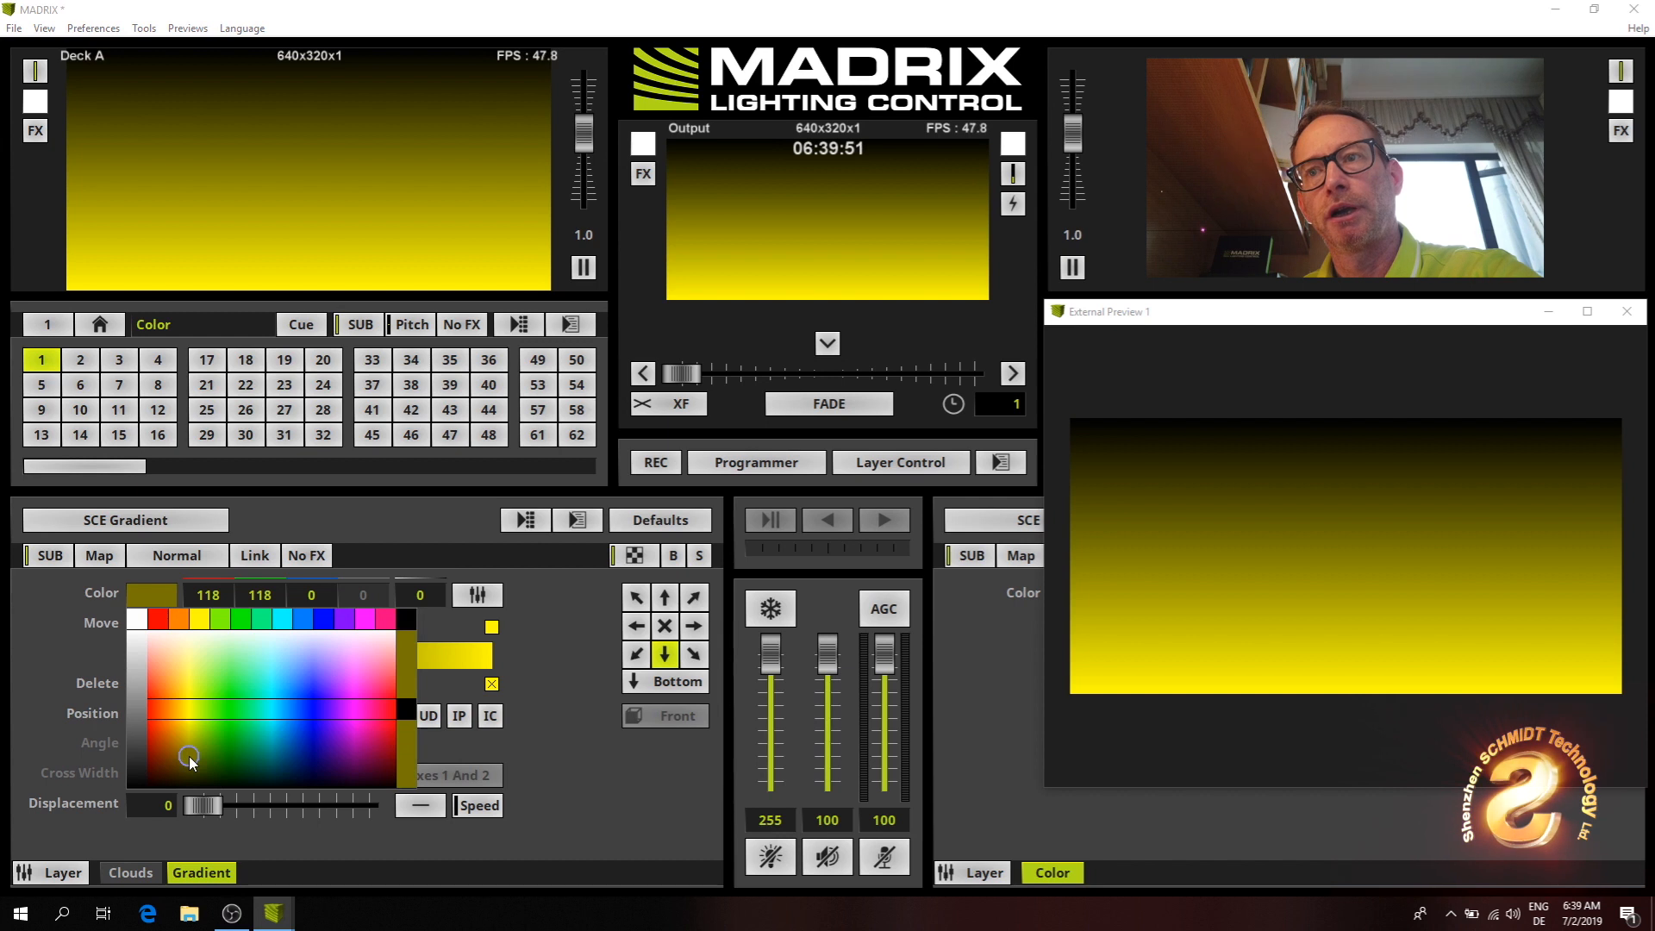
pyautogui.moveTo(189, 757); pyautogui.dragTo(137, 634)
pyautogui.click(135, 627)
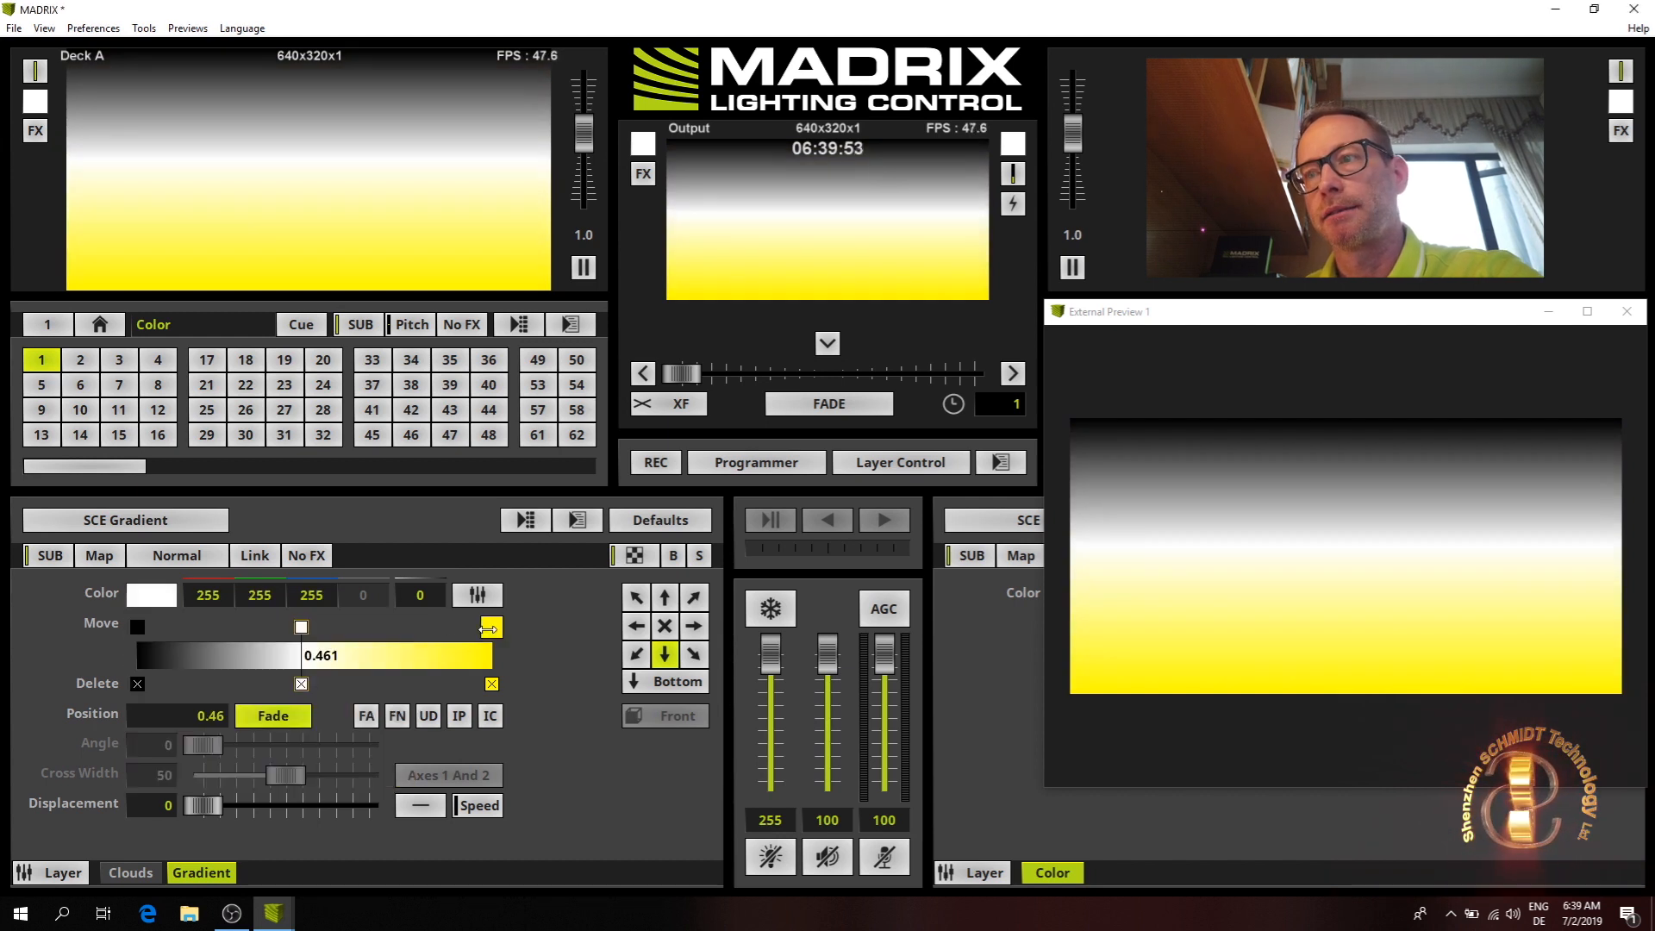
# - Change the gradient's yellow end stop to white and move the middle white stop to about position 0.37
pyautogui.click(488, 628)
pyautogui.click(155, 591)
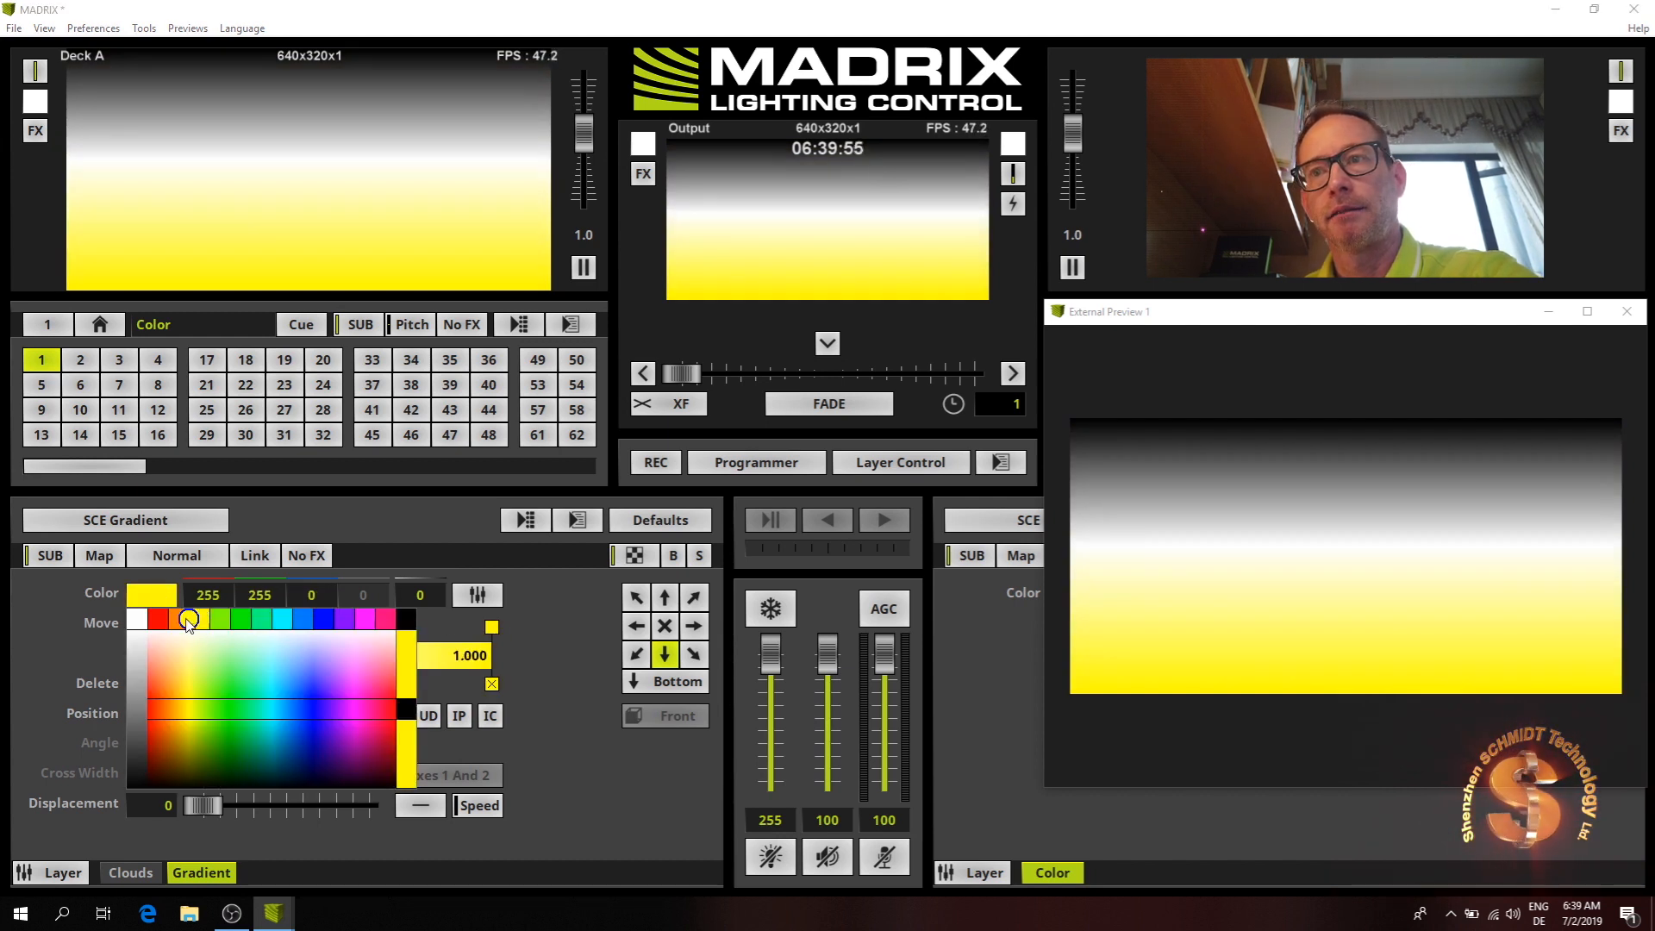
pyautogui.click(137, 634)
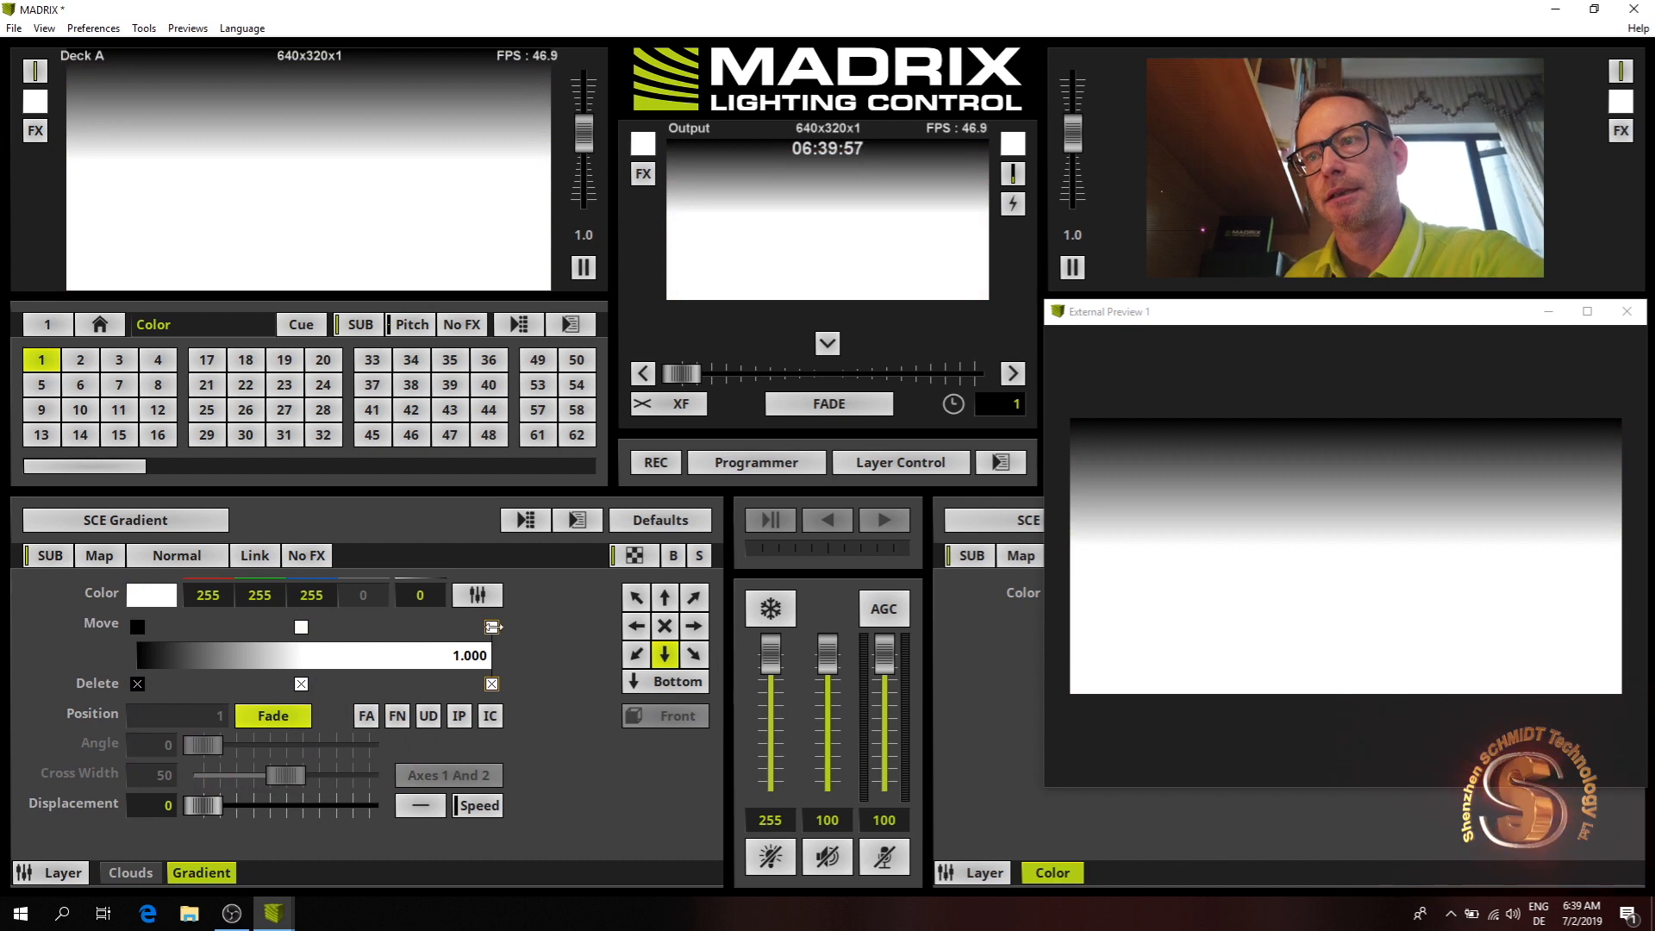
pyautogui.moveTo(301, 627); pyautogui.dragTo(269, 671)
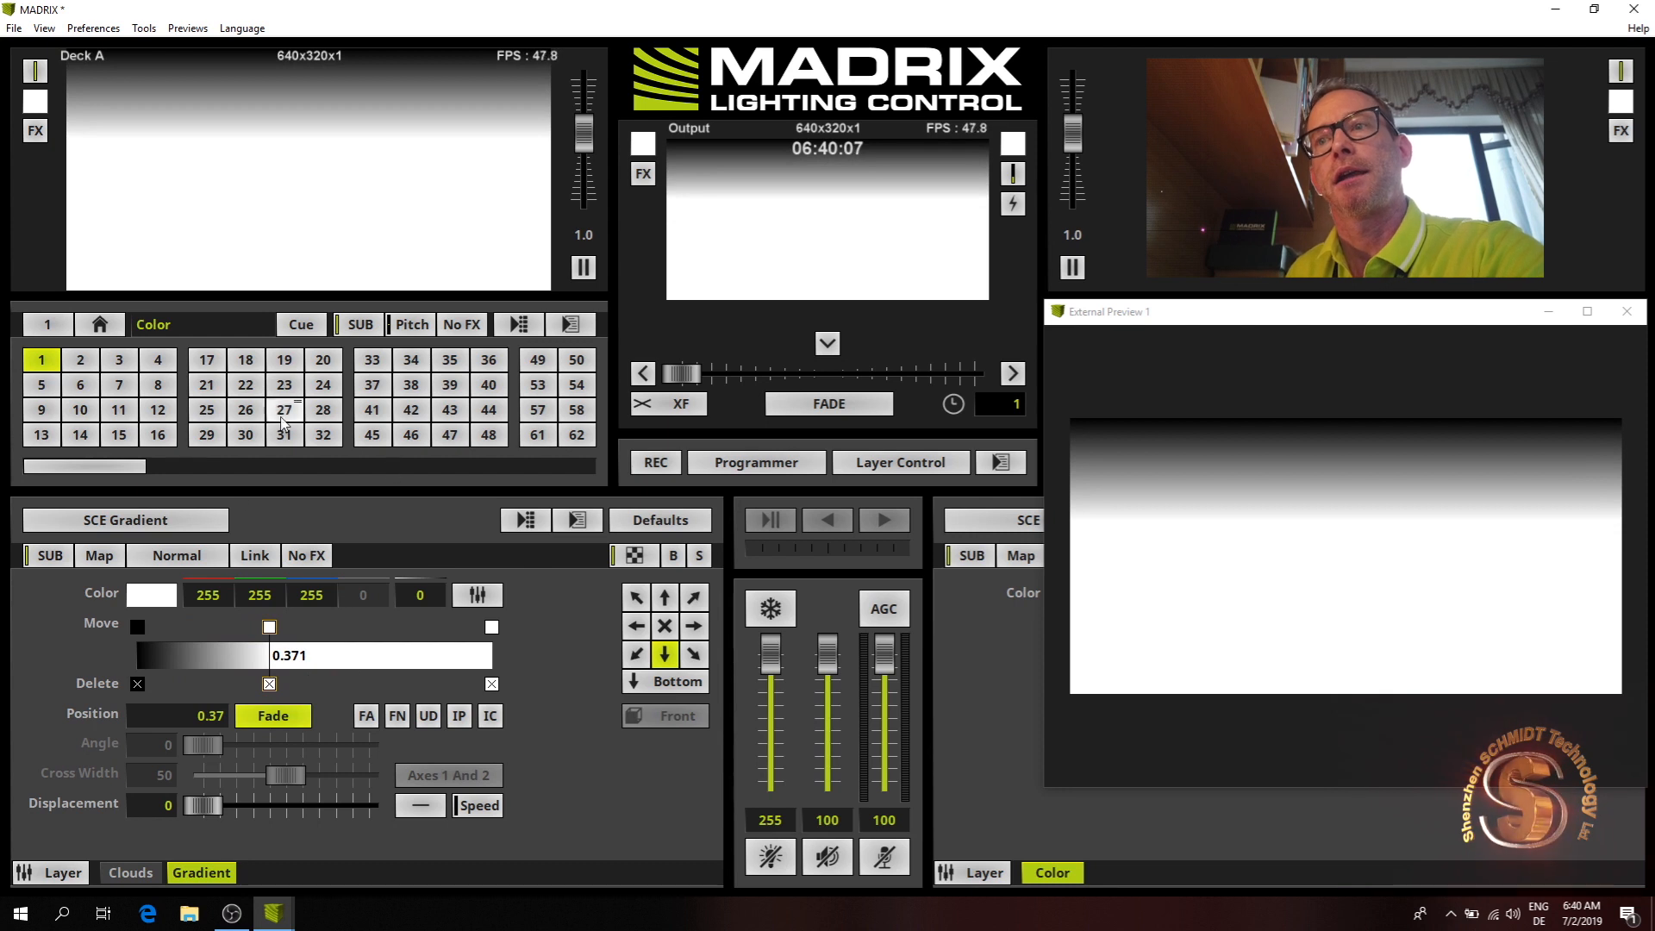
# - Set the Gradient layer's mix mode to Mask and move the middle white stop to about position 0.22
pyautogui.click(193, 559)
pyautogui.press('Escape')
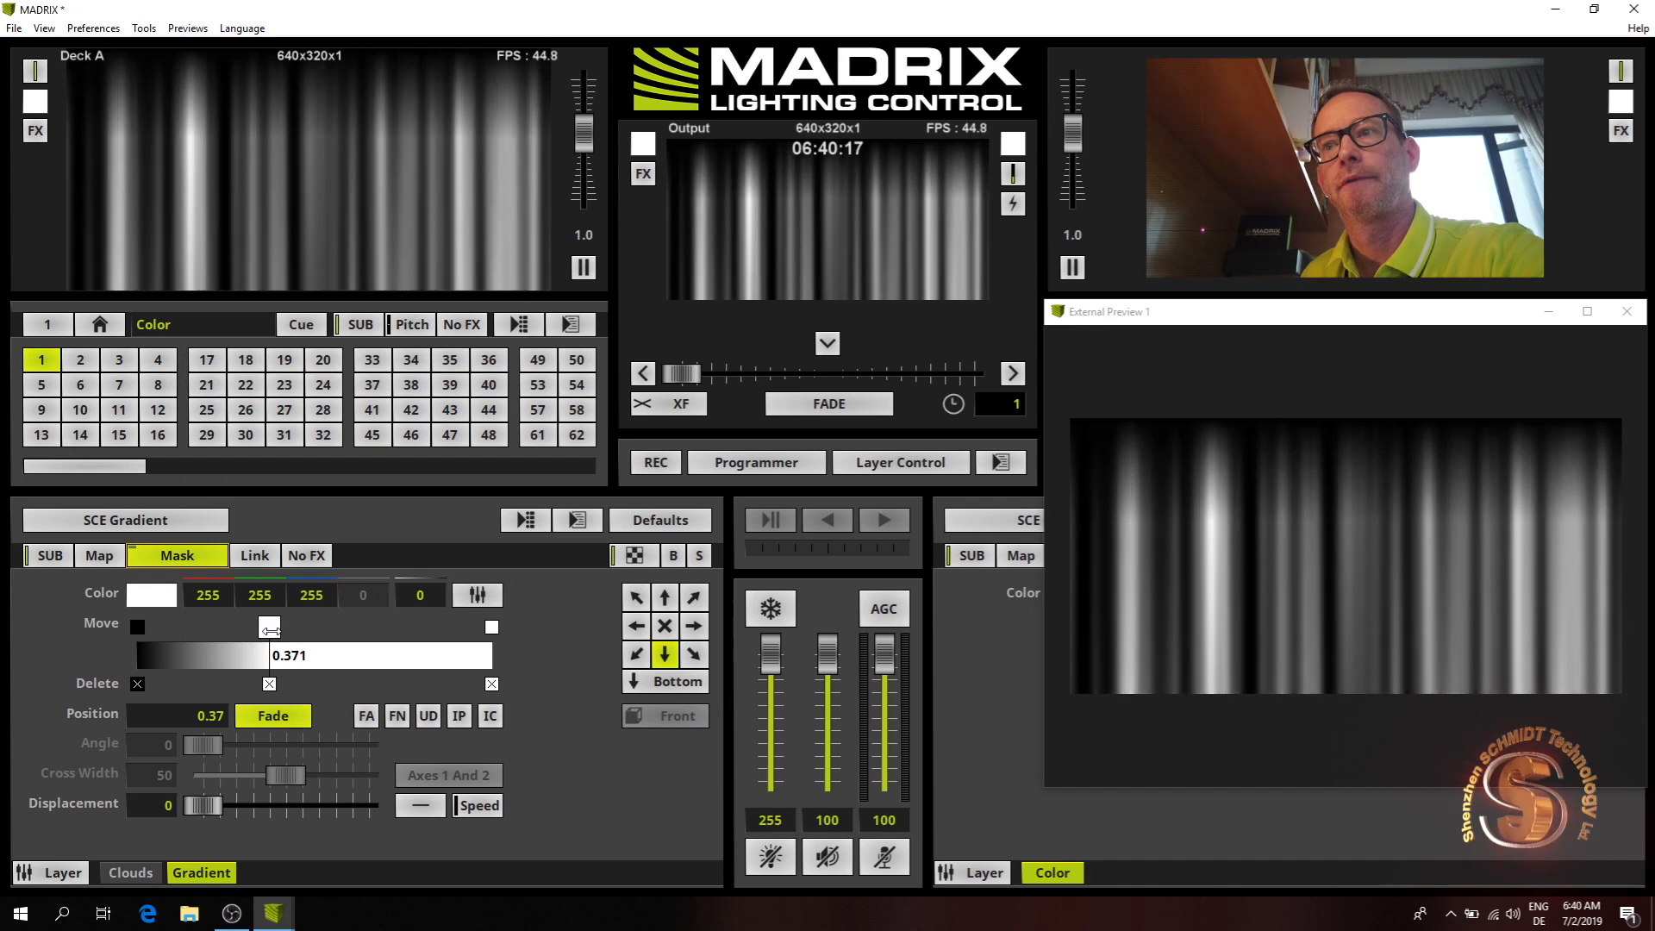
pyautogui.moveTo(268, 631); pyautogui.dragTo(191, 639)
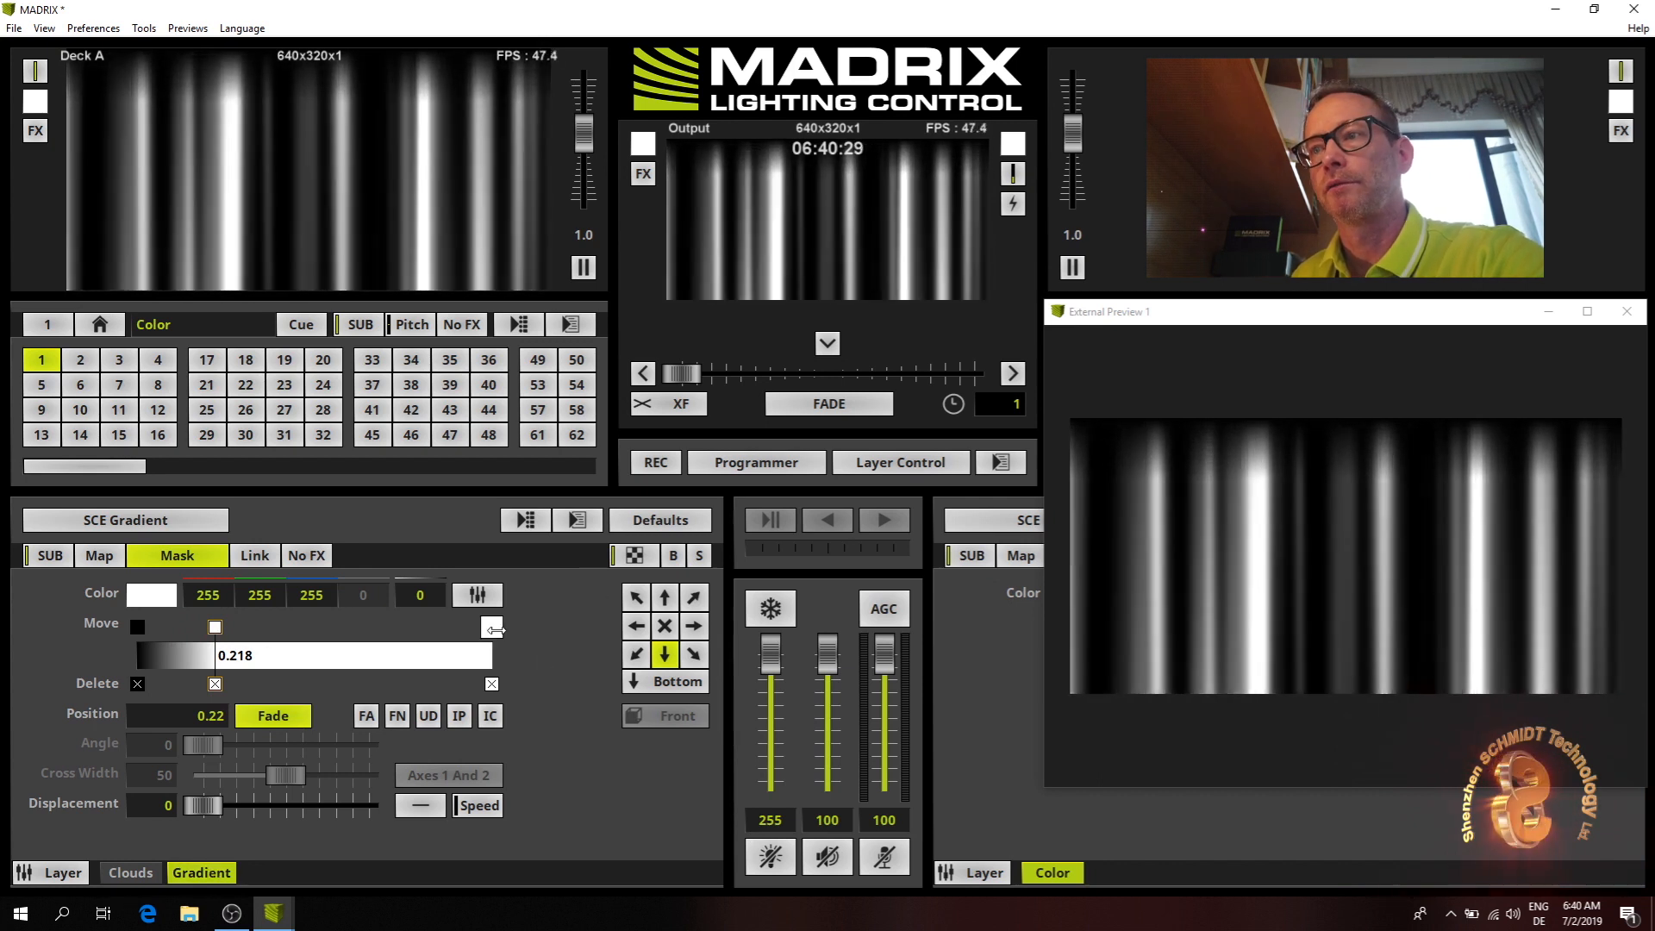
# - Change the gradient's end stop to black and add a white stop just before it at about position 0.95
pyautogui.click(493, 628)
pyautogui.click(163, 603)
pyautogui.click(148, 783)
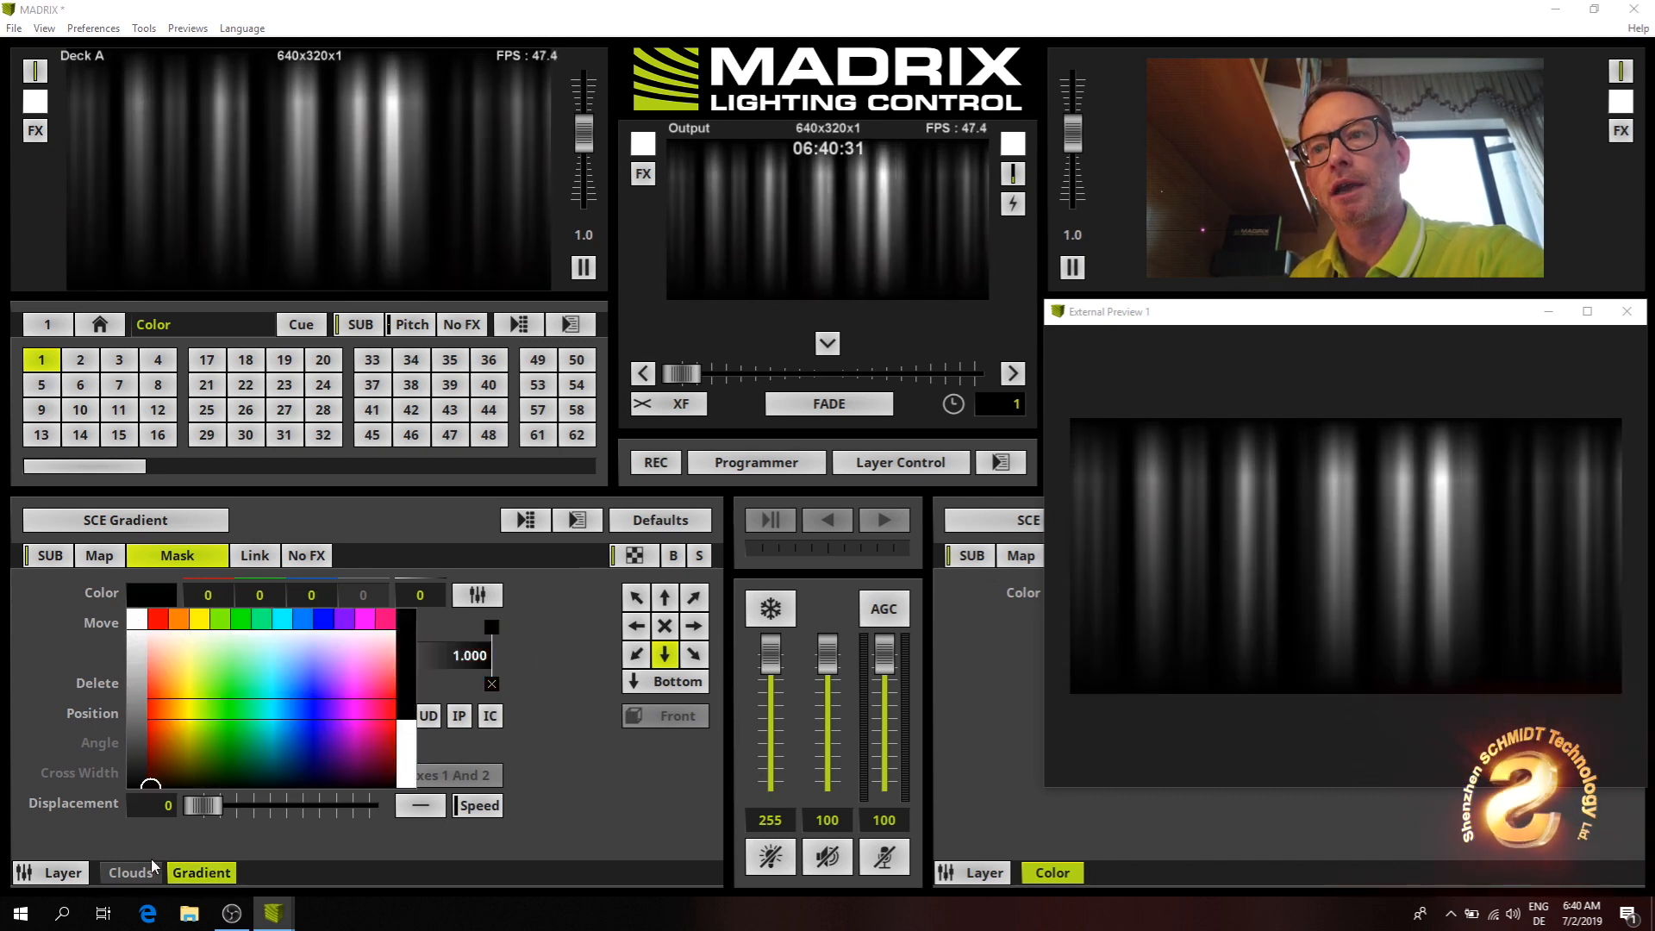
pyautogui.click(472, 663)
pyautogui.click(153, 595)
pyautogui.moveTo(136, 776); pyautogui.dragTo(136, 634)
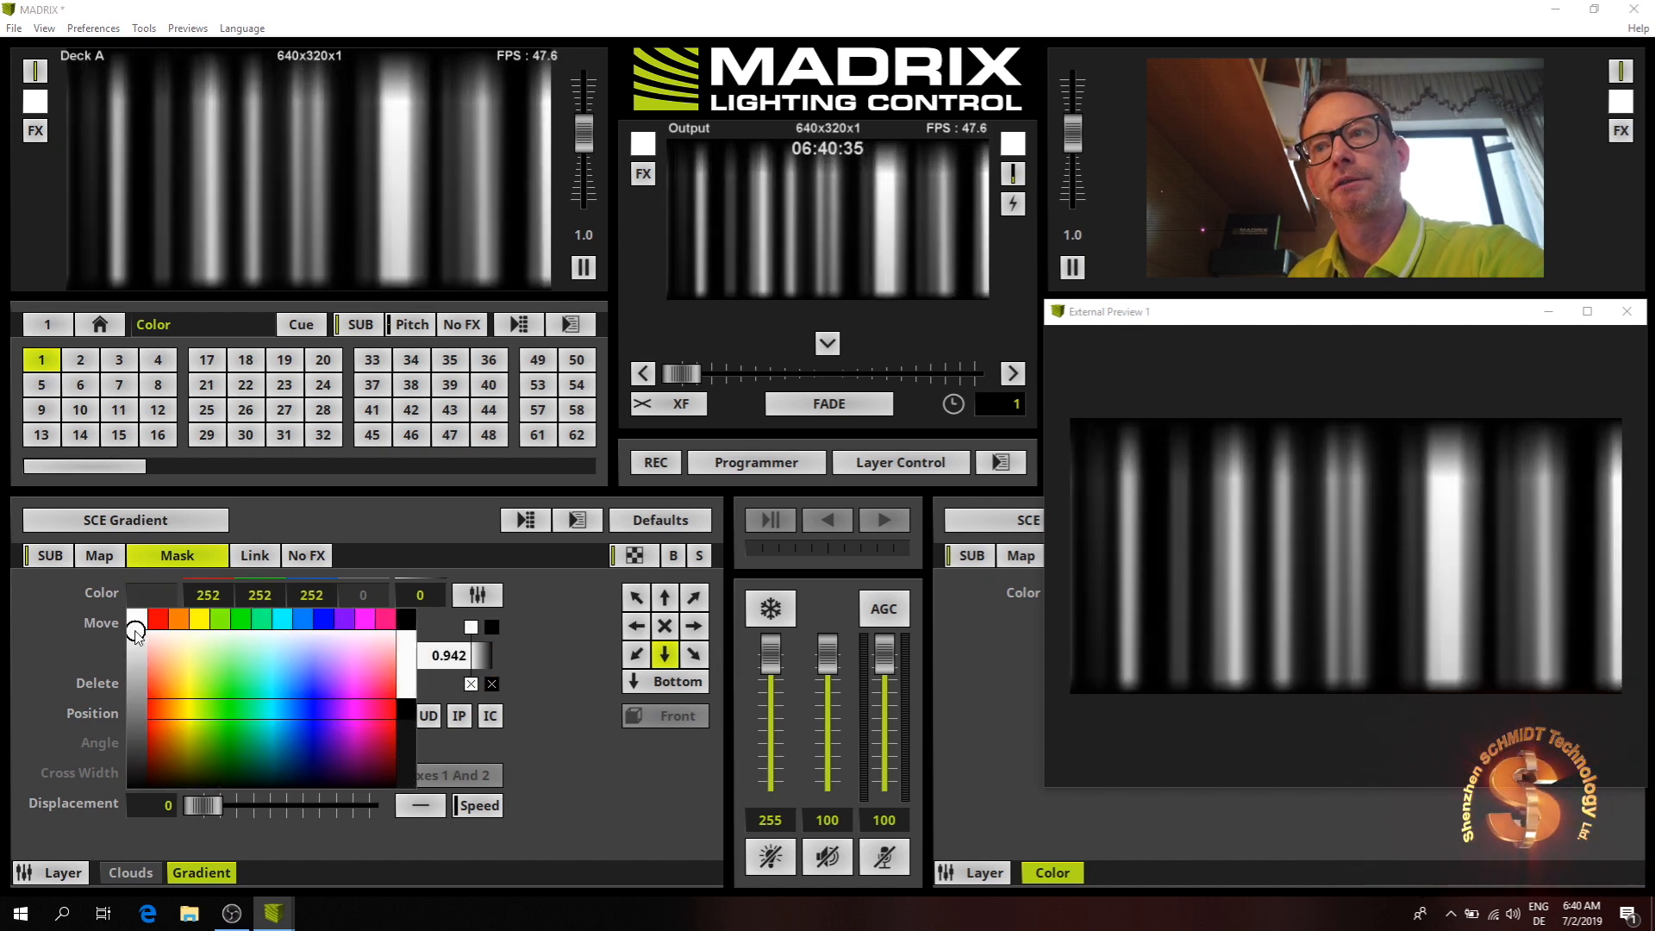
pyautogui.click(135, 626)
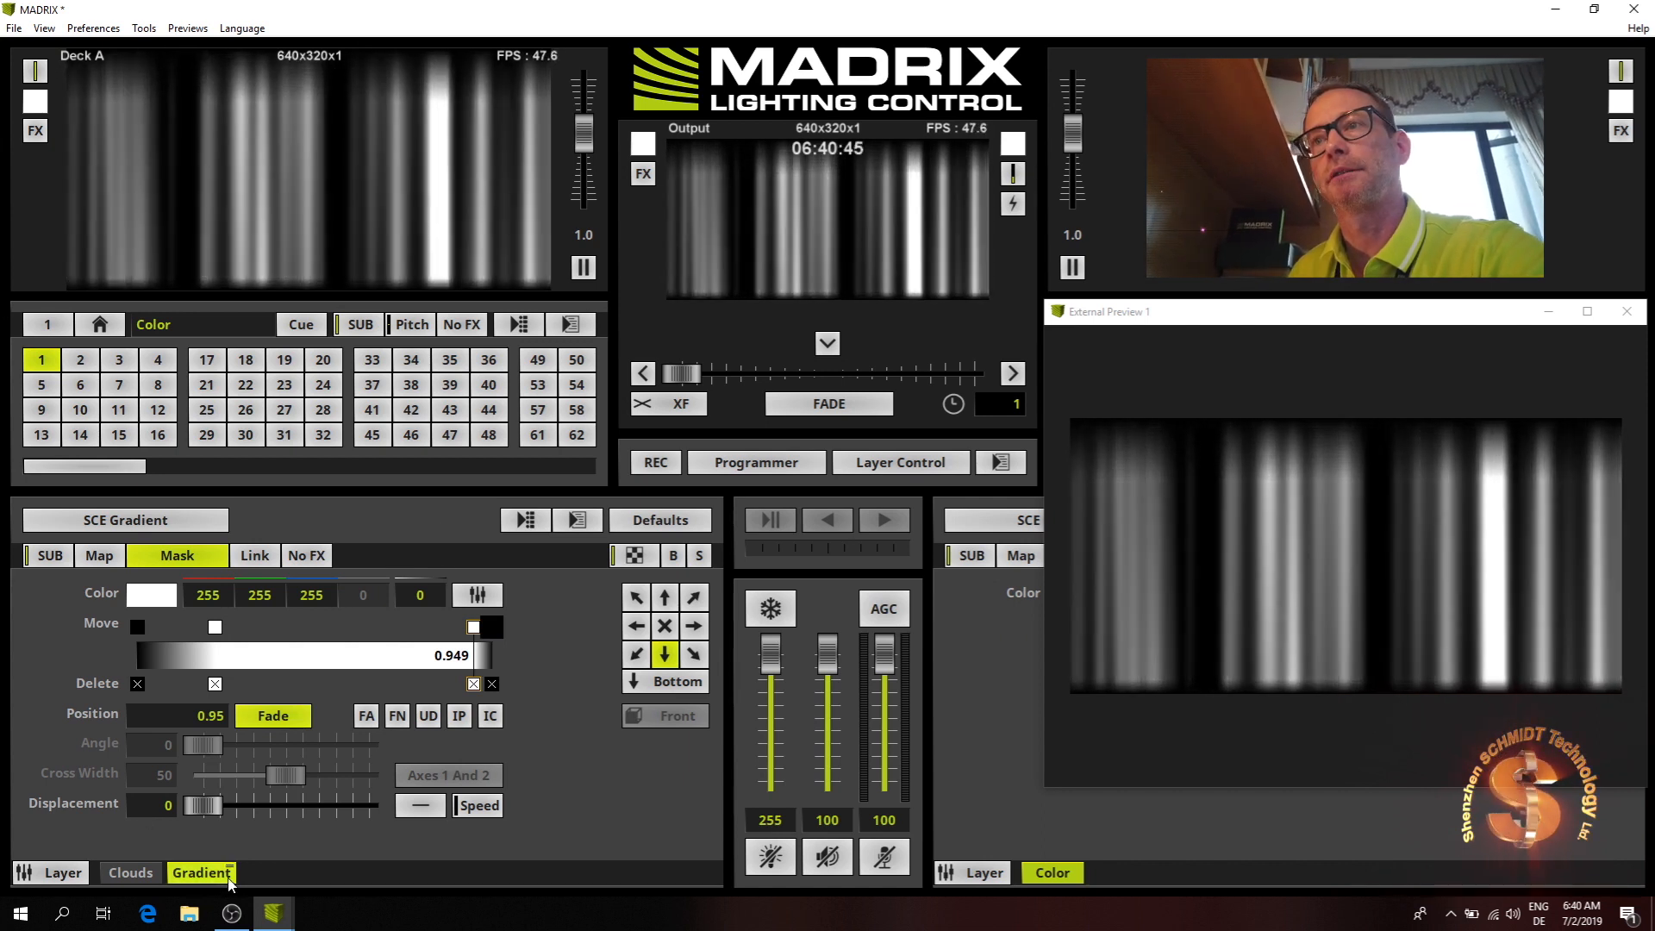
# - Add a new SCE Color layer after the Gradient layer and set its mix mode to Mask
pyautogui.rightClick(229, 879)
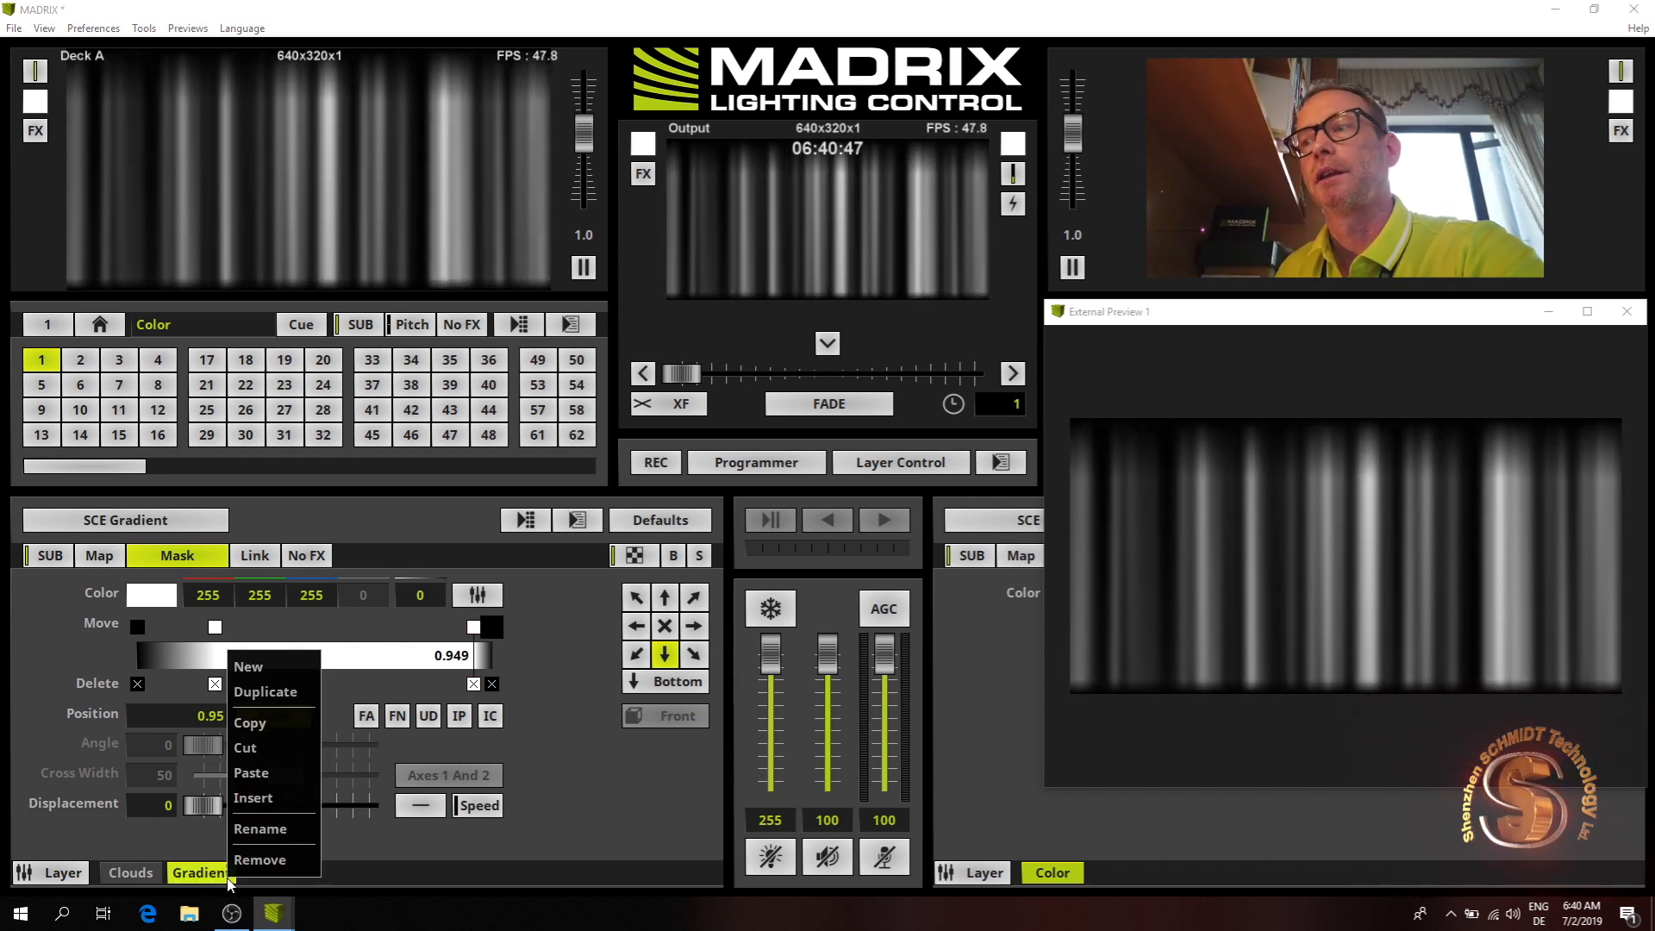
pyautogui.click(265, 666)
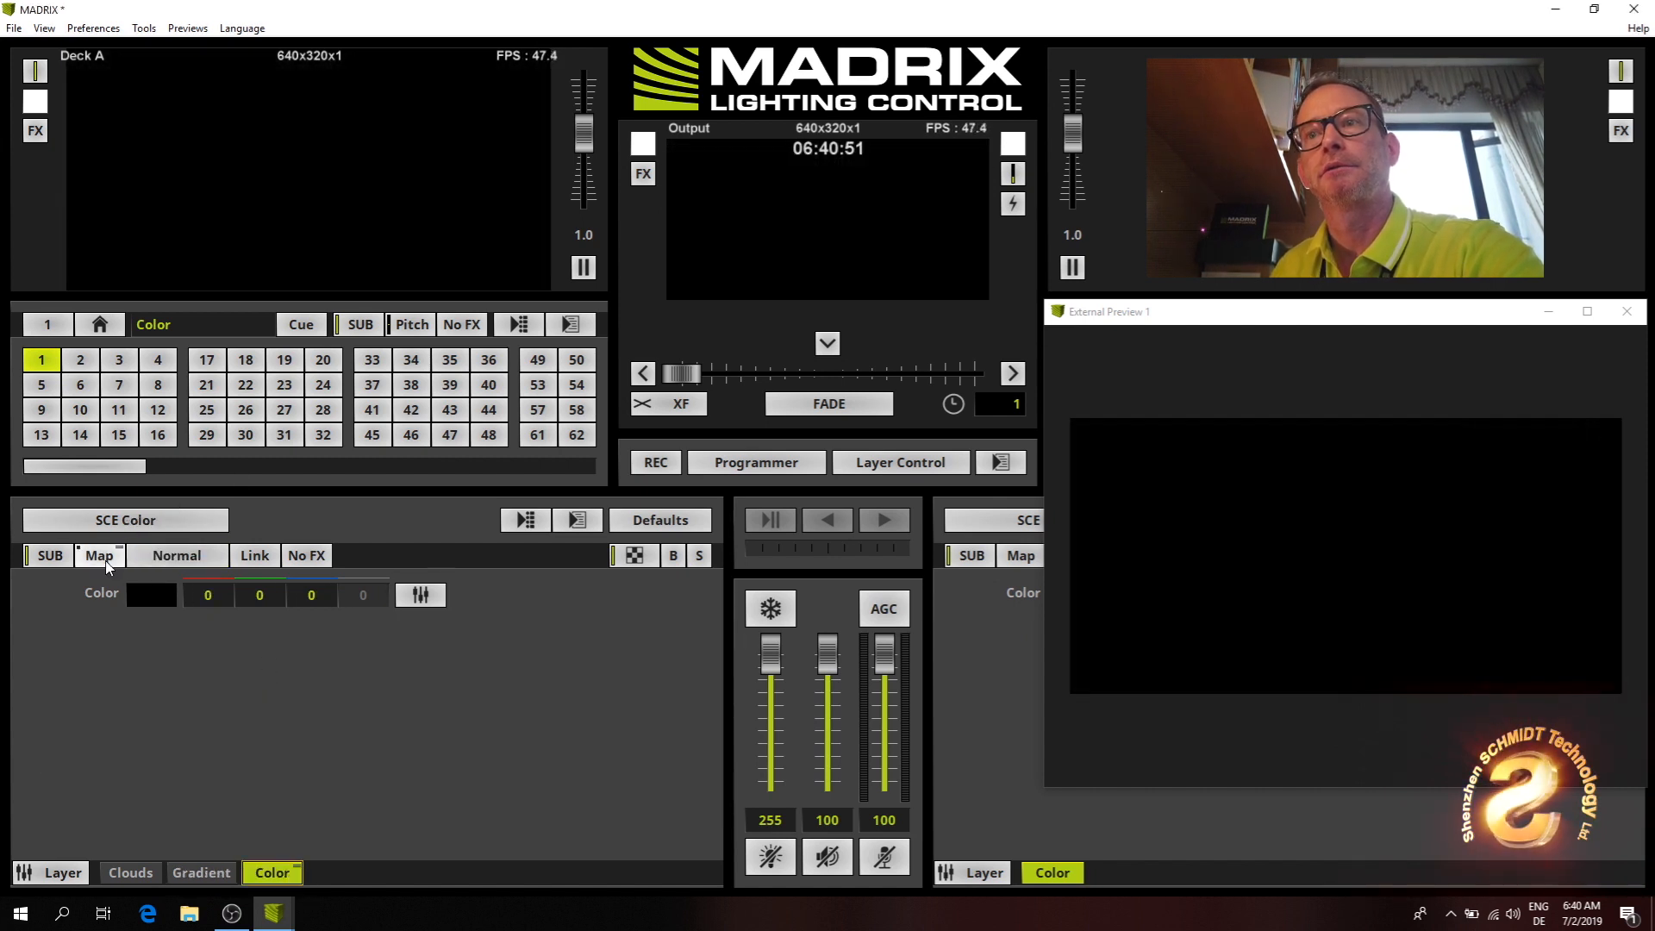
pyautogui.click(184, 556)
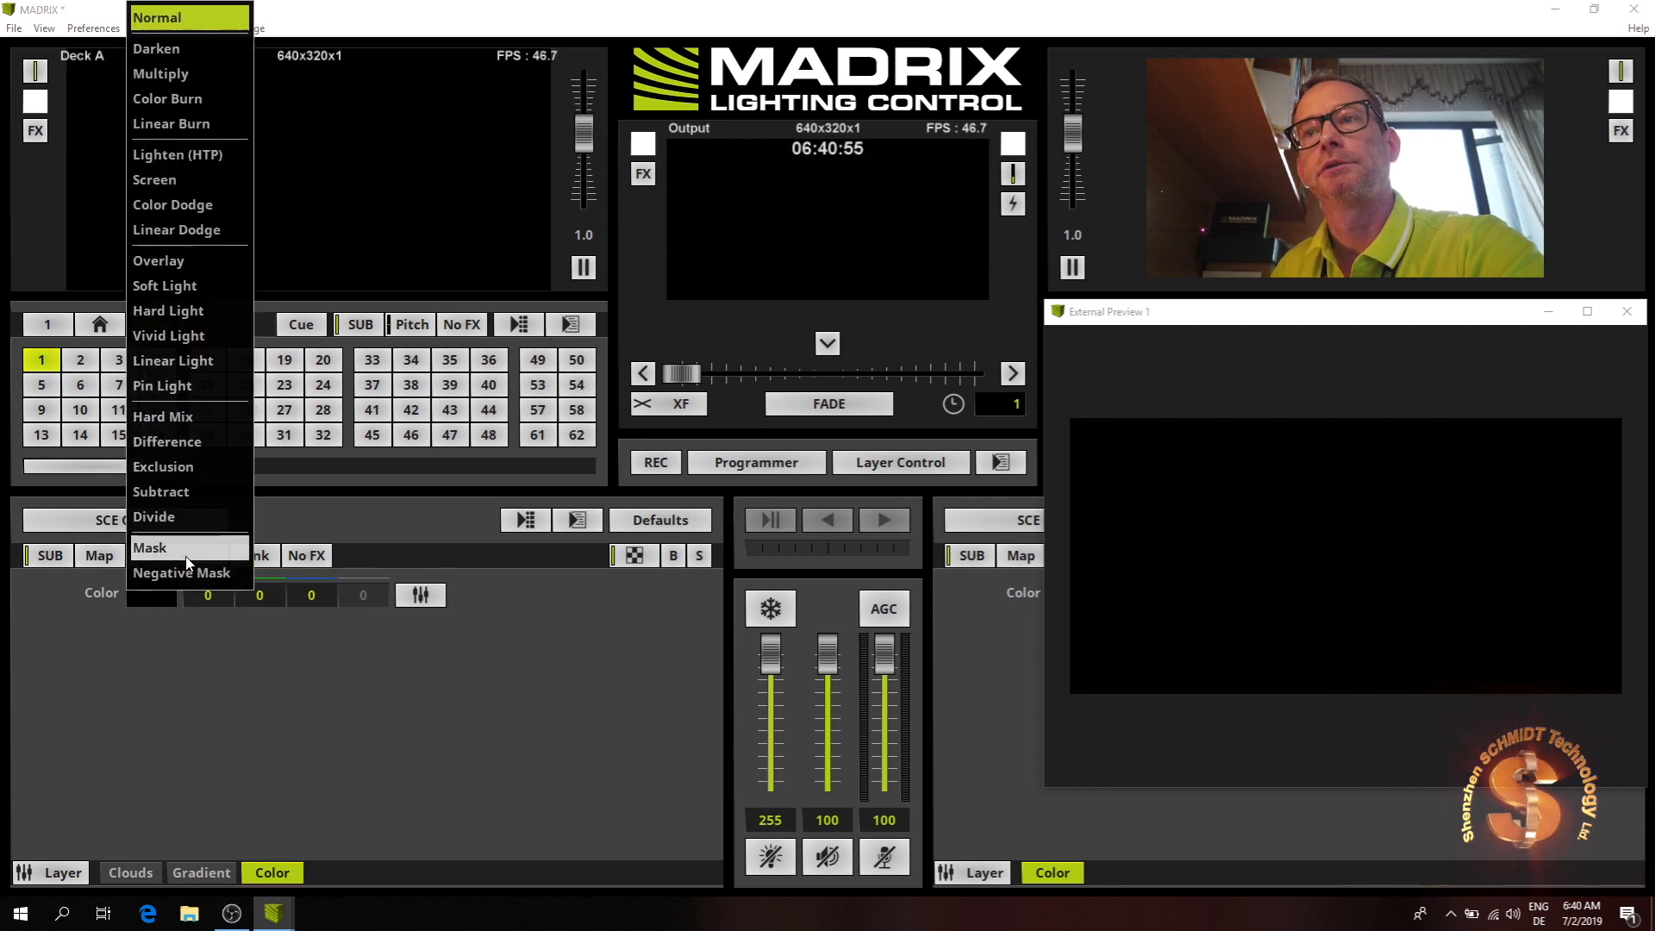
pyautogui.click(187, 551)
# - Set the new Color layer's color to red (255, 0, 0)
pyautogui.click(160, 594)
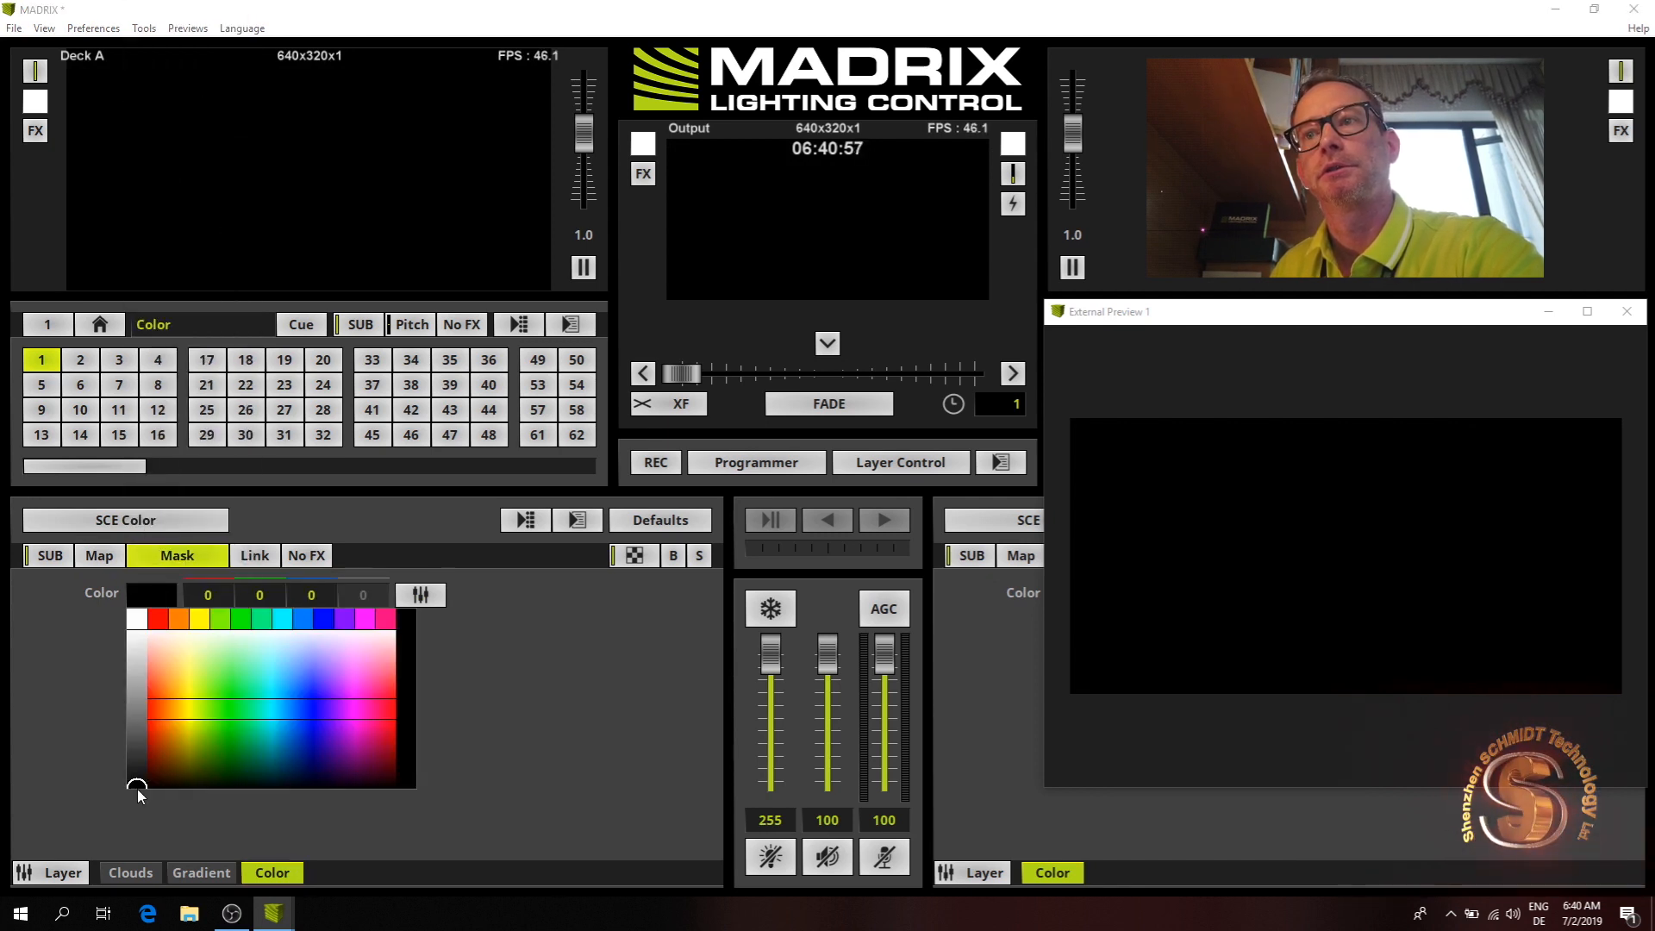
pyautogui.click(169, 646)
pyautogui.click(157, 619)
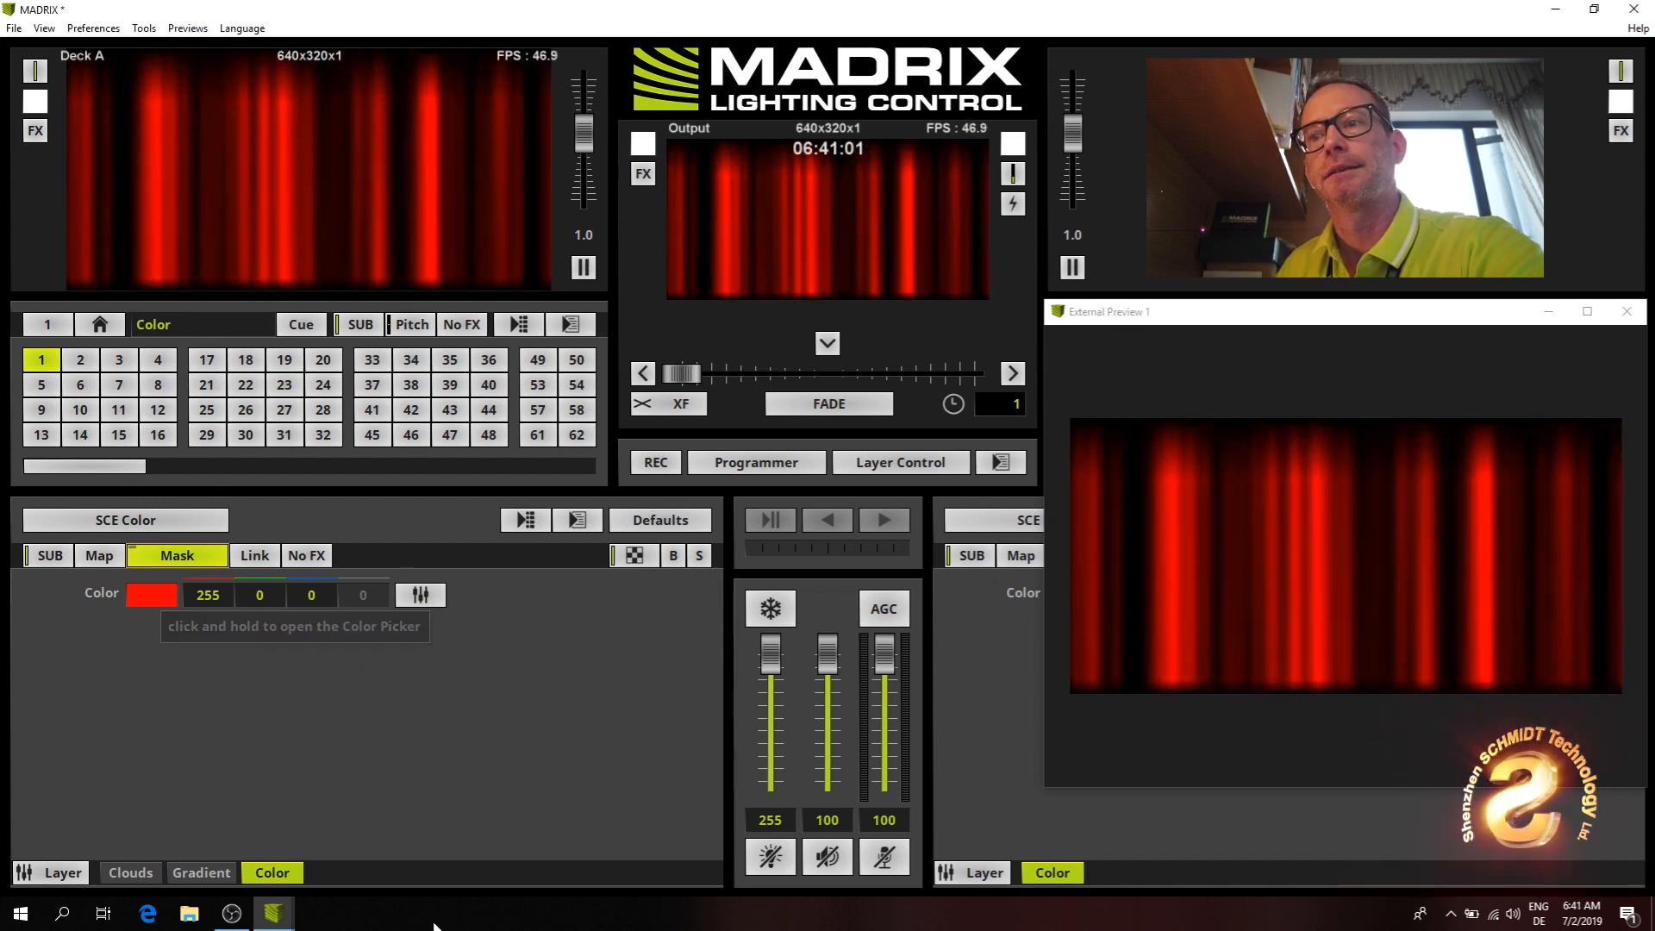
# - Rename the Clouds layer as "curtain"
pyautogui.rightClick(146, 877)
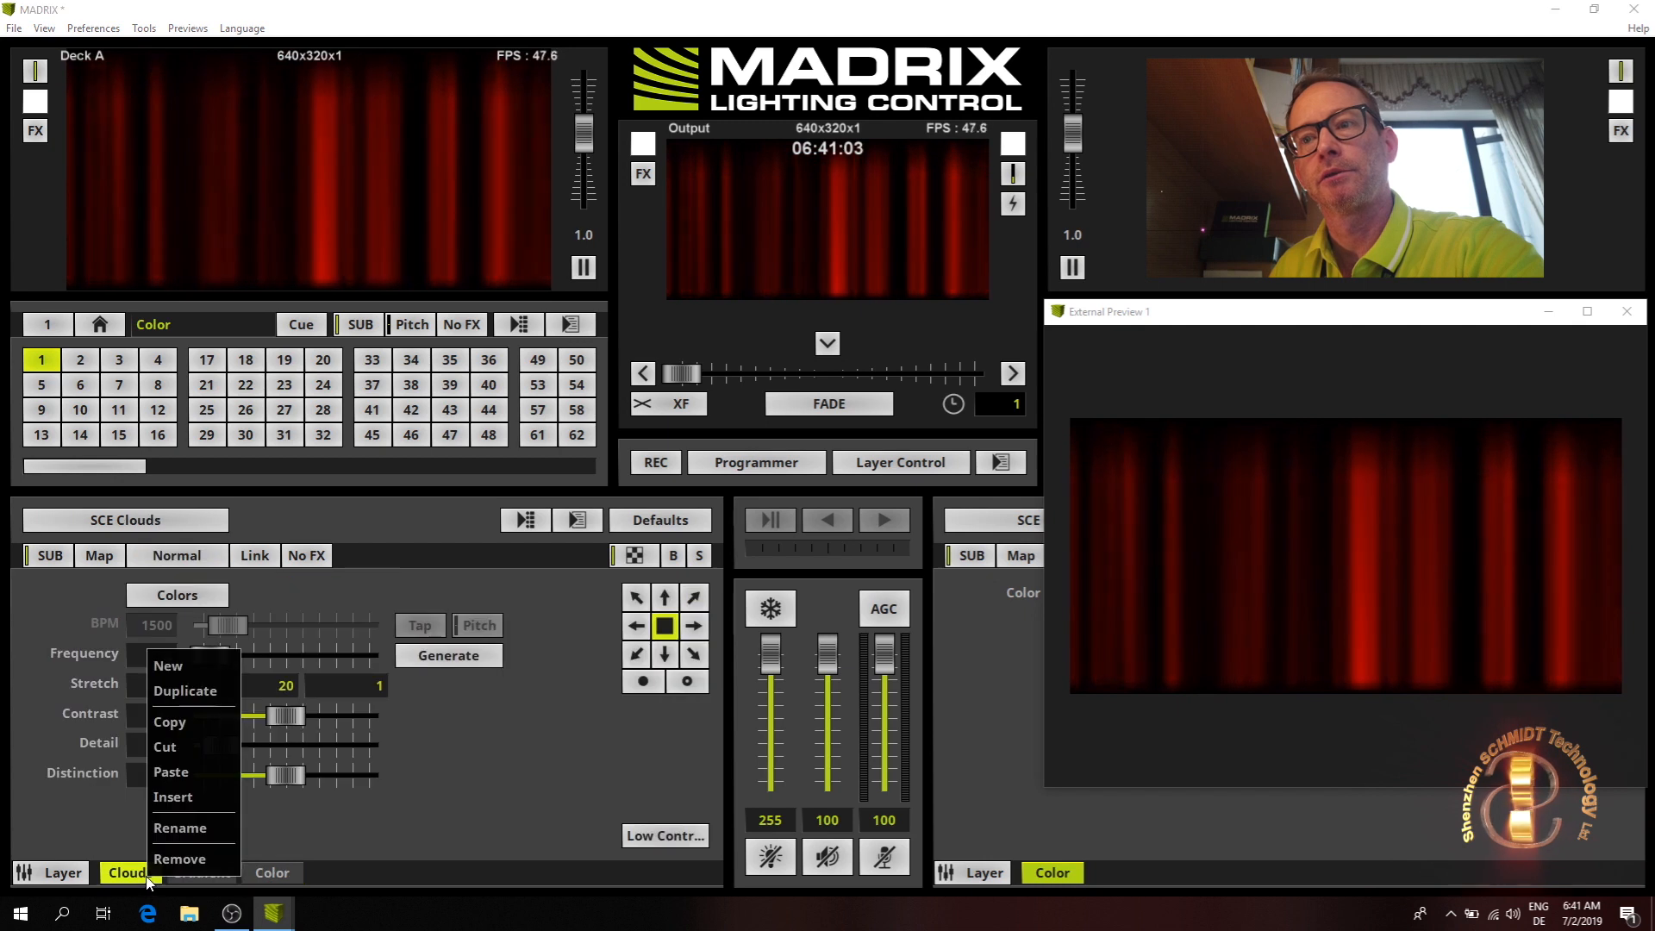
pyautogui.click(190, 825)
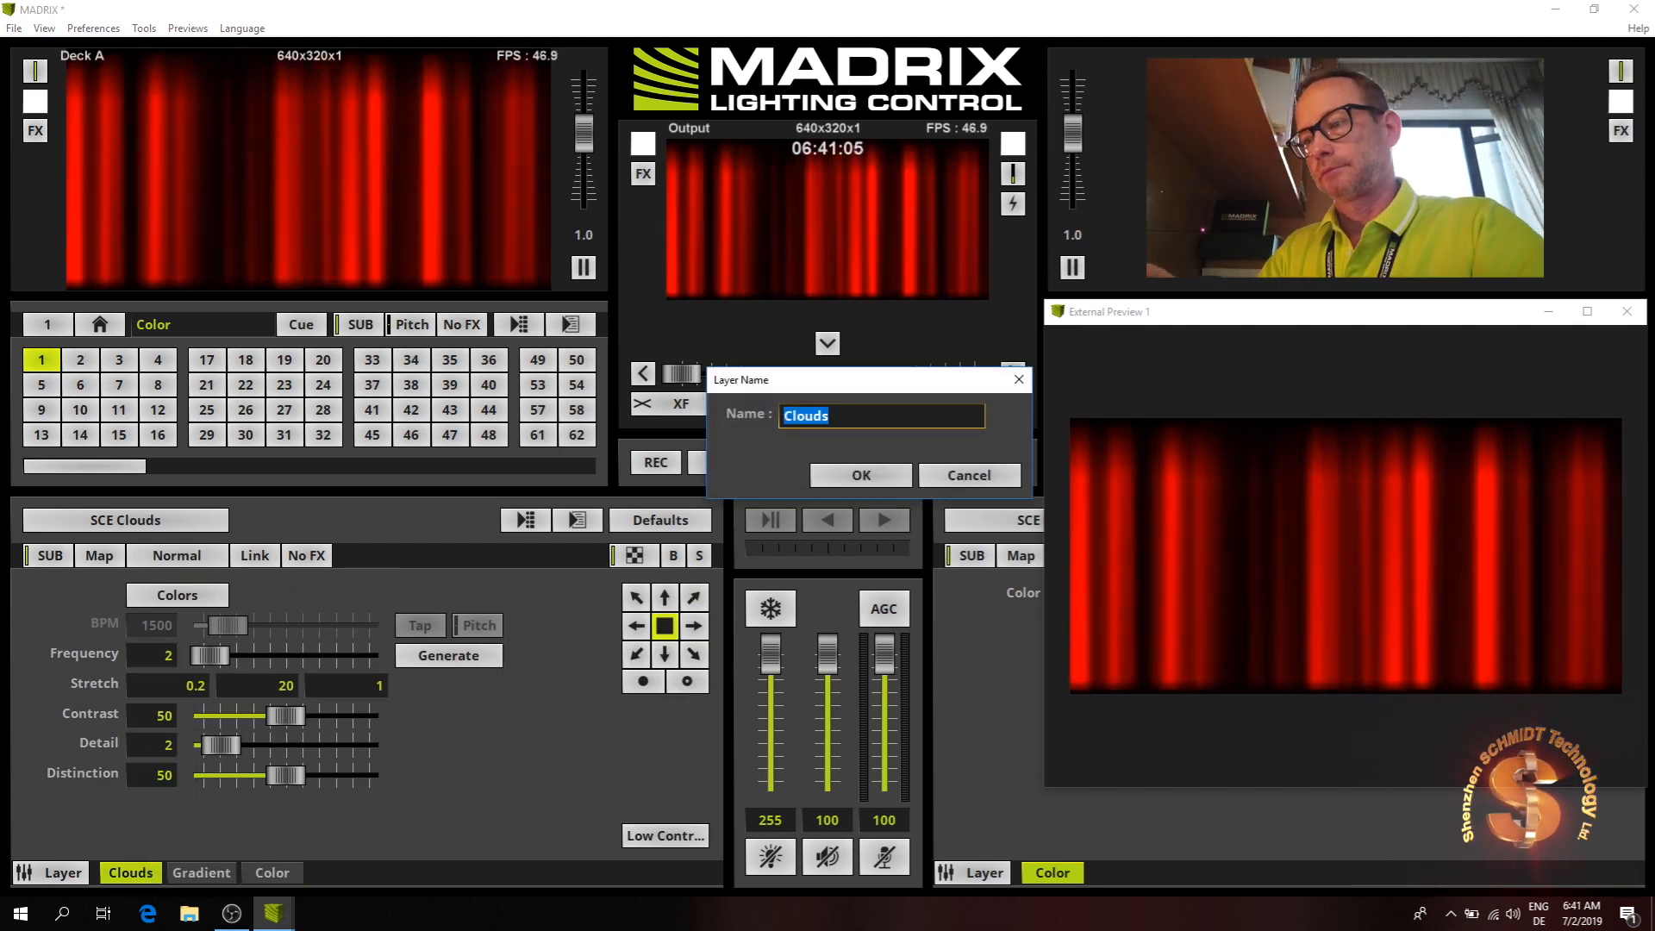
pyautogui.write('cutrain')
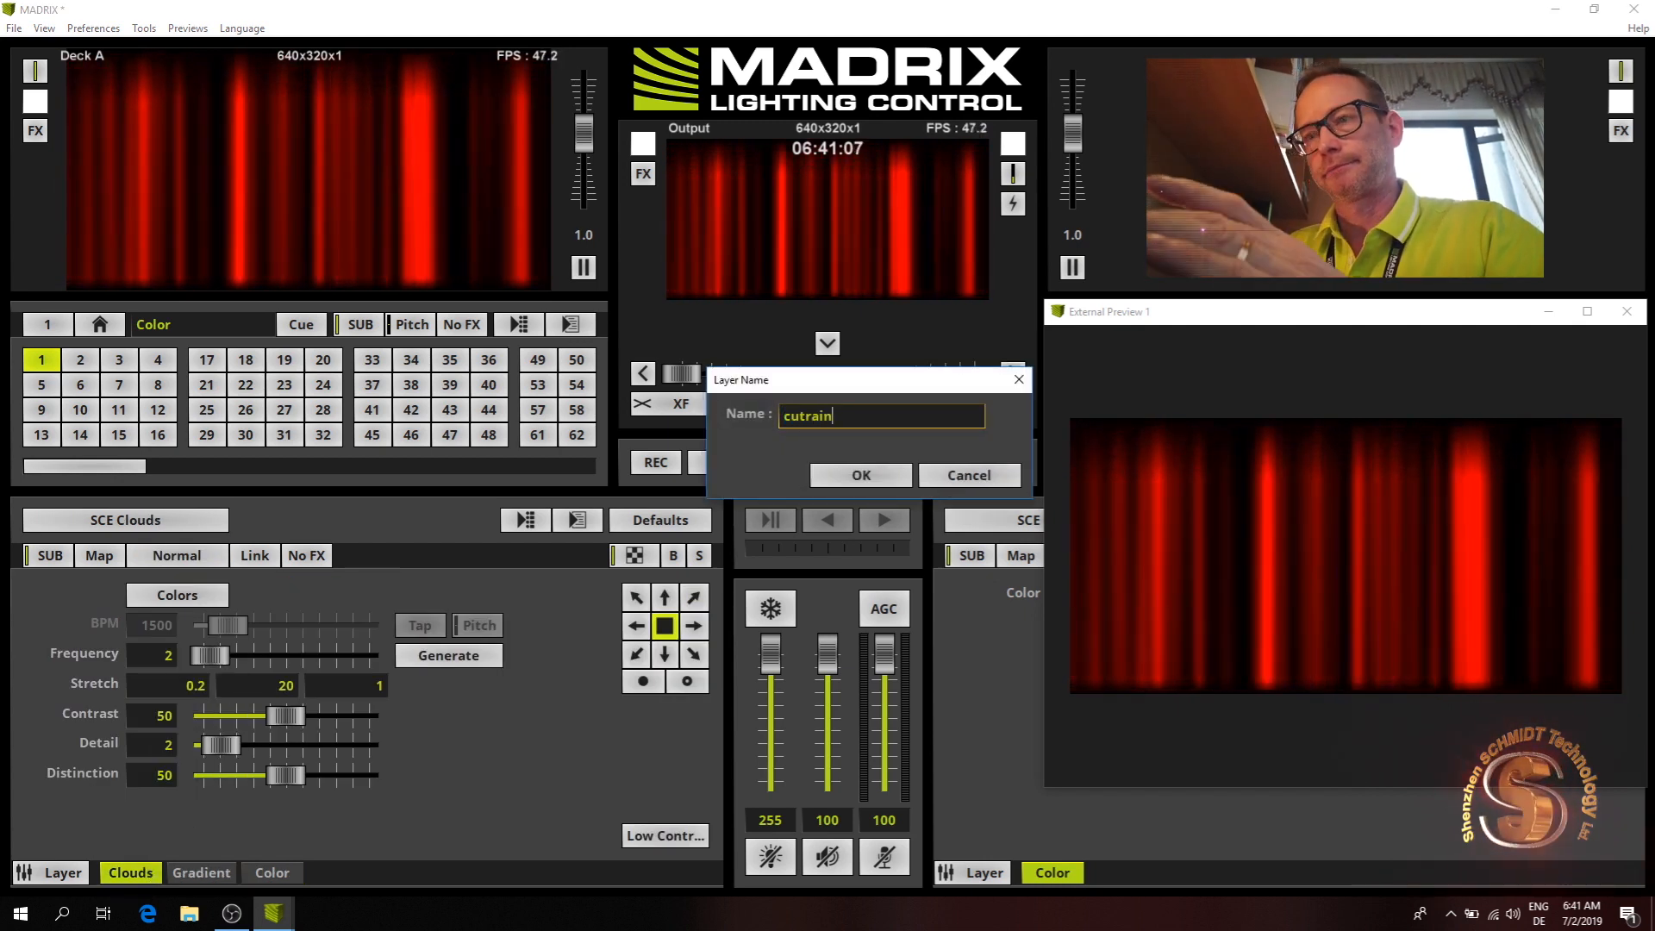
pyautogui.moveTo(837, 416); pyautogui.dragTo(748, 415)
pyautogui.write('cur')
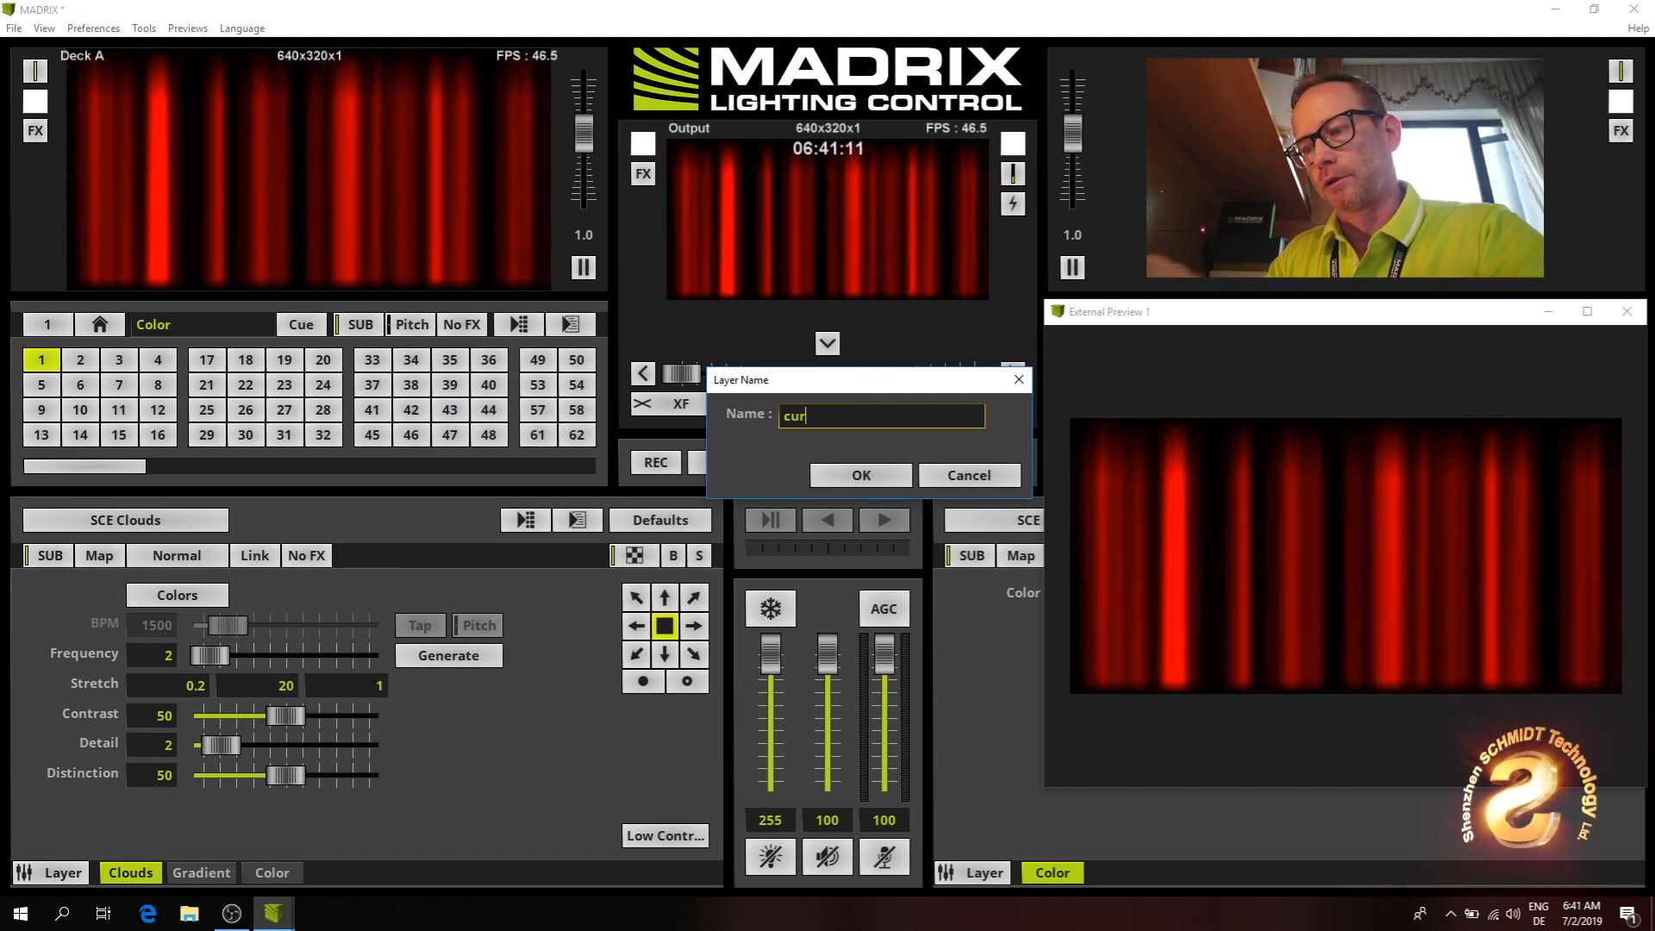
pyautogui.write('tain')
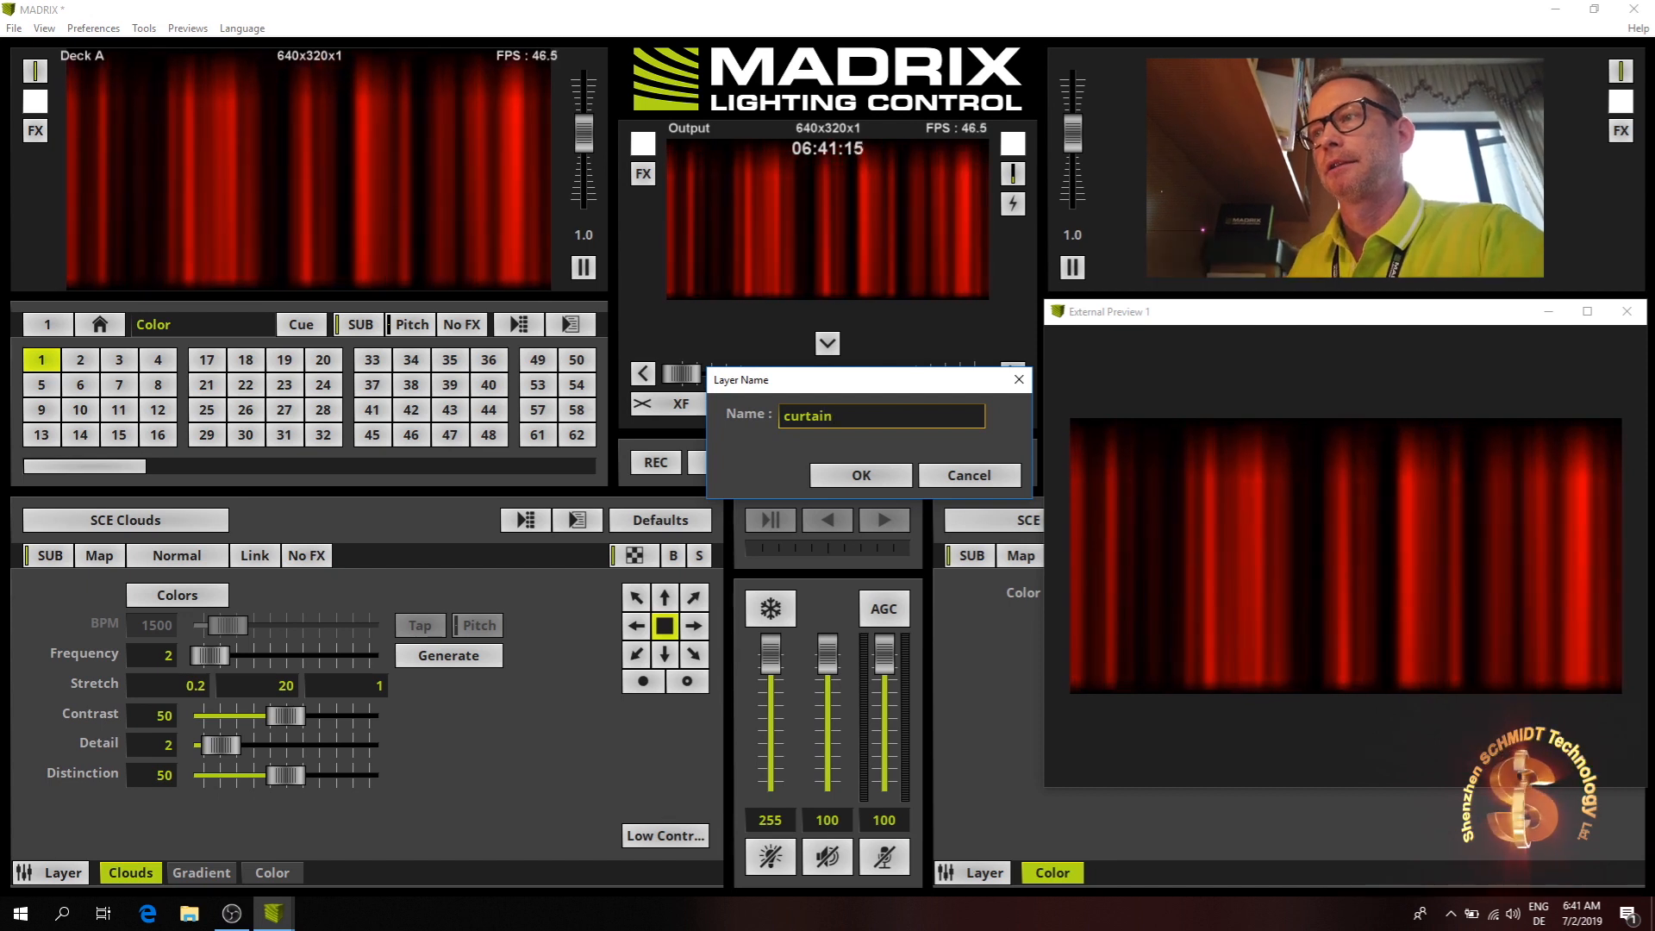
pyautogui.click(857, 478)
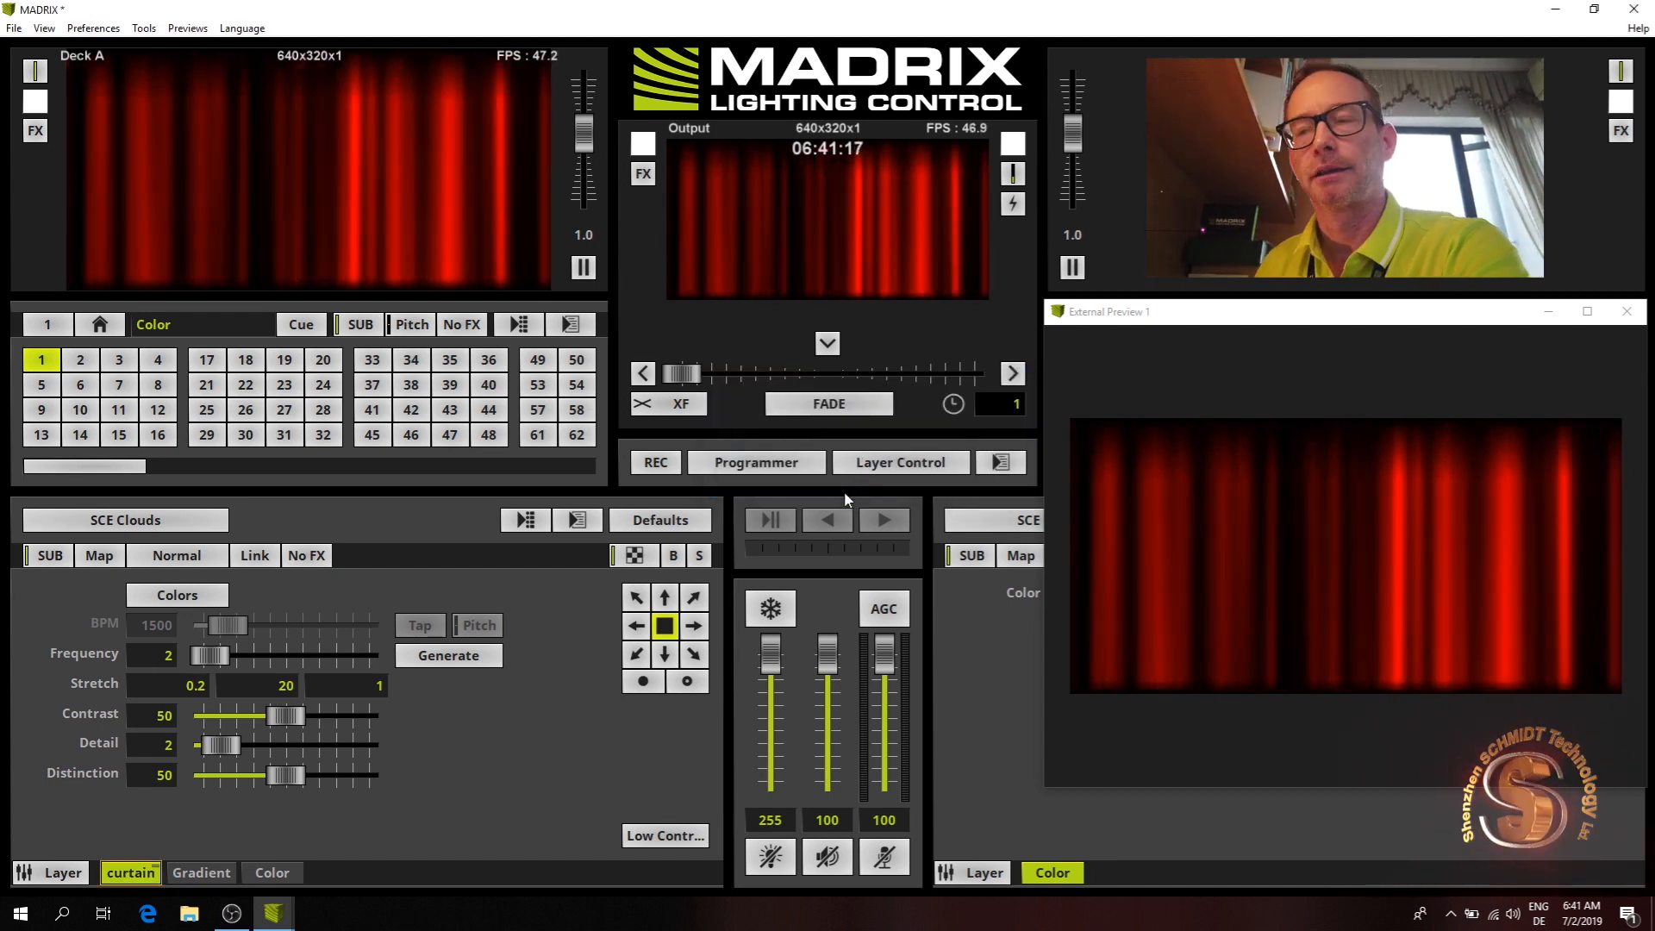
# - Rename the Gradient layer as "MASK shaddow"
pyautogui.click(209, 874)
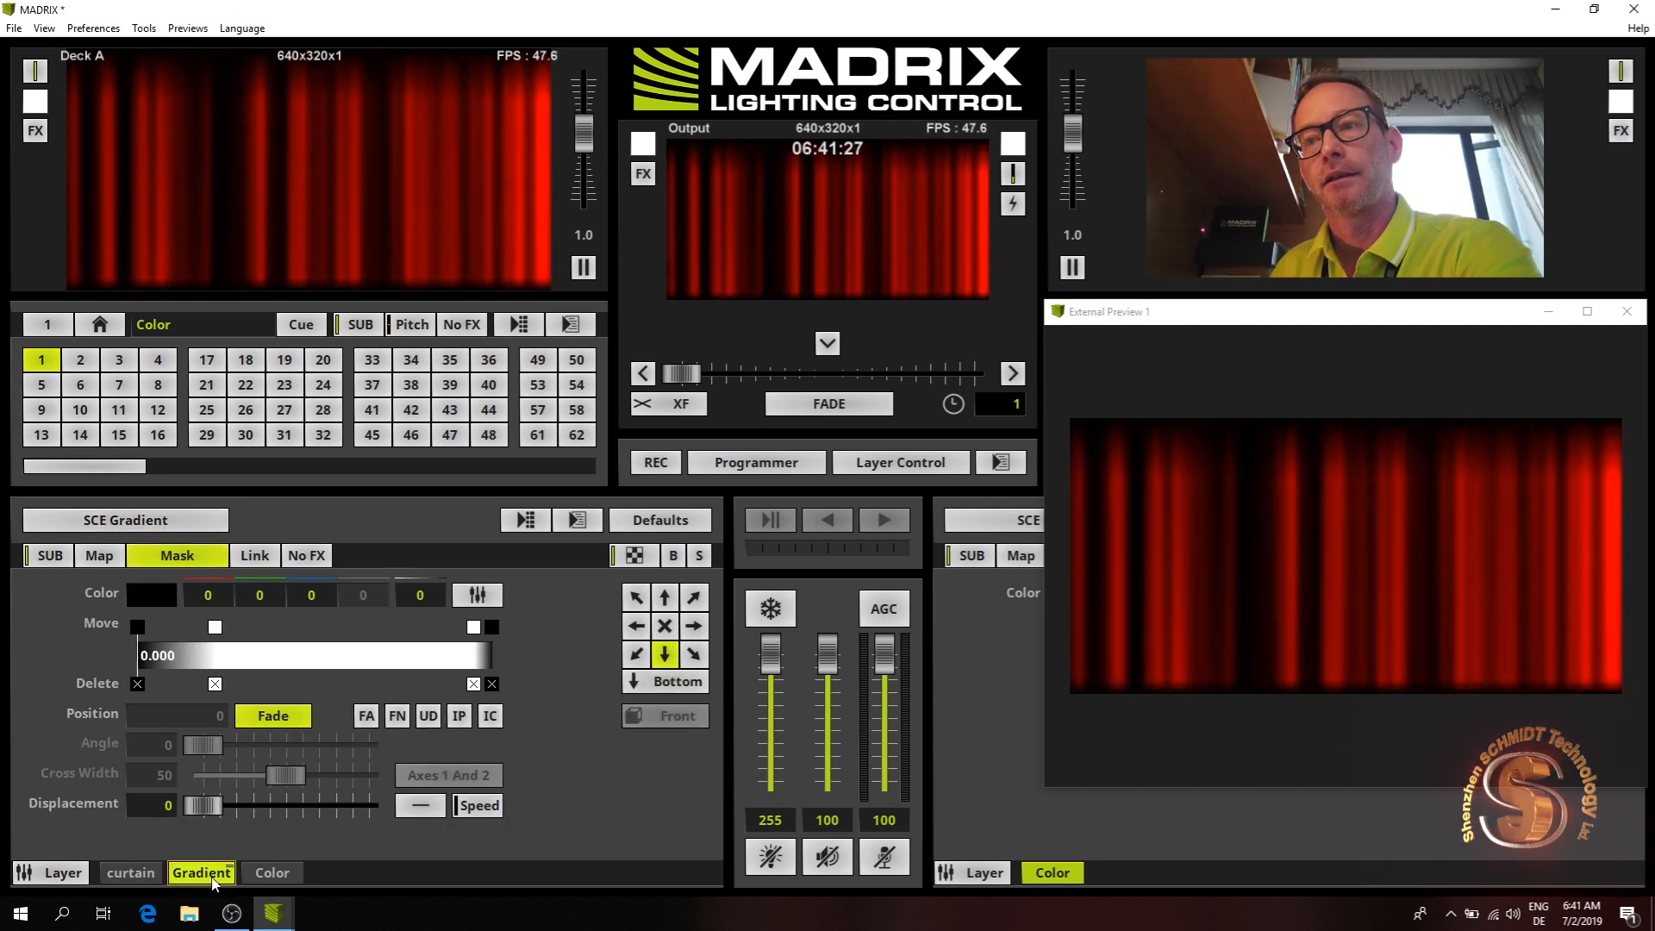
pyautogui.rightClick(212, 878)
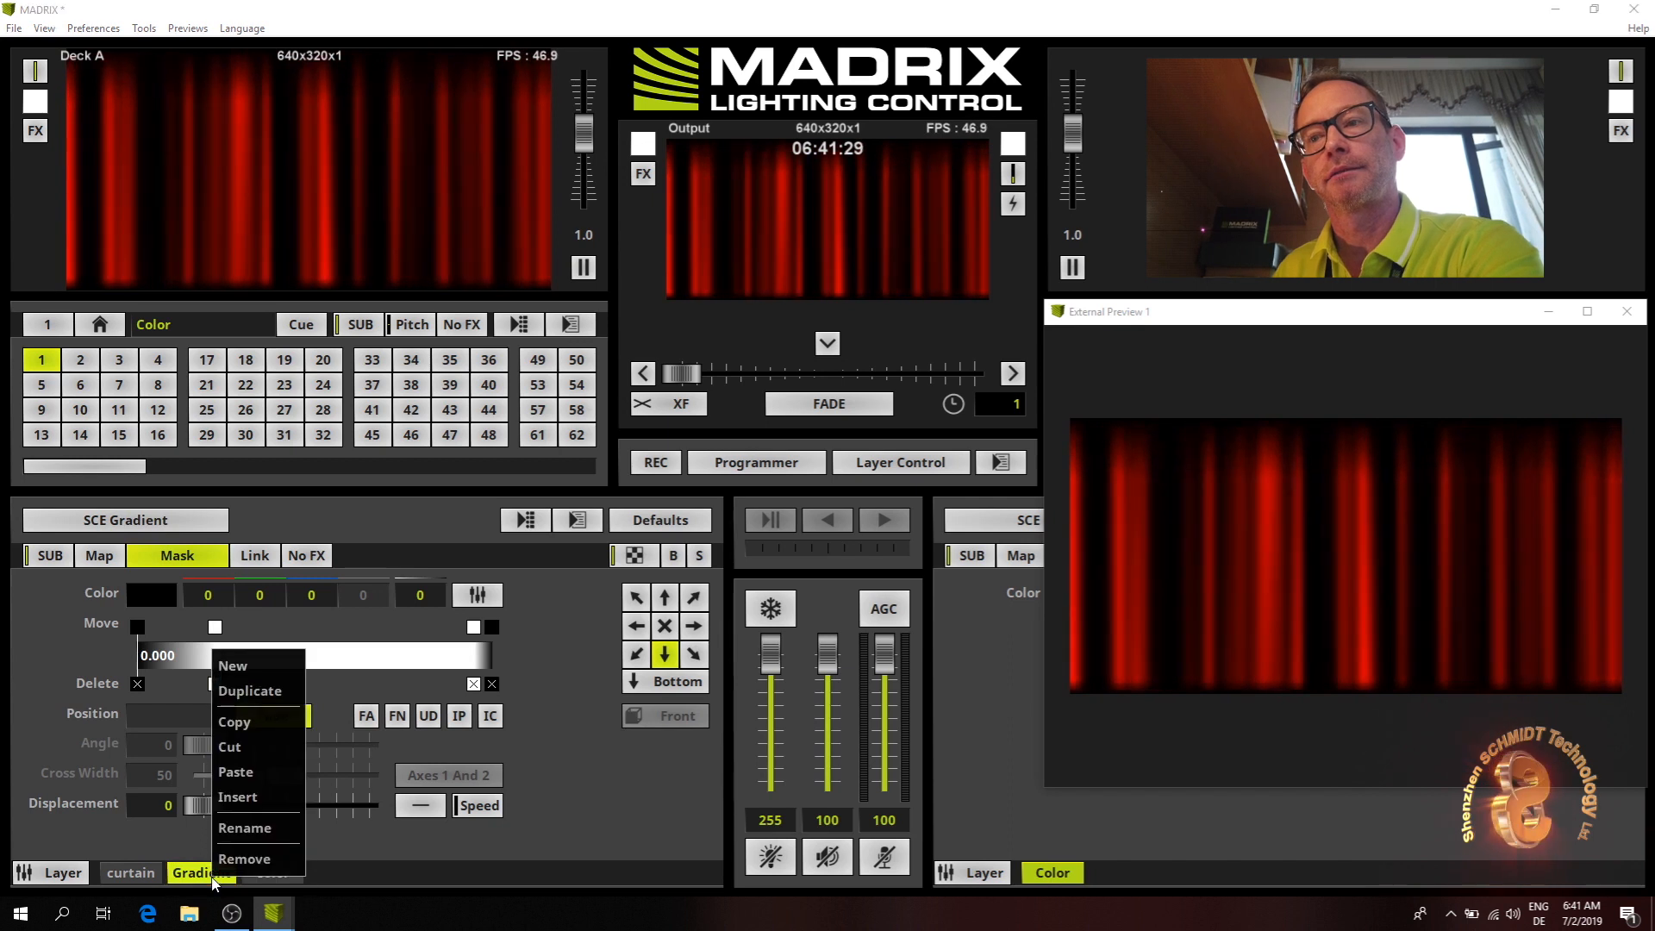
pyautogui.click(245, 829)
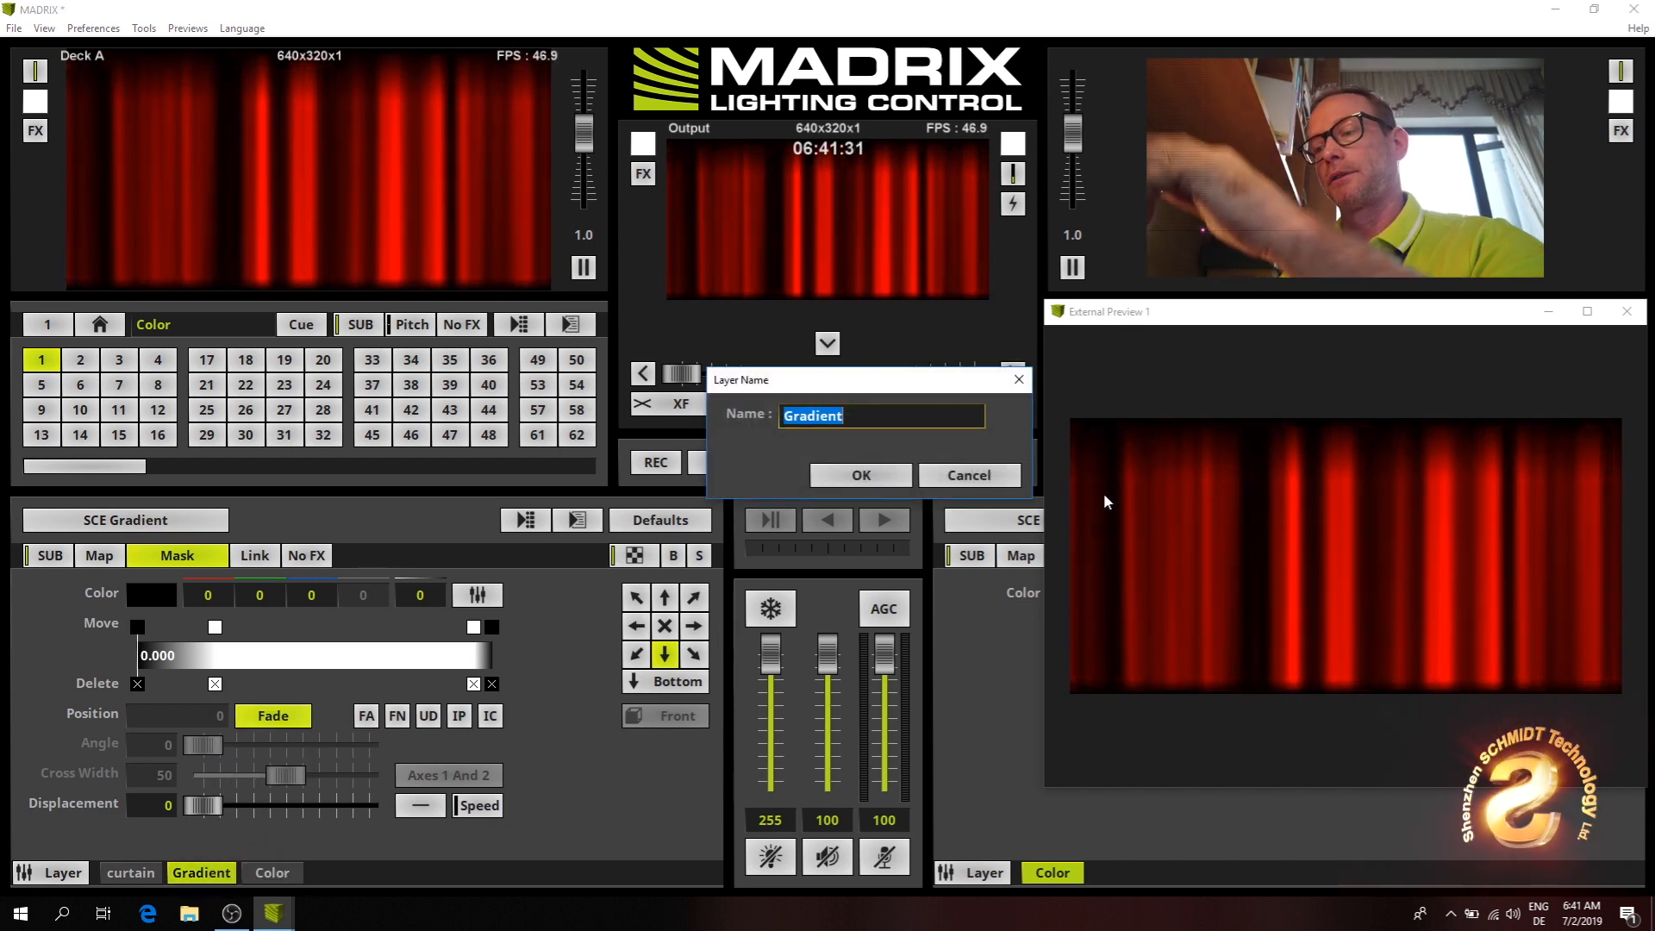
pyautogui.write('MAS')
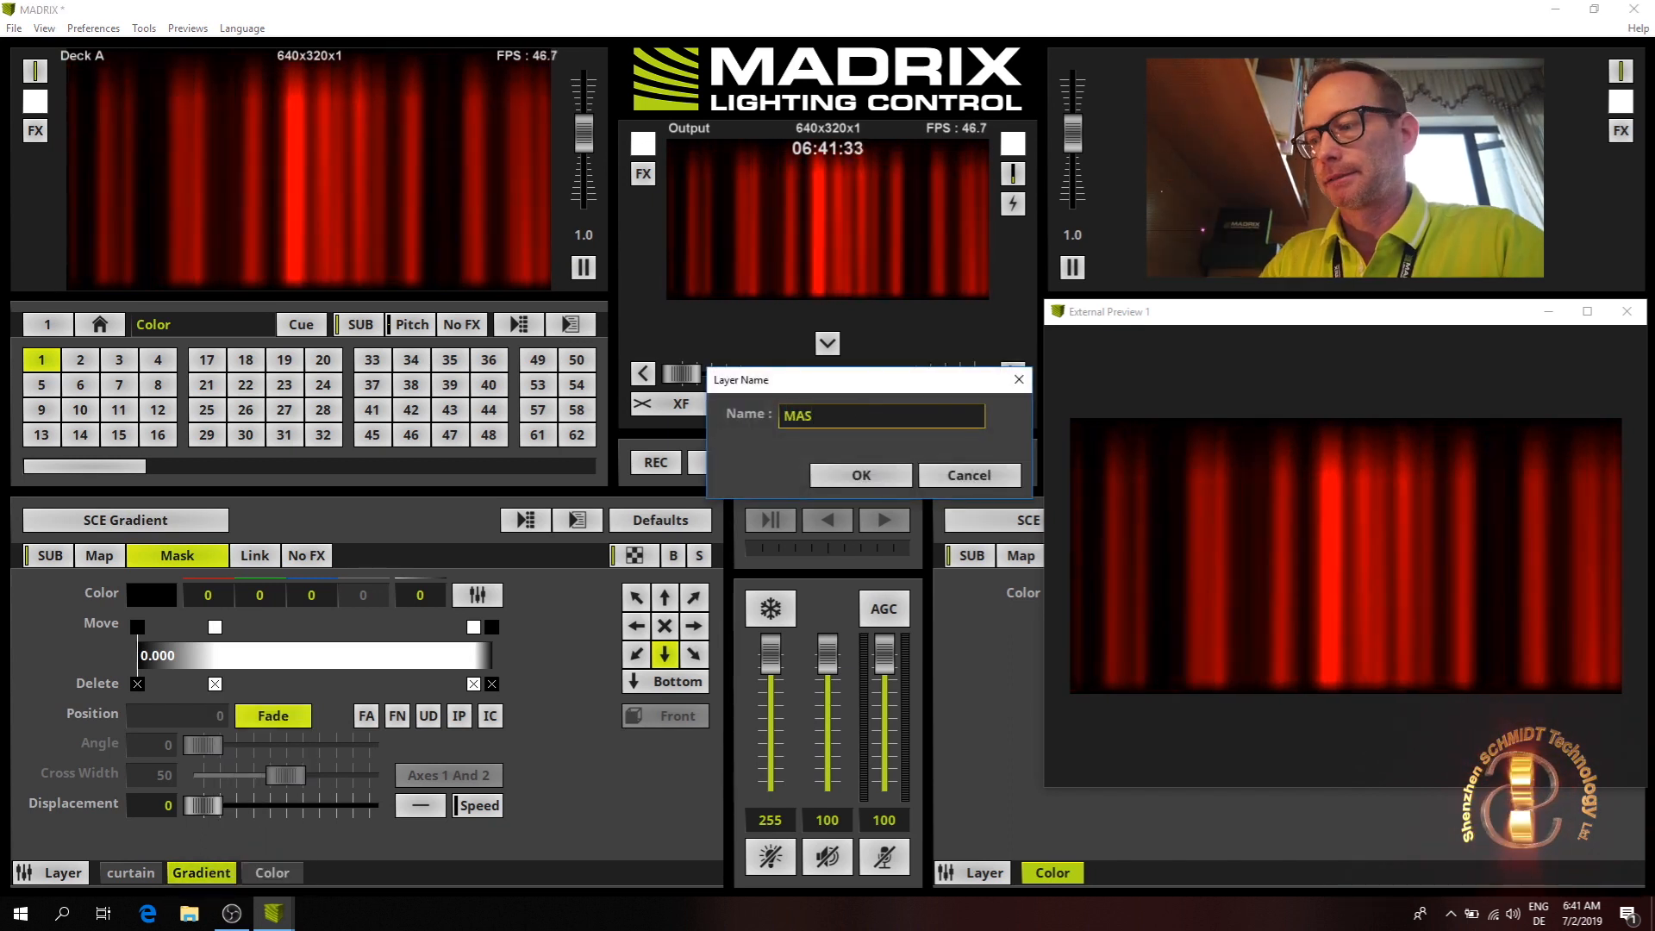
pyautogui.write('K shadd')
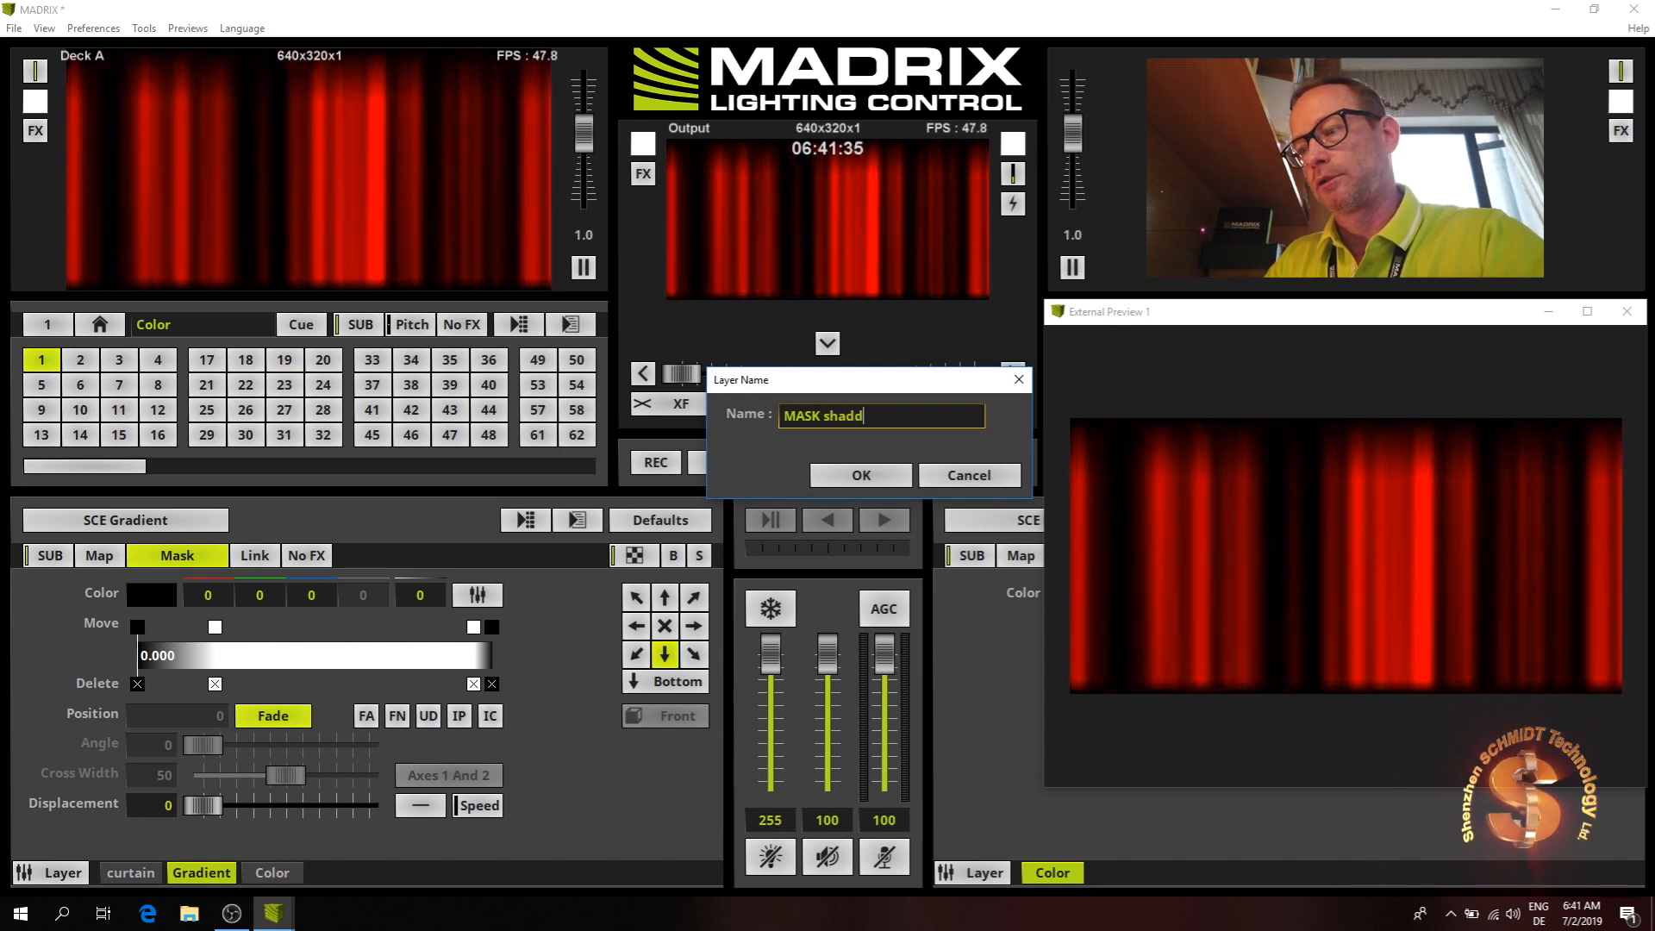
pyautogui.write('ow')
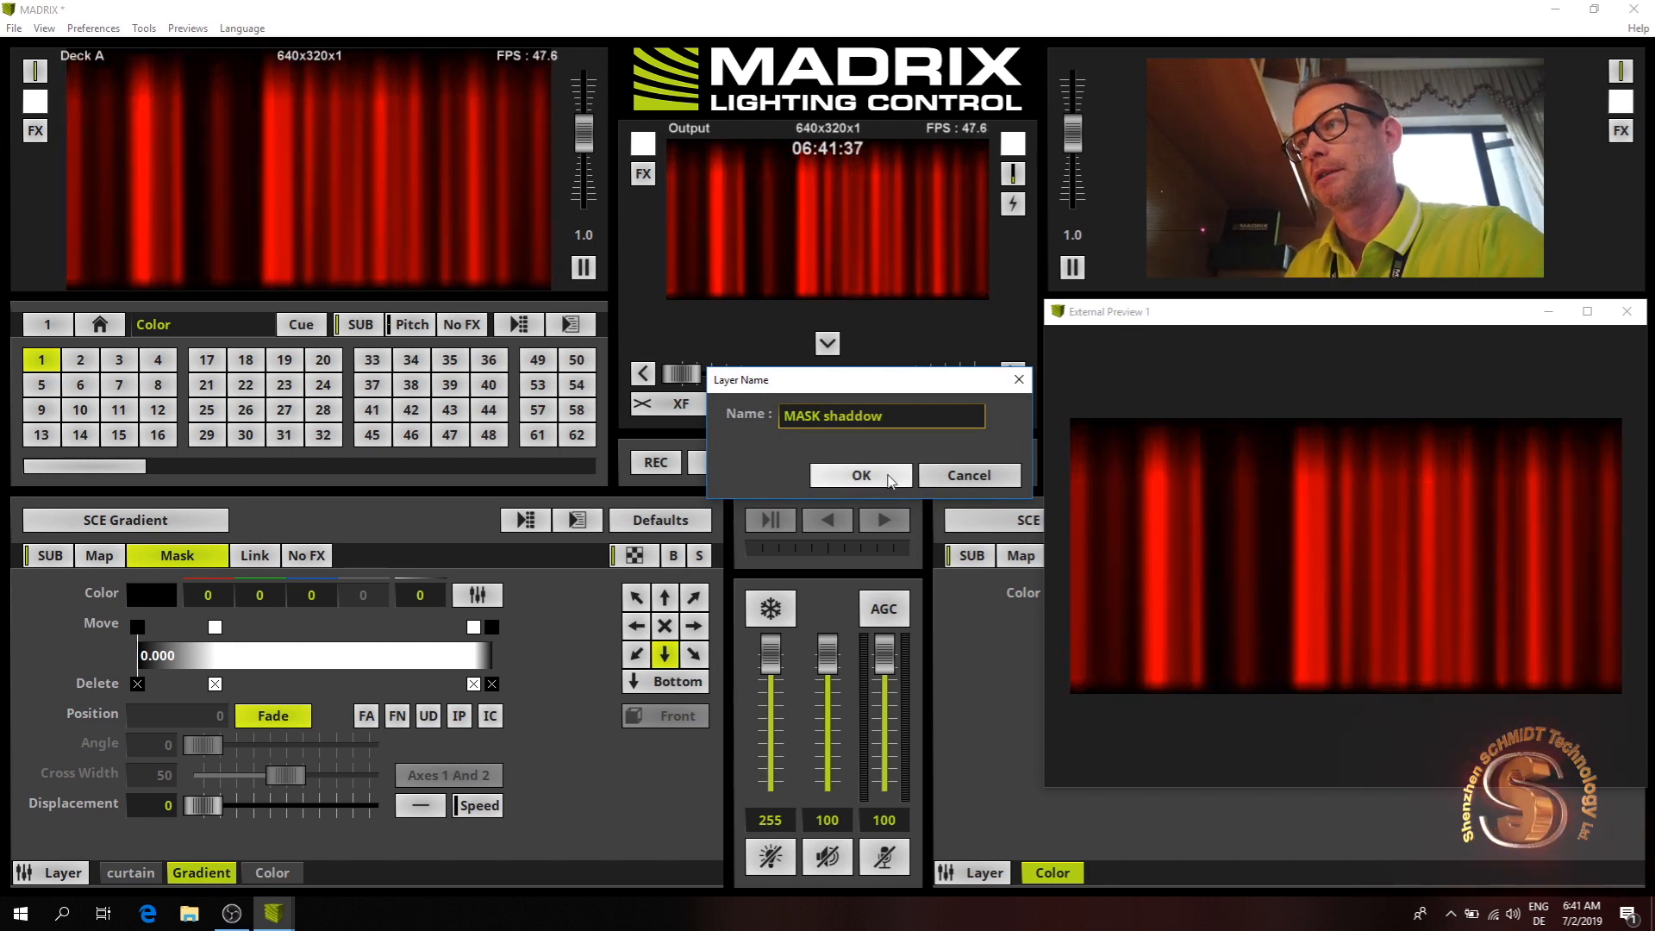
pyautogui.click(862, 475)
# - Rename the Color layer as "MASK COLOR"
pyautogui.click(319, 874)
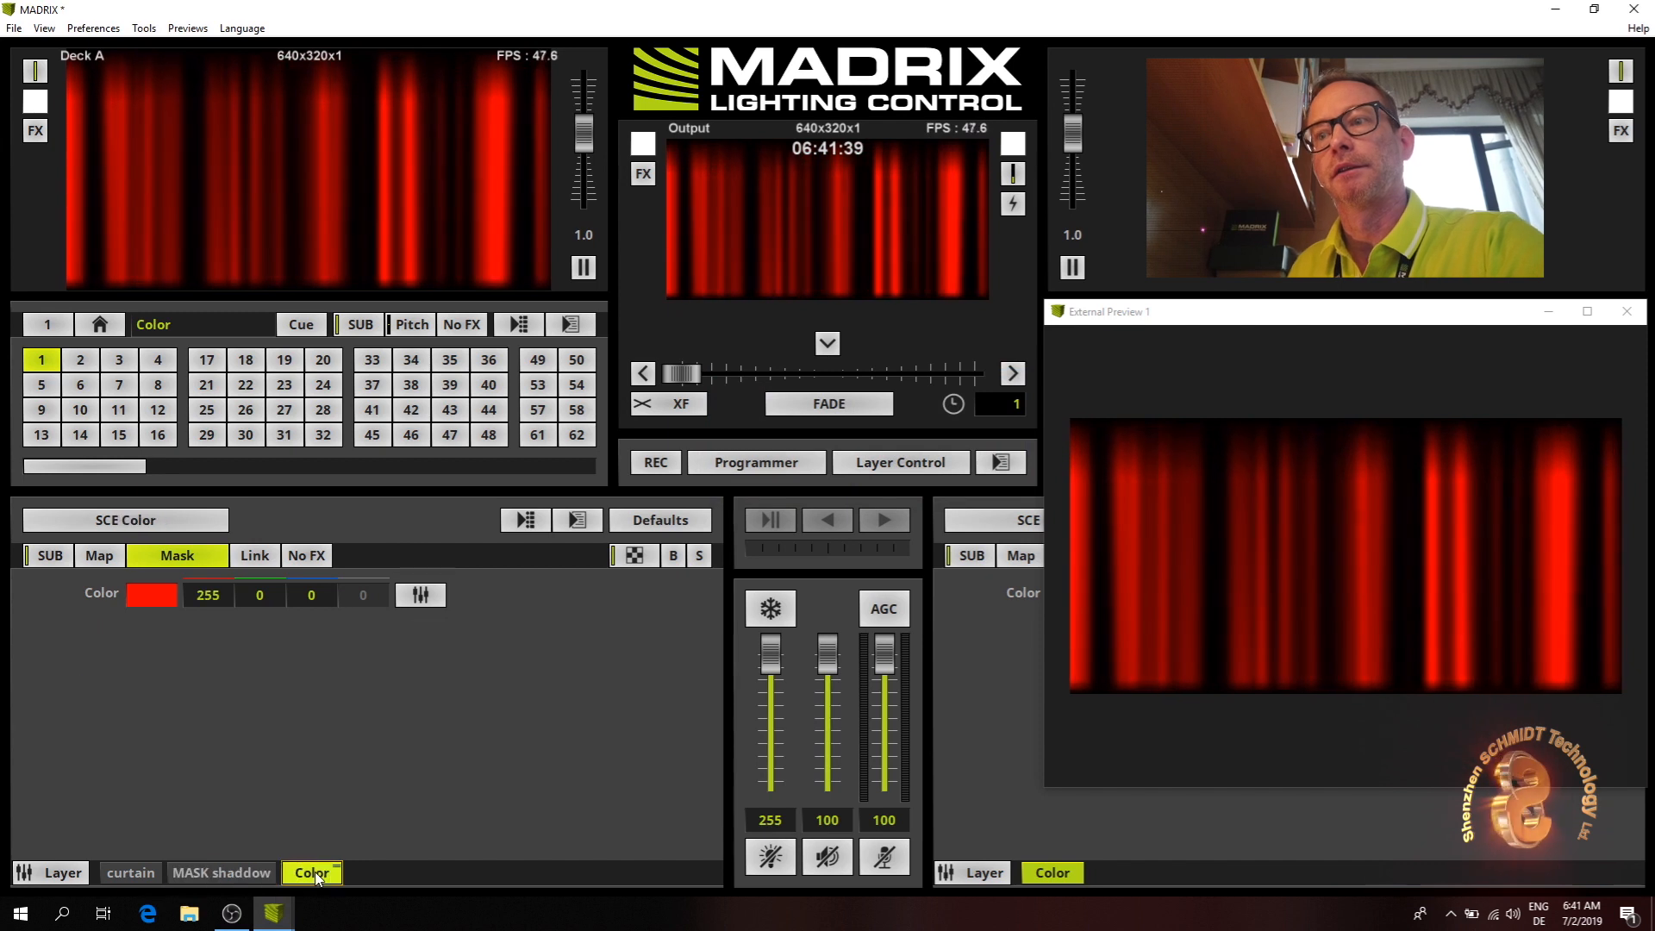
pyautogui.rightClick(317, 878)
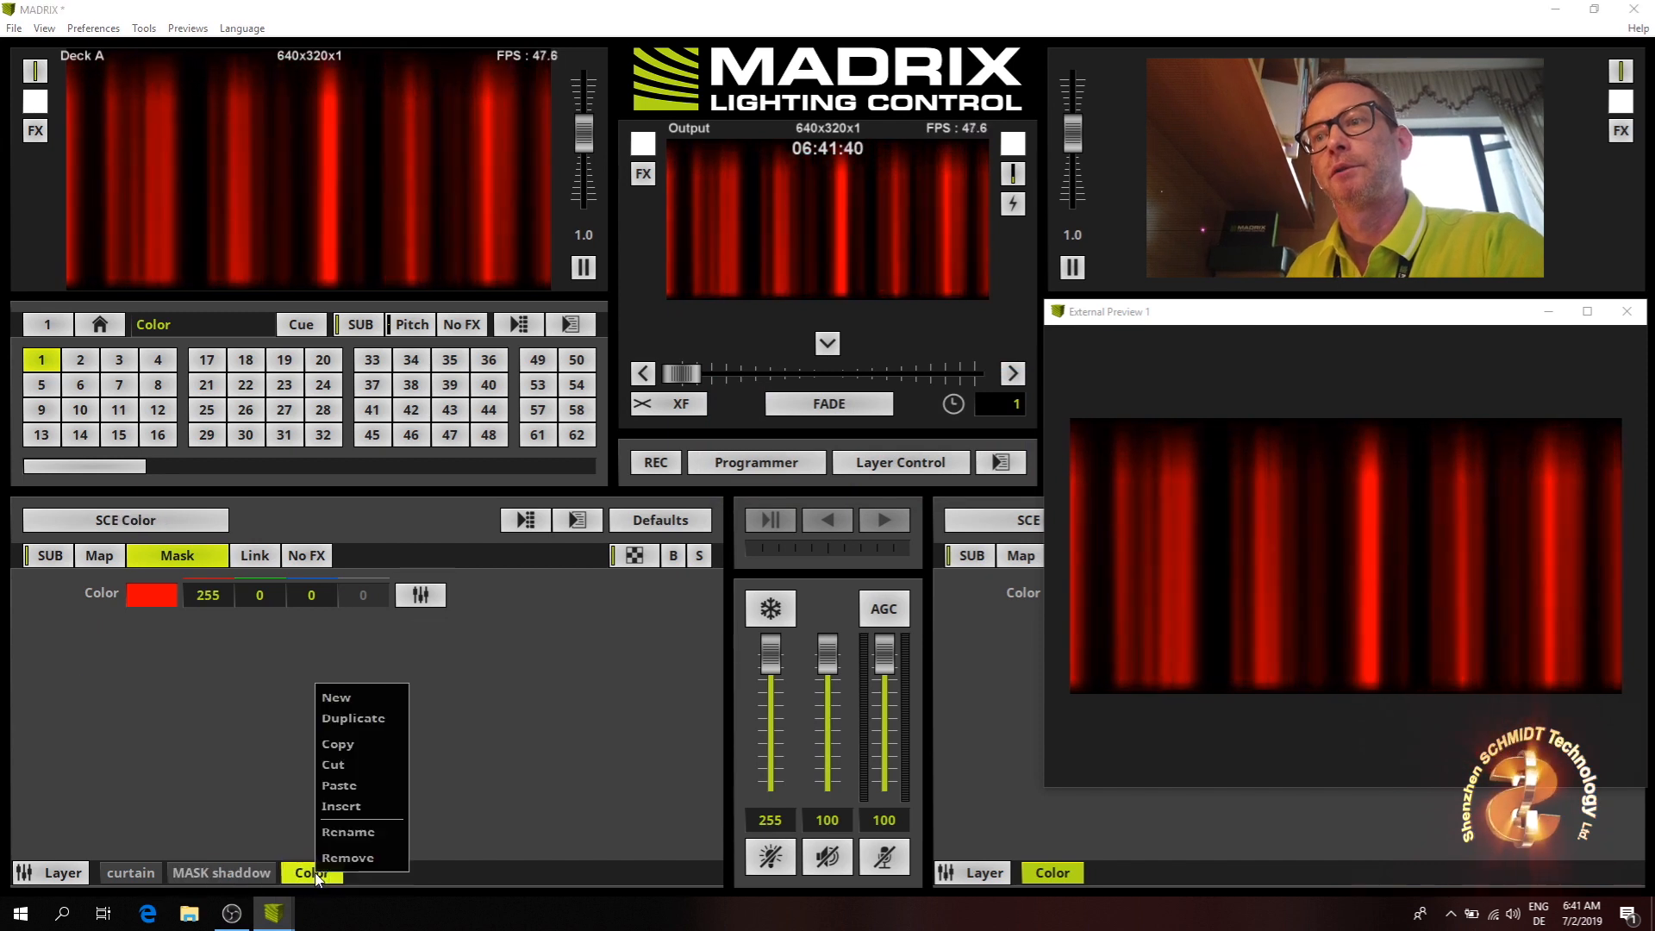
pyautogui.click(374, 826)
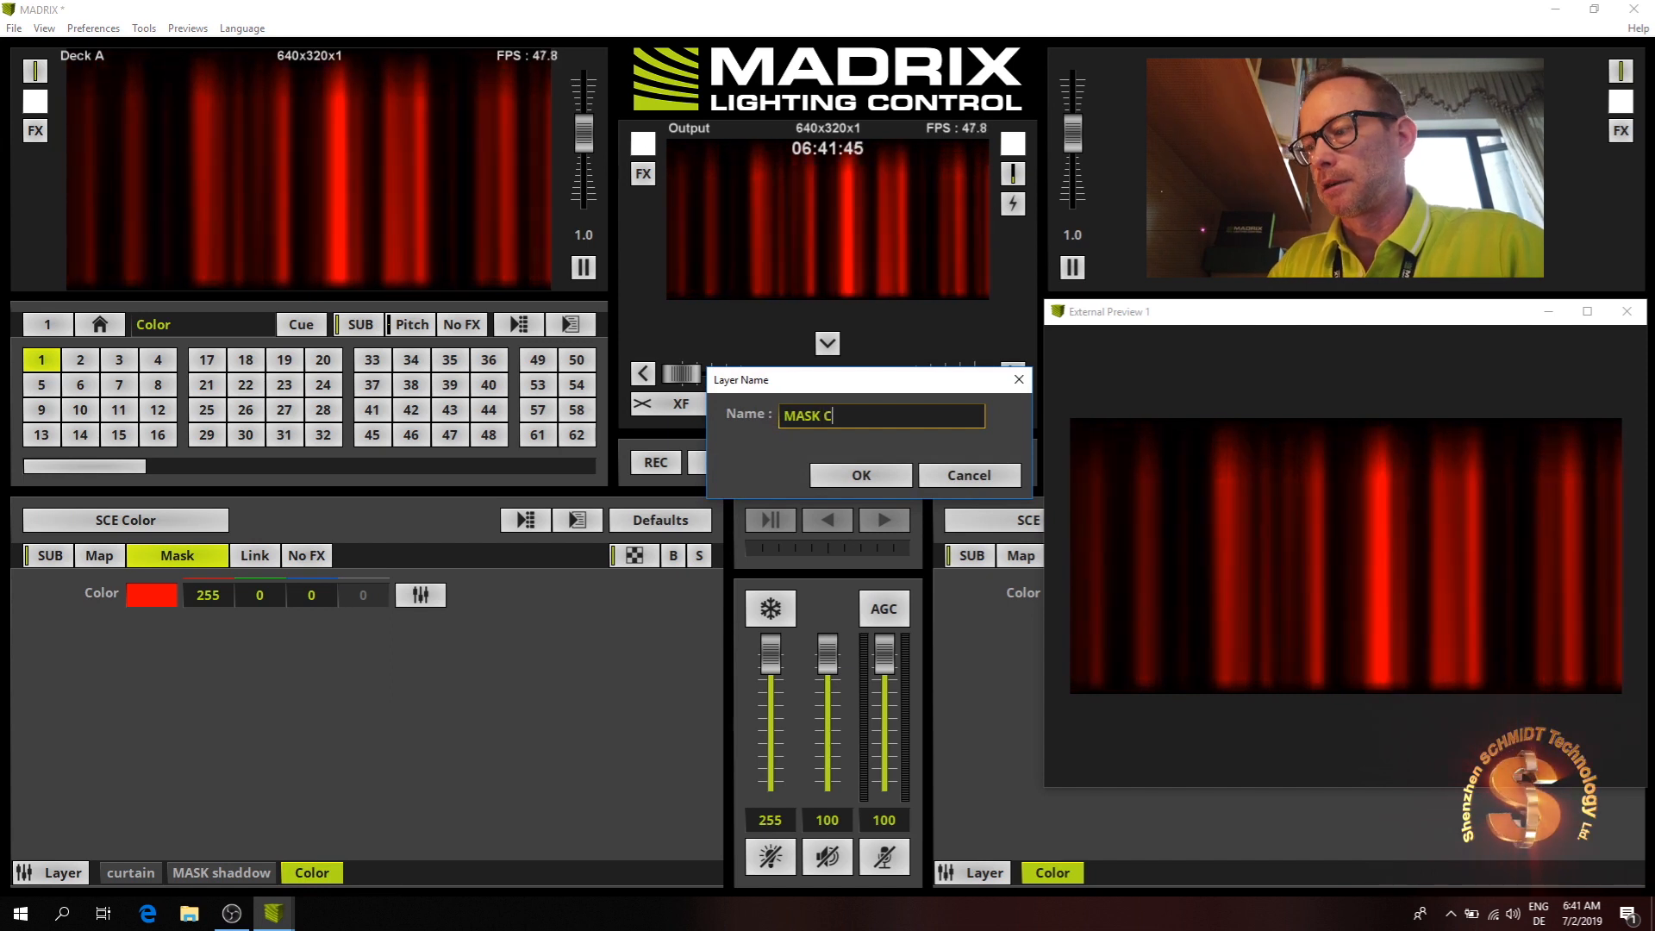
pyautogui.write('MASK COLOR')
pyautogui.press('Return')
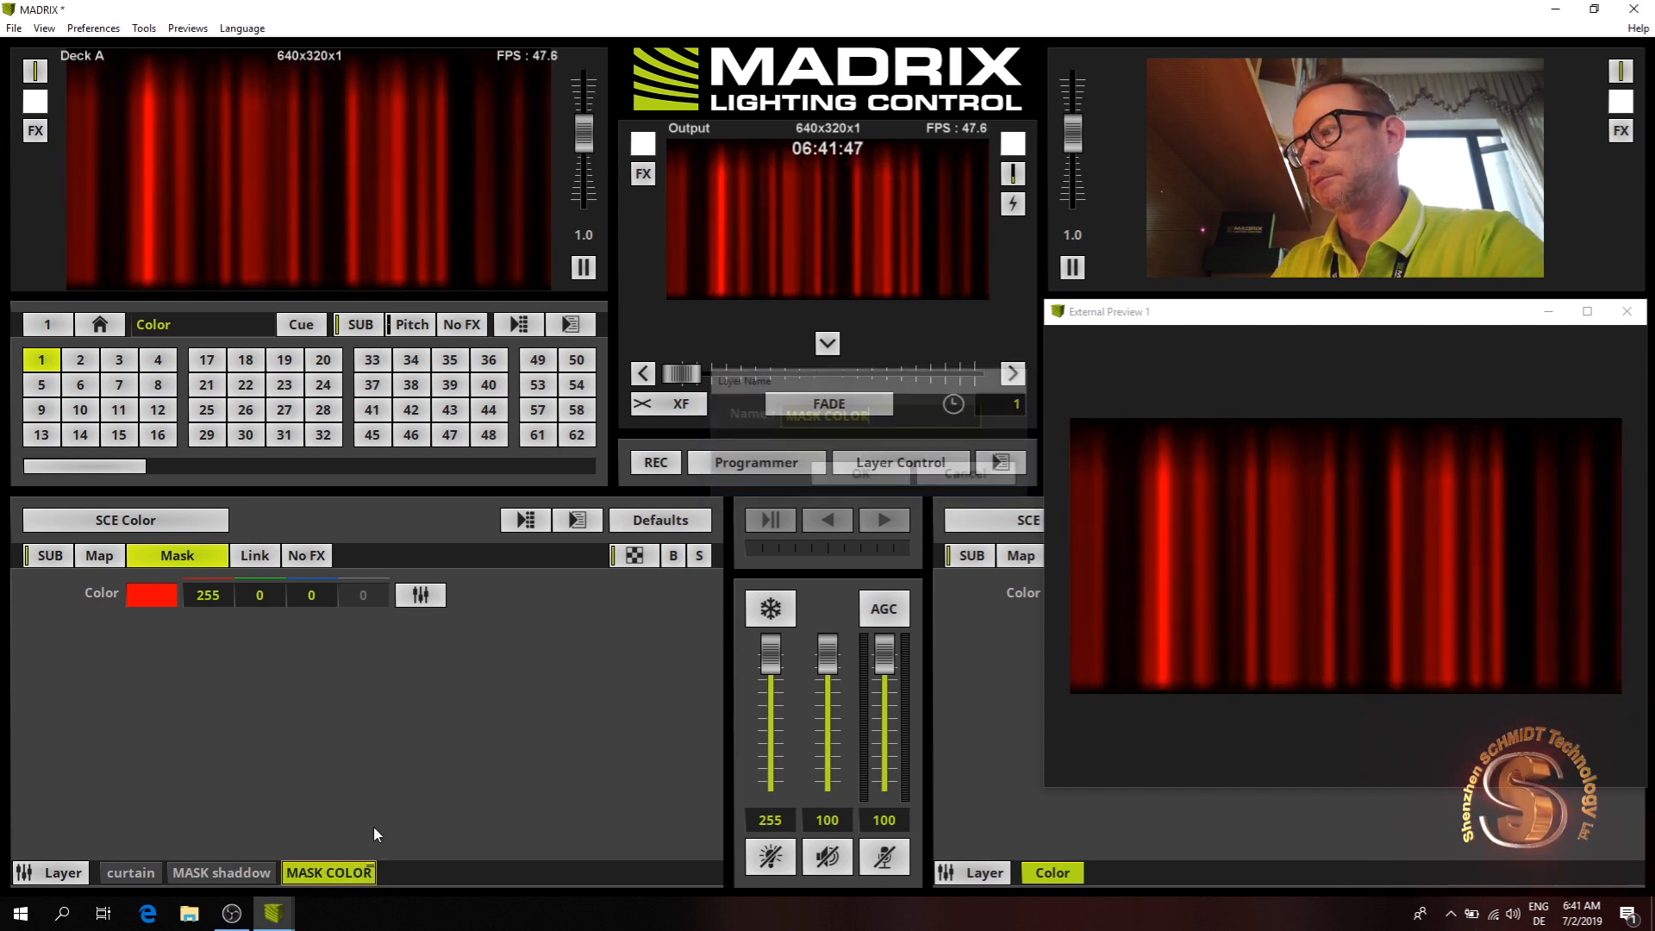
# - Change the MASK COLOR layer's color to green (10, 255, 0)
pyautogui.click(158, 591)
pyautogui.moveTo(163, 625)
pyautogui.mouseDown()
pyautogui.moveTo(167, 676)
pyautogui.moveTo(343, 702)
pyautogui.moveTo(251, 700)
pyautogui.moveTo(351, 649)
pyautogui.moveTo(244, 701)
pyautogui.moveTo(313, 678)
pyautogui.moveTo(283, 660)
pyautogui.moveTo(303, 702)
pyautogui.moveTo(250, 711)
pyautogui.mouseUp()
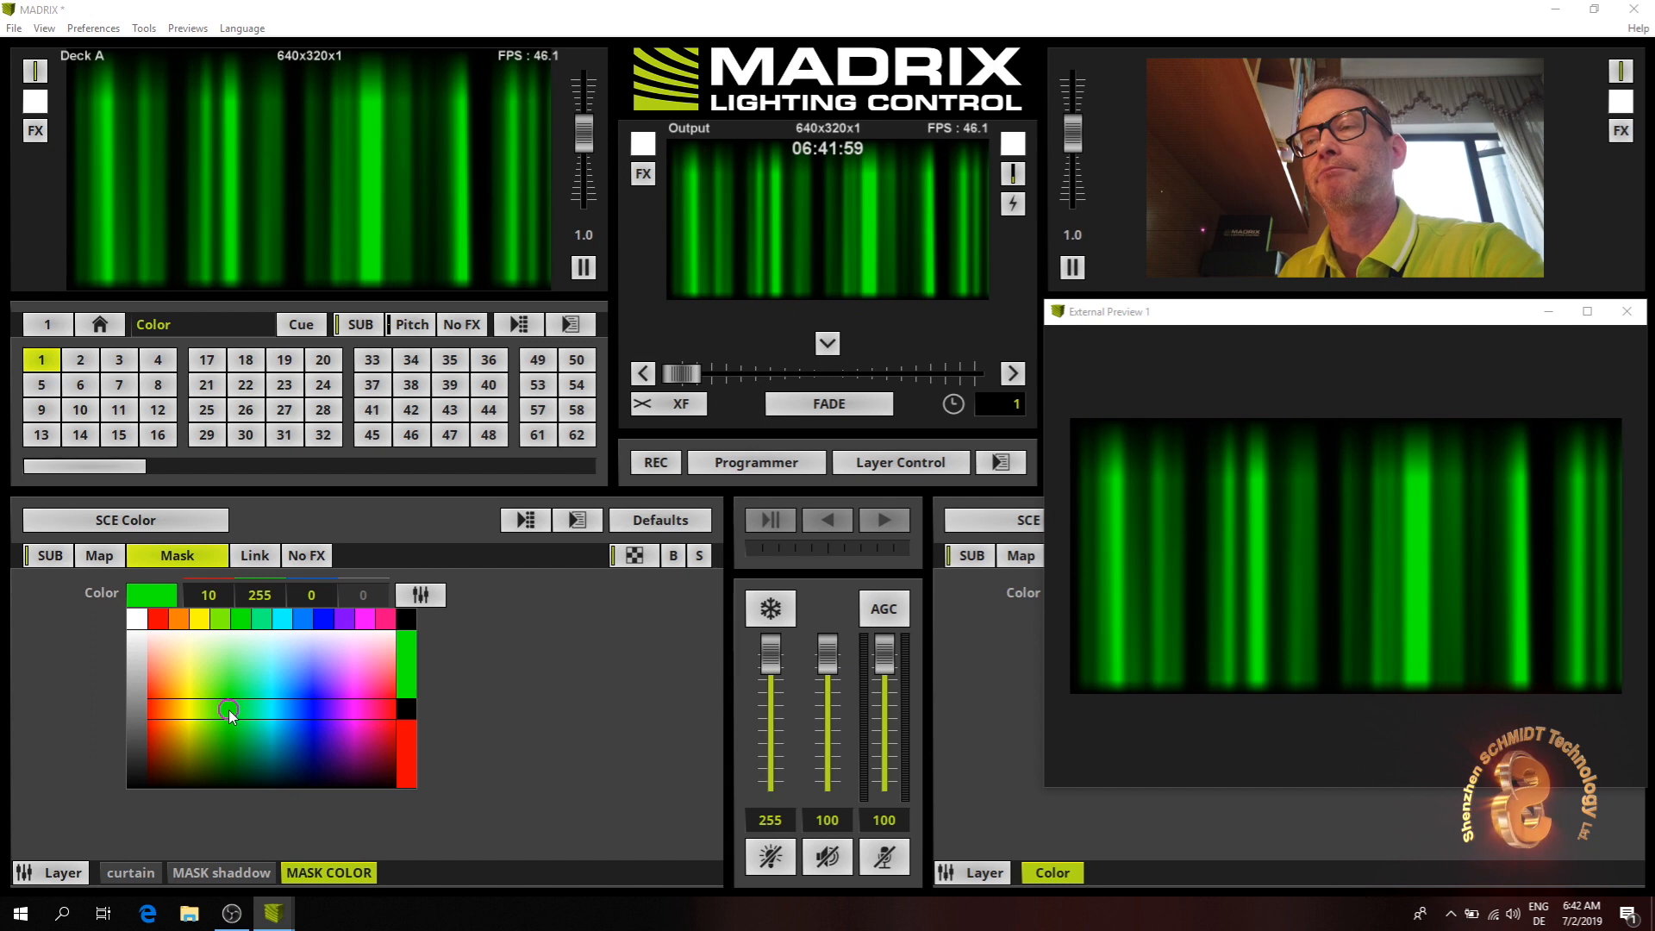
pyautogui.click(160, 596)
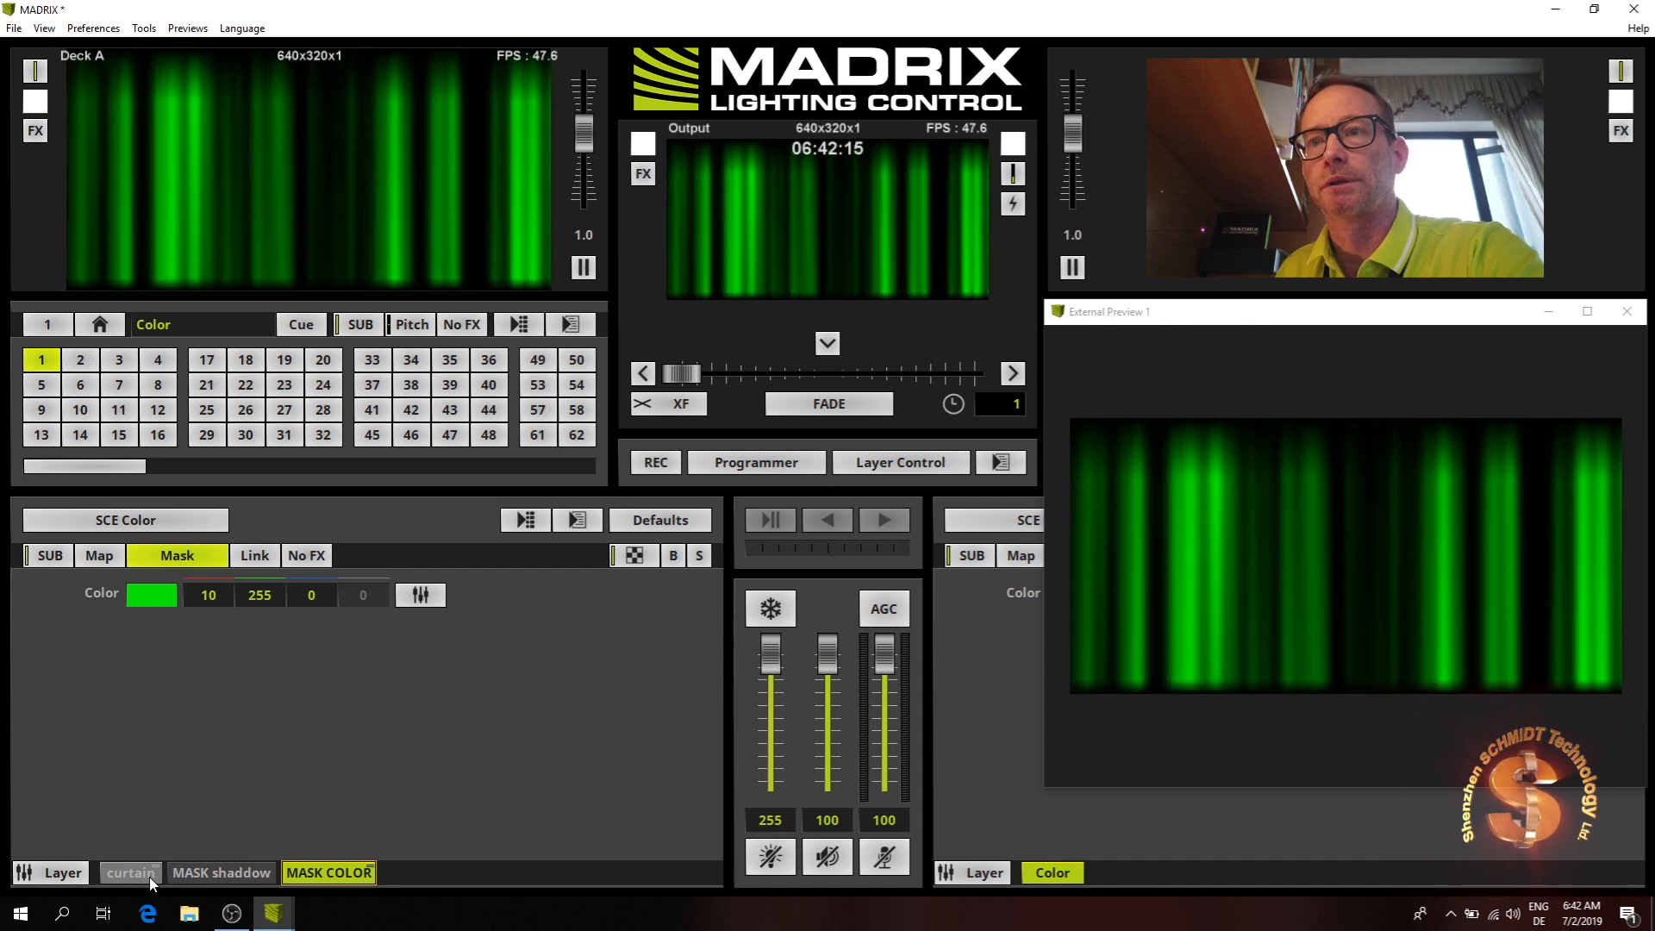
# - Set the MASK COLOR layer's color back to red with the red color preset
pyautogui.click(149, 877)
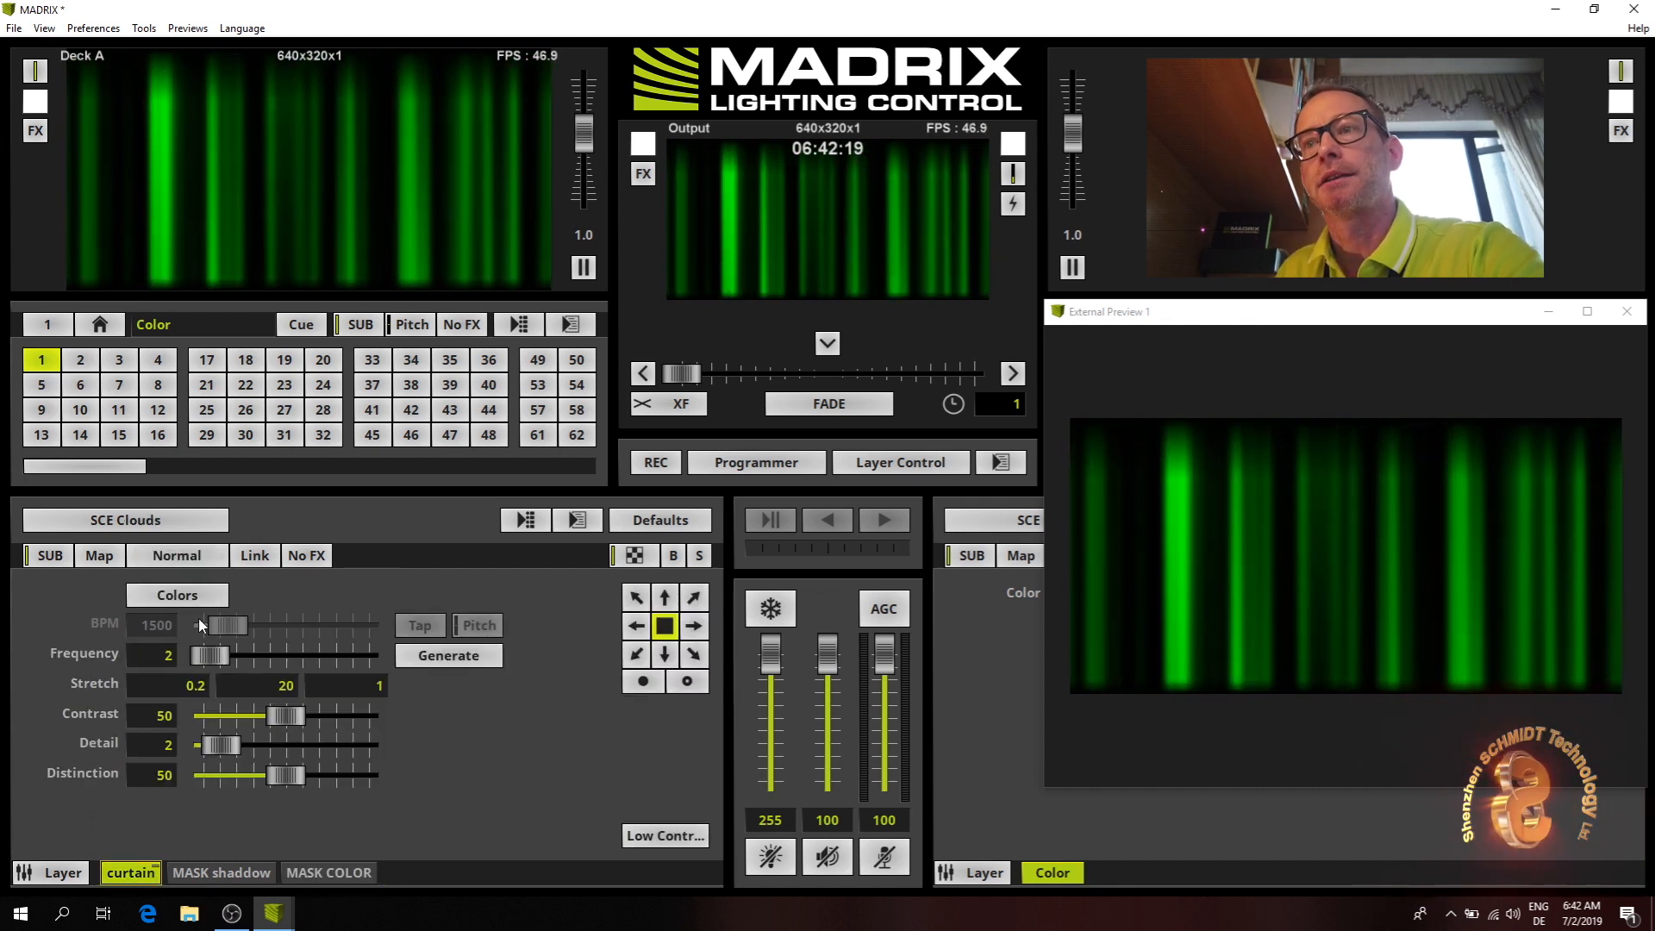
pyautogui.click(332, 872)
pyautogui.click(138, 597)
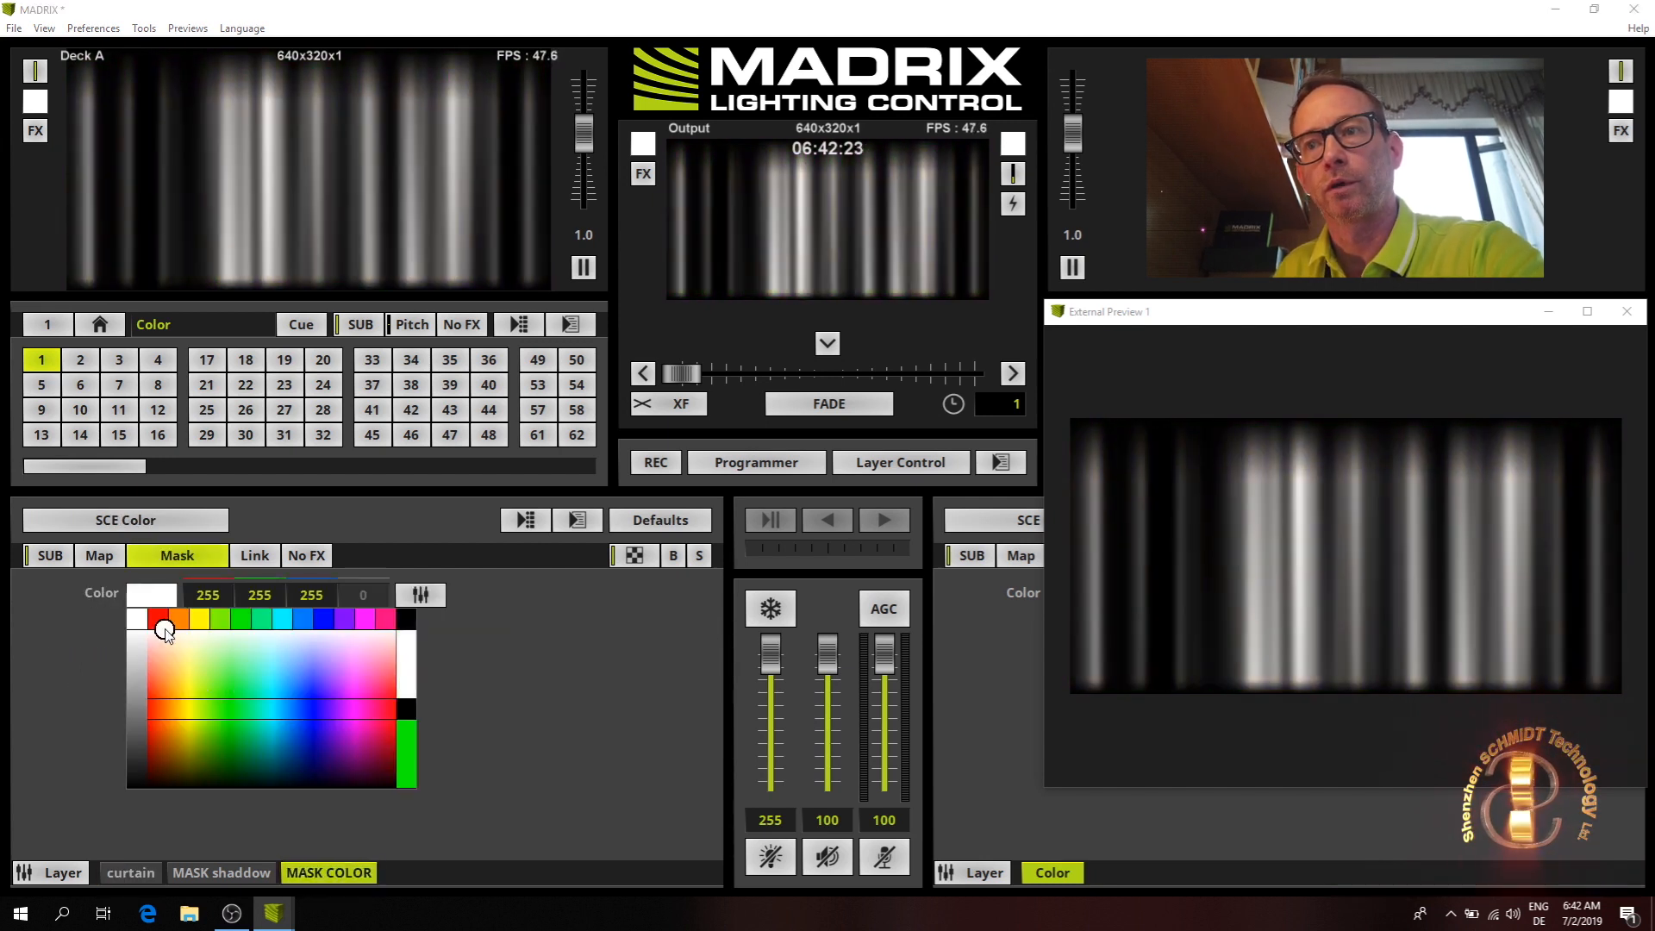
pyautogui.click(162, 622)
# - Open the map settings of the curtain layer and place their window clear of the layer controls
pyautogui.click(142, 874)
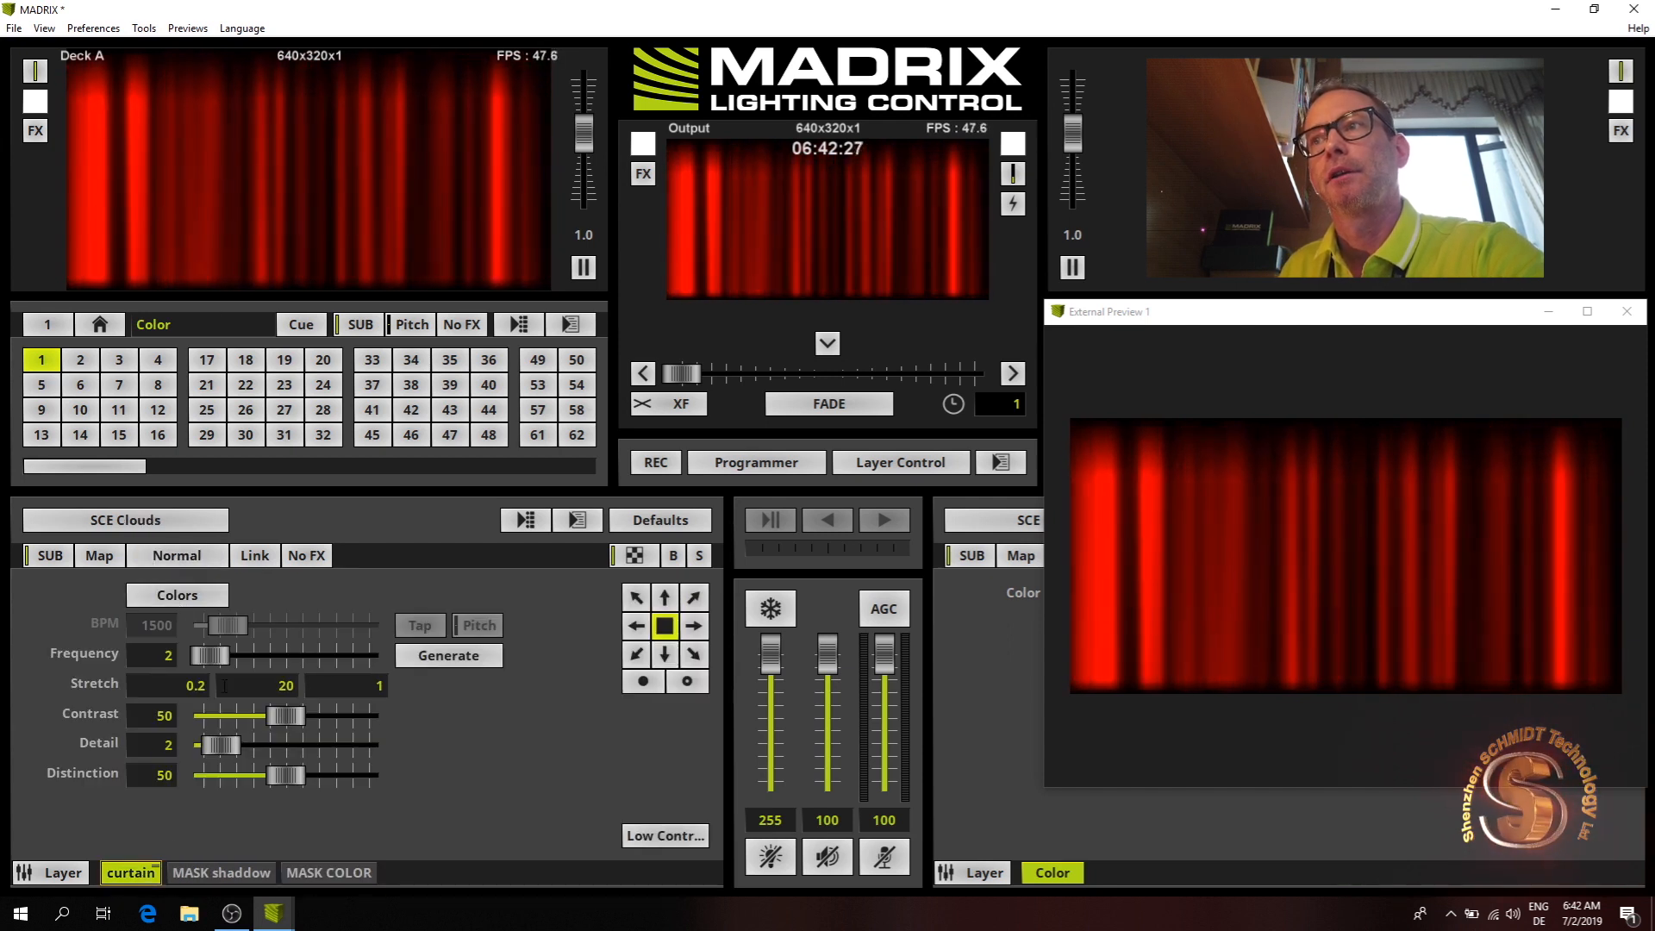
pyautogui.click(117, 561)
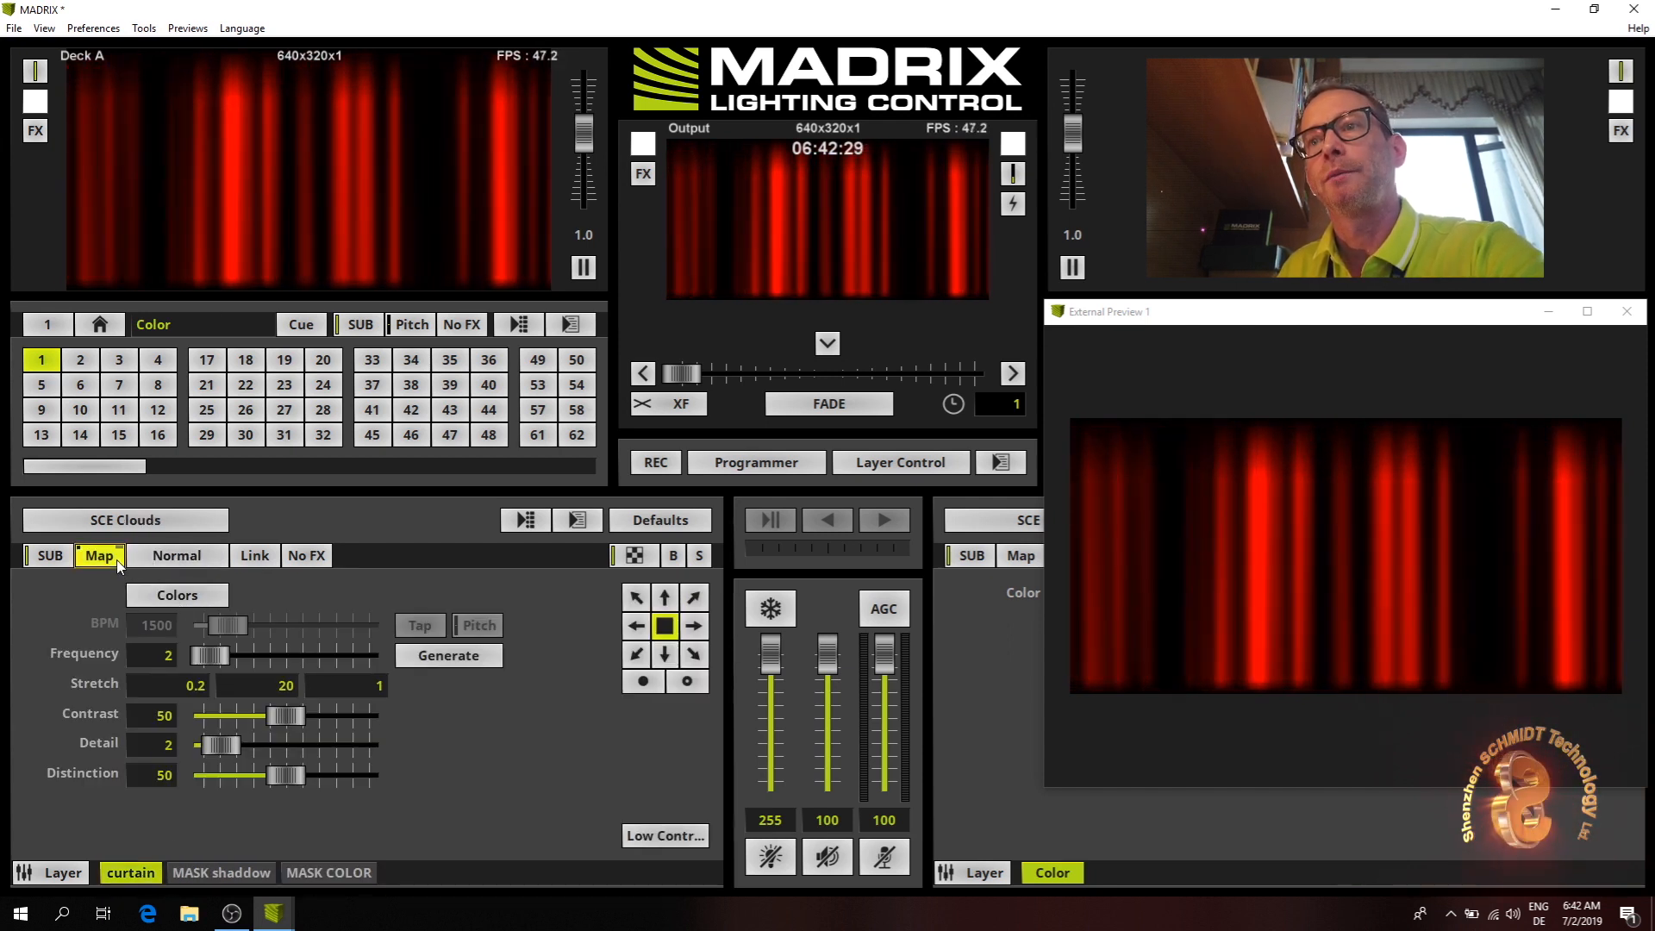
pyautogui.moveTo(944, 269); pyautogui.dragTo(1123, 111)
# - Try shifting the curtain layer's mapped area to about X 43, Y -11, and reset the mapping to its defaults
pyautogui.moveTo(1000, 284)
pyautogui.mouseDown()
pyautogui.moveTo(899, 285)
pyautogui.moveTo(1005, 283)
pyautogui.mouseUp()
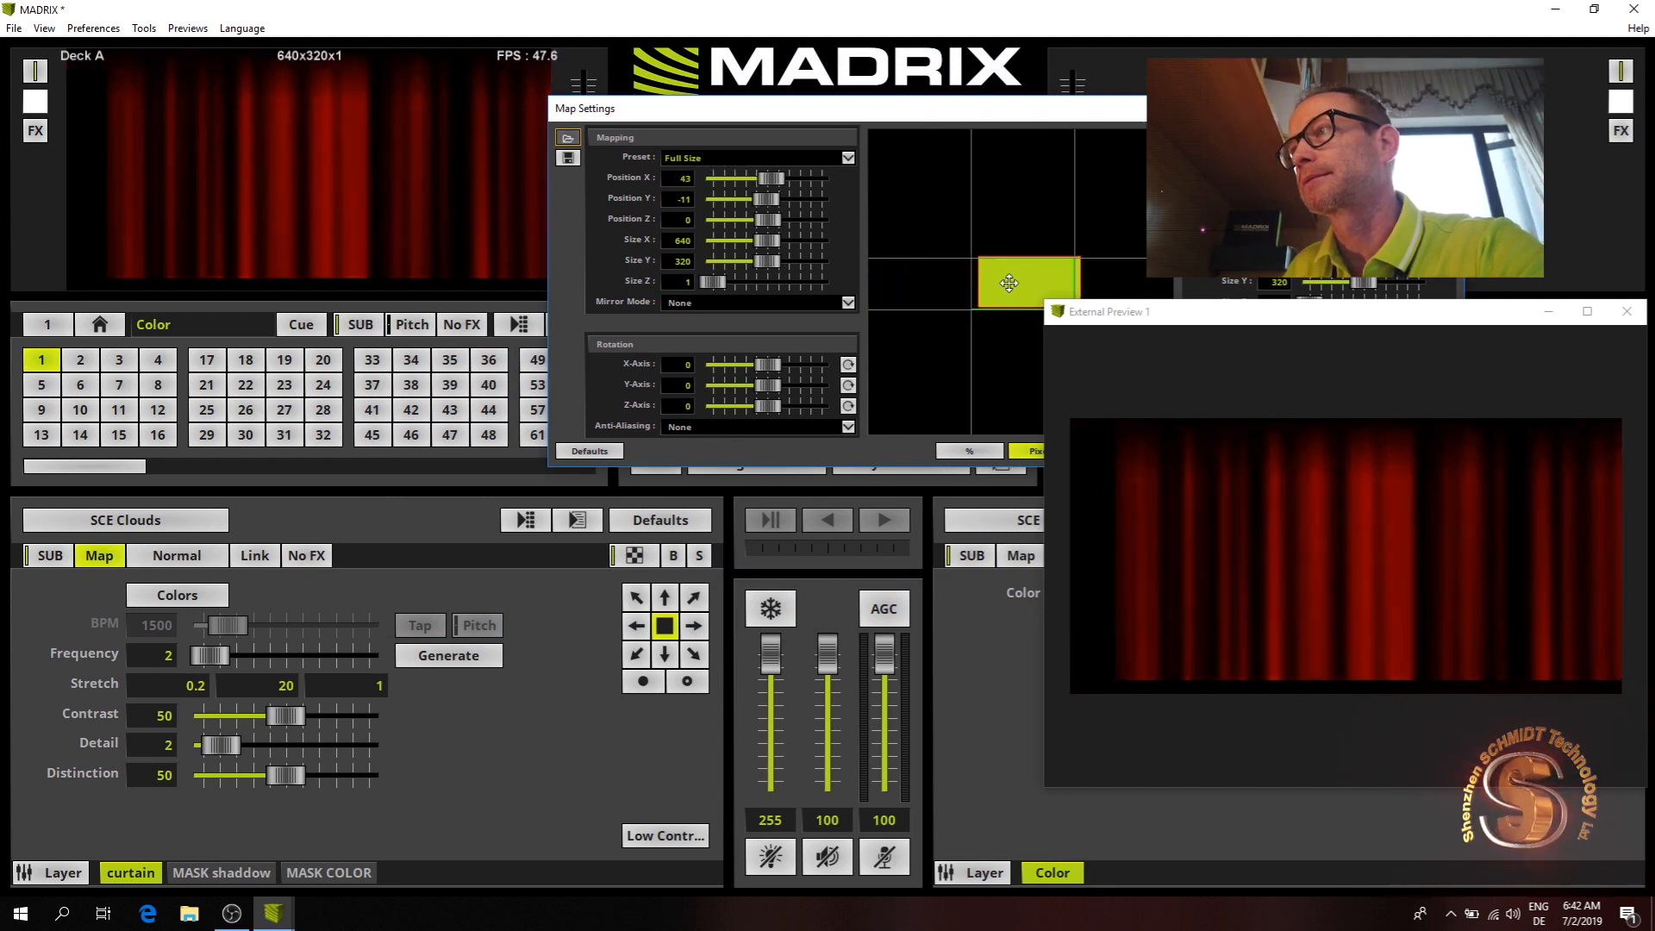
pyautogui.click(589, 450)
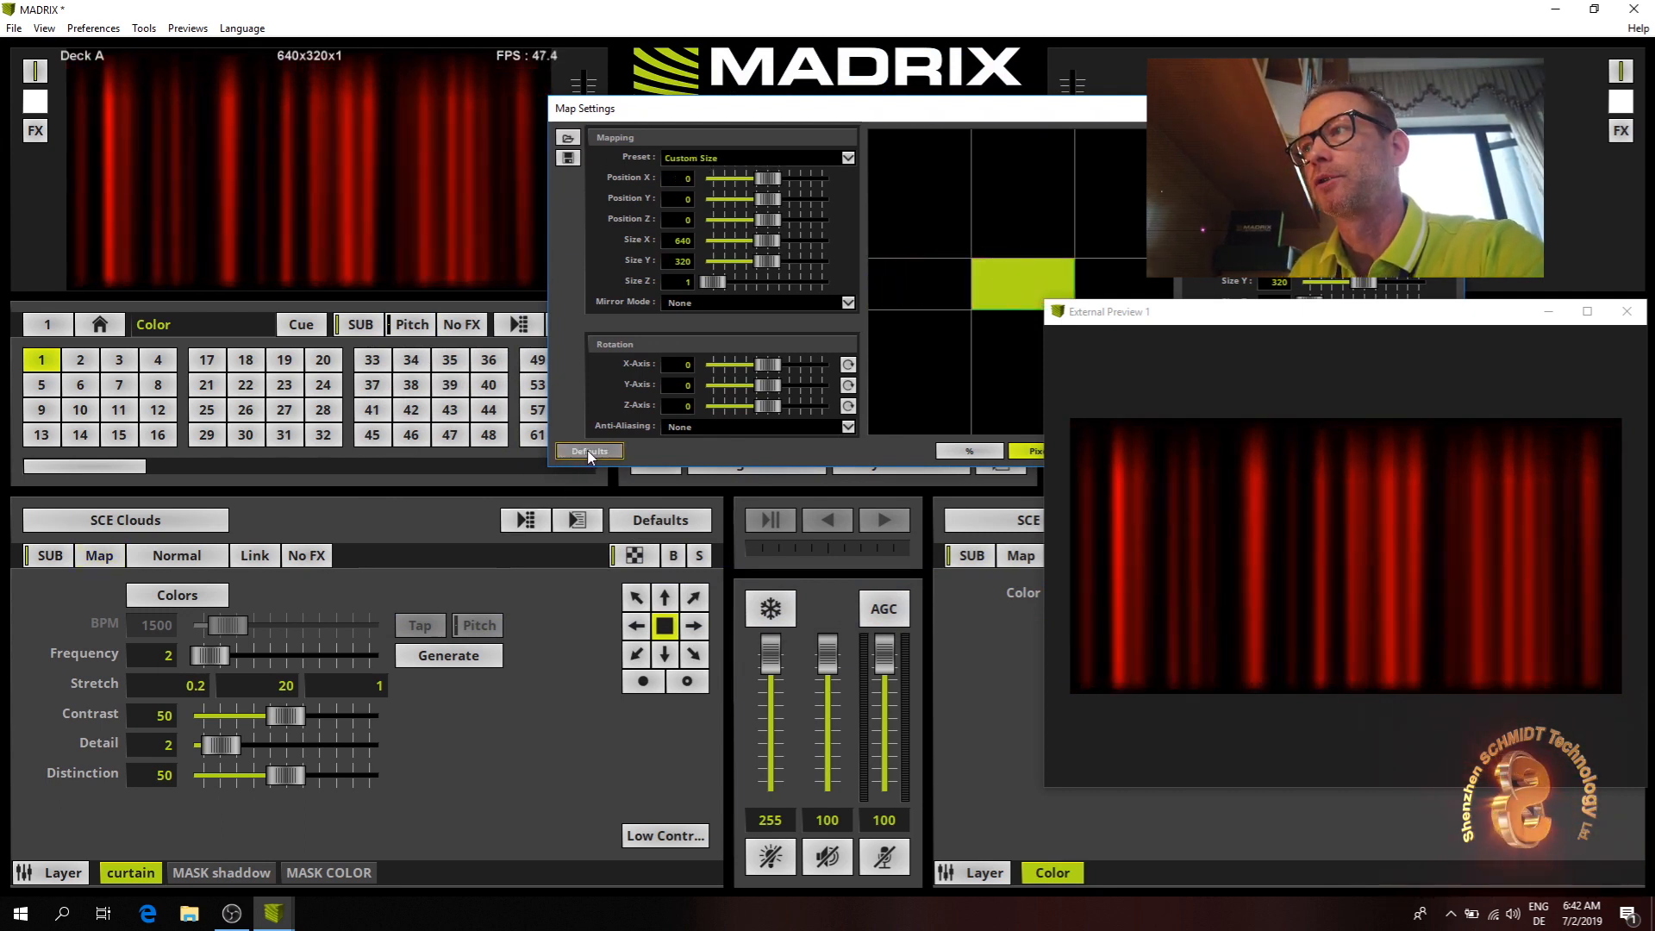
# - Open the curtain layer's Effect Parameter Chaser, arrange it above the map settings window, and add a first step with the full-size mapping
pyautogui.moveTo(916, 60); pyautogui.dragTo(1316, 489)
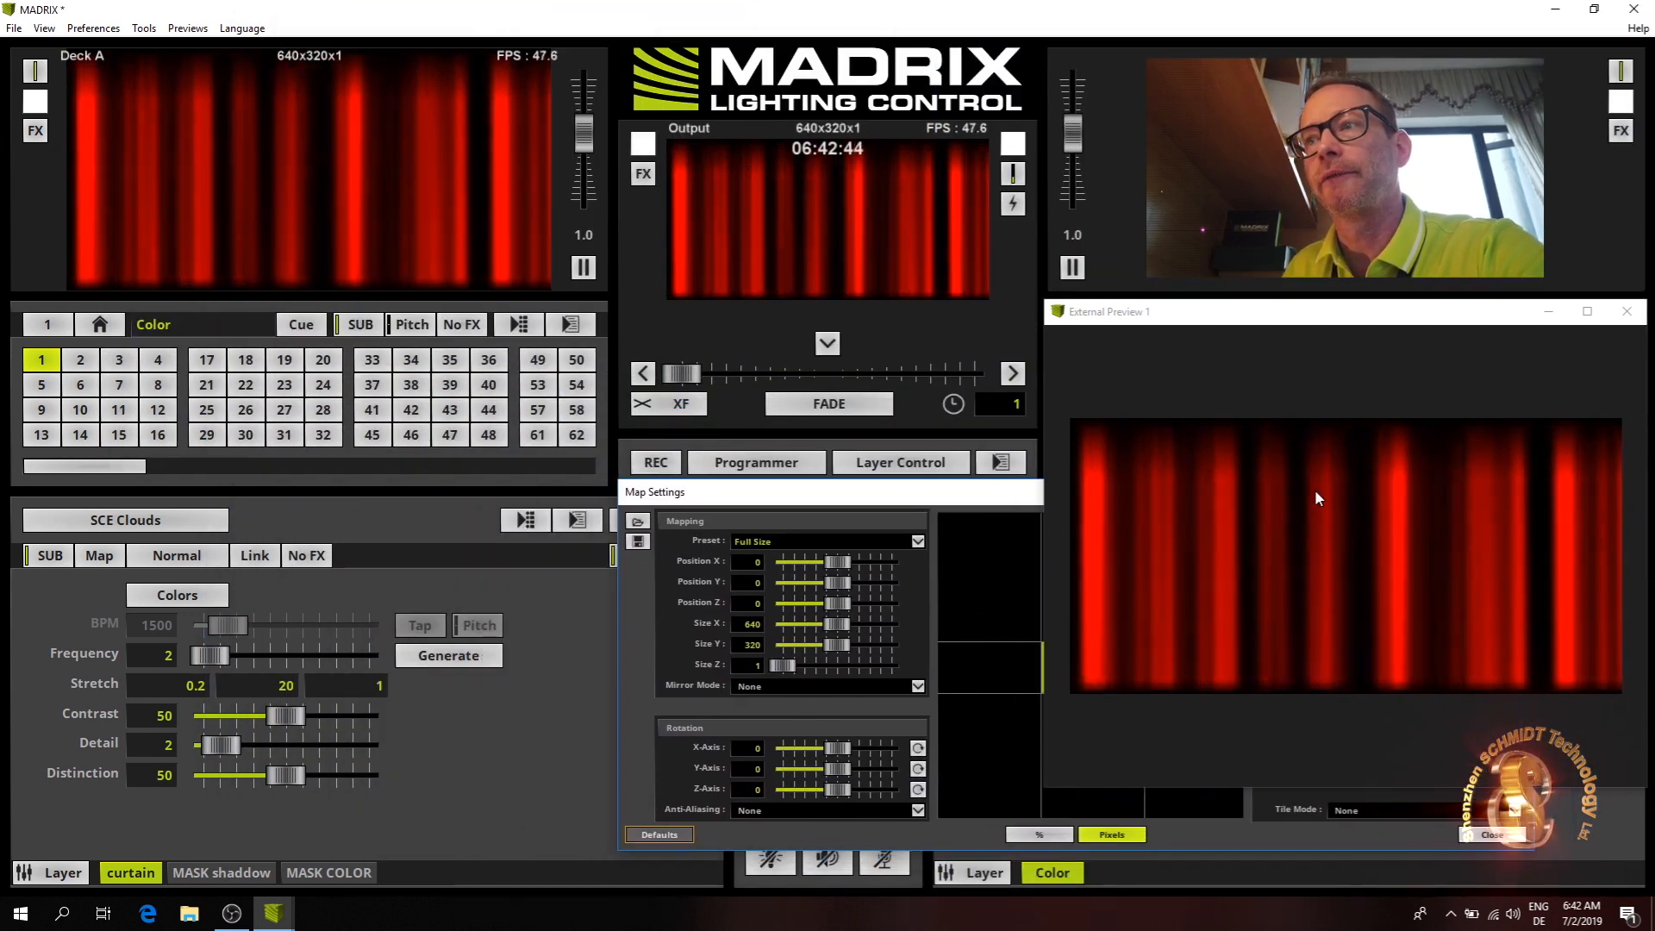
pyautogui.click(528, 519)
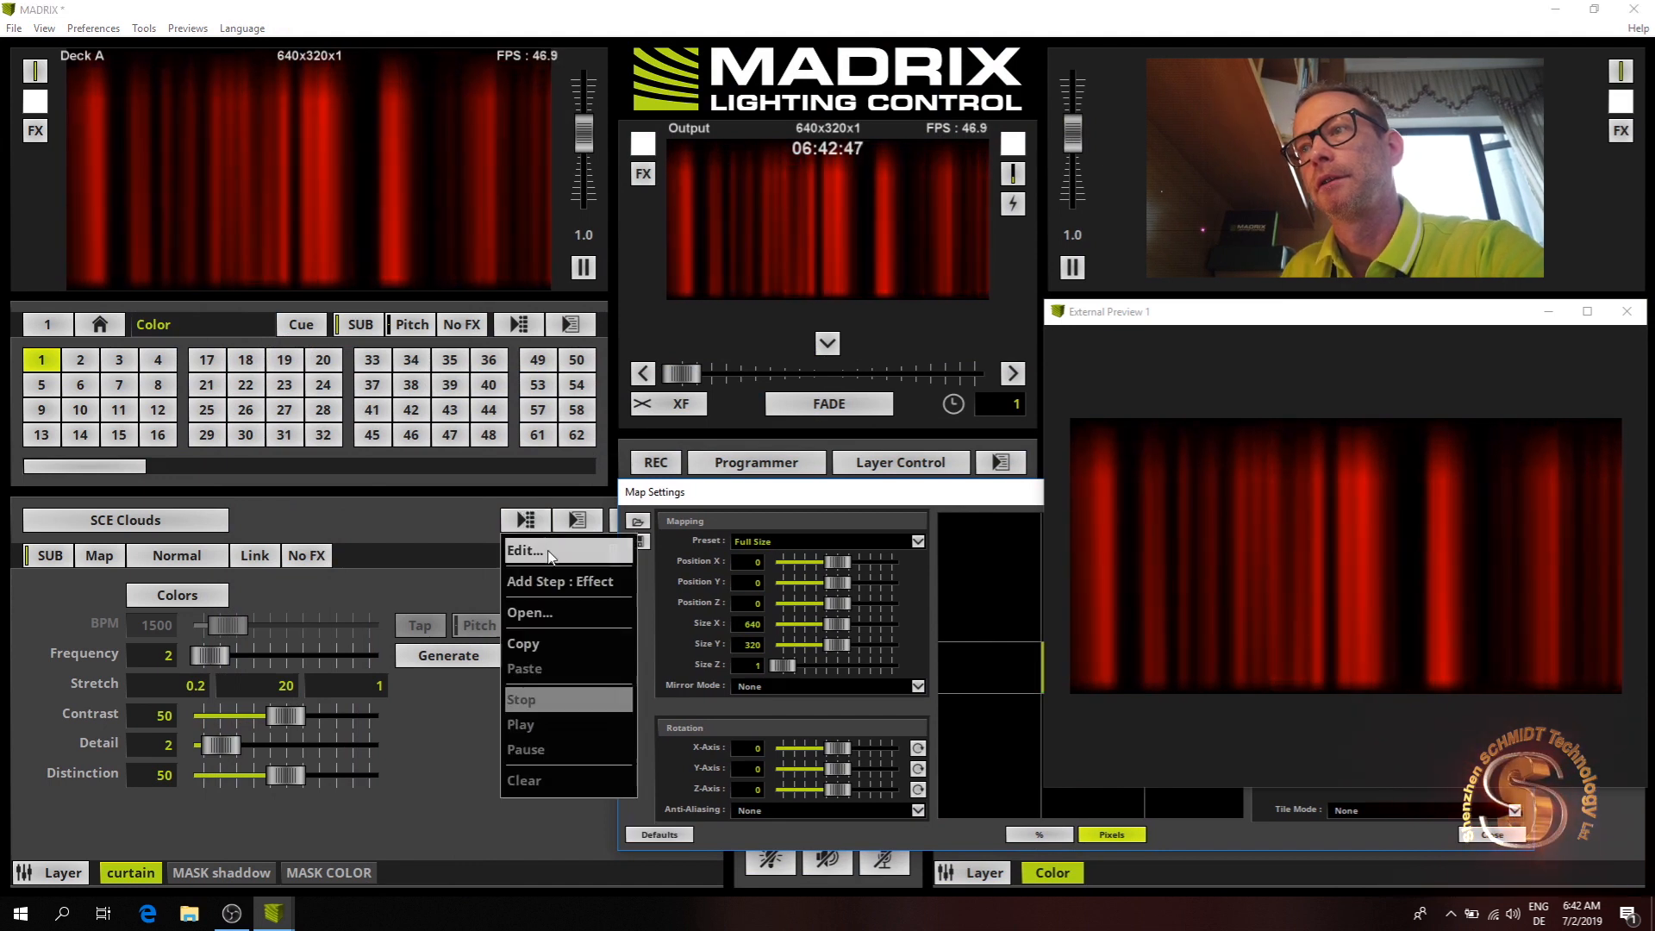
pyautogui.click(547, 545)
pyautogui.moveTo(490, 529); pyautogui.dragTo(941, 90)
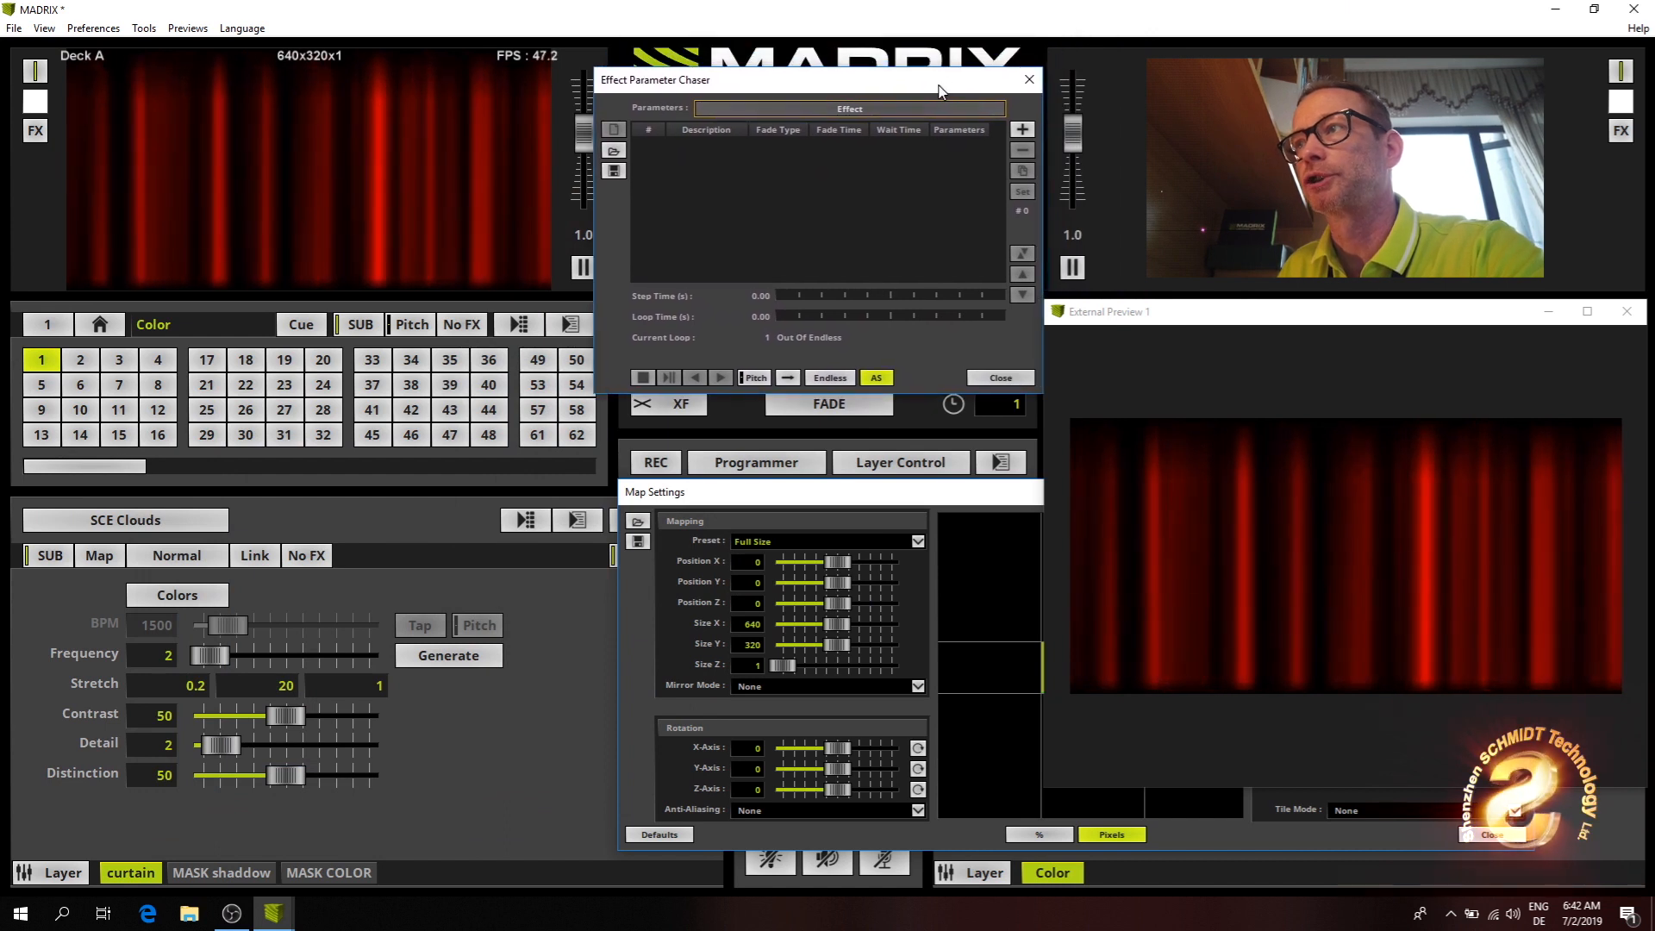
pyautogui.moveTo(735, 500); pyautogui.dragTo(553, 502)
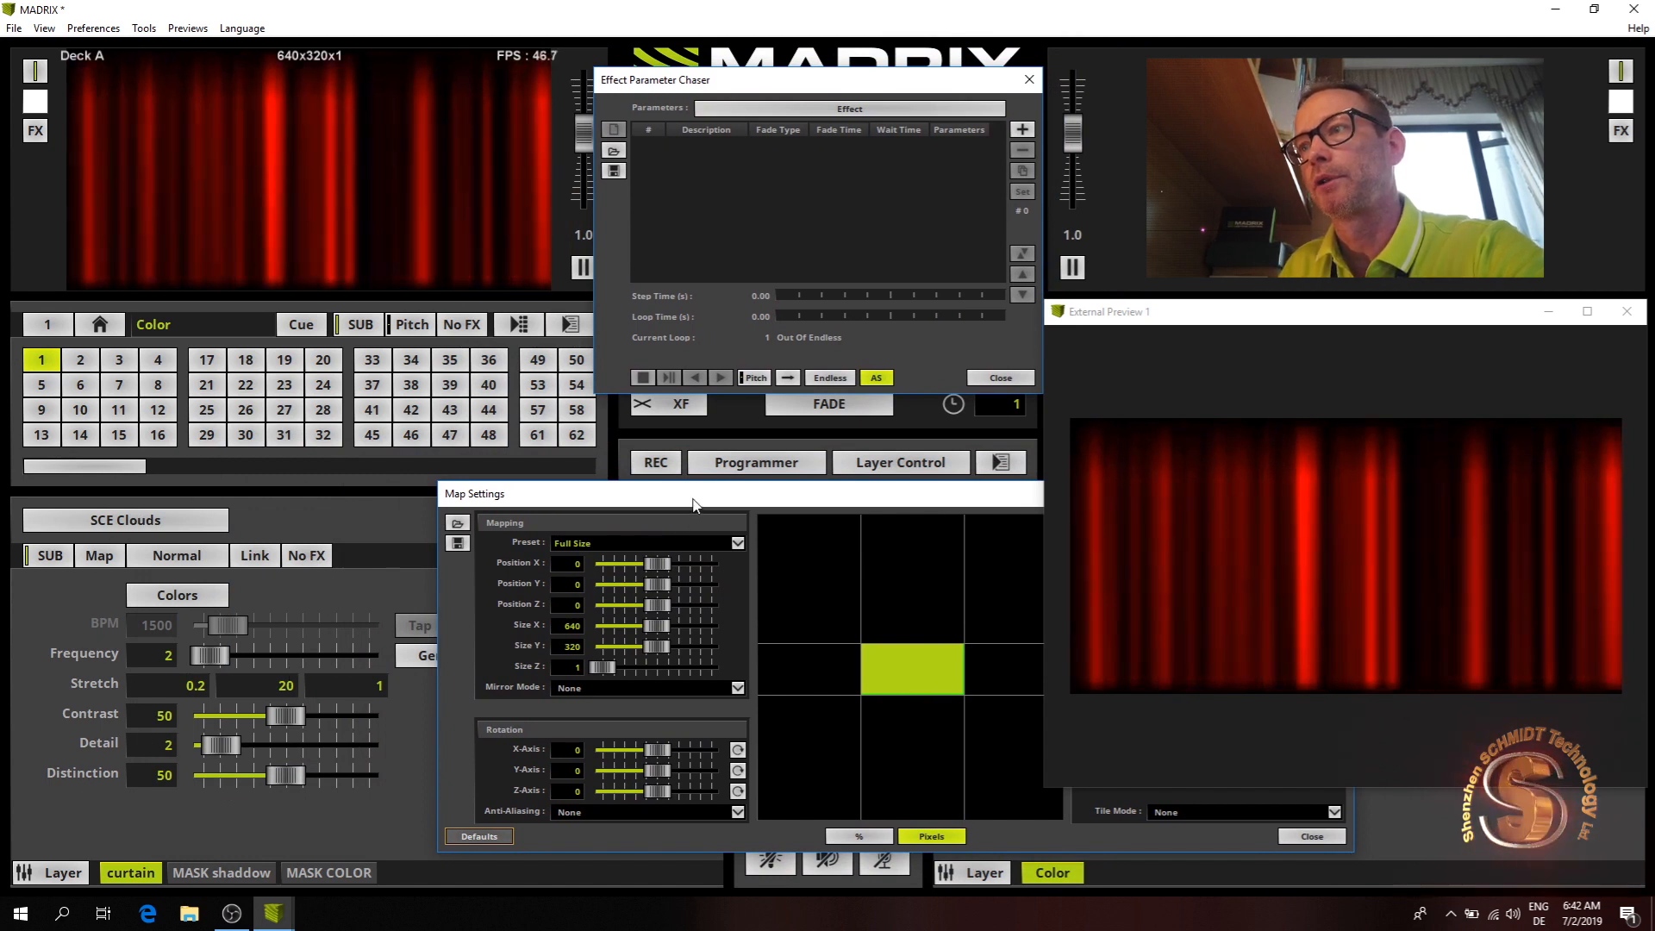
pyautogui.moveTo(686, 500); pyautogui.dragTo(834, 498)
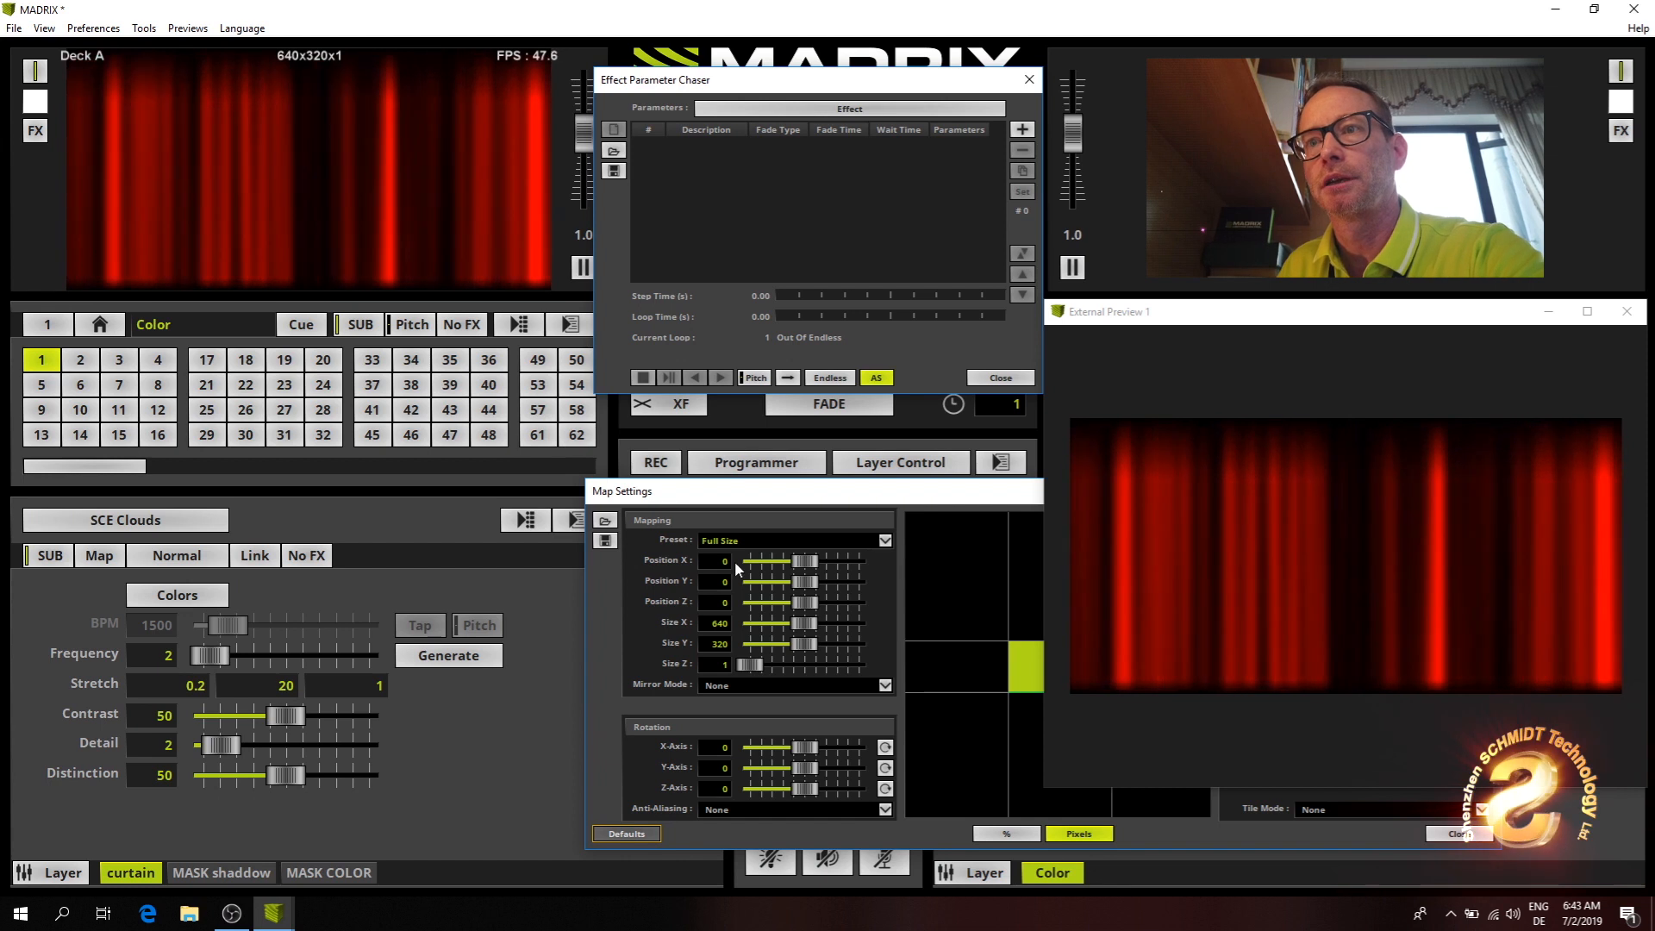
pyautogui.click(1024, 130)
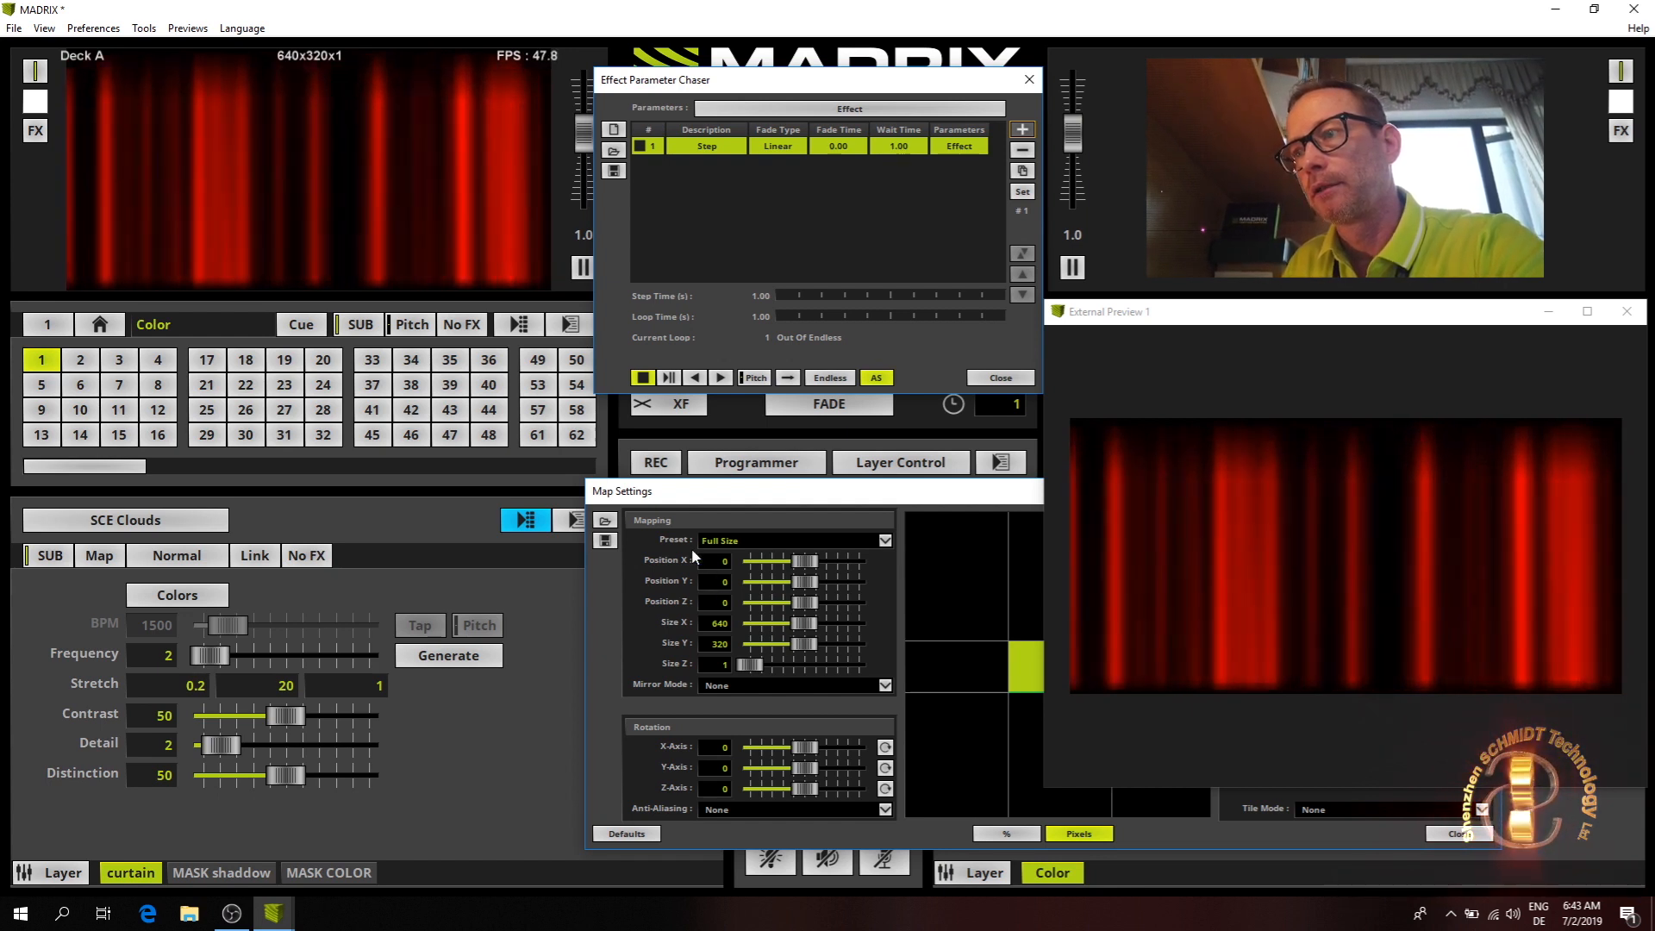
# - Set the curtain layer's map to Size X 64 and Position X -64
pyautogui.moveTo(804, 622); pyautogui.dragTo(739, 627)
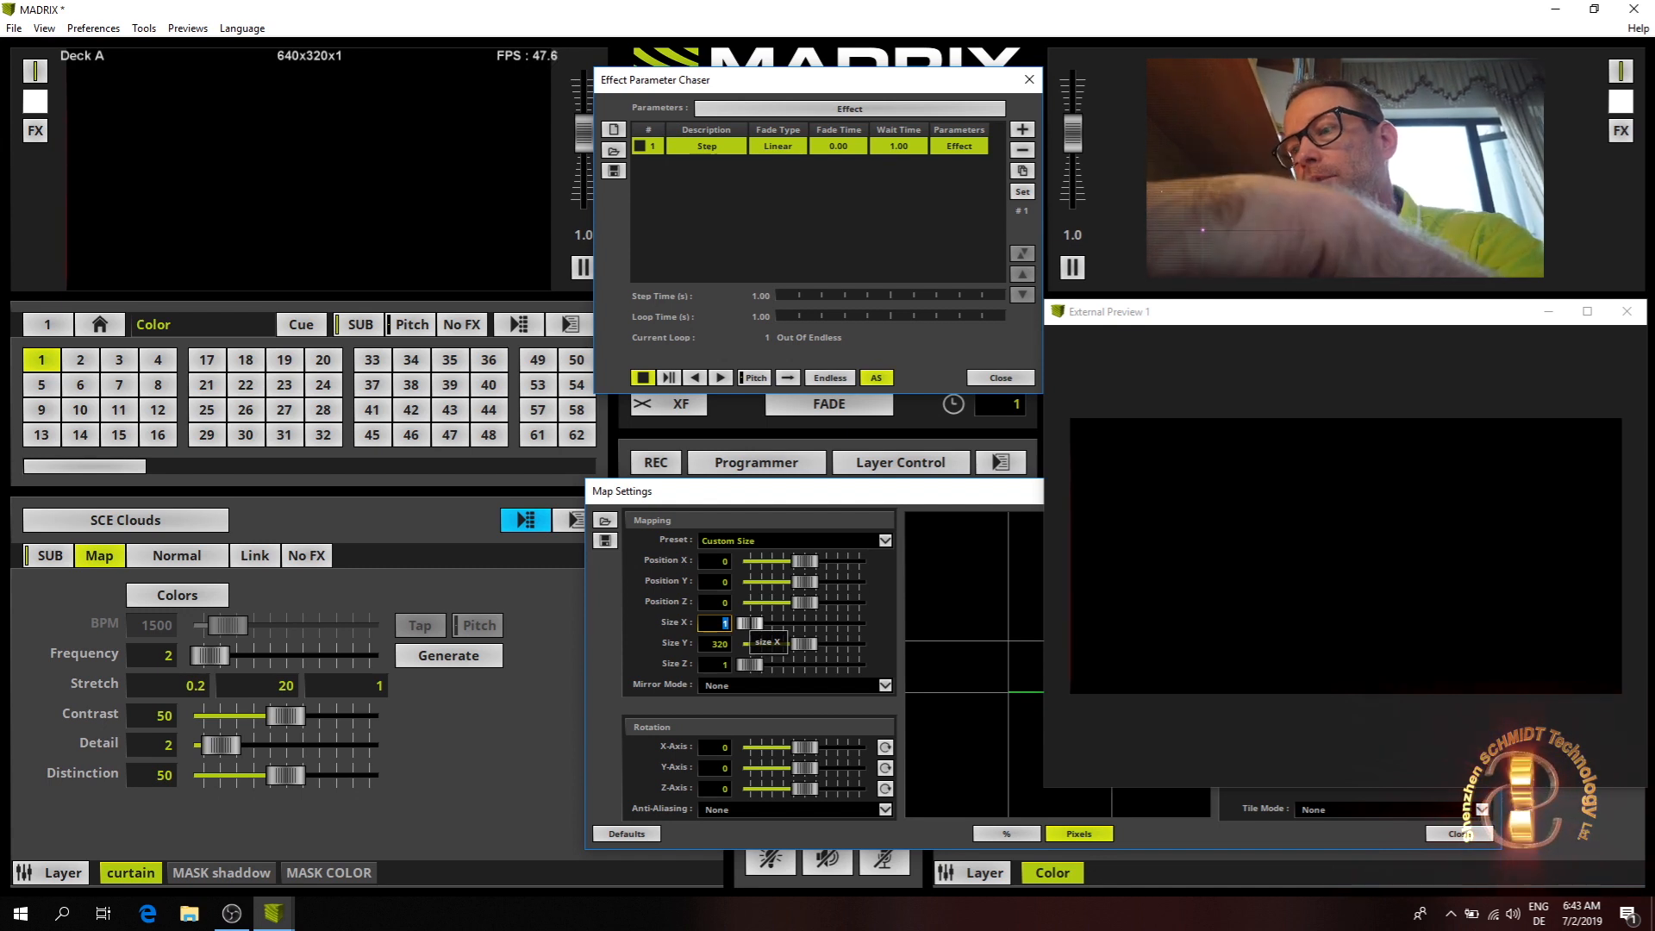
pyautogui.write('64')
pyautogui.press('Return')
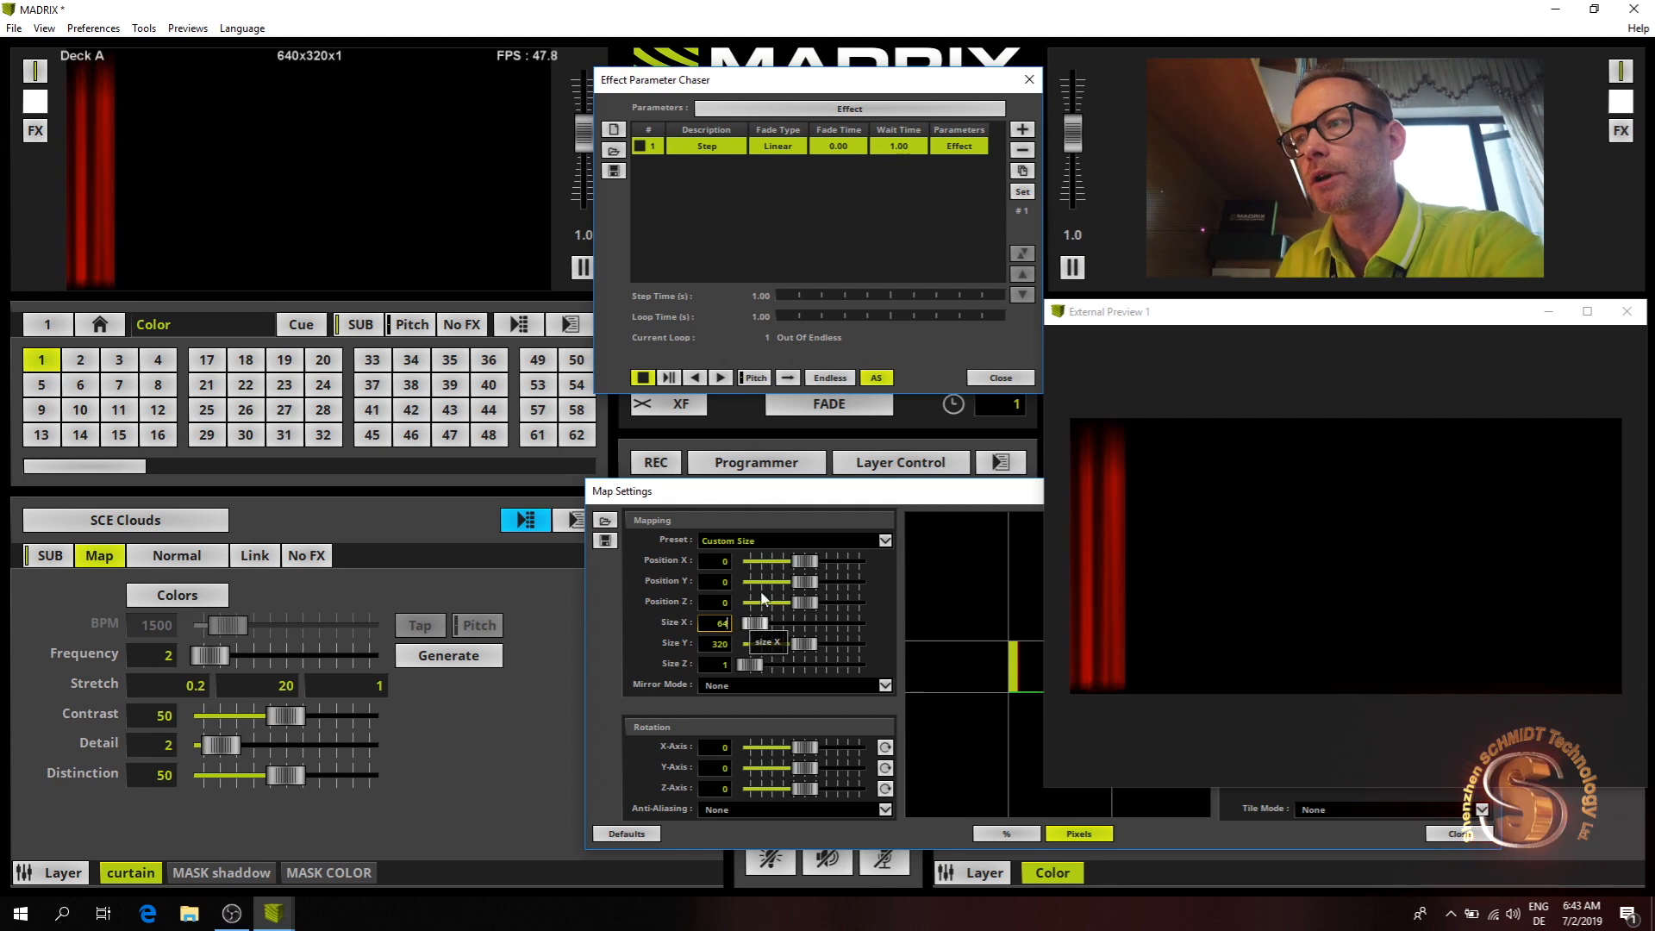
pyautogui.write('-31')
pyautogui.press('Return')
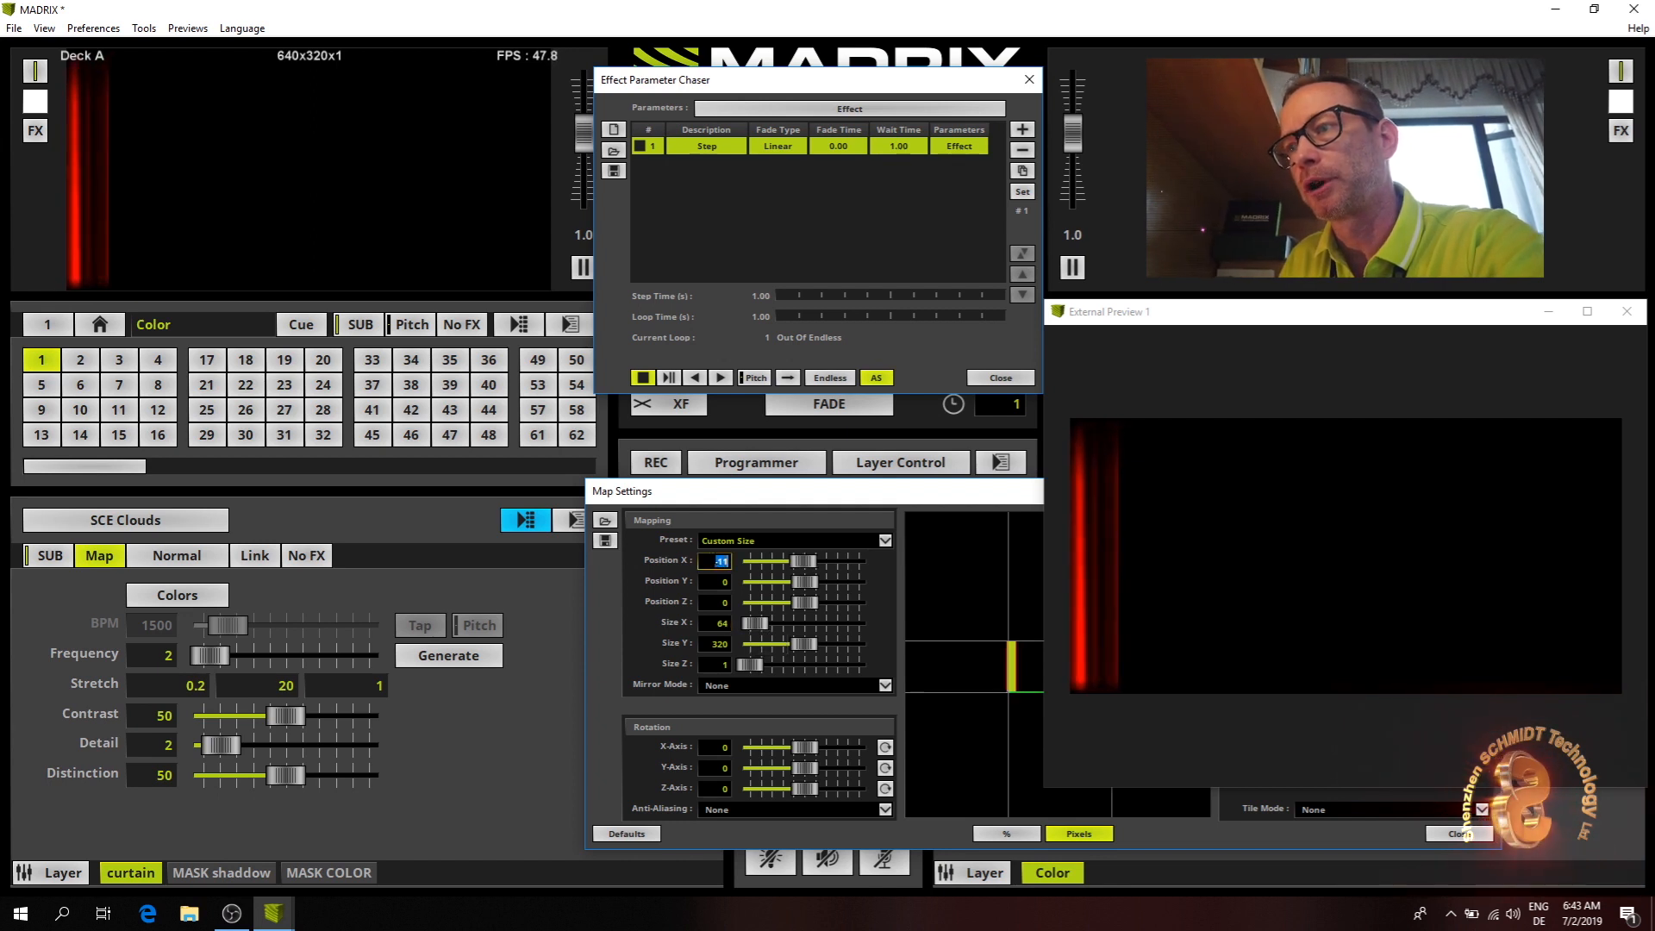
pyautogui.write('-60')
pyautogui.press('Return')
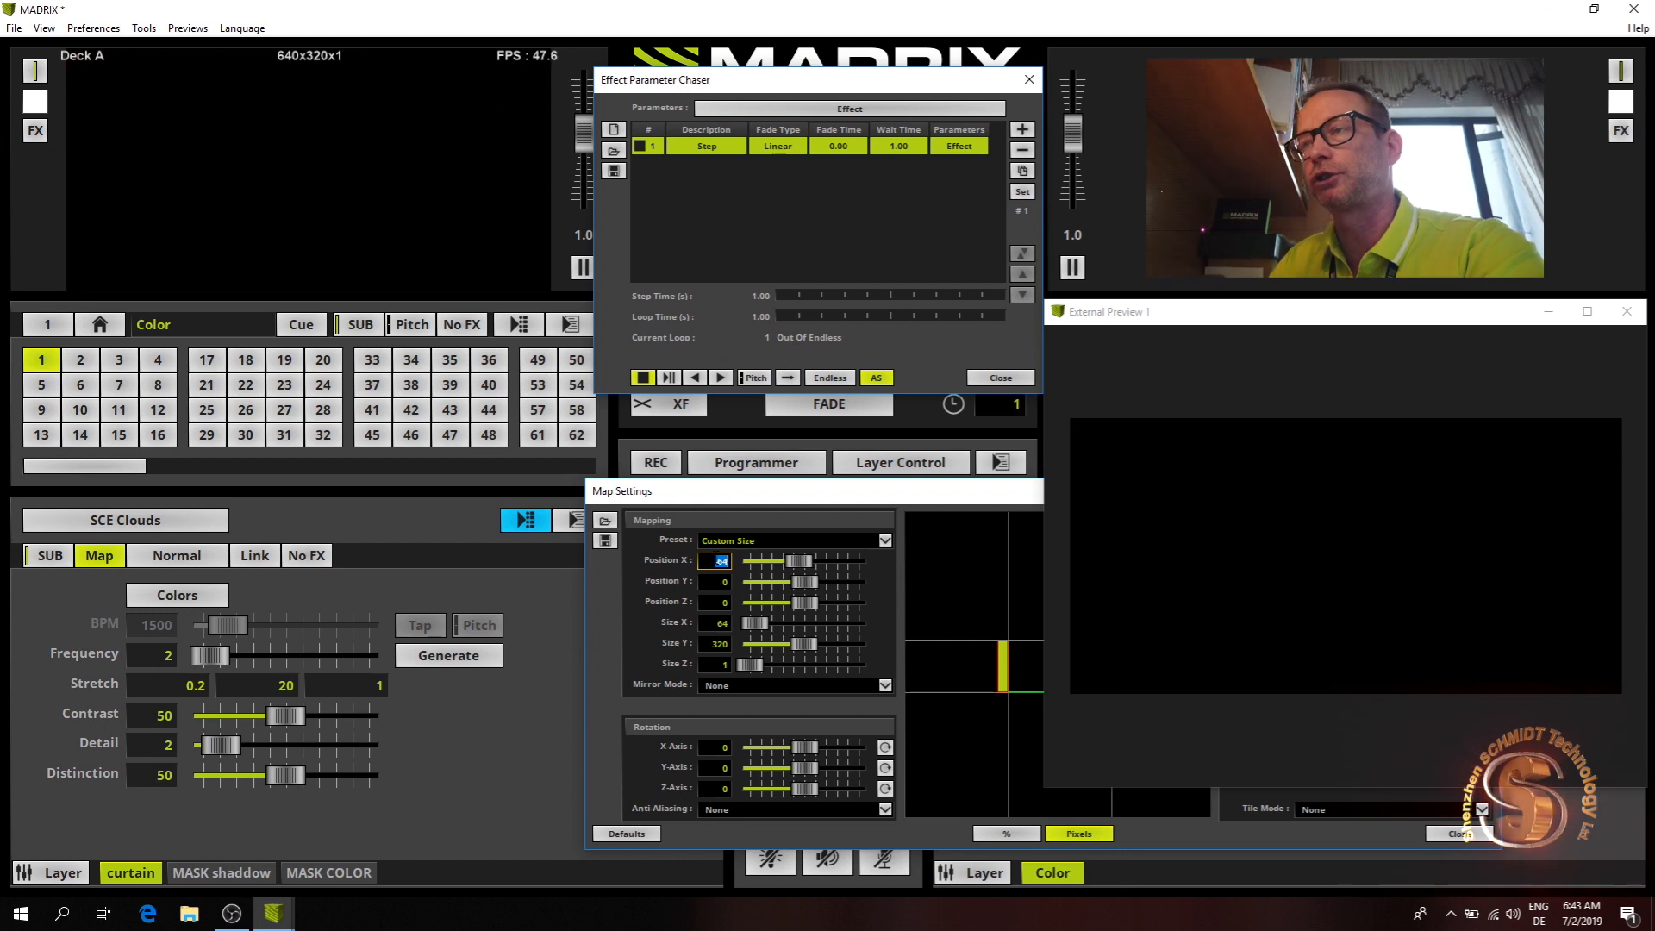
# - Add a second chaser step with the narrowed mapping and set its fade time to 2 seconds
pyautogui.click(1023, 131)
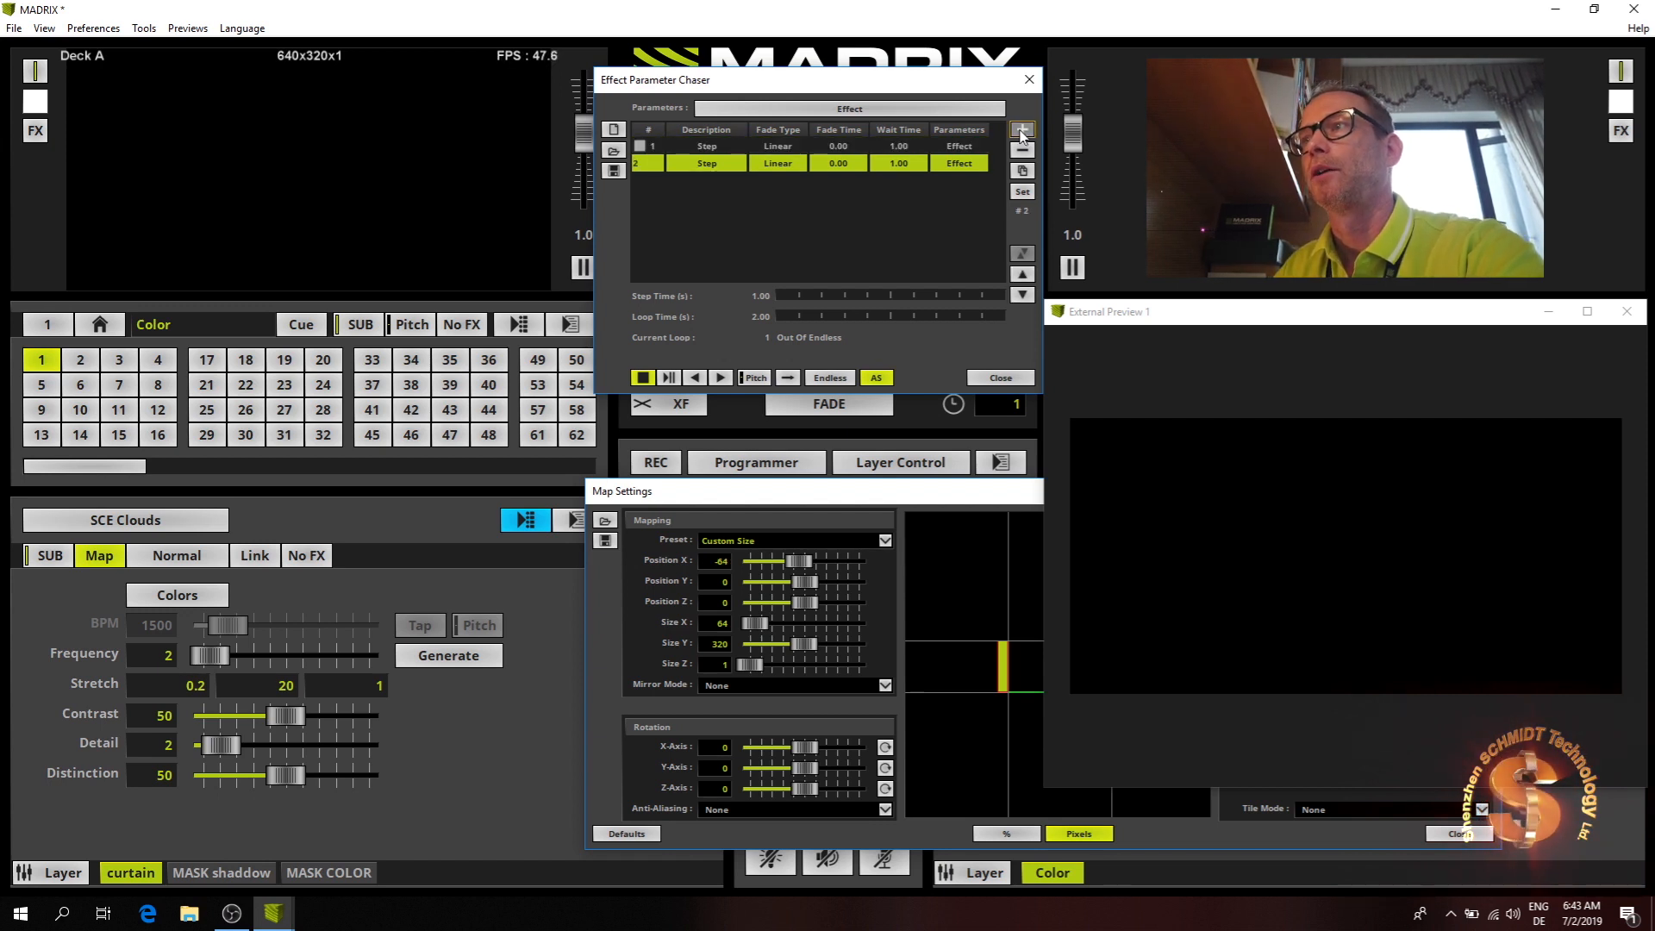
pyautogui.doubleClick(852, 166)
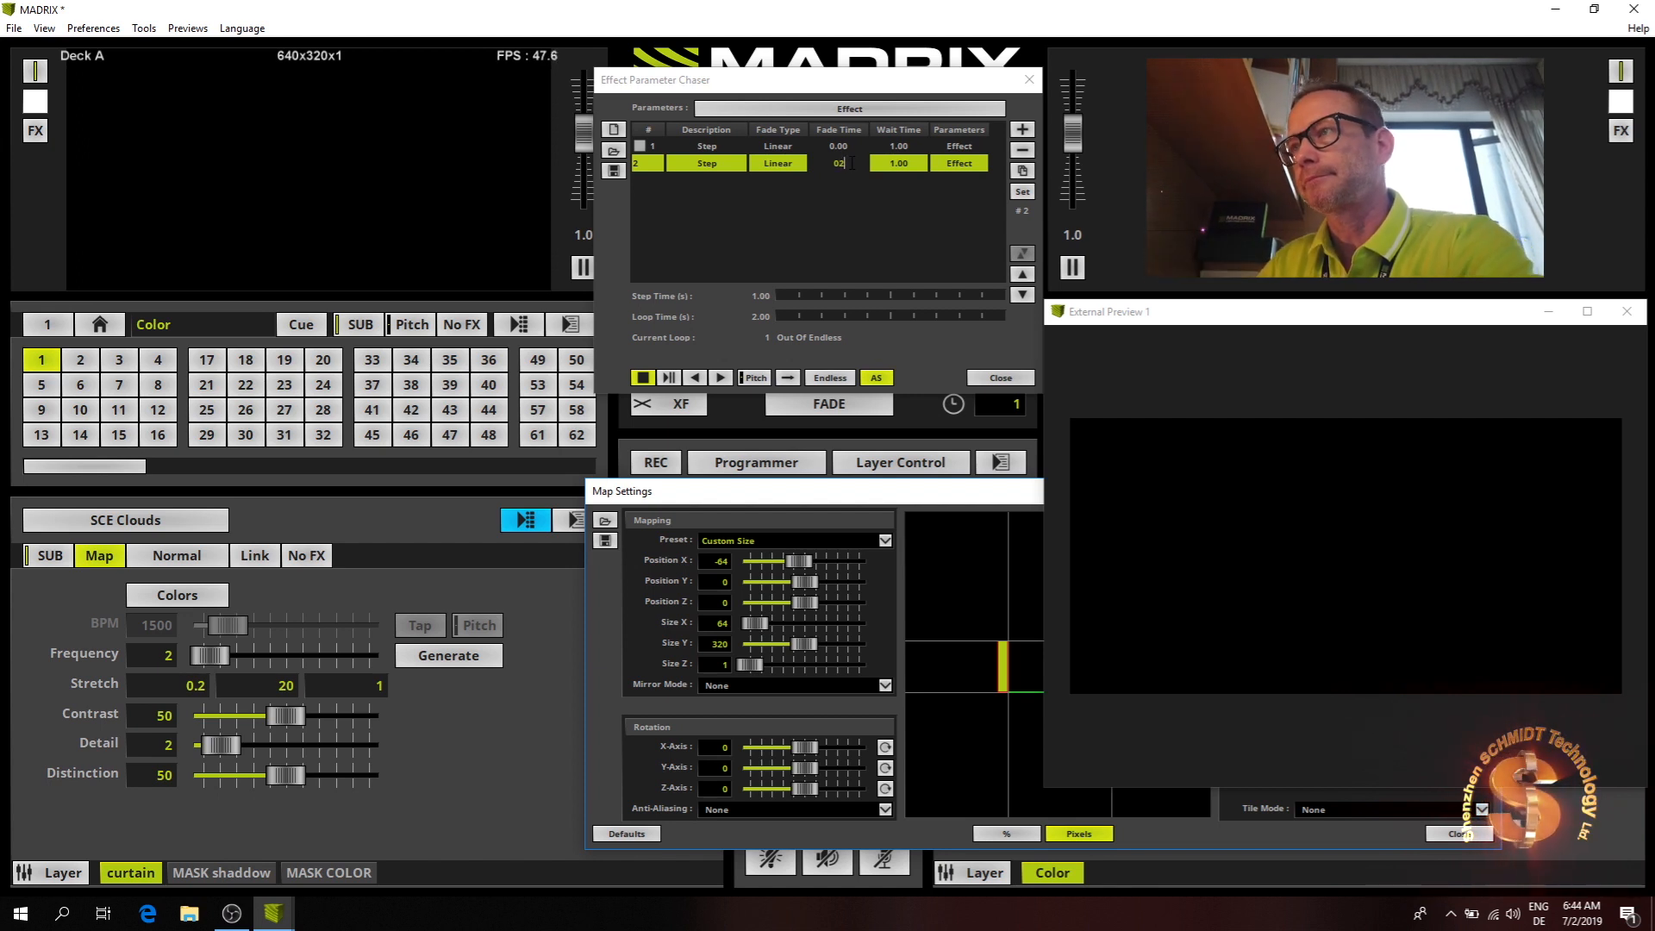
pyautogui.press('Return')
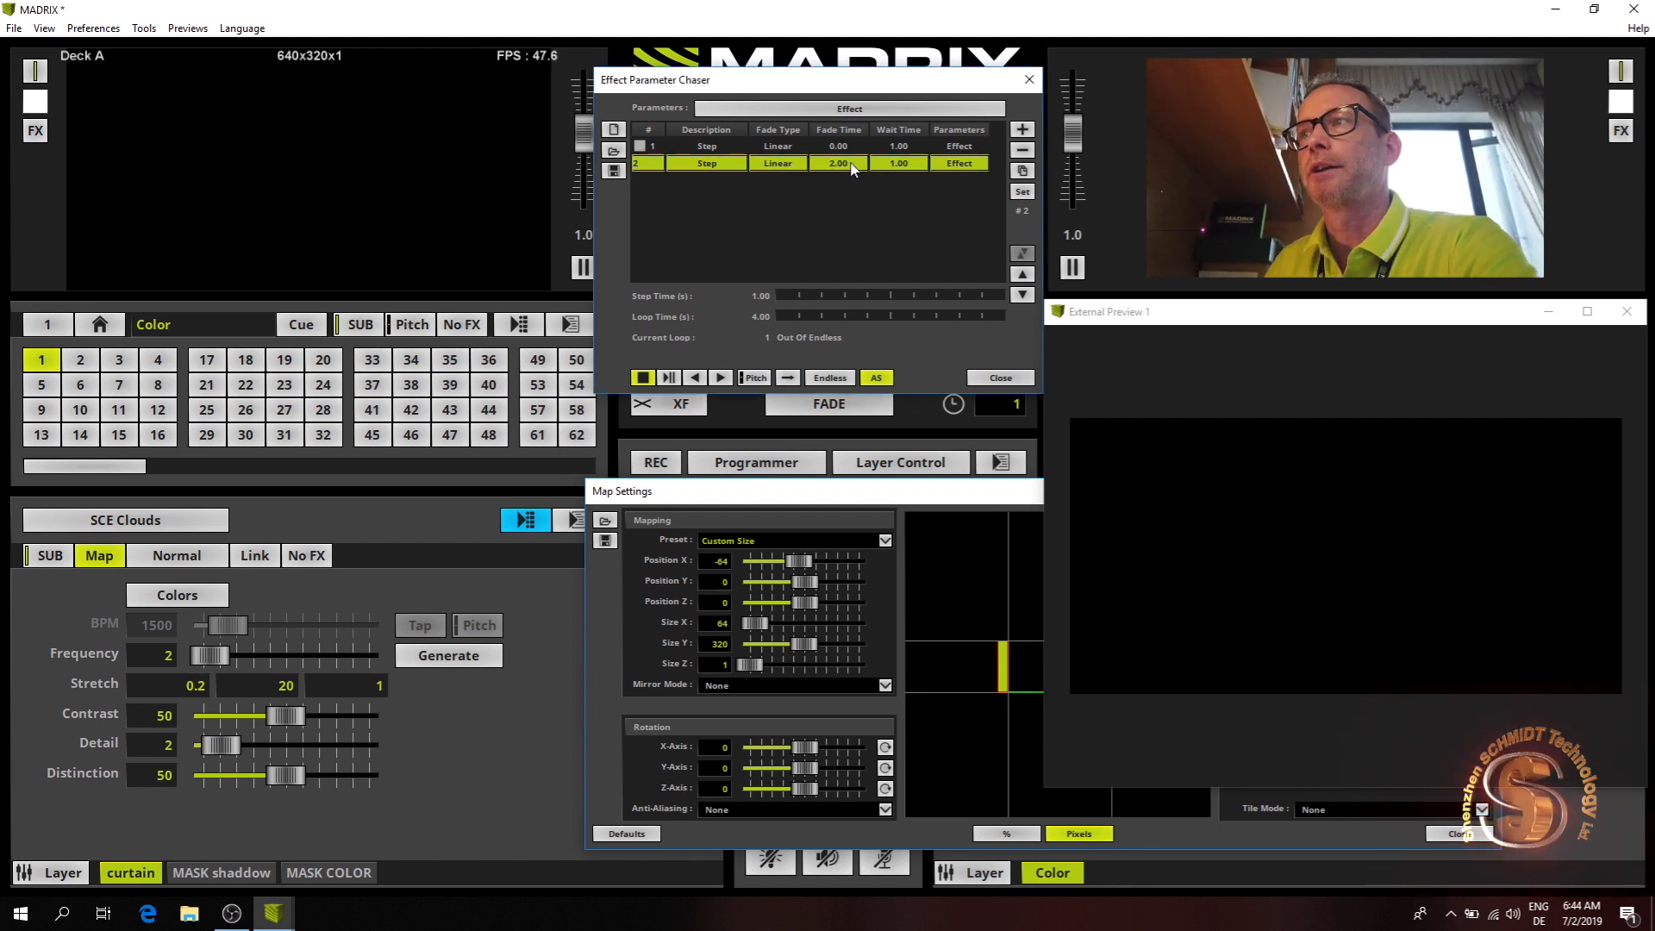
# - Set the first chaser step's fade time to 10 seconds and start the chaser playing
pyautogui.doubleClick(841, 147)
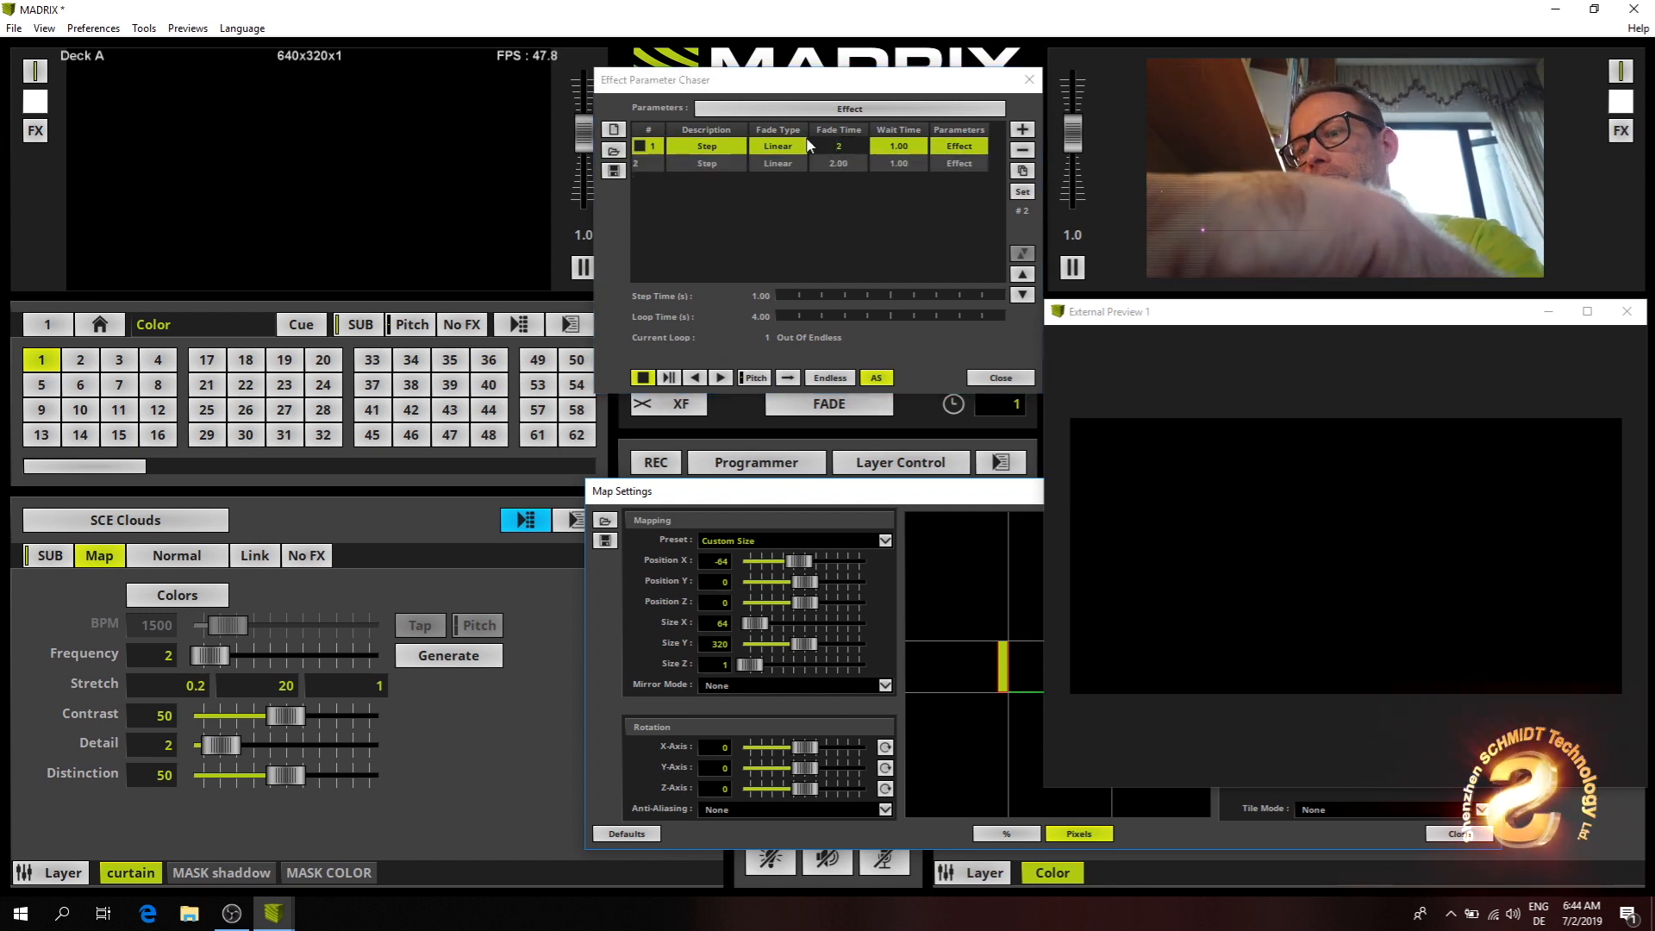
pyautogui.write('10')
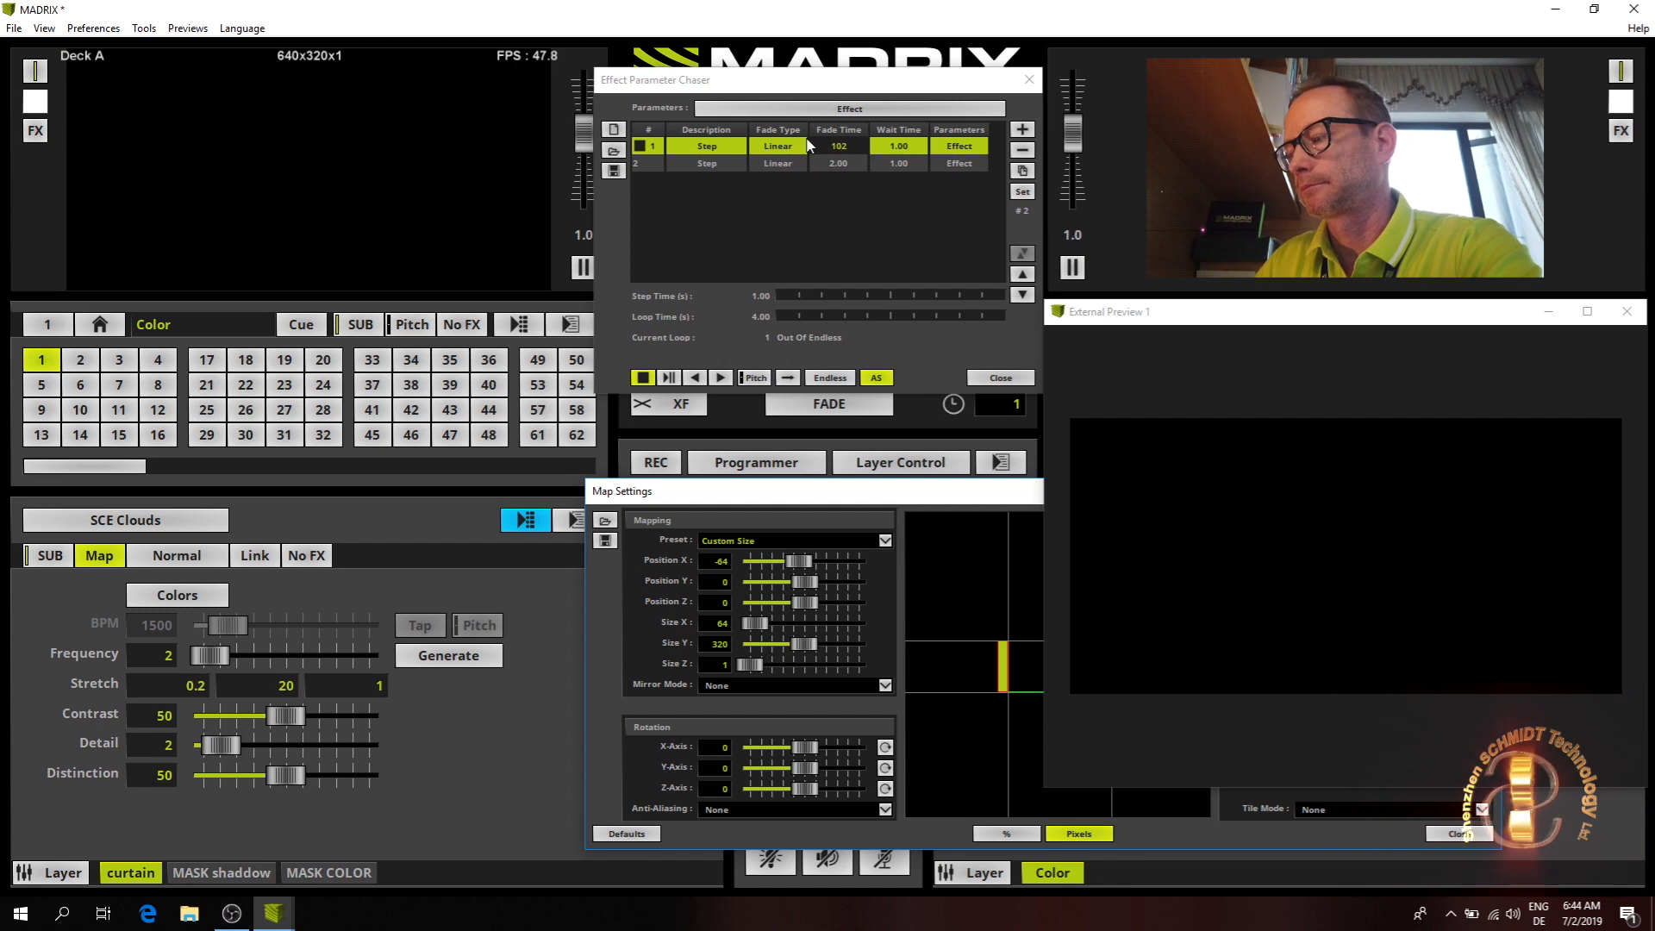
pyautogui.press('Return')
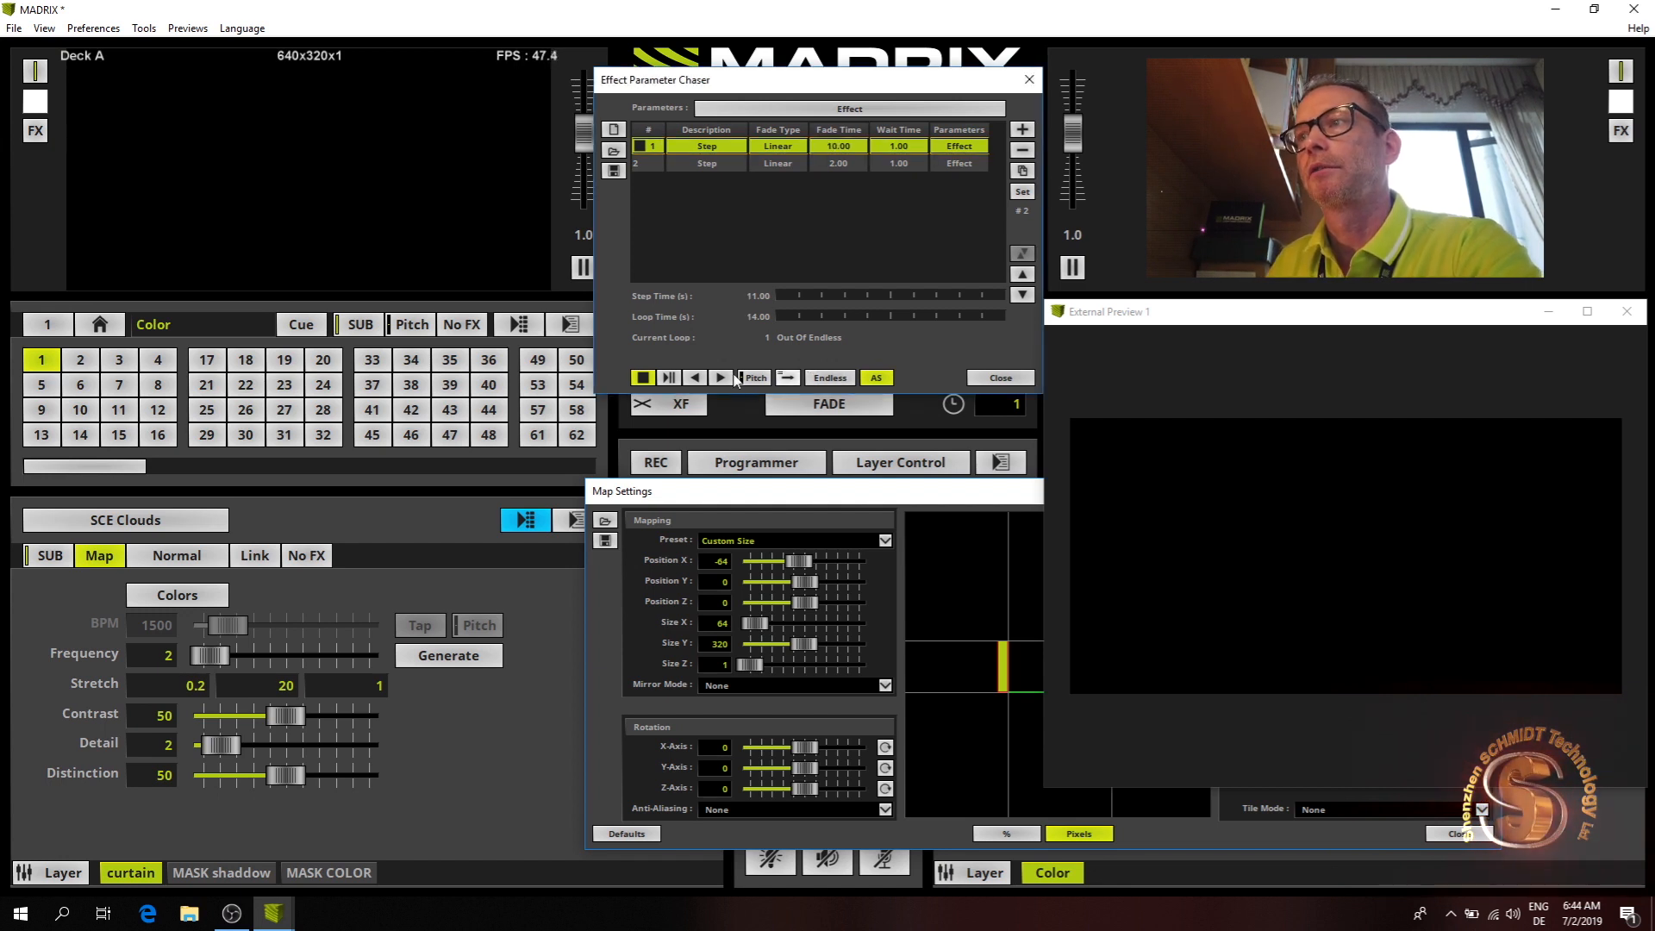
pyautogui.click(669, 379)
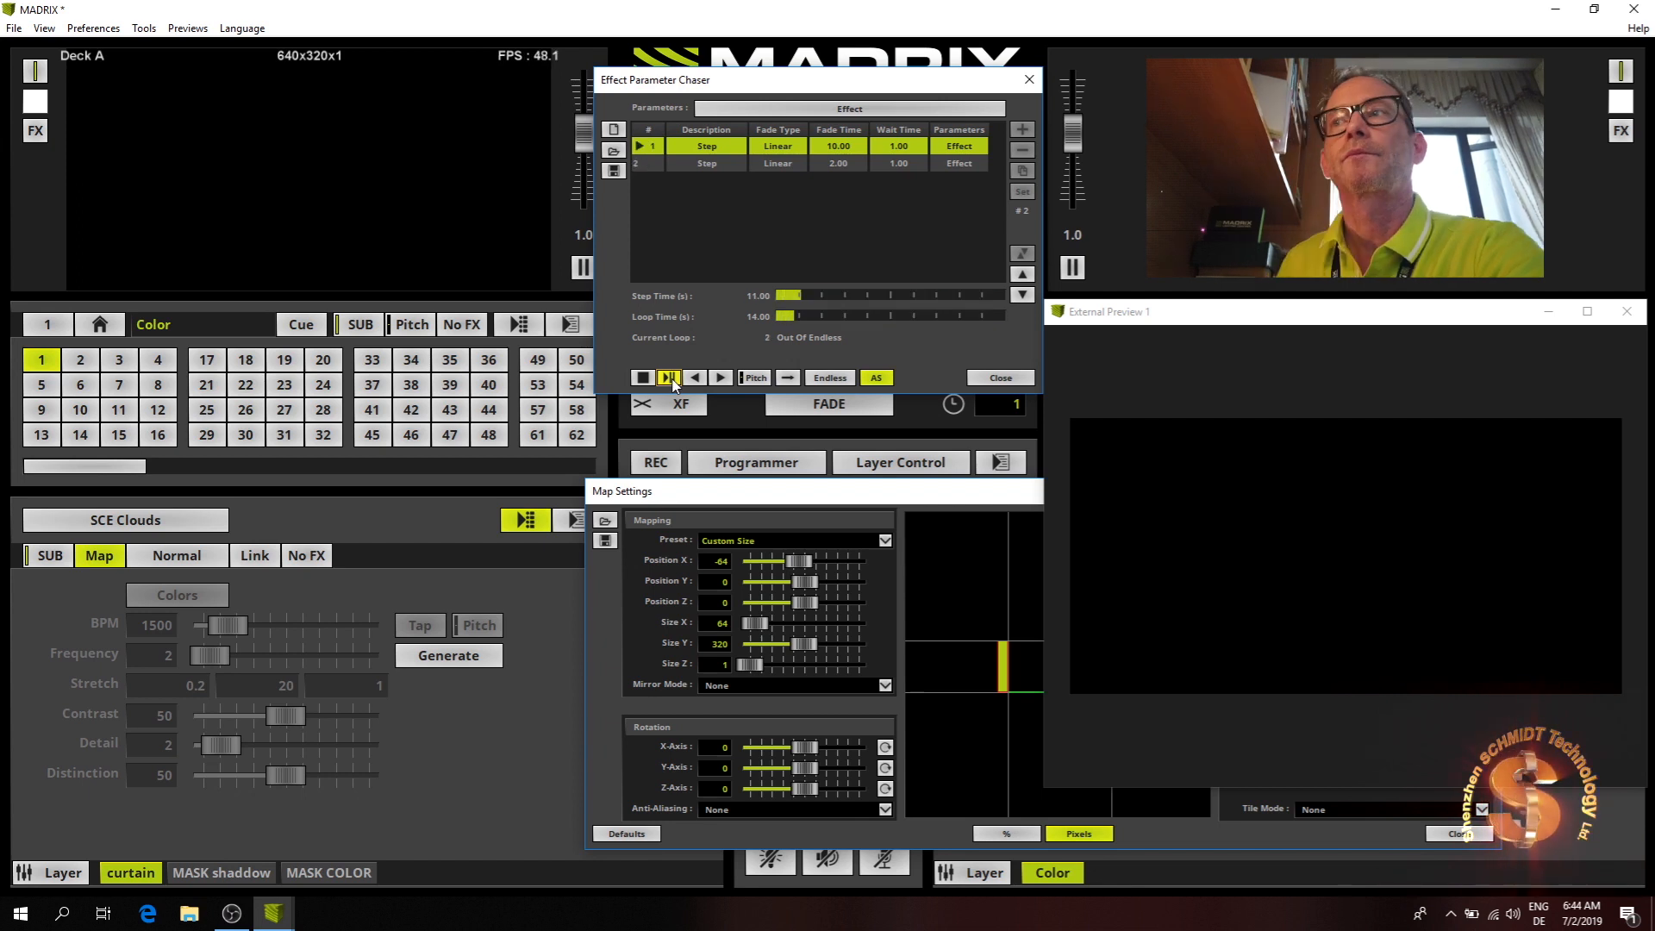
# - Stop the chaser and set the parameters it stores to All, covering both effect and layer settings
pyautogui.click(668, 380)
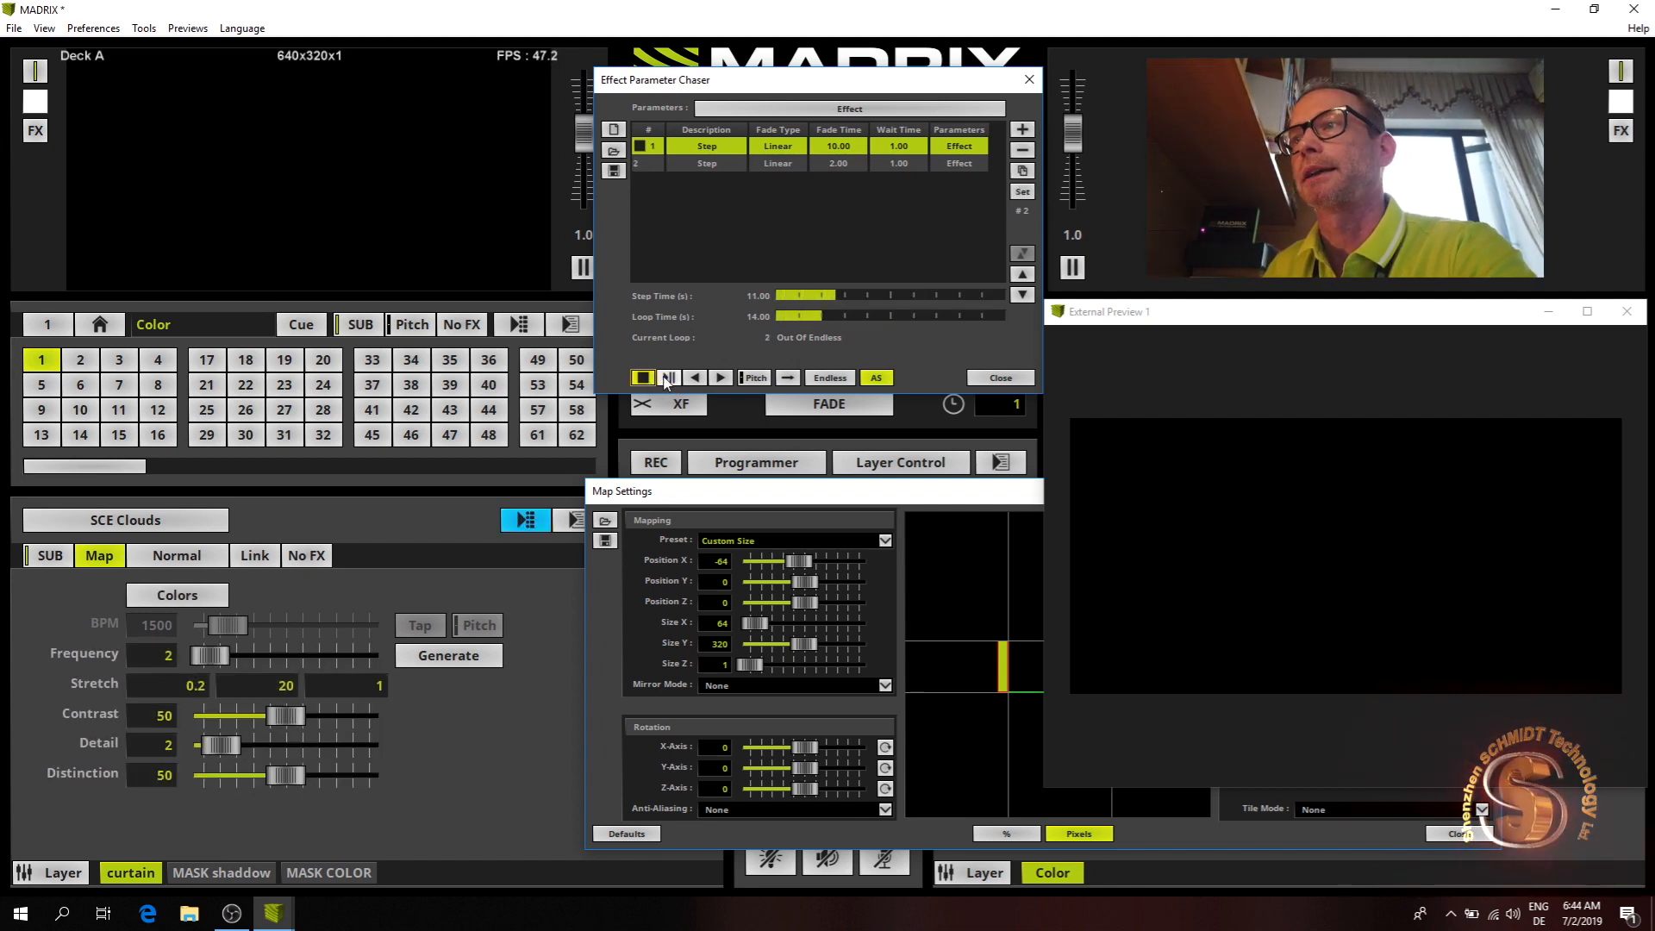
pyautogui.click(815, 109)
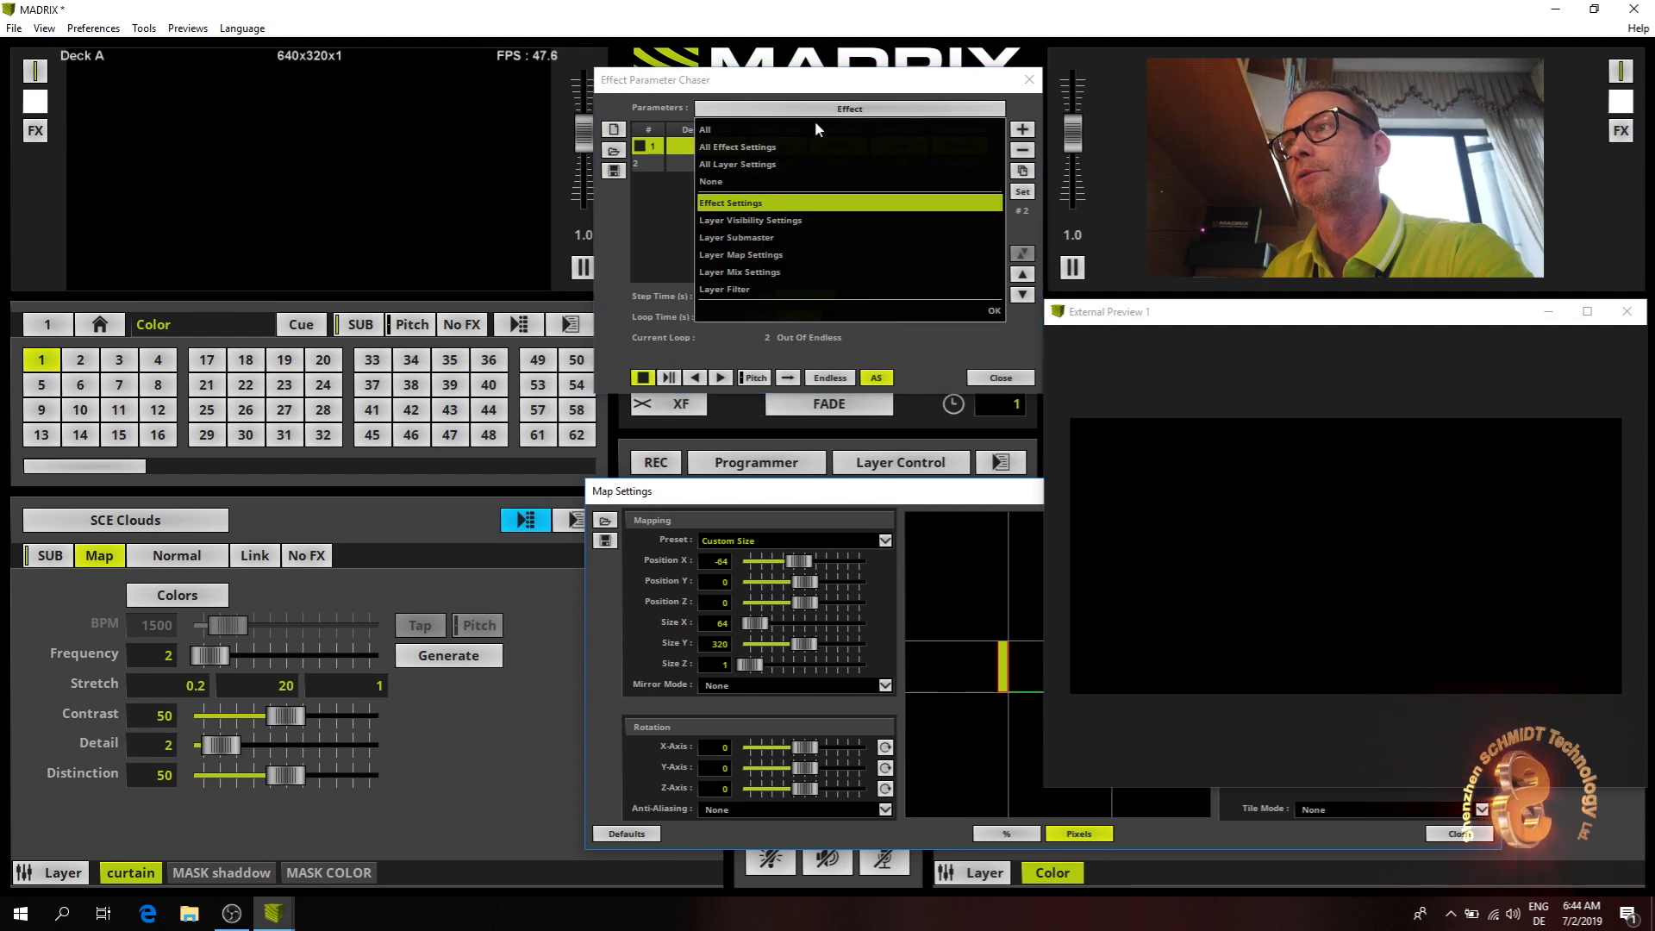
pyautogui.click(782, 131)
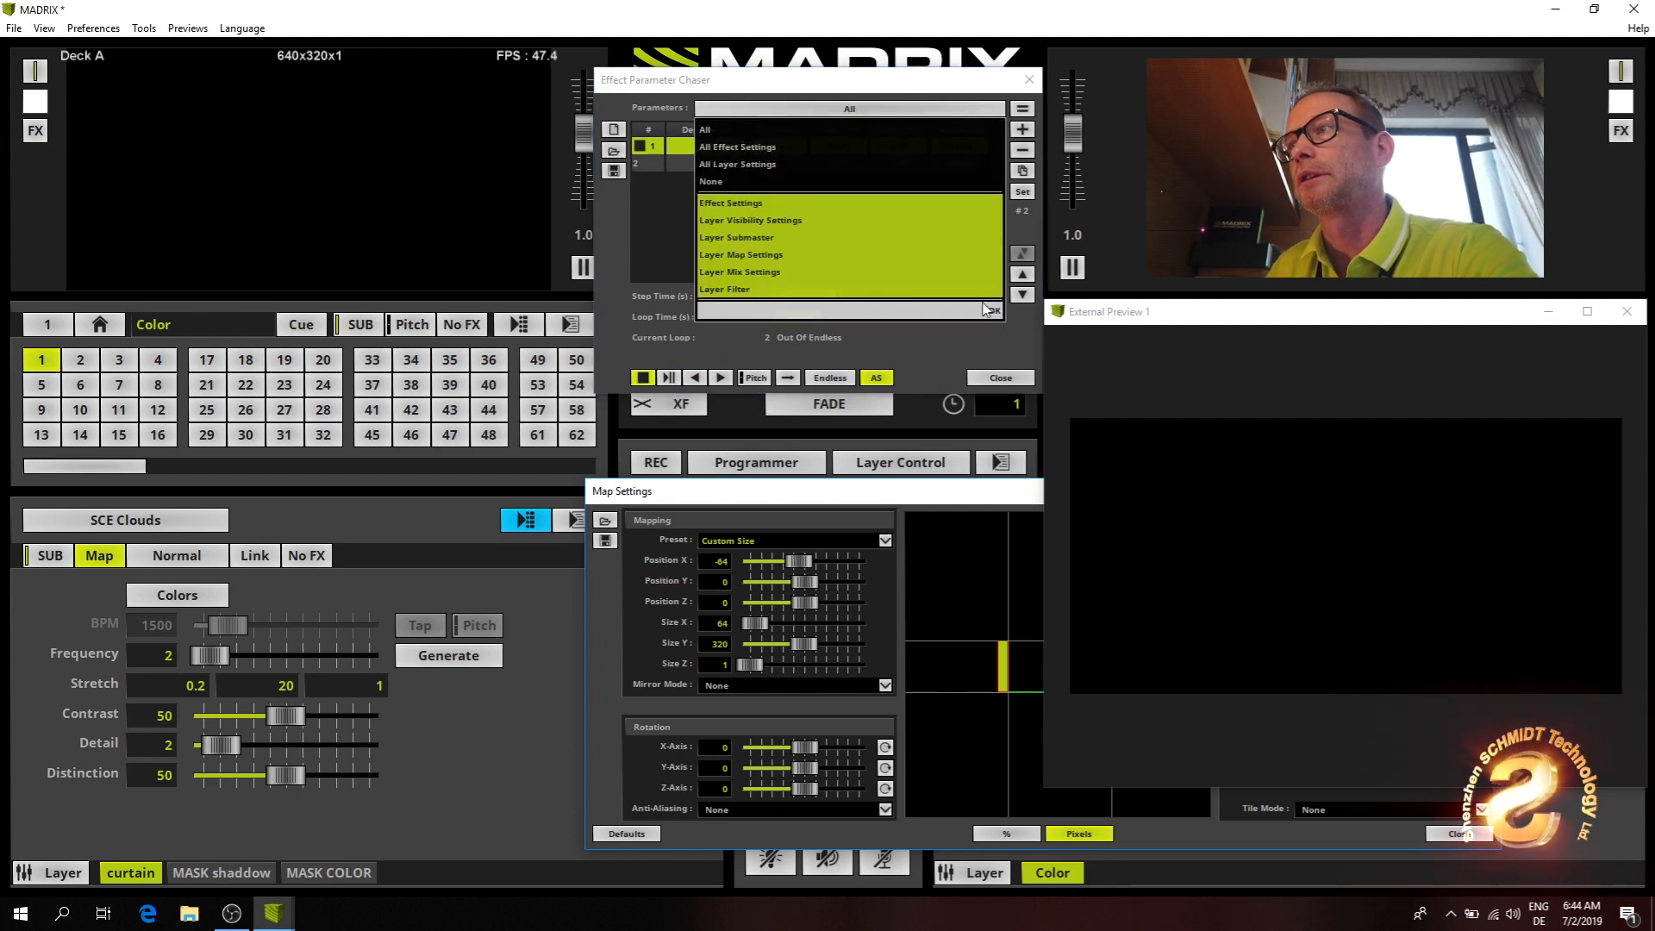
pyautogui.click(984, 309)
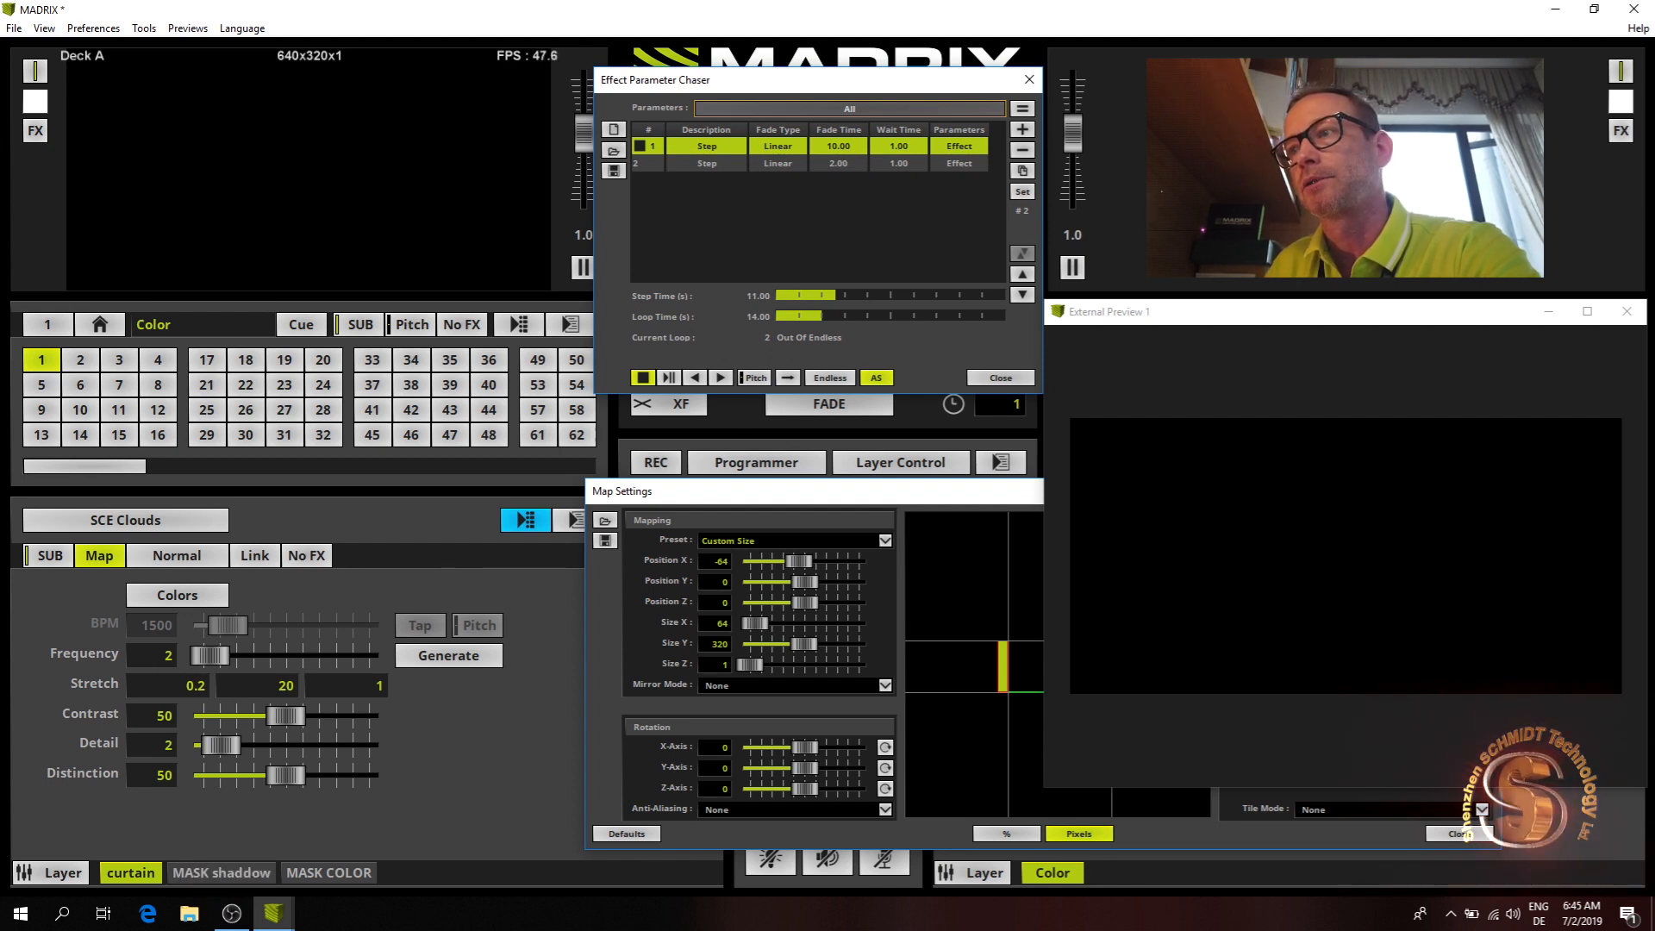
# - Reset the curtain layer's map to its defaults and store that full-size mapping in the first chaser step
pyautogui.click(655, 841)
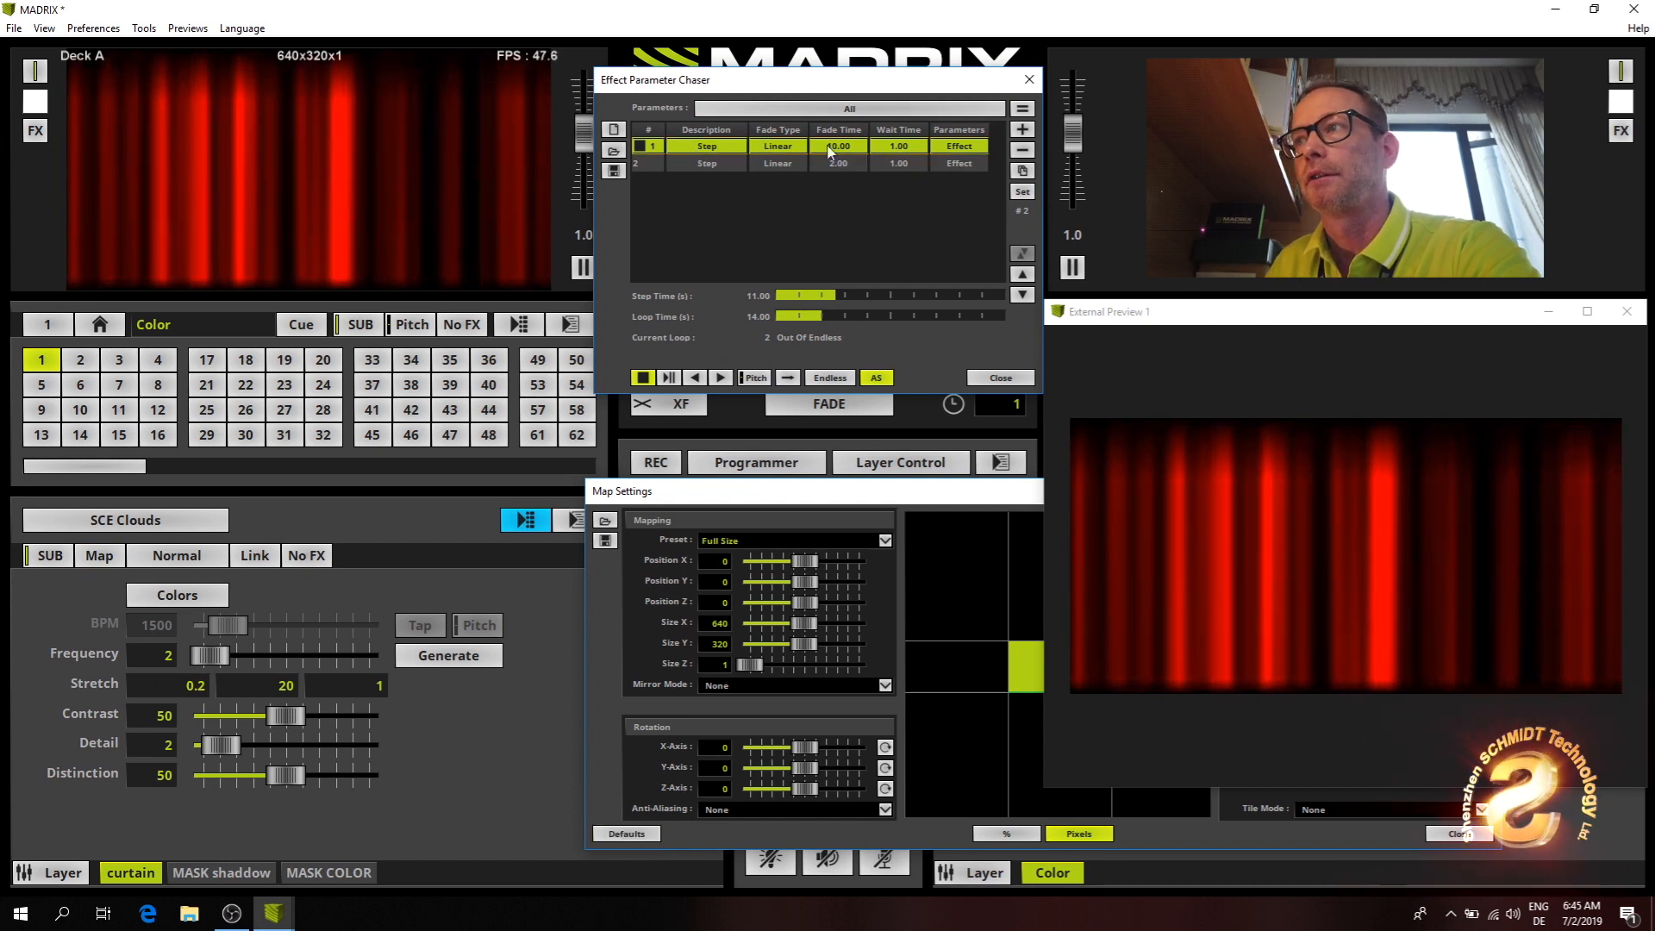
pyautogui.click(1022, 191)
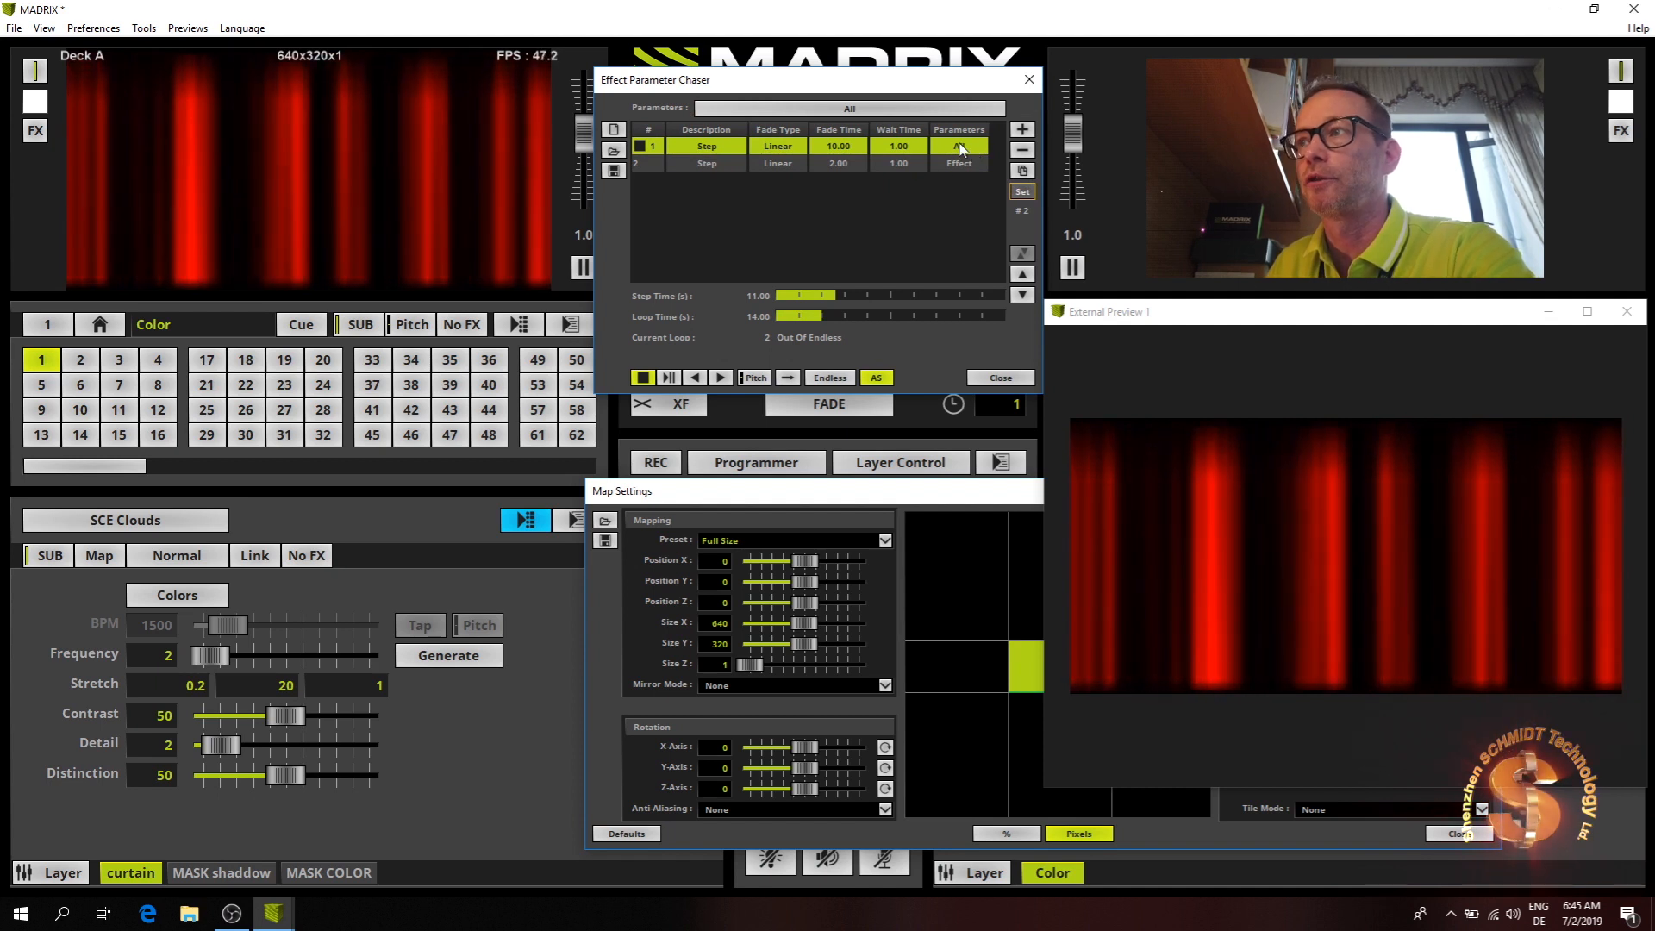
# - Set the map to Size X 64 and Position X -64, and store it in the second chaser step
pyautogui.click(648, 164)
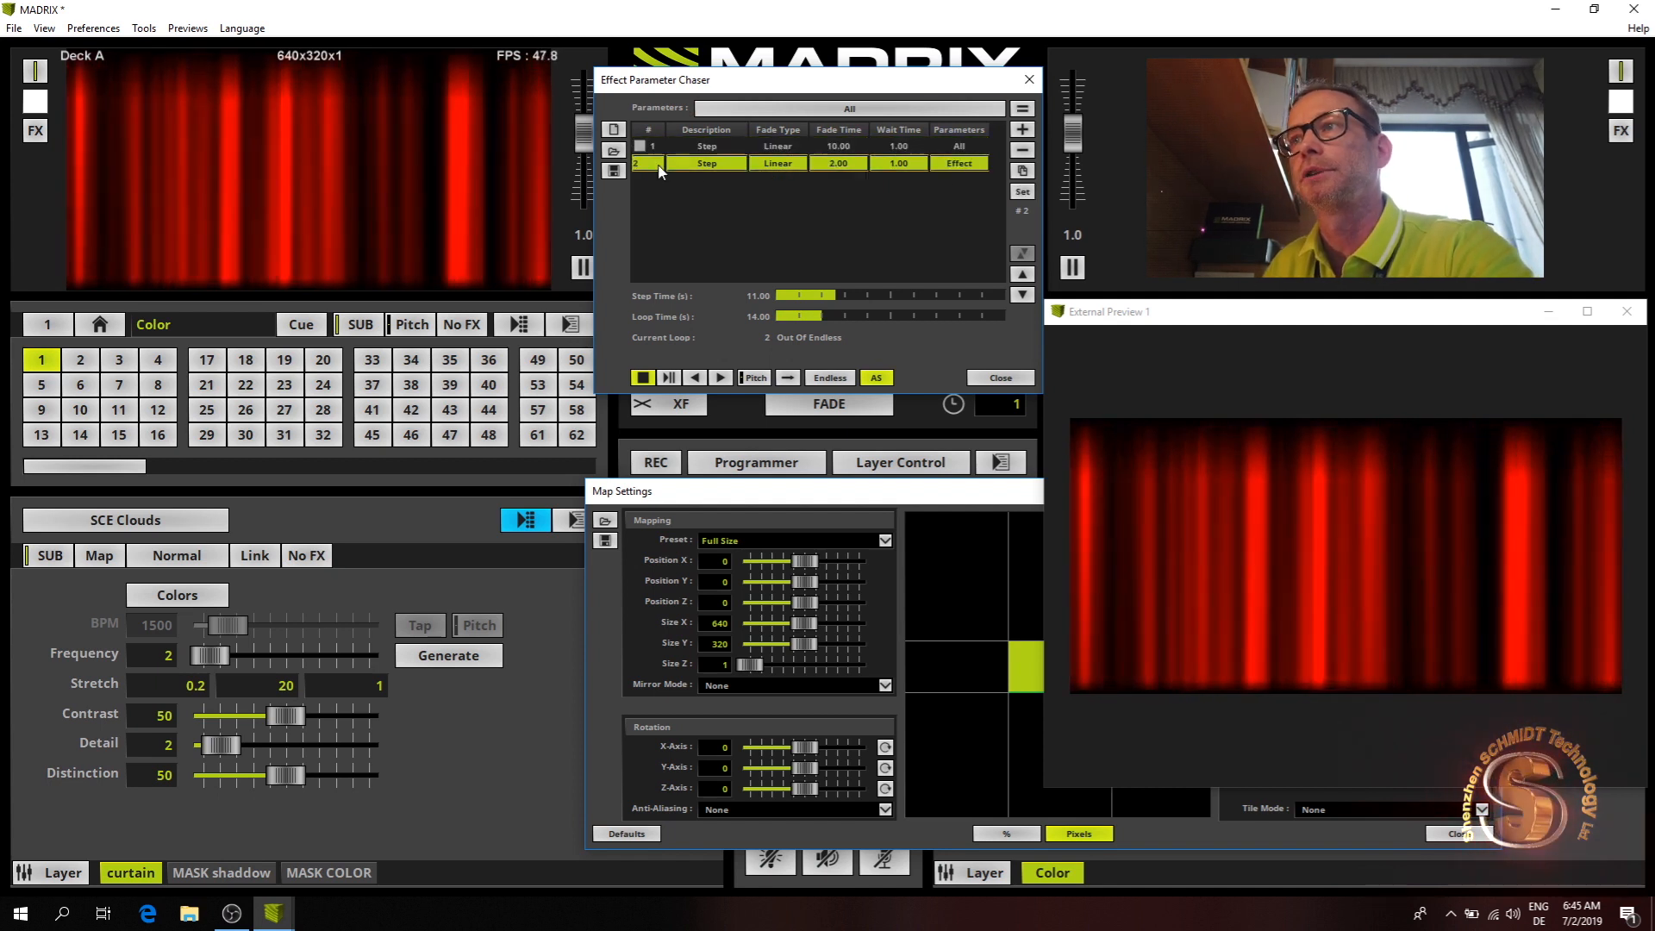
pyautogui.doubleClick(715, 623)
pyautogui.write('64')
pyautogui.press('Return')
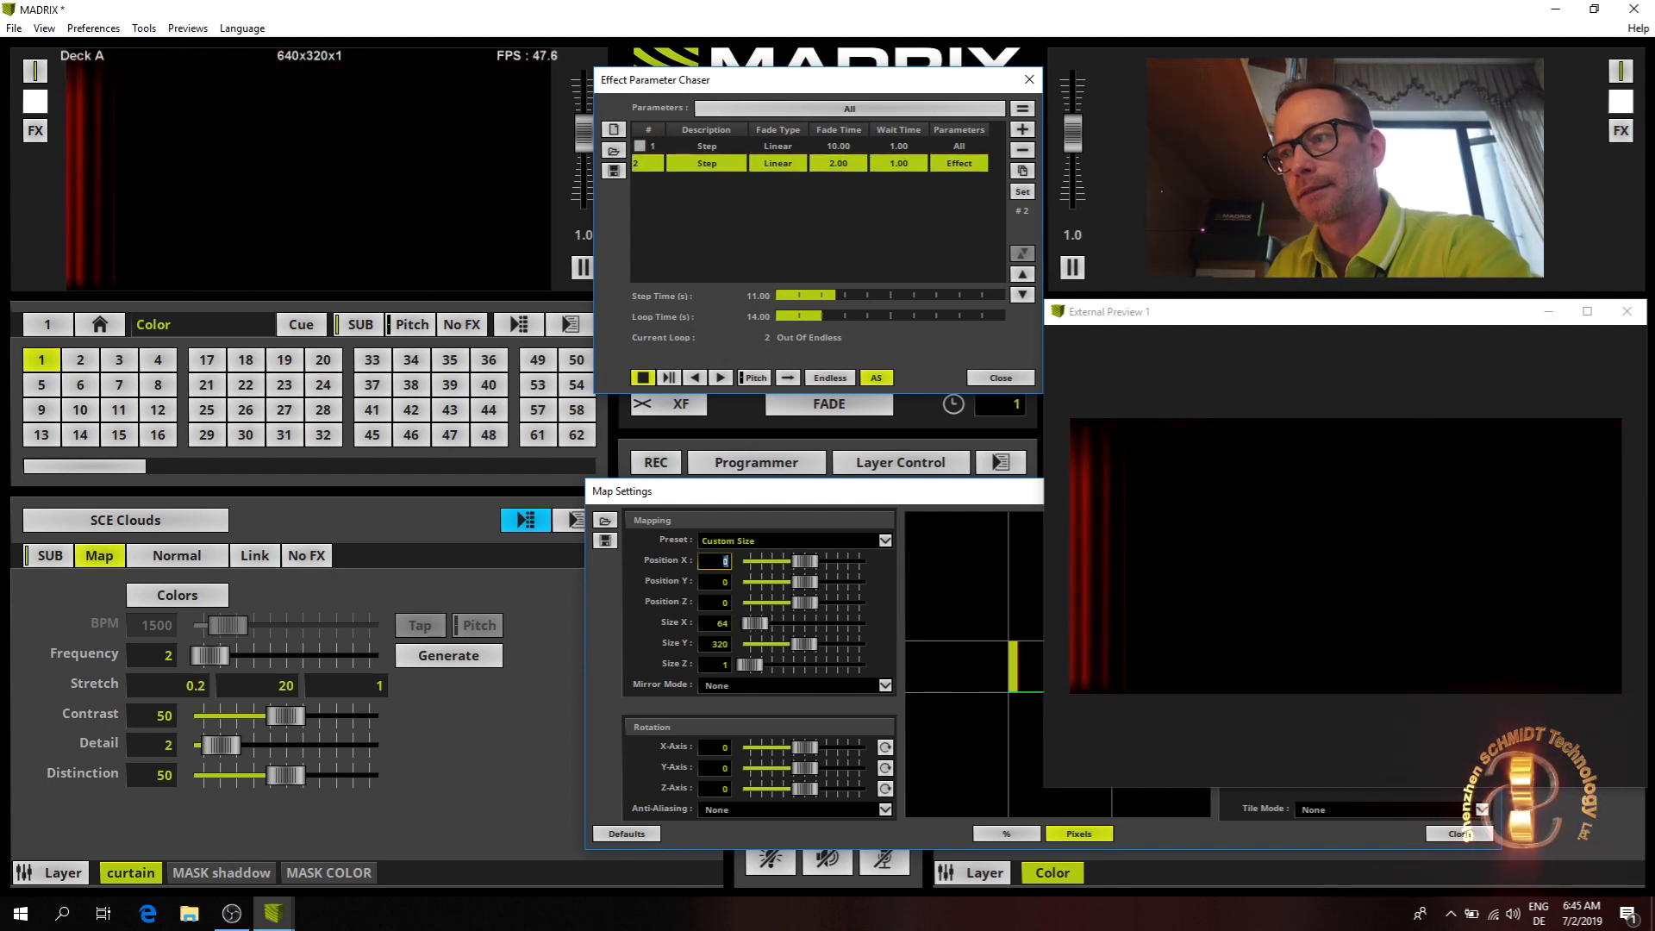
pyautogui.press('Down')
pyautogui.press('Down')
pyautogui.press('Down')
pyautogui.press('Down')
pyautogui.press('Down')
pyautogui.press('Down')
pyautogui.press('Down')
pyautogui.press('Down')
pyautogui.press('Down')
pyautogui.press('Down')
pyautogui.press('Down')
pyautogui.press('Down')
pyautogui.press('Down')
pyautogui.press('Down')
pyautogui.press('Down')
pyautogui.press('Down')
pyautogui.press('Down')
pyautogui.press('Down')
pyautogui.press('Down')
pyautogui.press('Down')
pyautogui.press('Down')
pyautogui.press('Down')
pyautogui.press('Down')
pyautogui.press('Down')
pyautogui.press('Down')
pyautogui.press('Down')
pyautogui.press('Down')
pyautogui.press('Down')
pyautogui.press('Down')
pyautogui.press('Down')
pyautogui.press('Down')
pyautogui.press('Down')
pyautogui.press('Down')
pyautogui.press('Down')
pyautogui.press('Down')
pyautogui.press('Down')
pyautogui.press('Down')
pyautogui.press('Down')
pyautogui.press('Down')
pyautogui.press('Down')
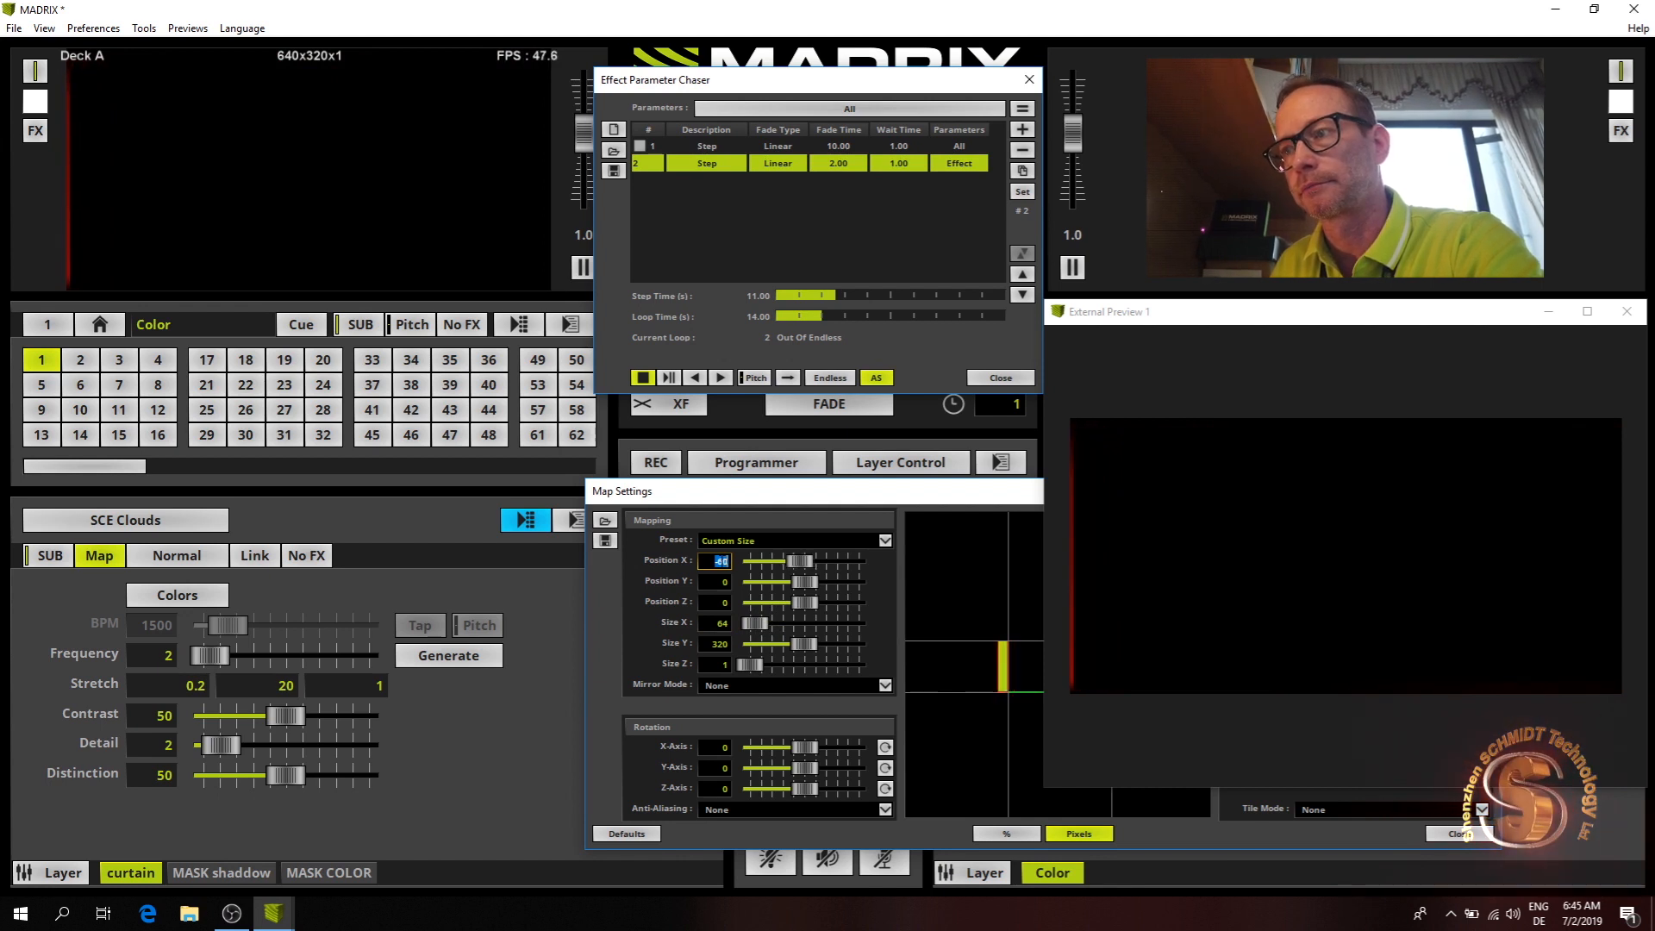
pyautogui.press('Down')
pyautogui.press('Down')
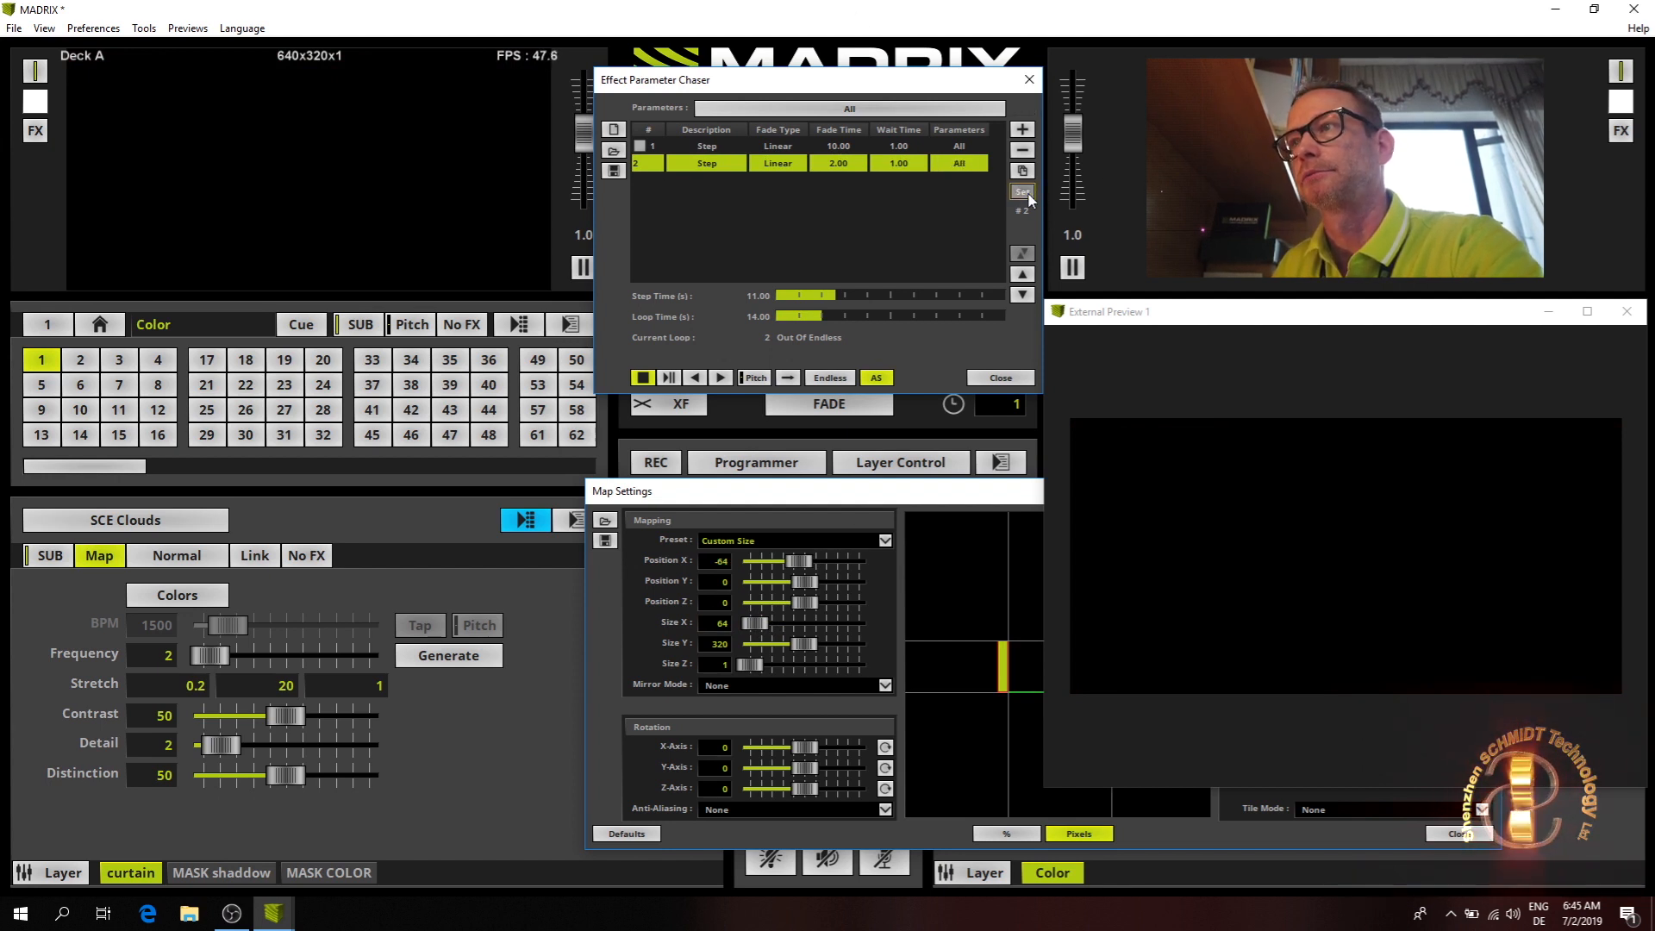
# - Run the first and second chaser steps individually to check how the curtain moves between the two mappings
pyautogui.click(655, 165)
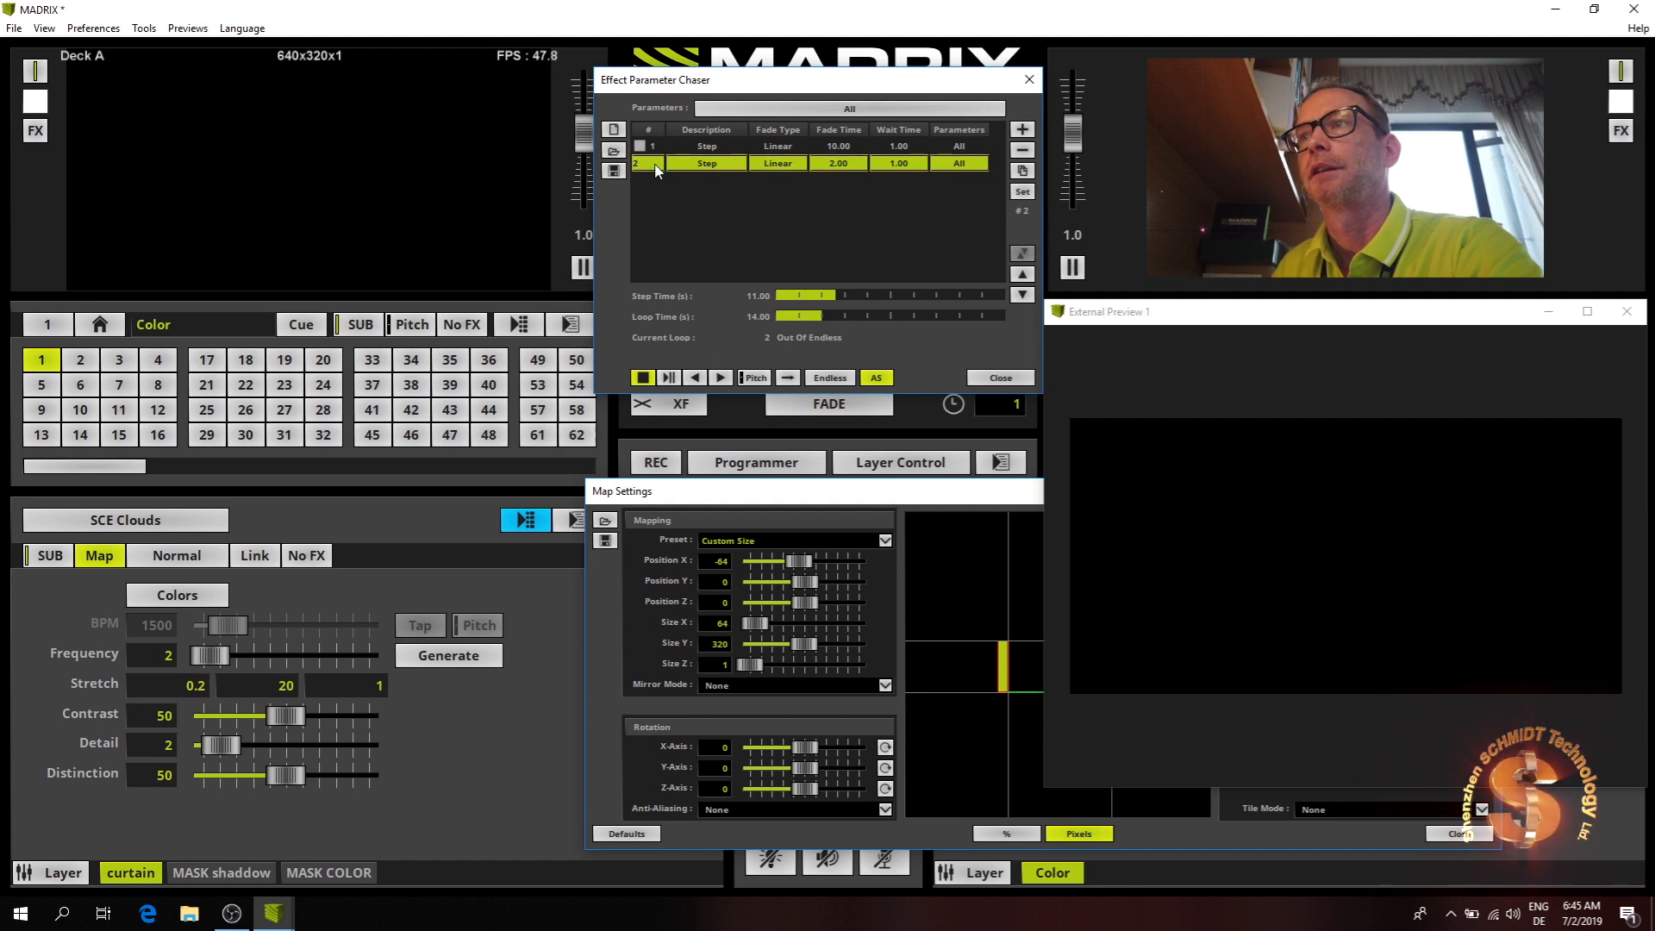
pyautogui.doubleClick(652, 149)
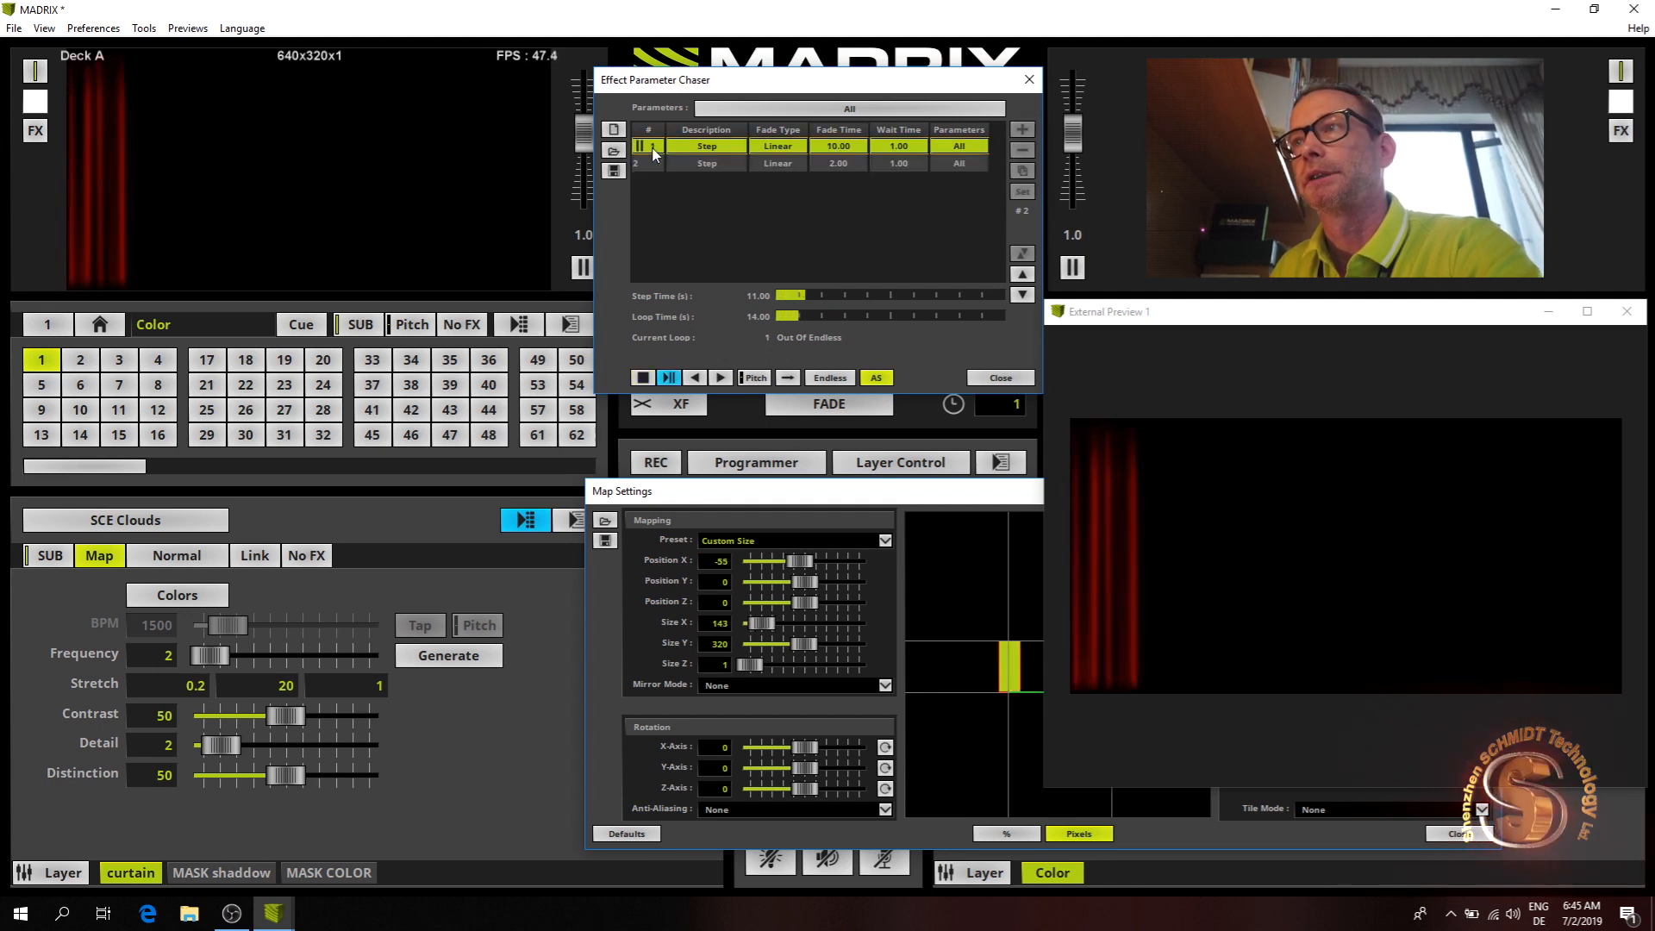
pyautogui.doubleClick(654, 163)
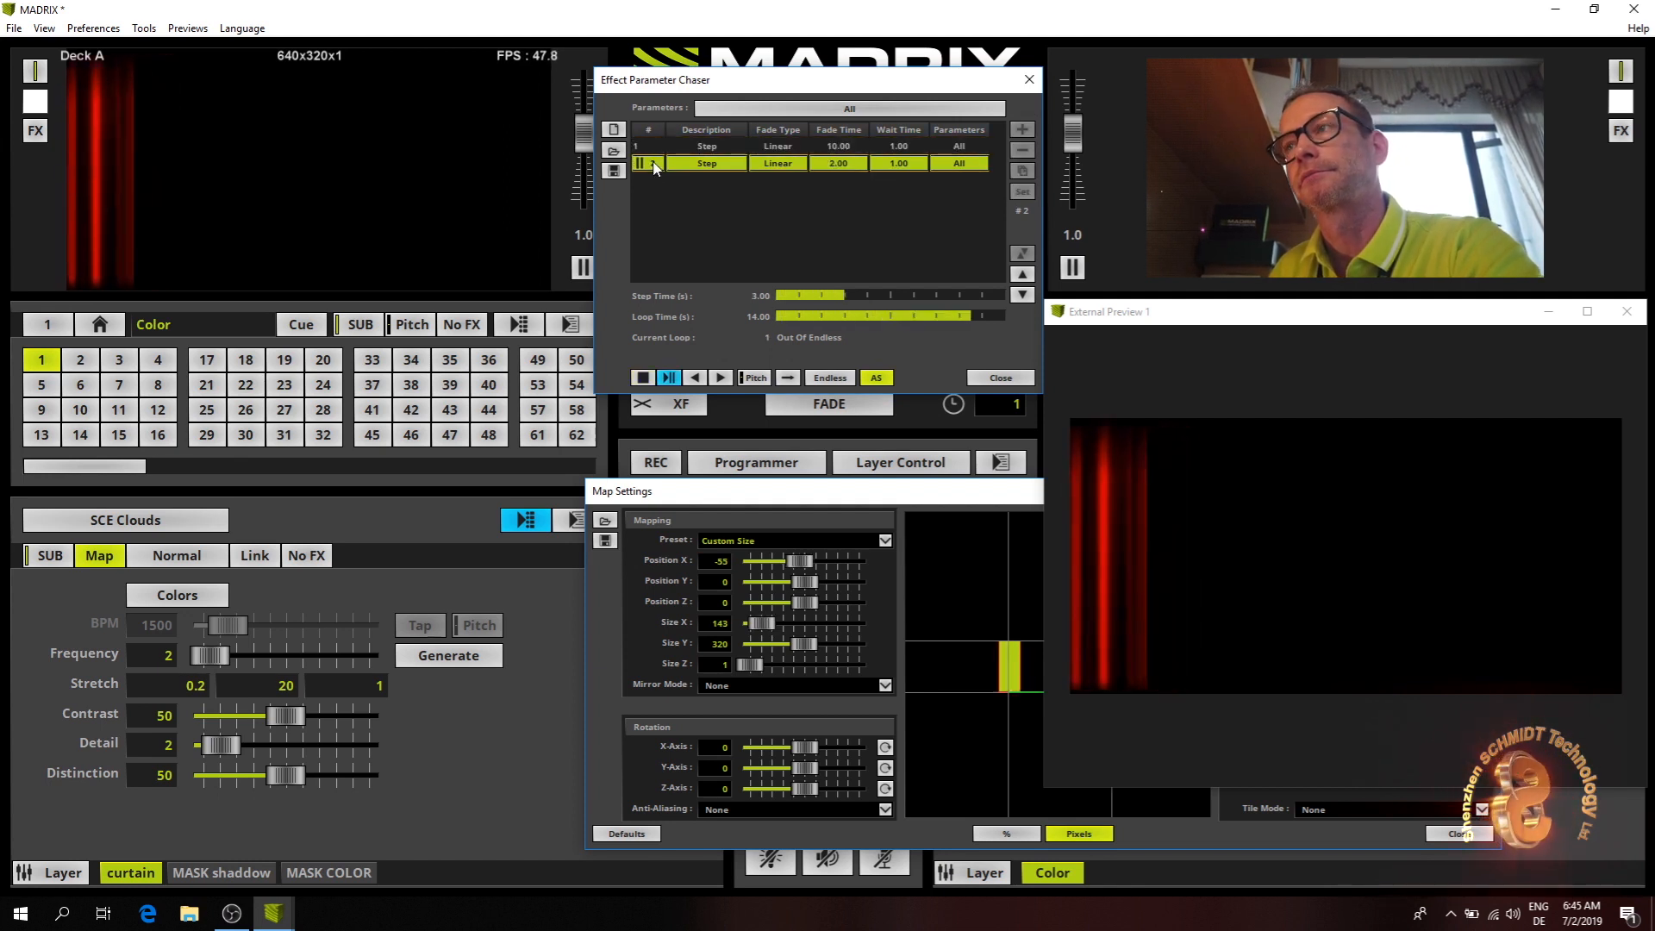
# - Set the wait time of both chaser steps to 0 seconds
pyautogui.doubleClick(909, 147)
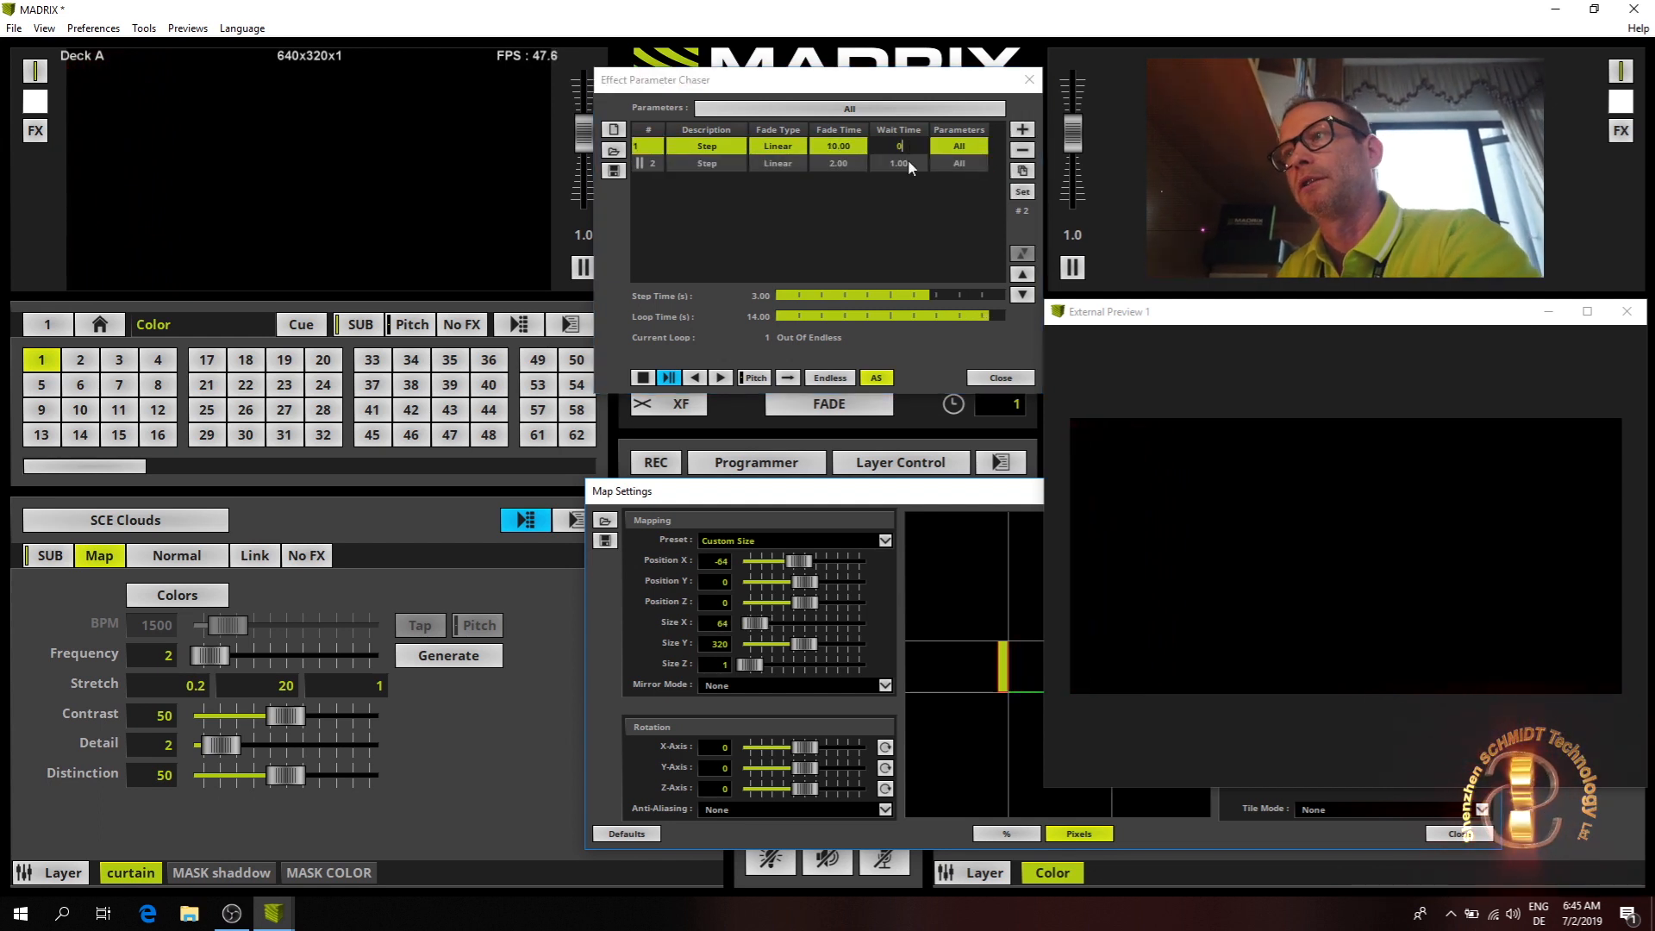
pyautogui.click(909, 162)
pyautogui.doubleClick(910, 164)
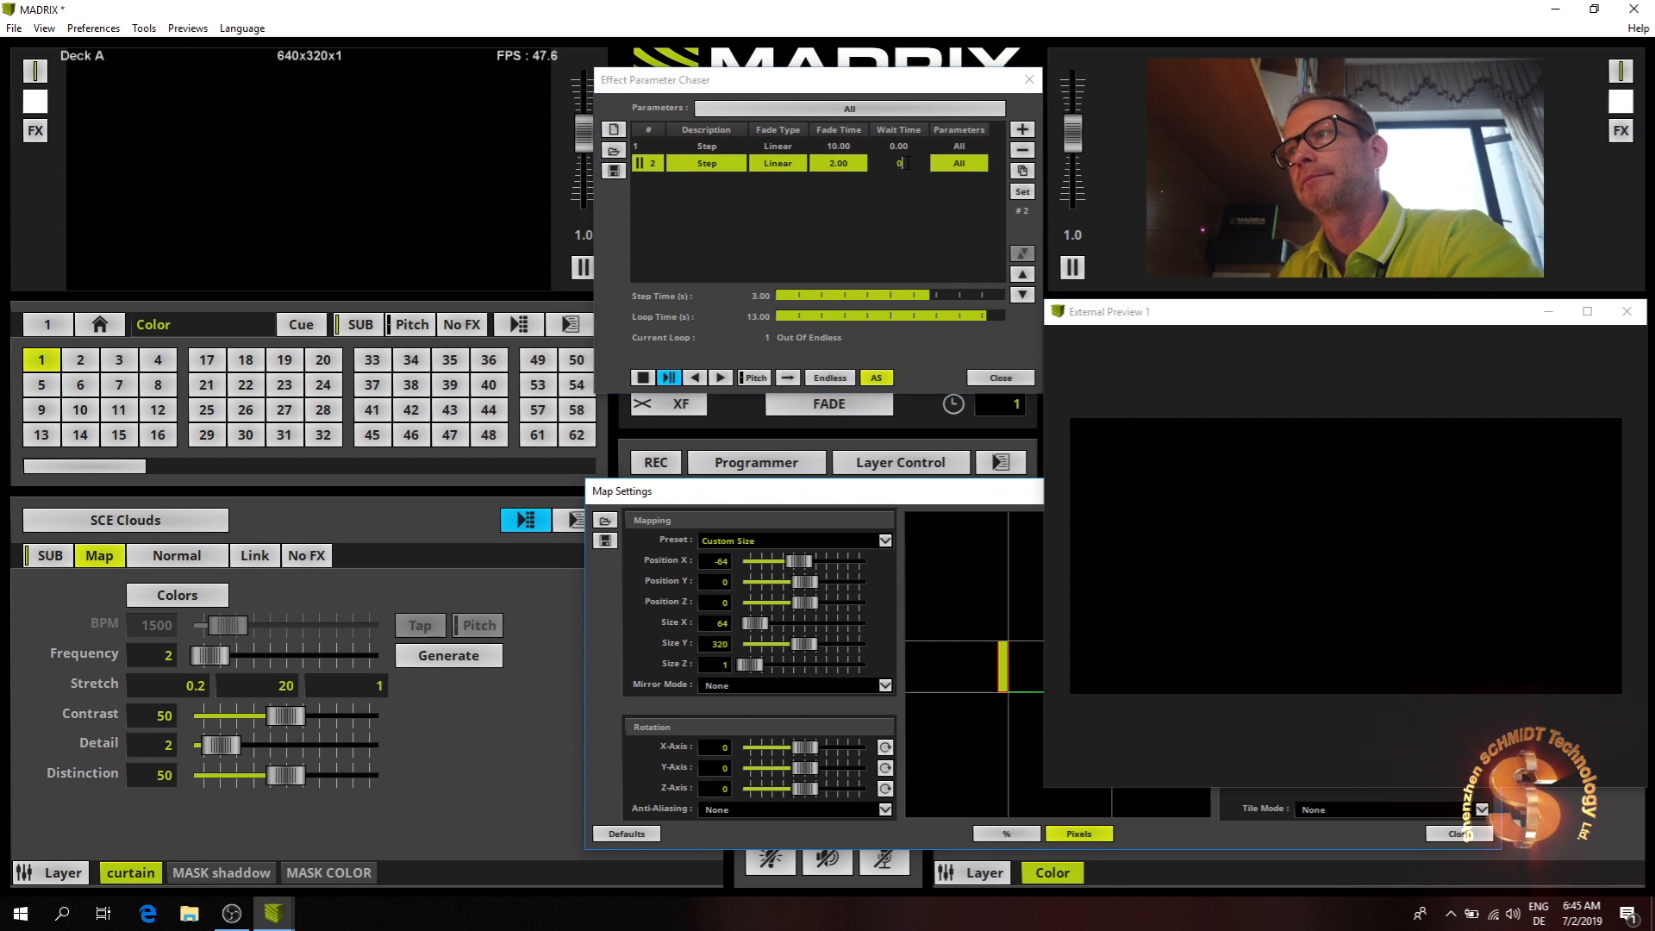
pyautogui.press('Return')
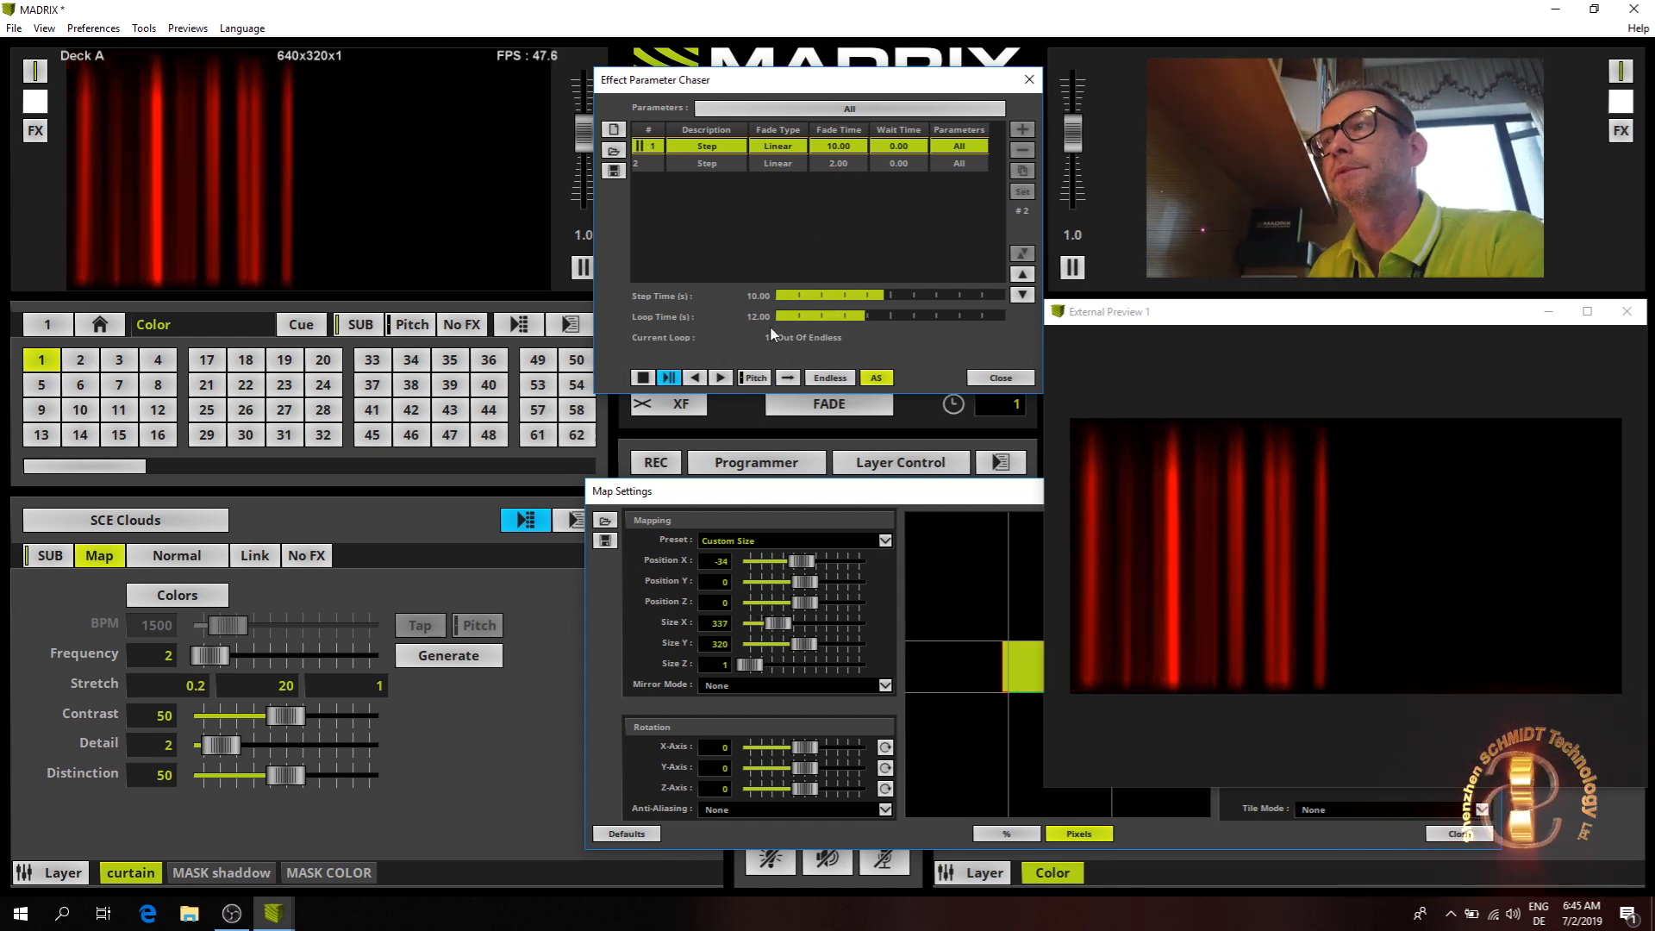
# - Give the first chaser step a wait time of 10 seconds and a fade time of 0, and recall that step
pyautogui.doubleClick(893, 147)
pyautogui.write('10')
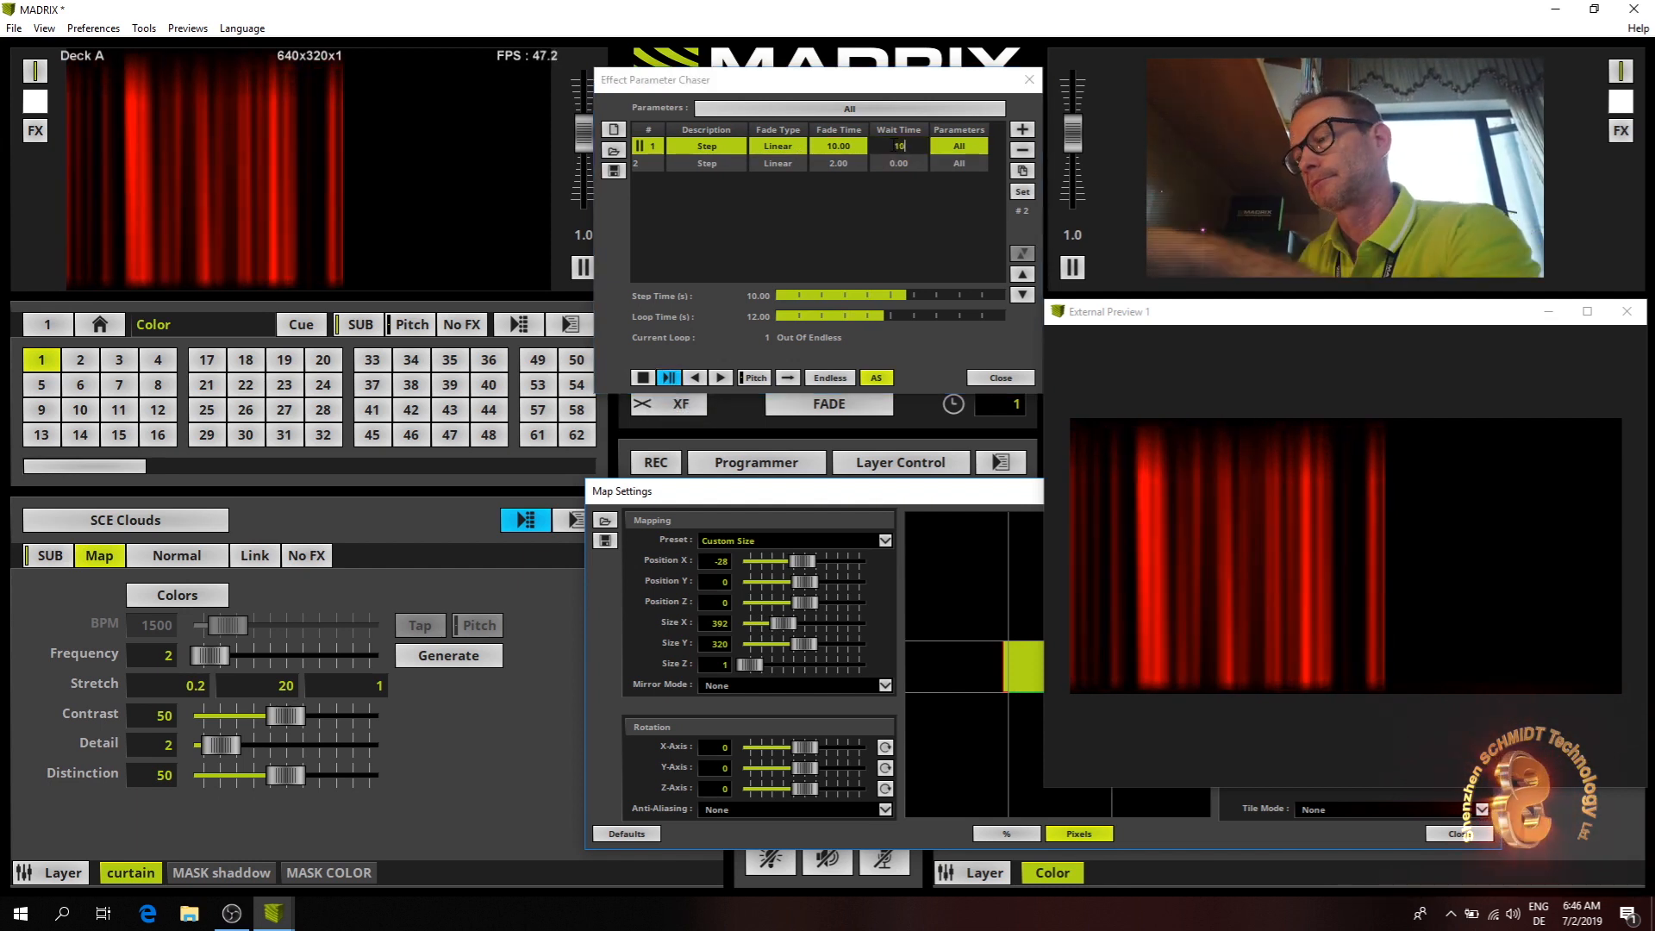
pyautogui.press('Return')
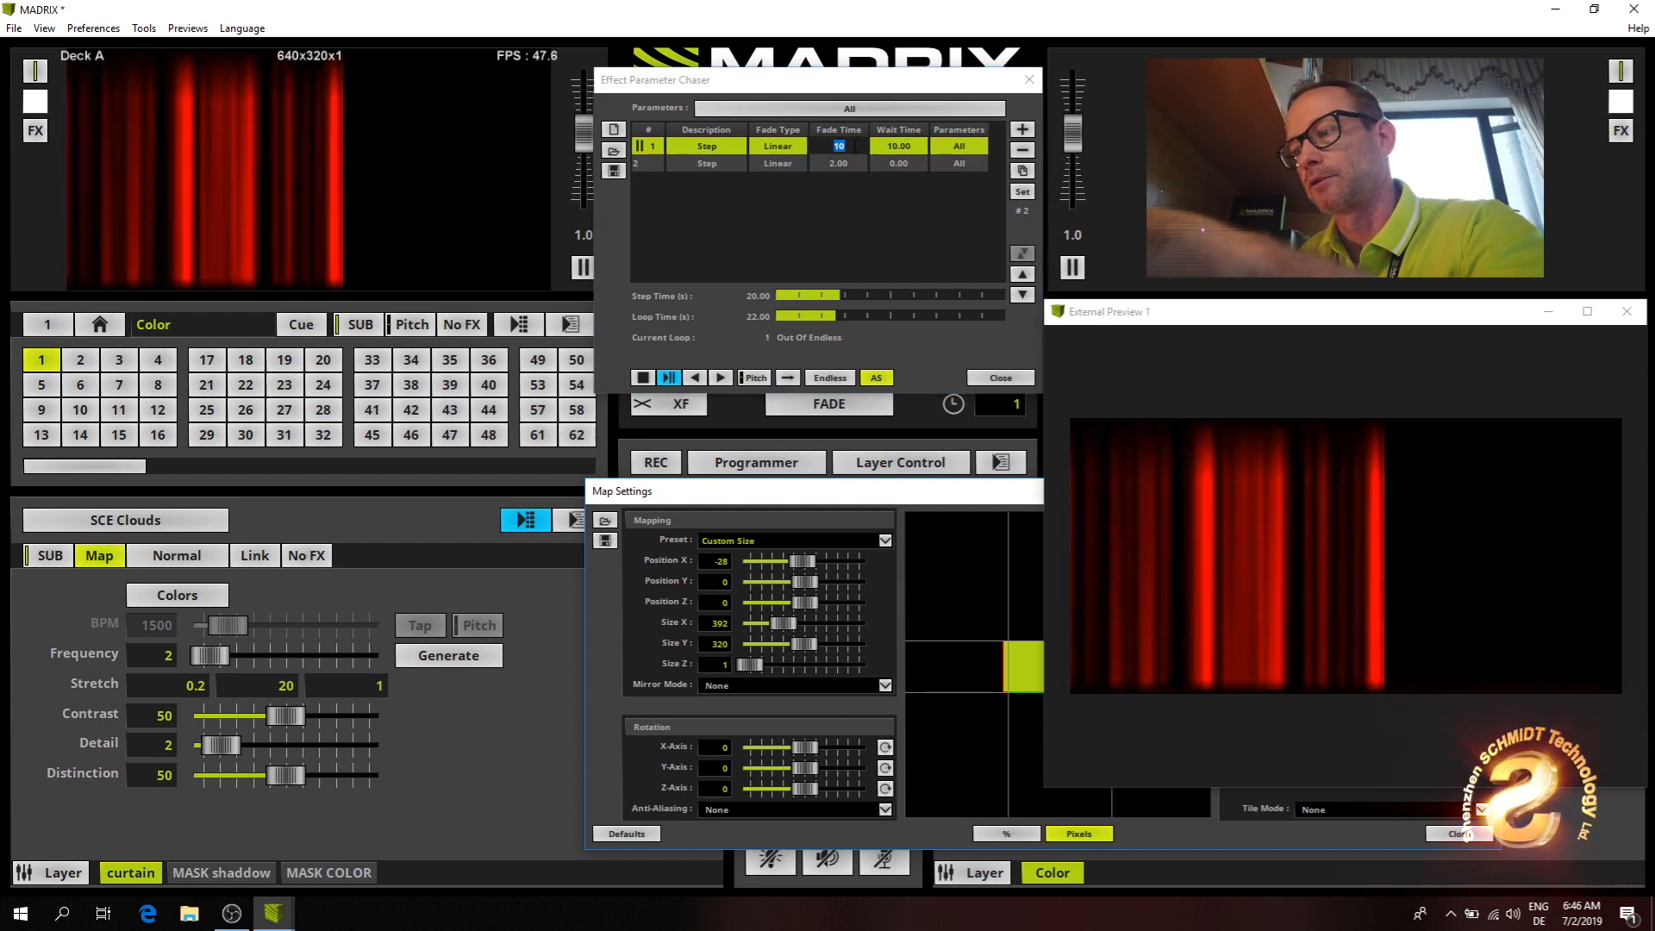
pyautogui.write('0')
pyautogui.press('Return')
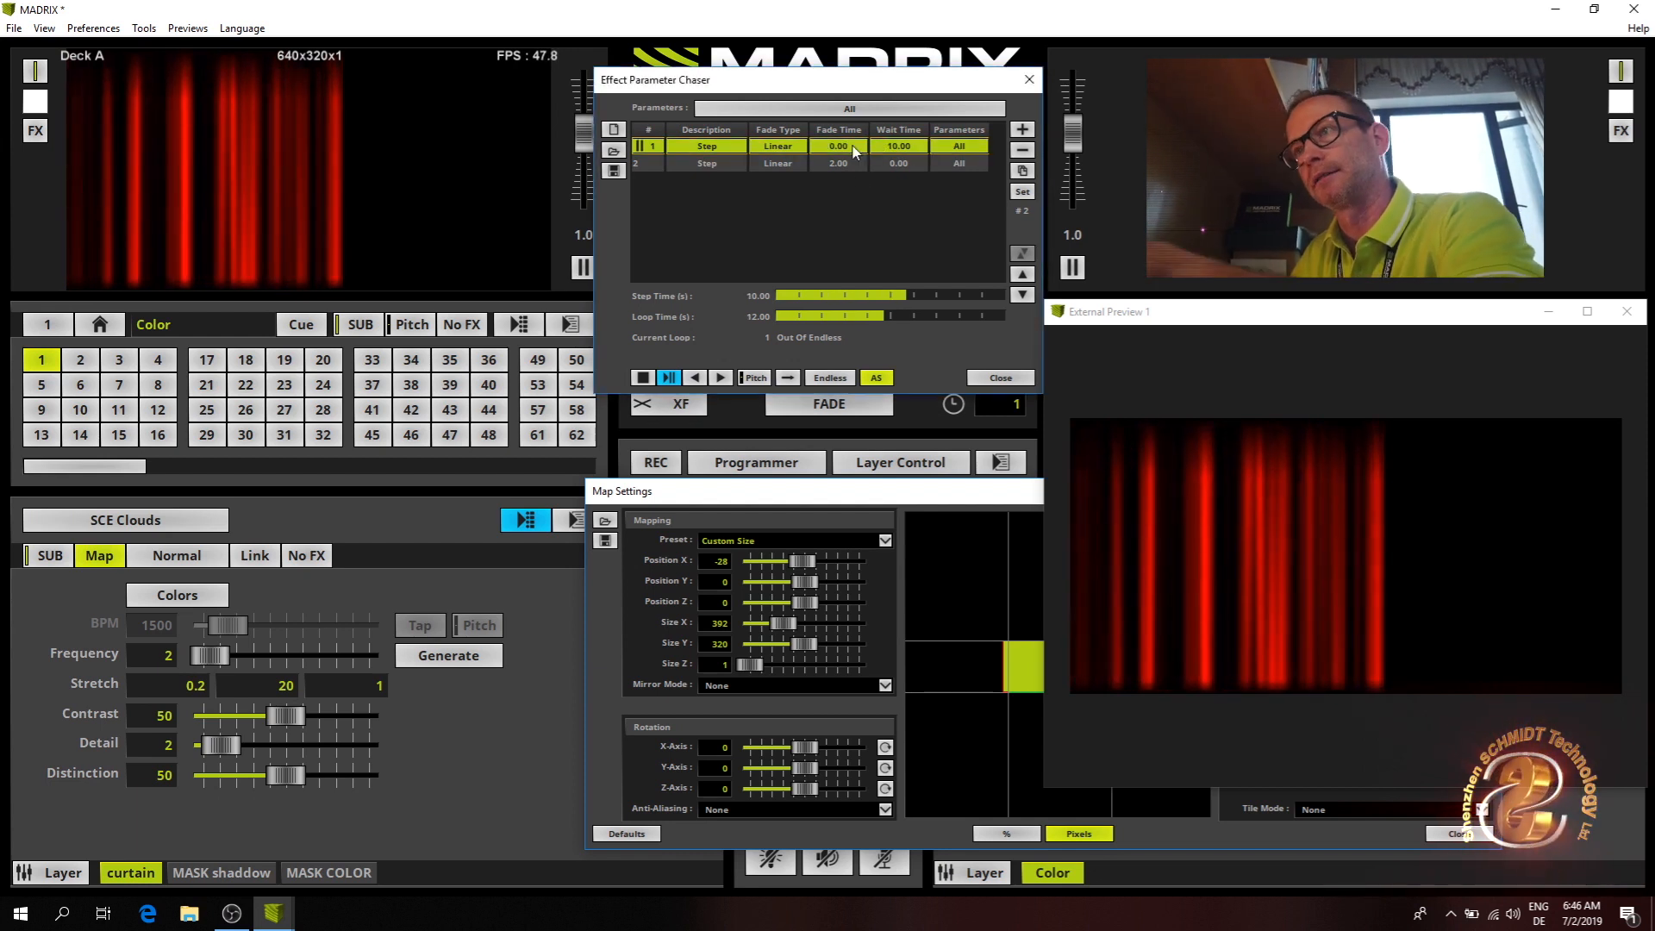
pyautogui.click(653, 156)
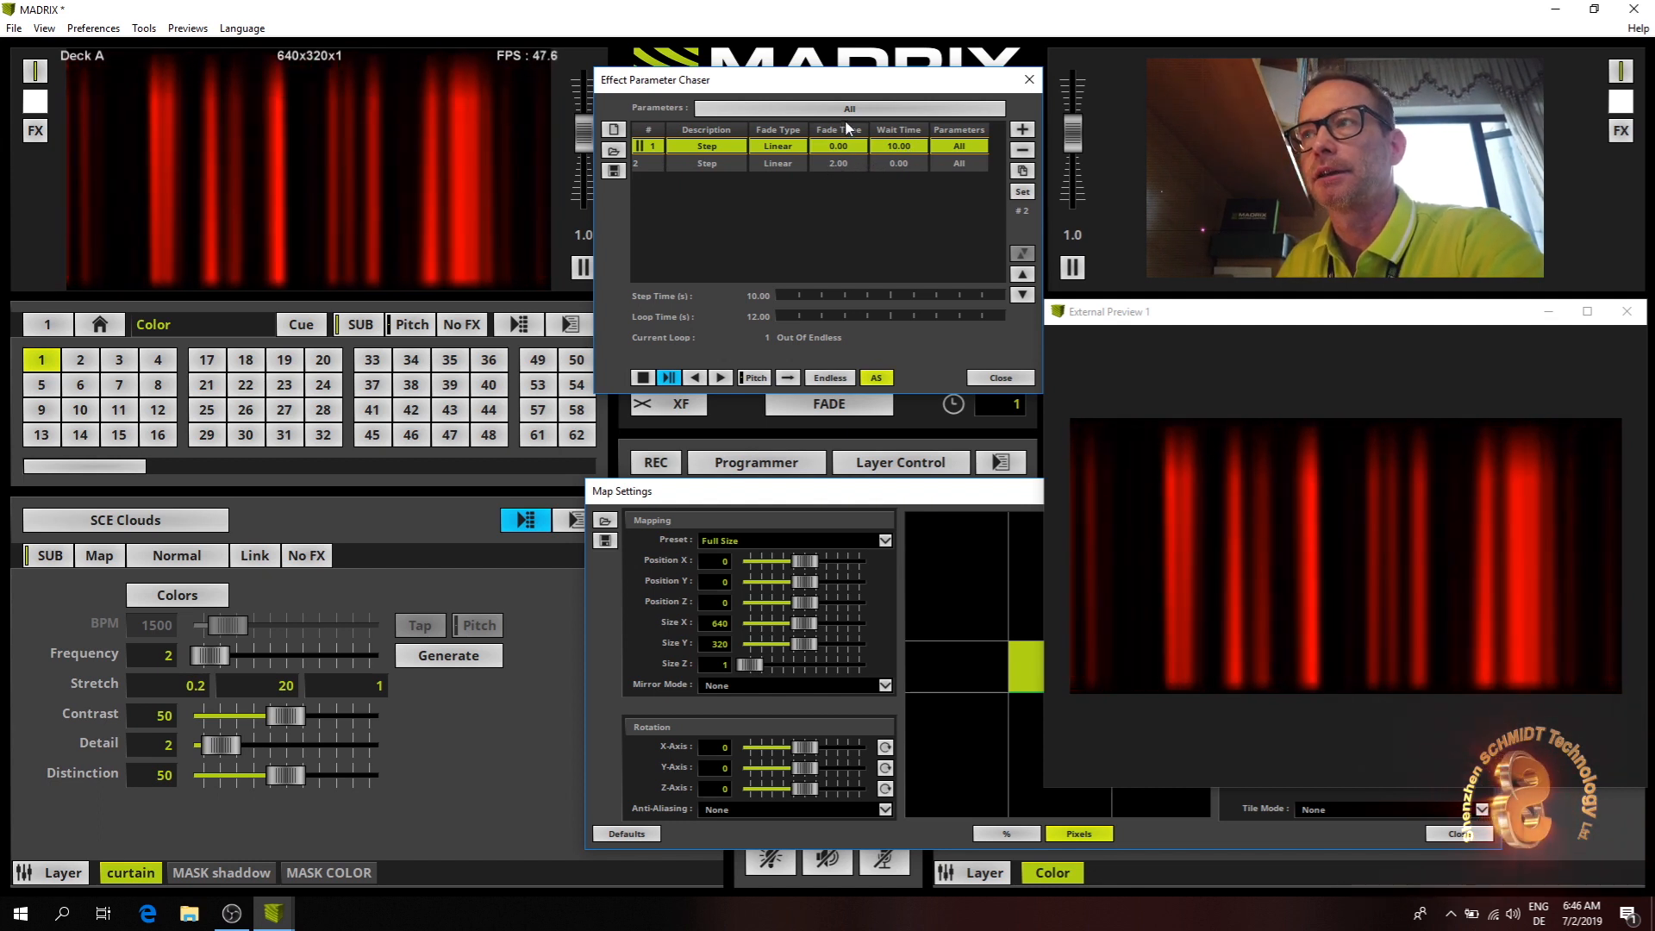
# - Limit the chaser to 1x loop and play it through
pyautogui.click(831, 380)
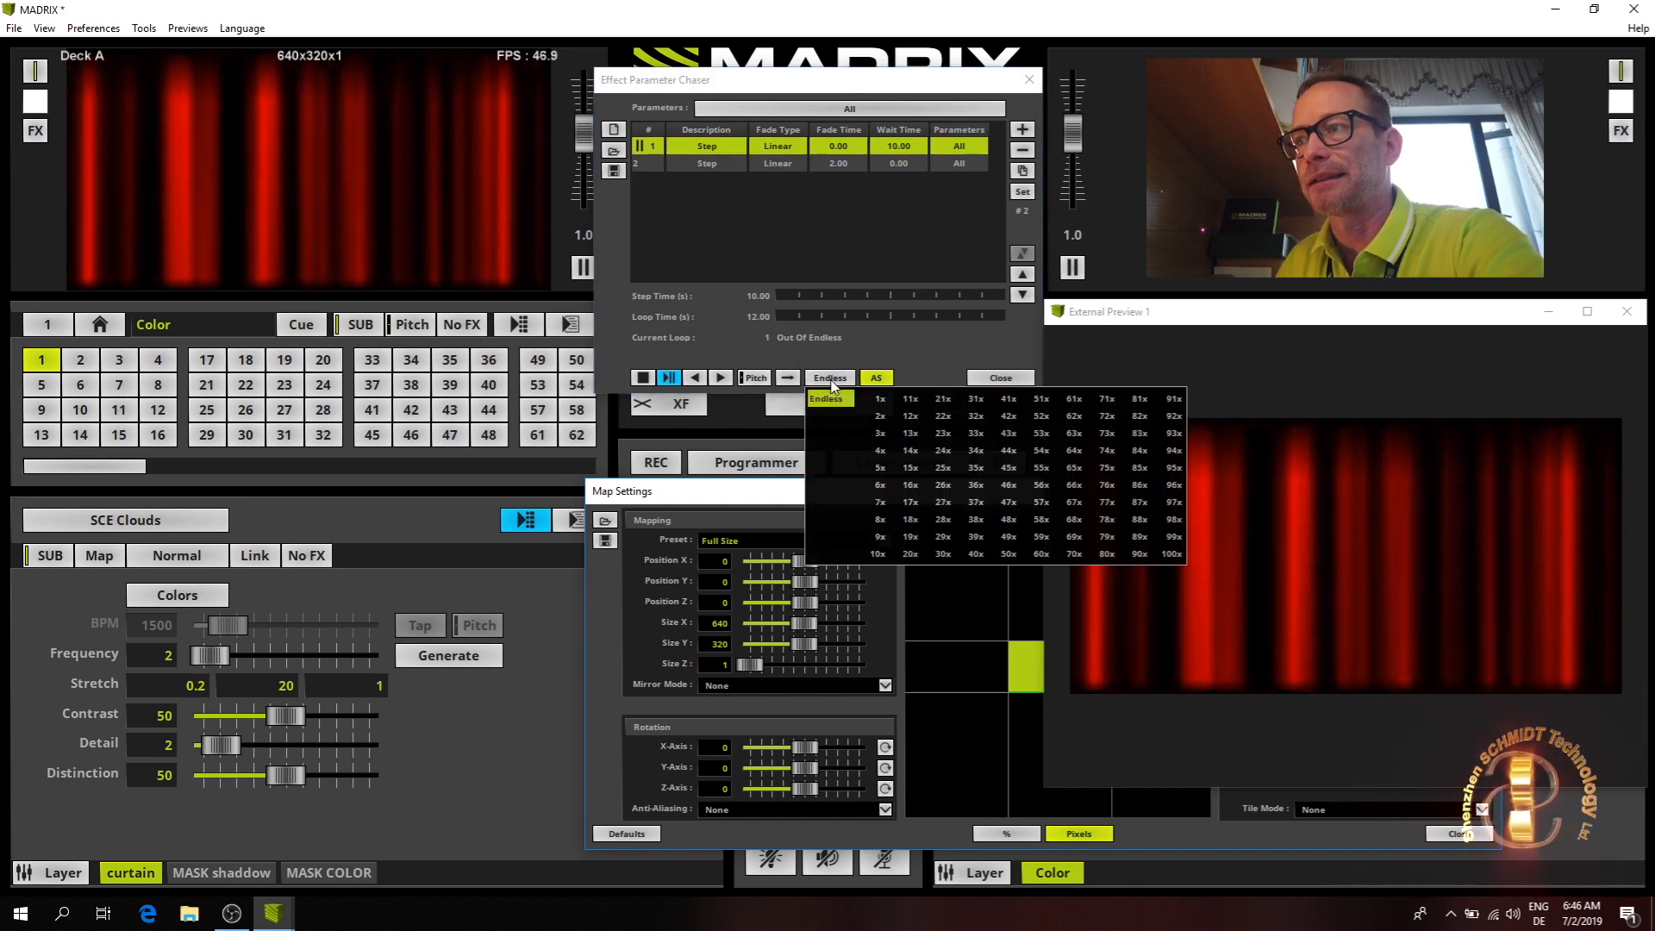
pyautogui.click(879, 400)
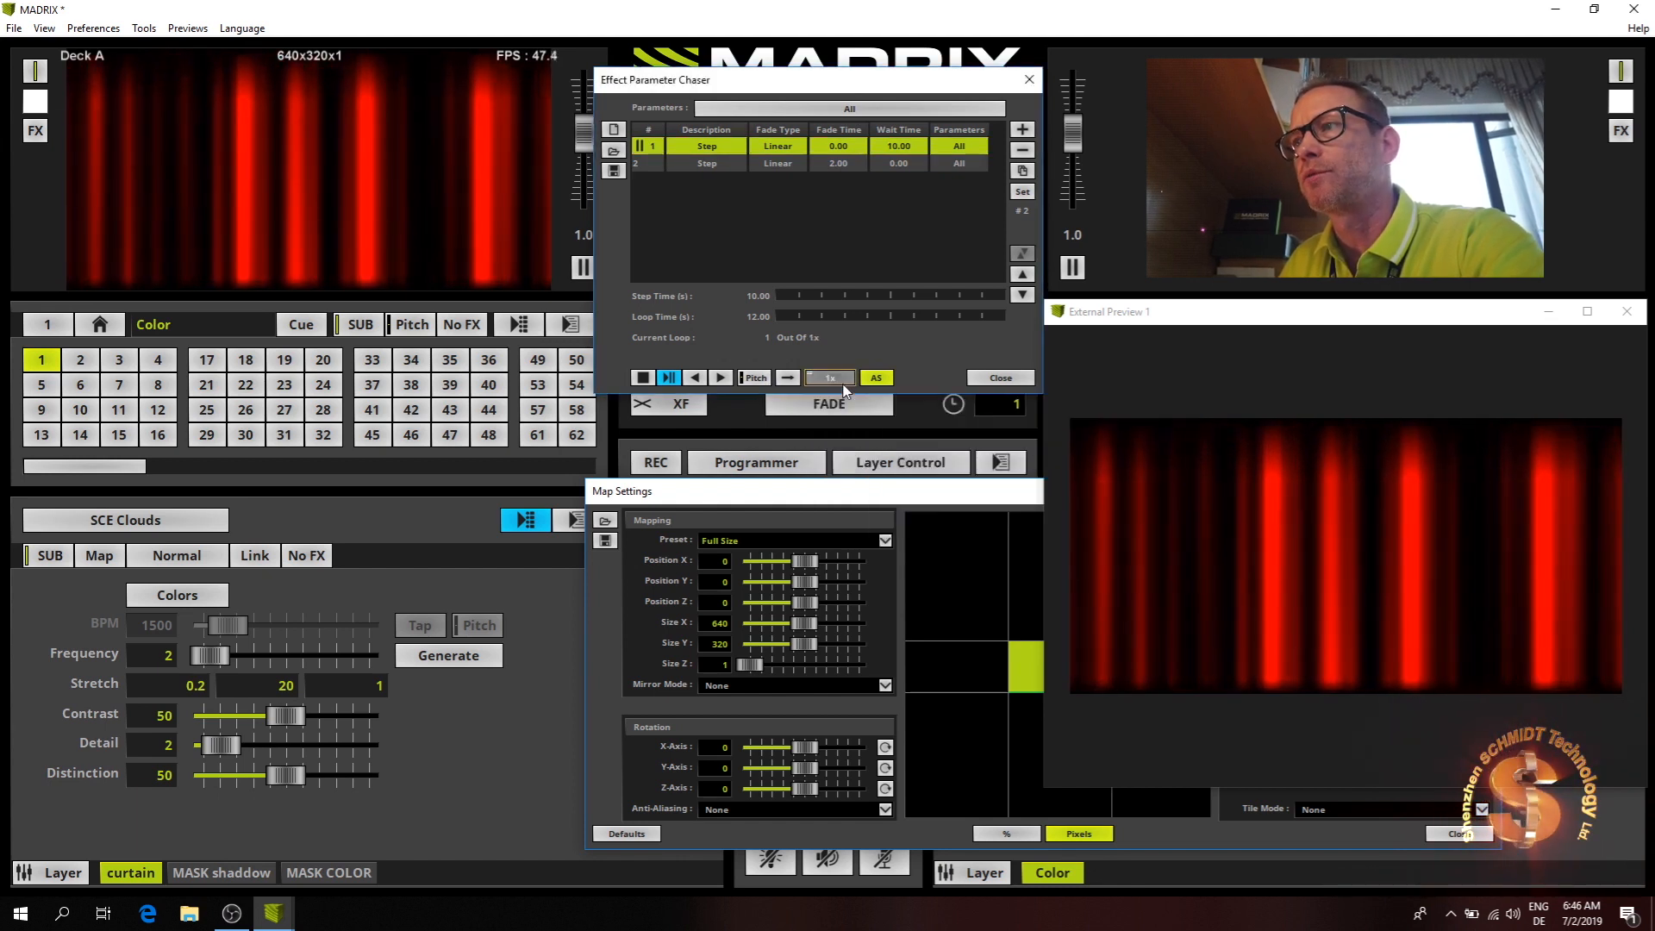
pyautogui.click(670, 378)
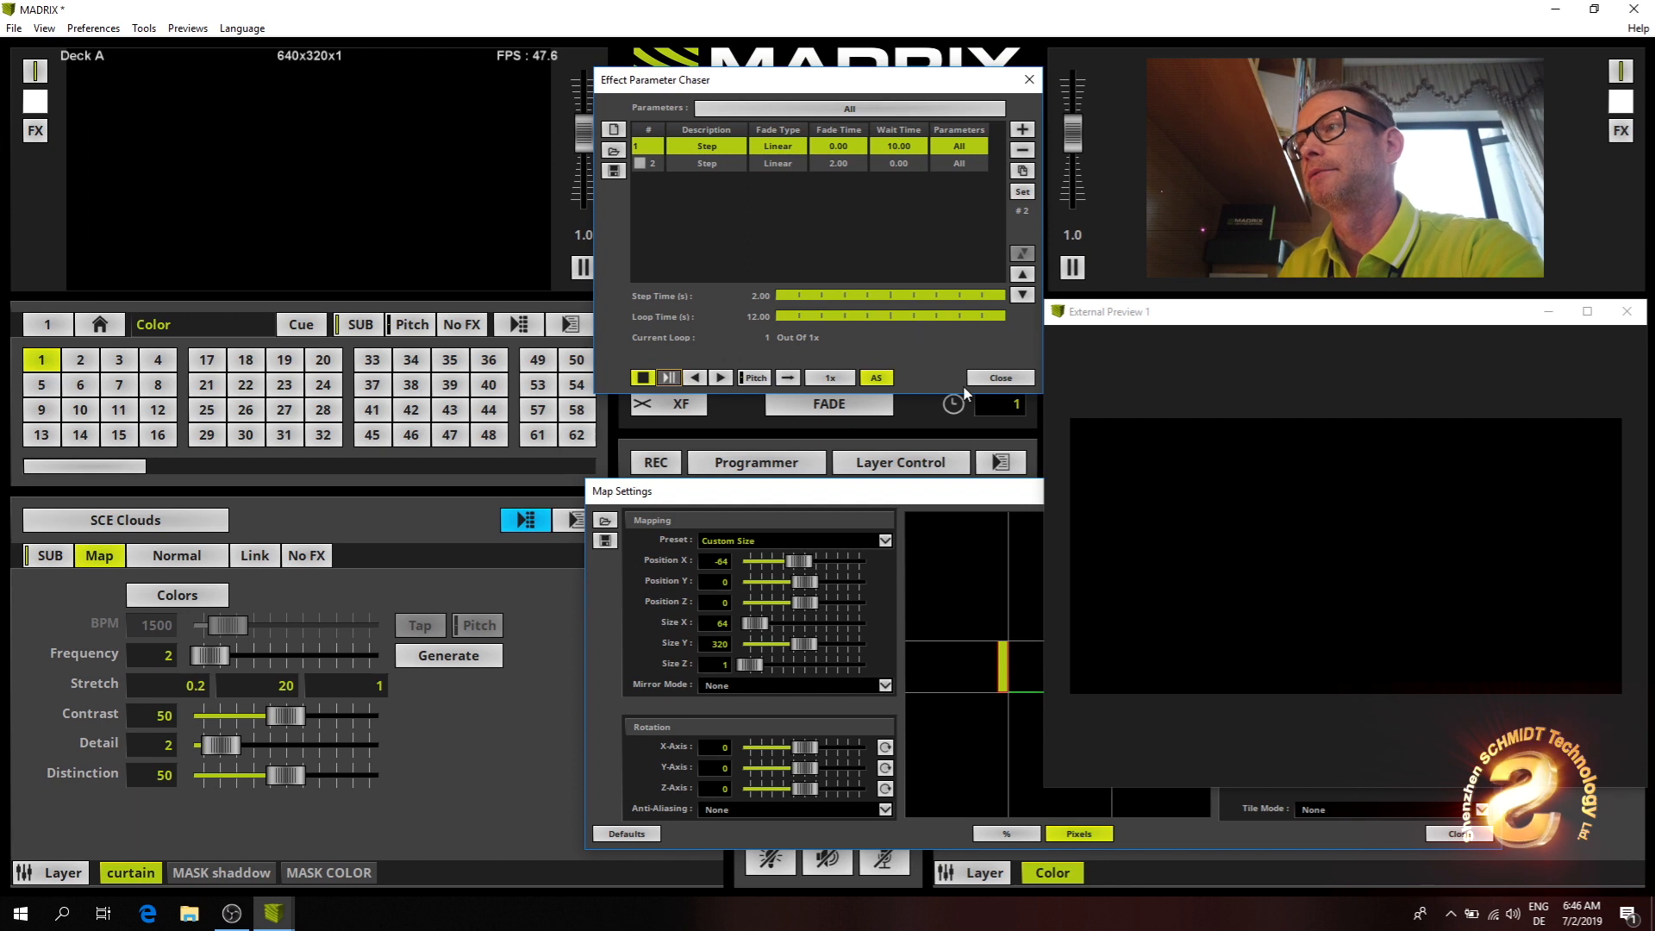
# - Copy the curtain effect from storage place 1 to place 2 and clear the curtain layer's chaser in the copy
pyautogui.moveTo(847, 86); pyautogui.dragTo(841, 159)
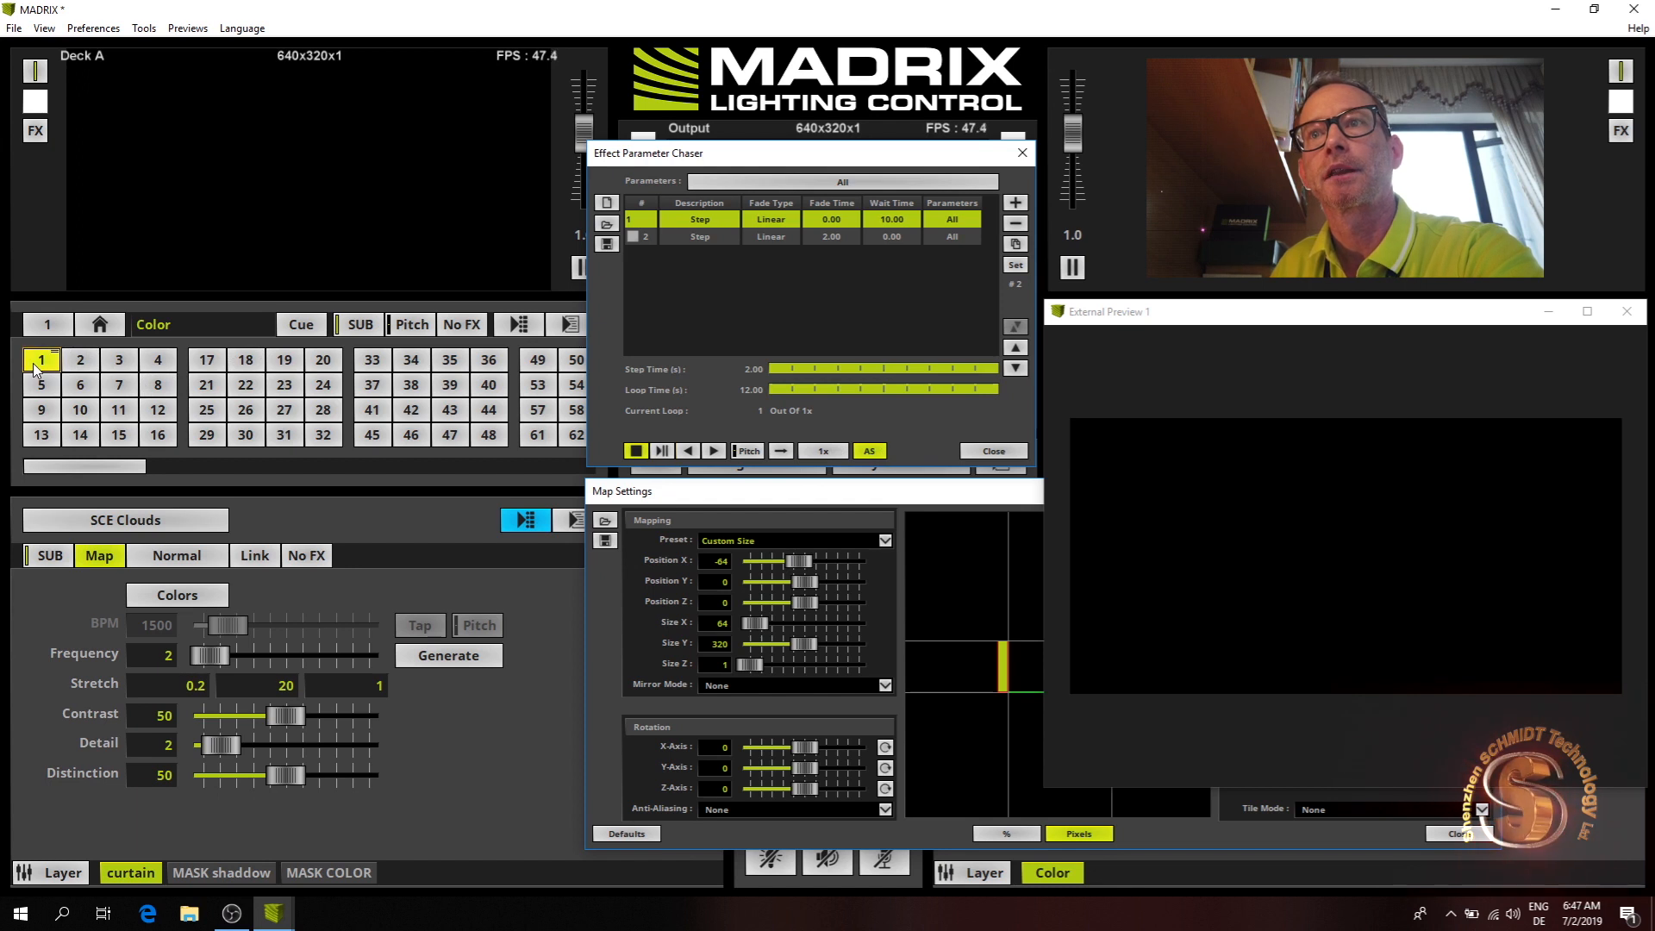
pyautogui.click(80, 360)
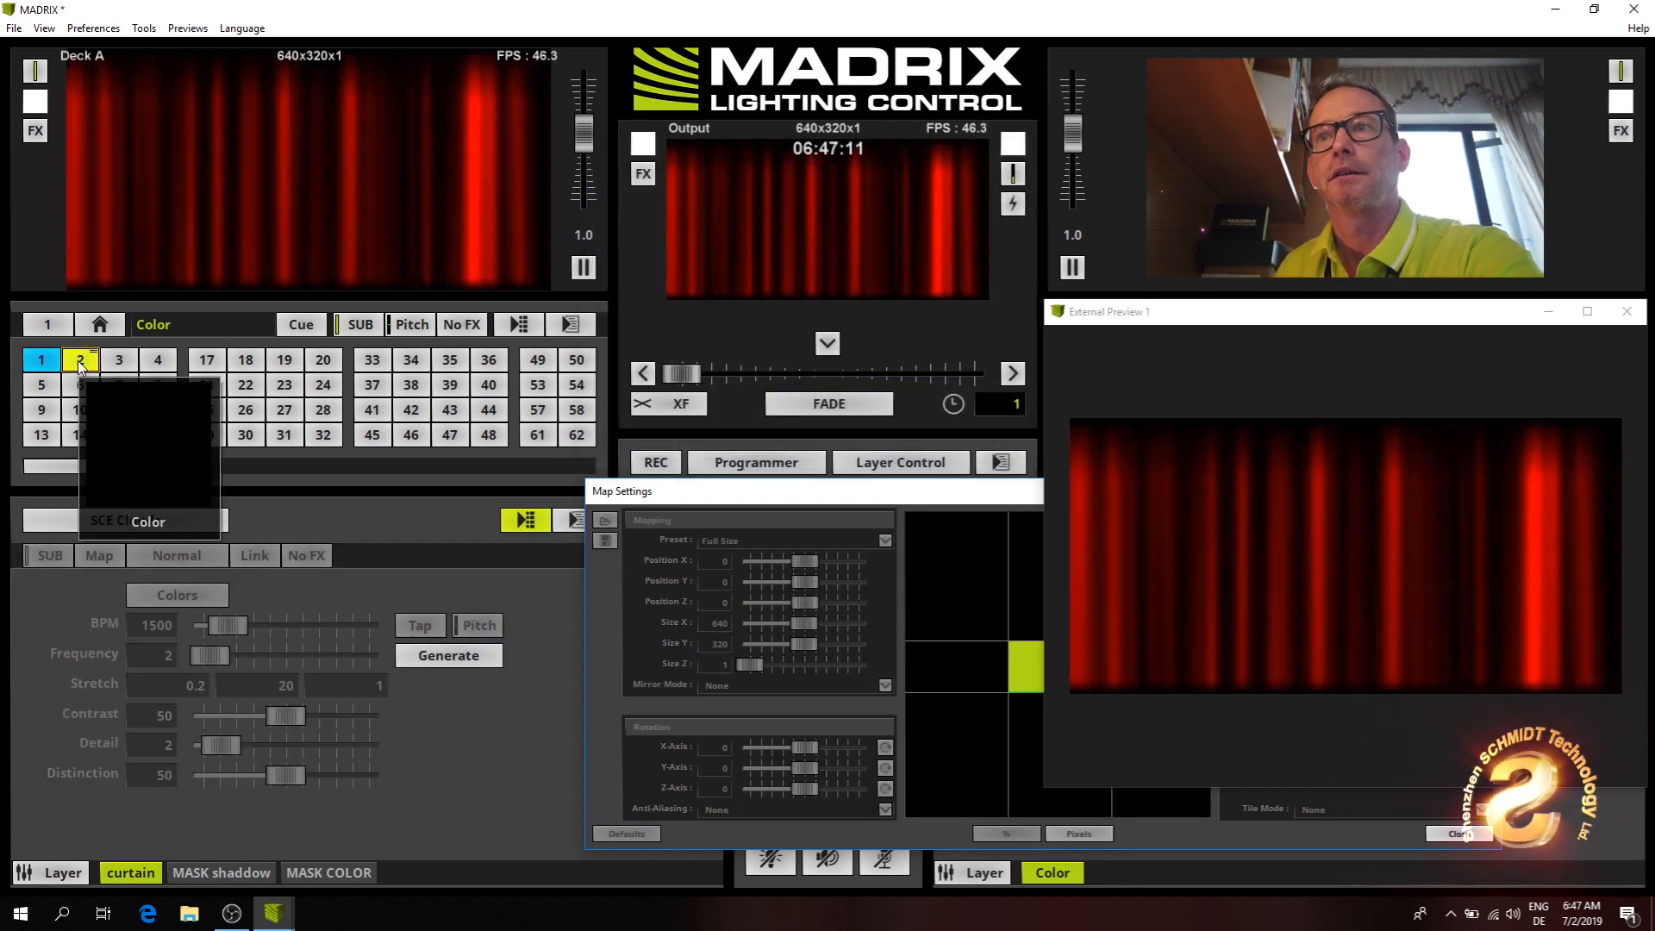
pyautogui.click(541, 519)
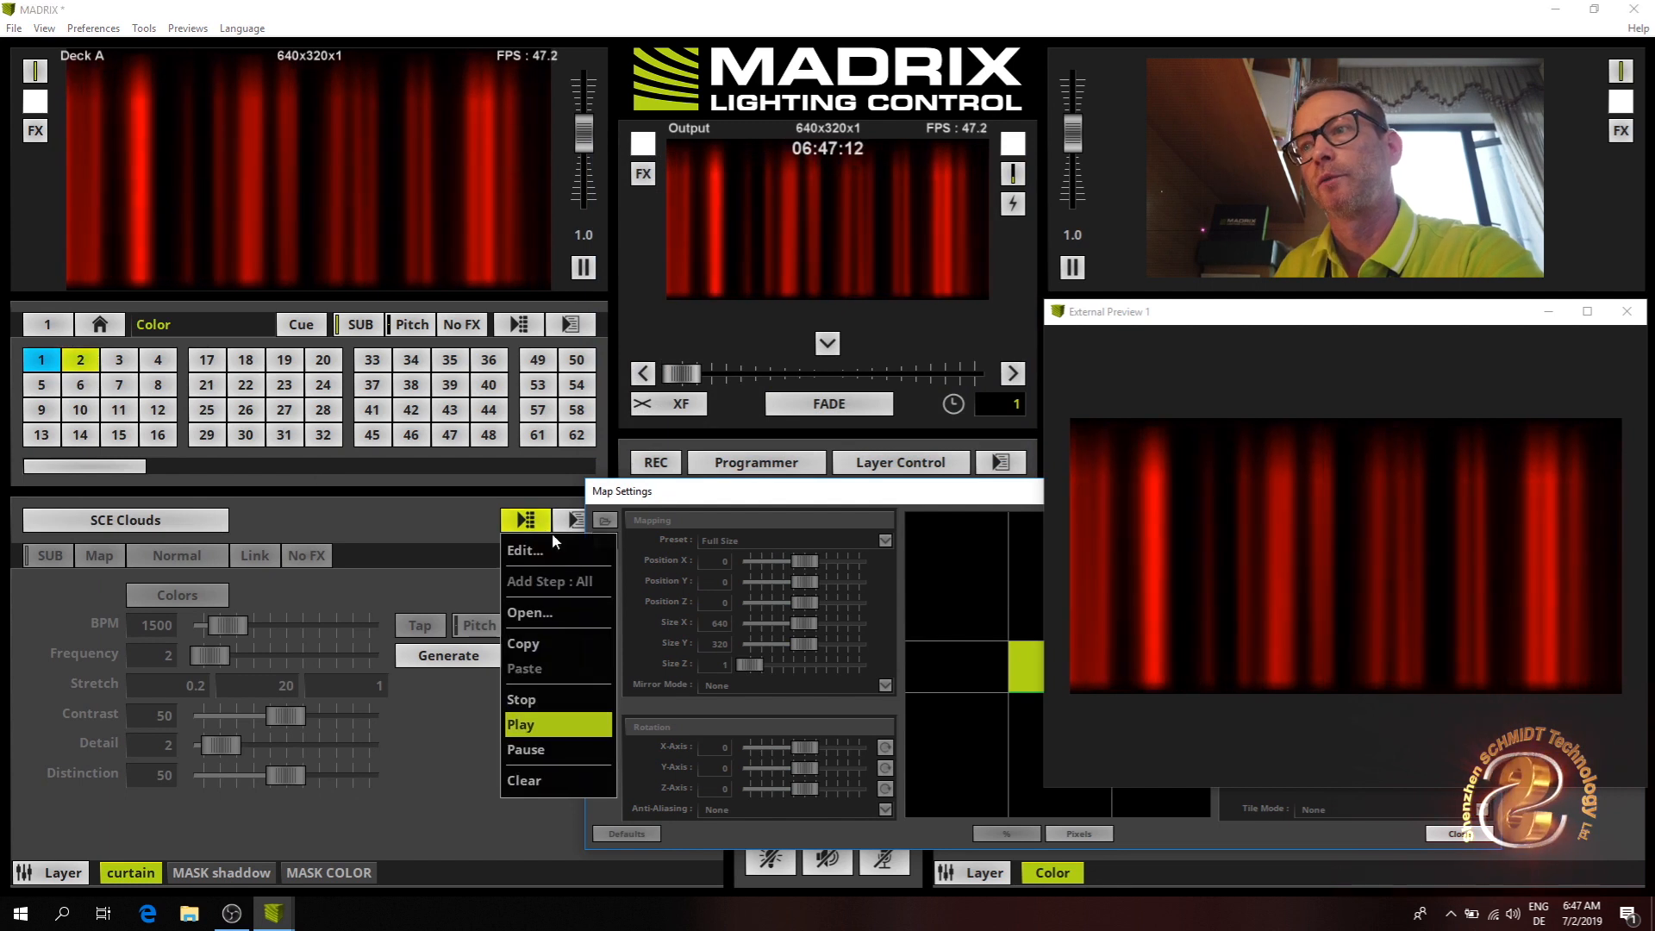
pyautogui.click(572, 780)
pyautogui.moveTo(894, 491); pyautogui.dragTo(432, 313)
pyautogui.click(1020, 325)
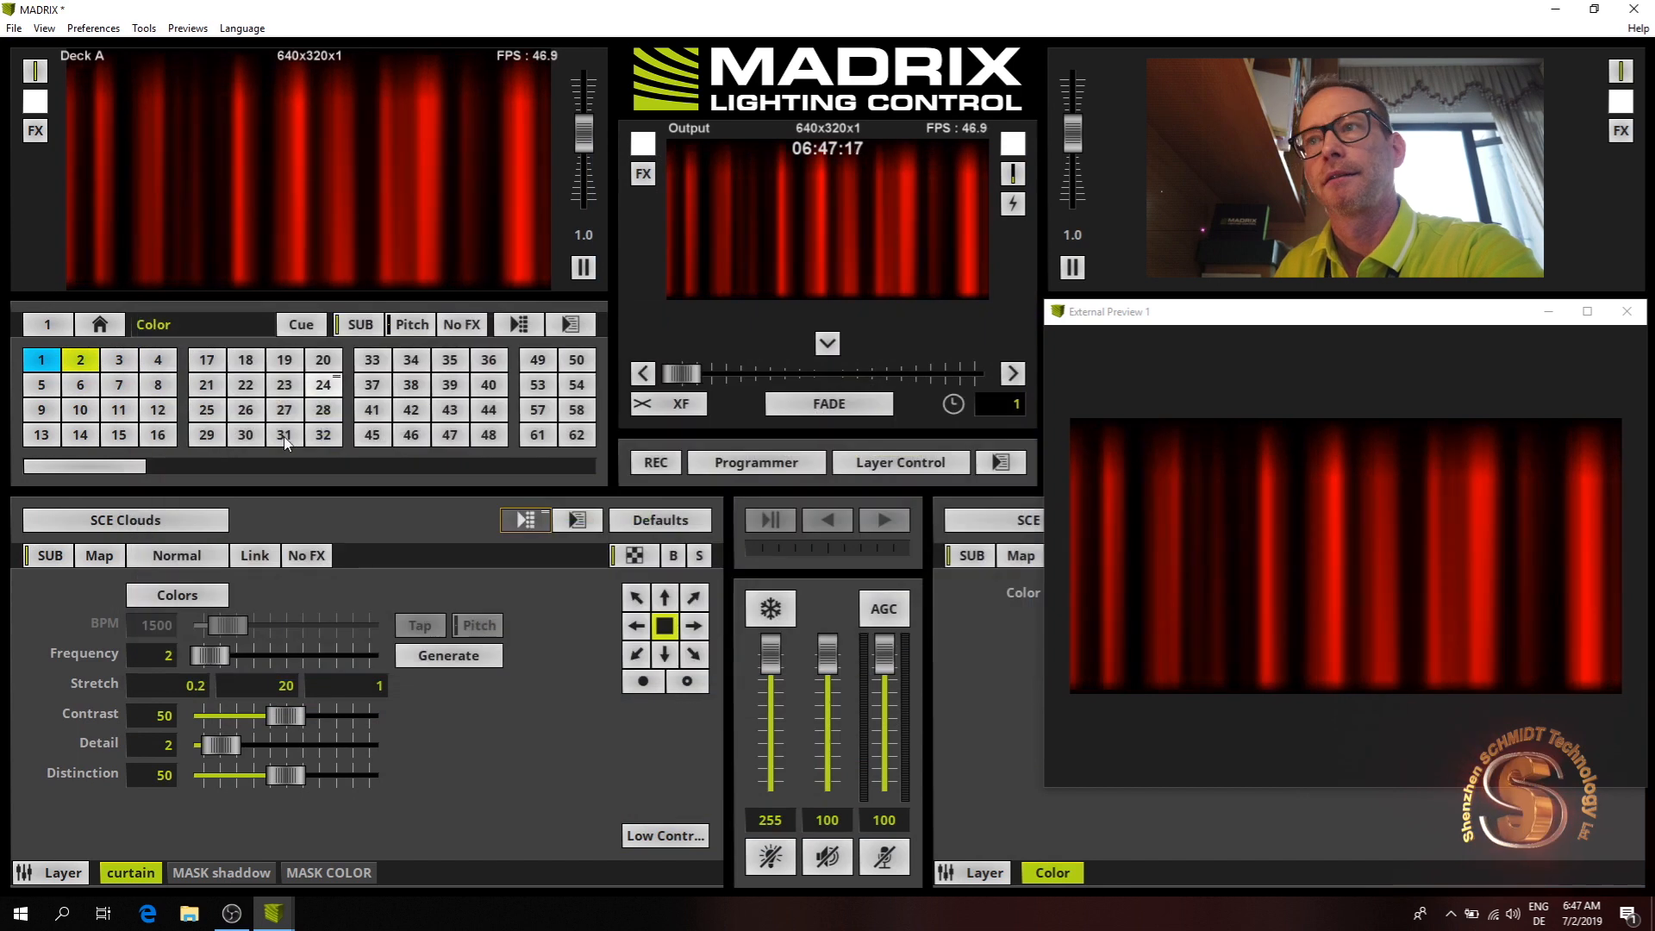
# - Add a new layer after the MASK COLOR layer
pyautogui.click(331, 873)
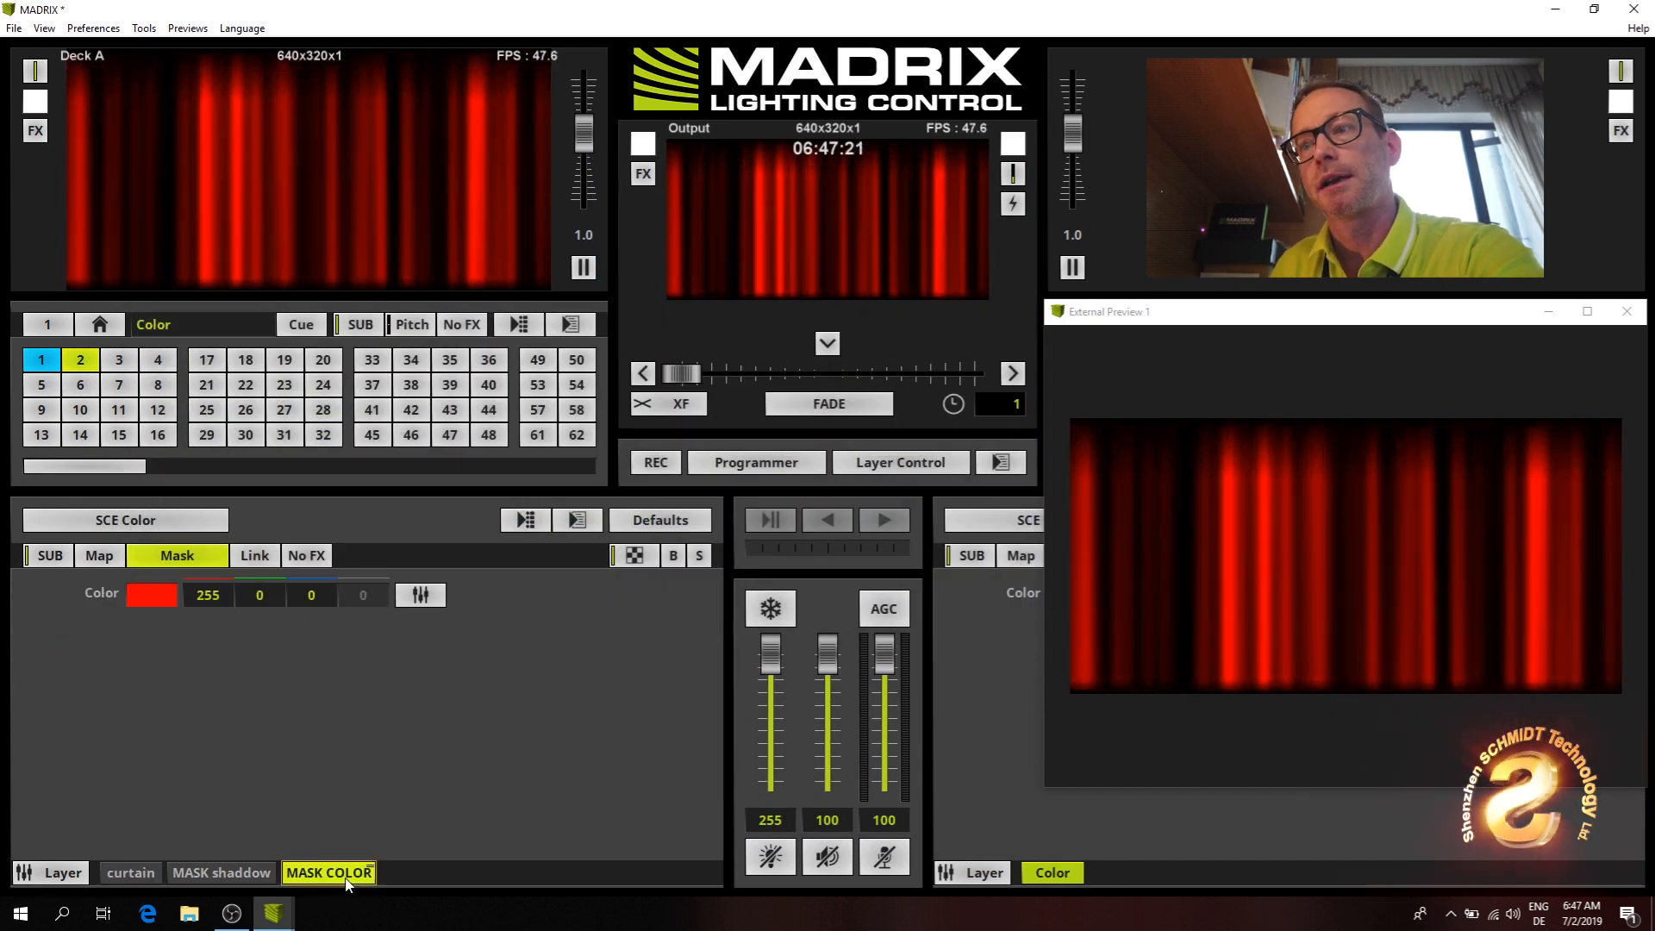
pyautogui.rightClick(348, 873)
pyautogui.click(368, 663)
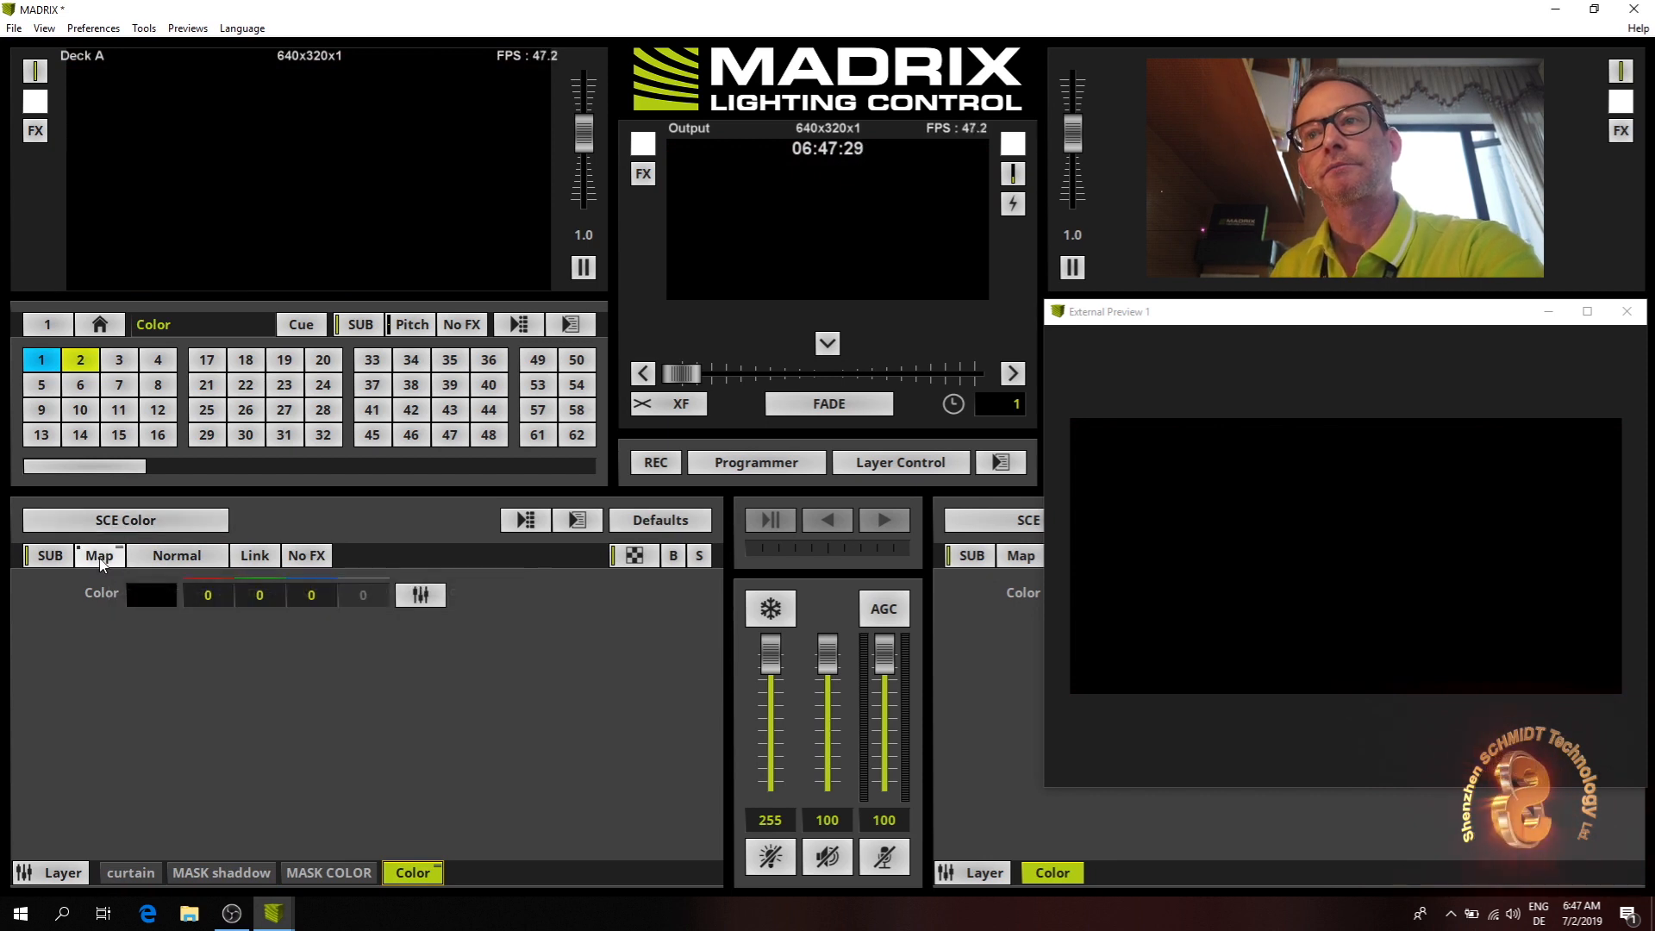
# - Change the new layer's effect to SCE Ticker / Scrolling Text and make its text stationary
pyautogui.click(122, 519)
pyautogui.moveTo(99, 561)
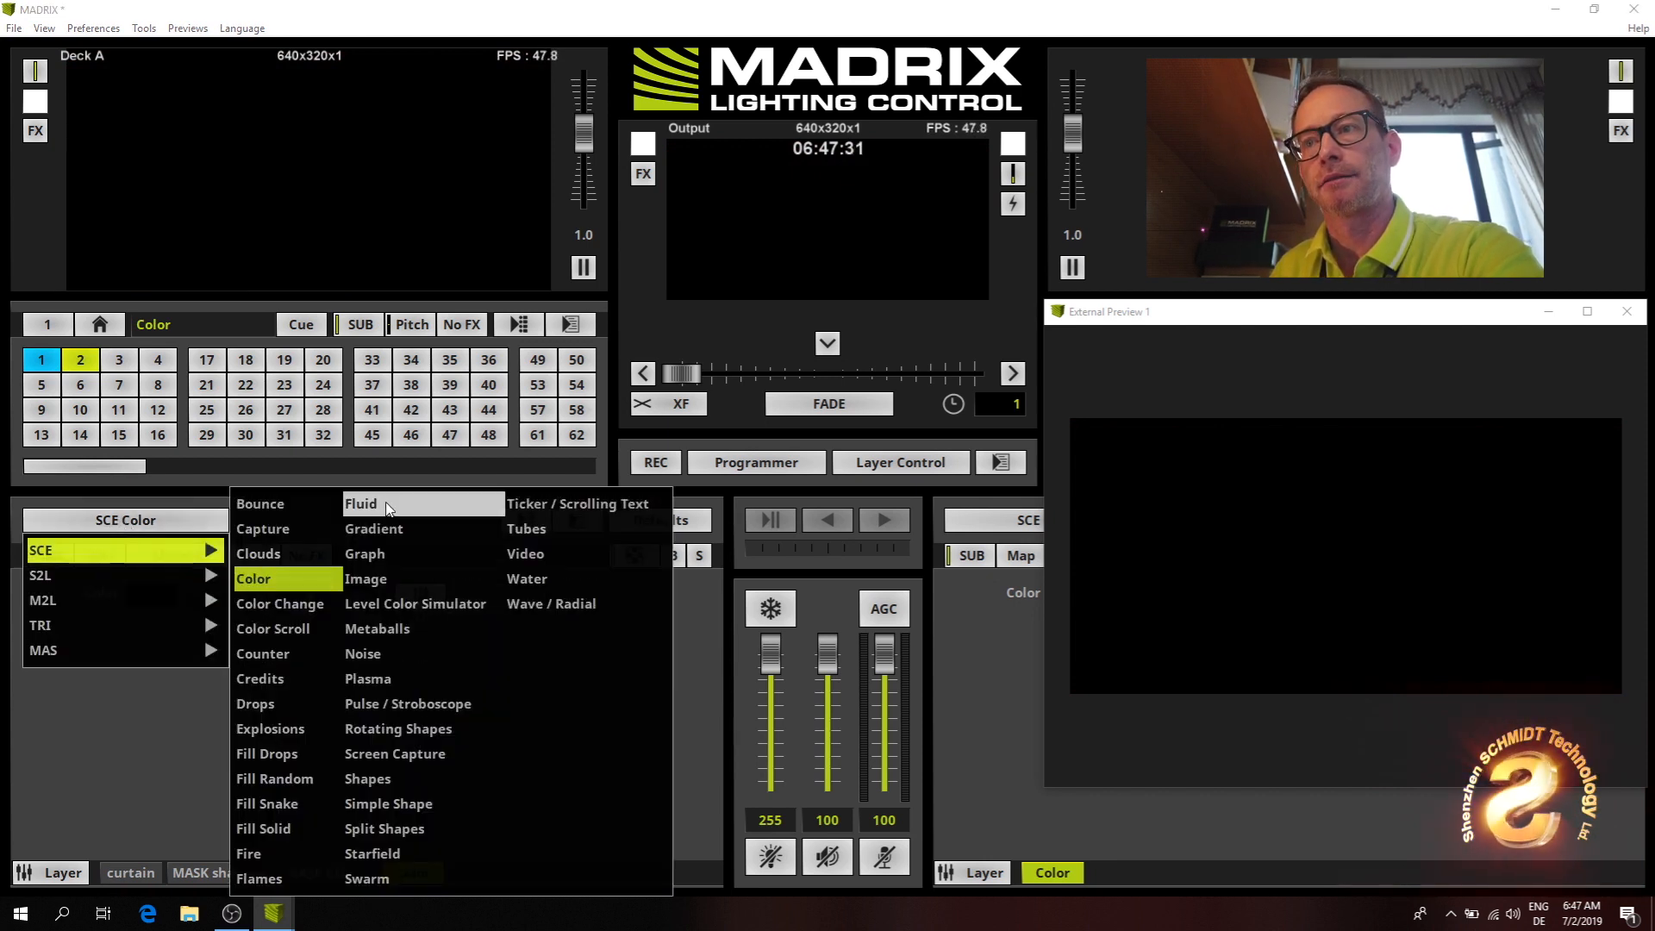
pyautogui.click(556, 505)
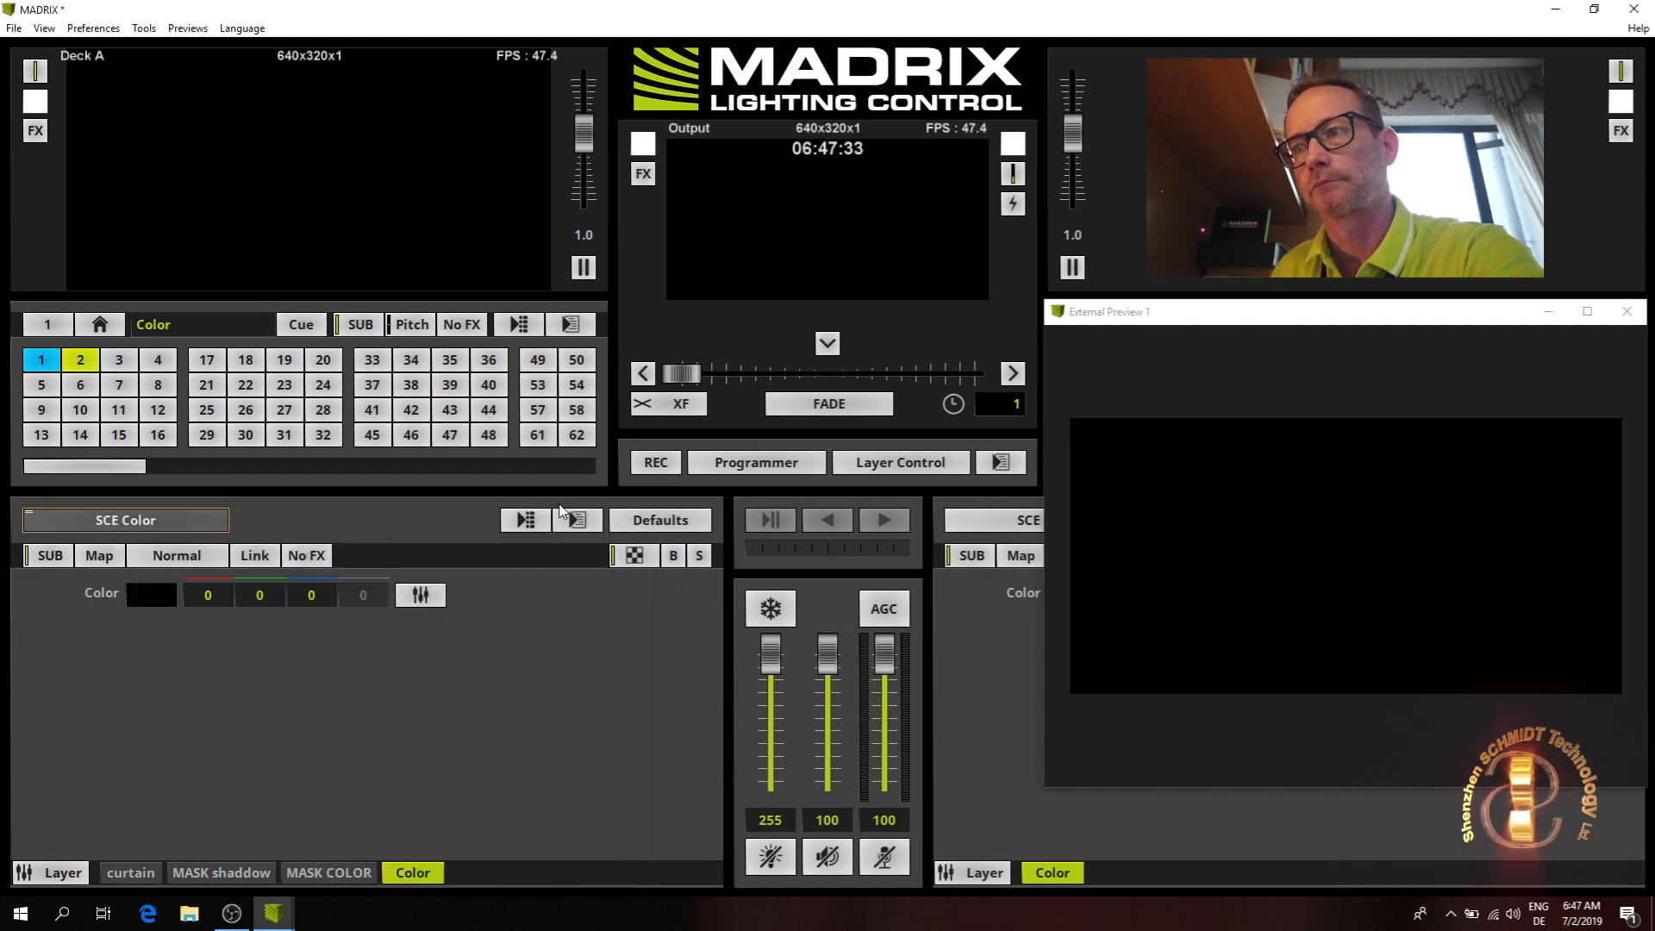
pyautogui.click(669, 627)
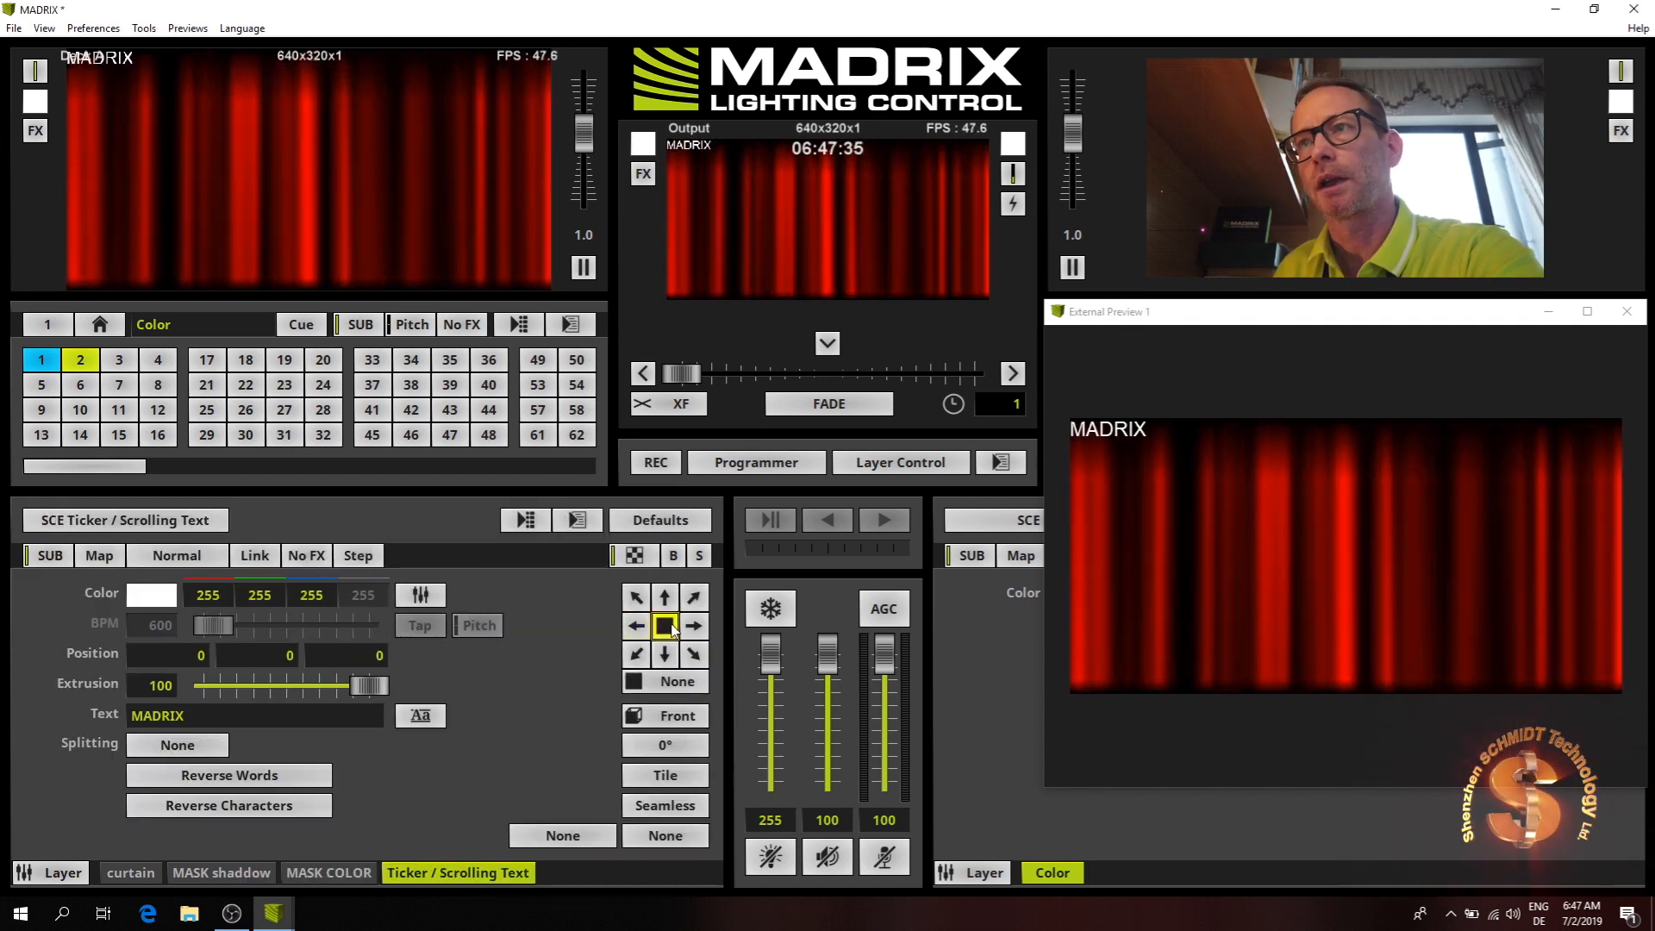
# - Change the ticker text to "MADRIX SHOW"
pyautogui.click(198, 716)
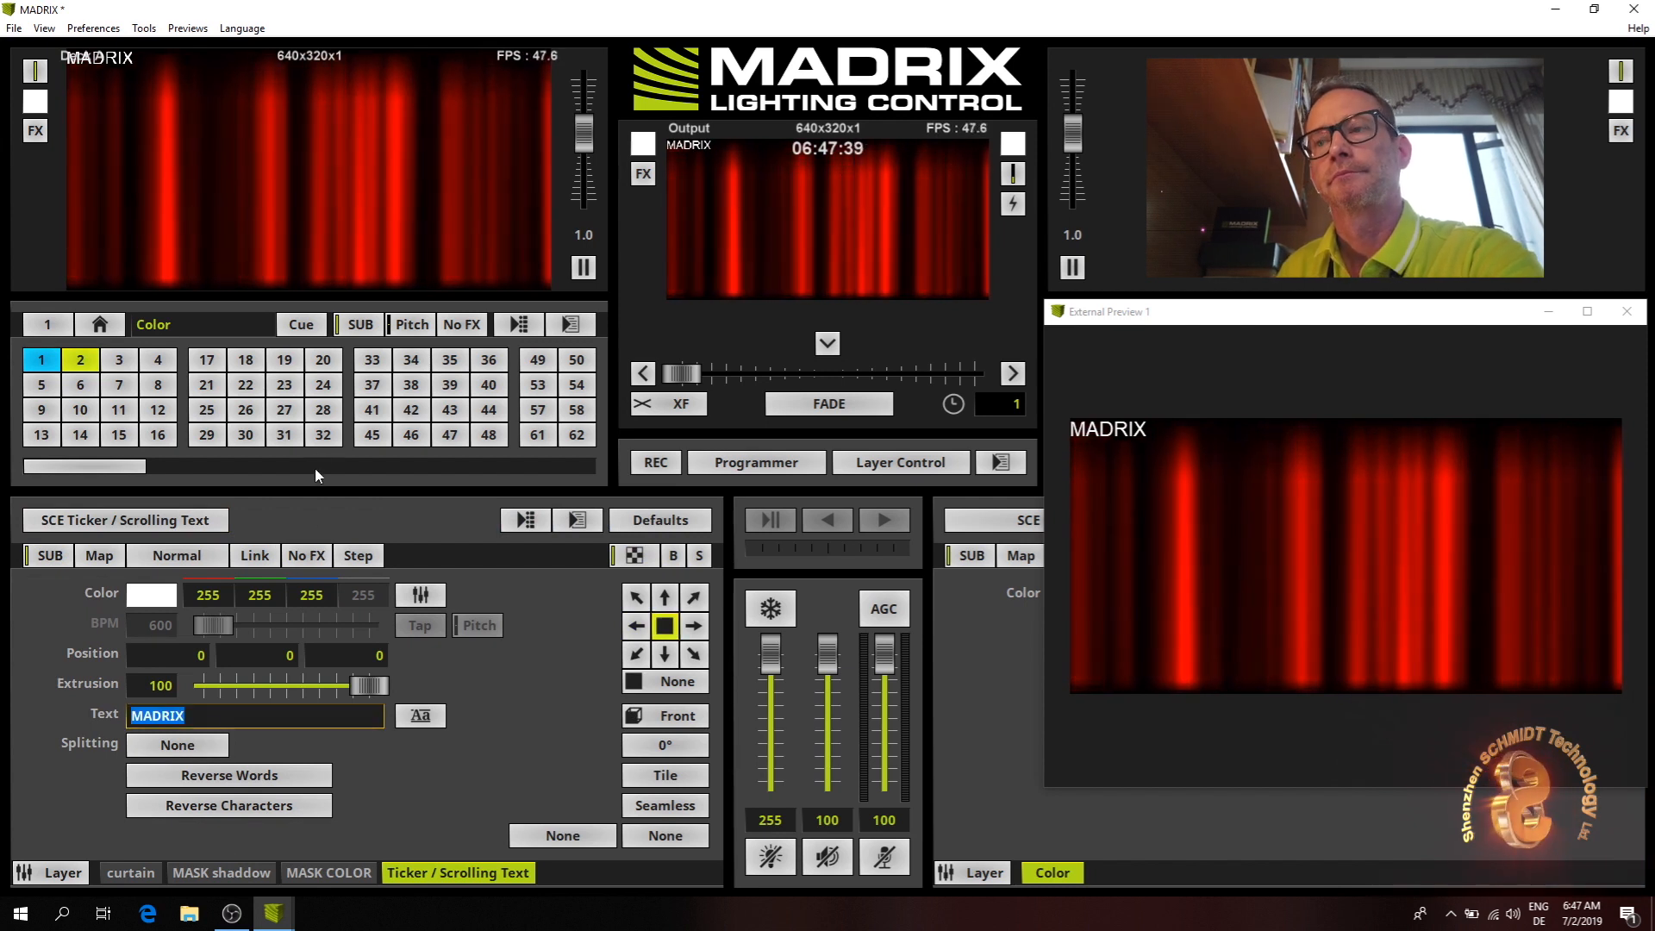
pyautogui.click(209, 717)
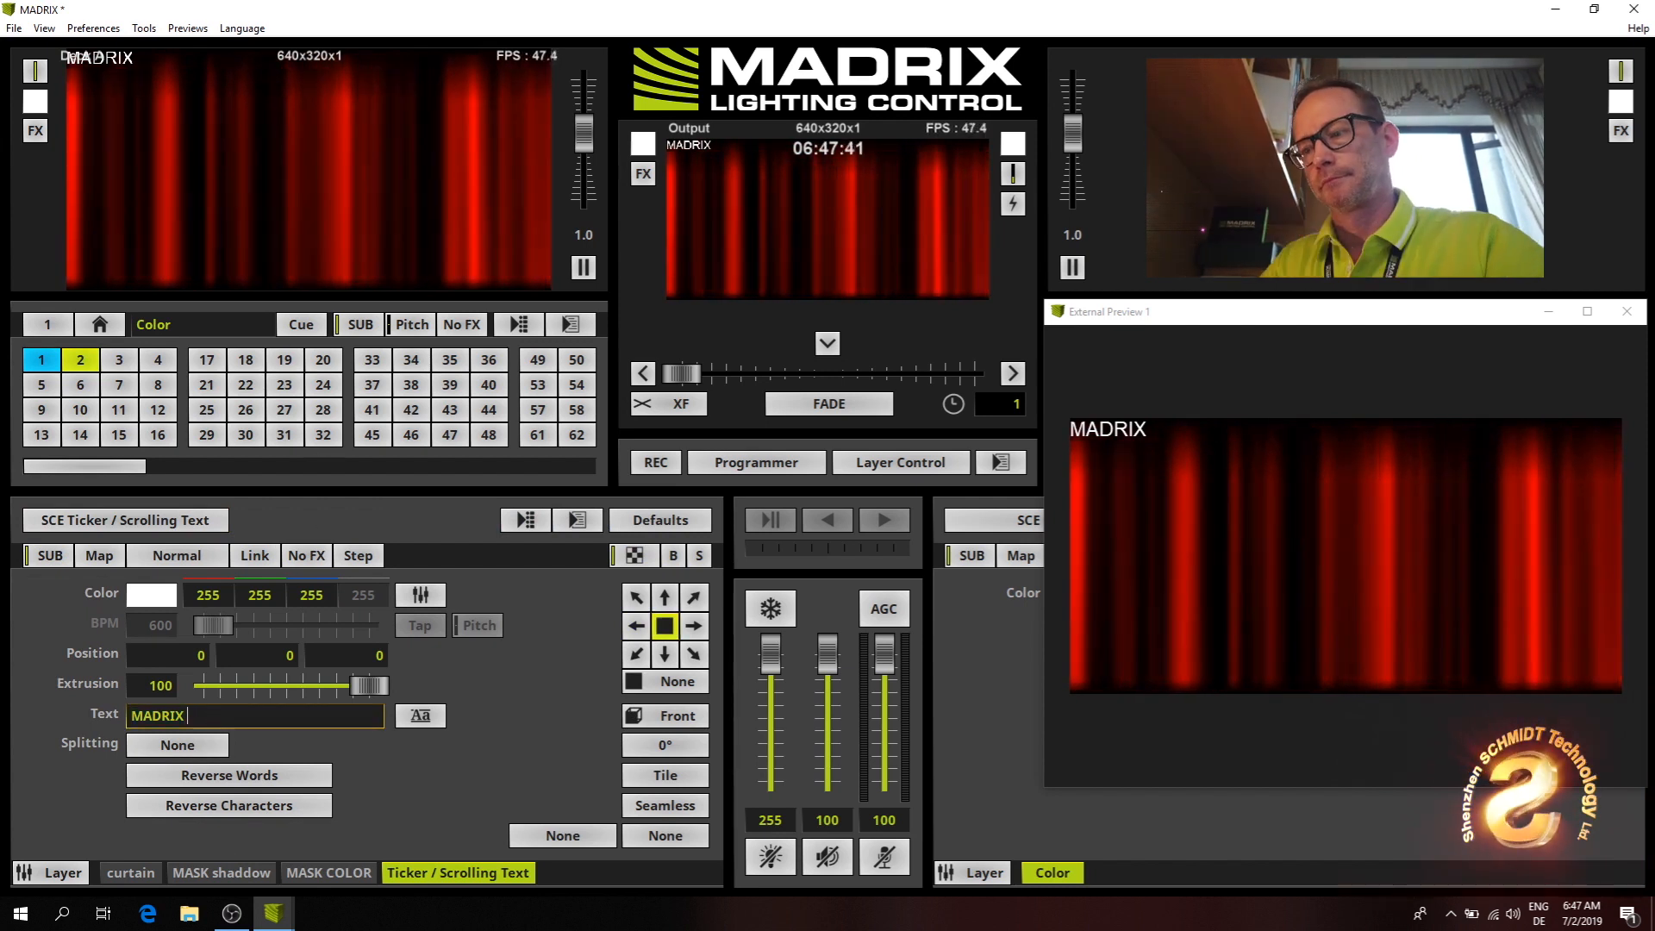
pyautogui.write('SHOW')
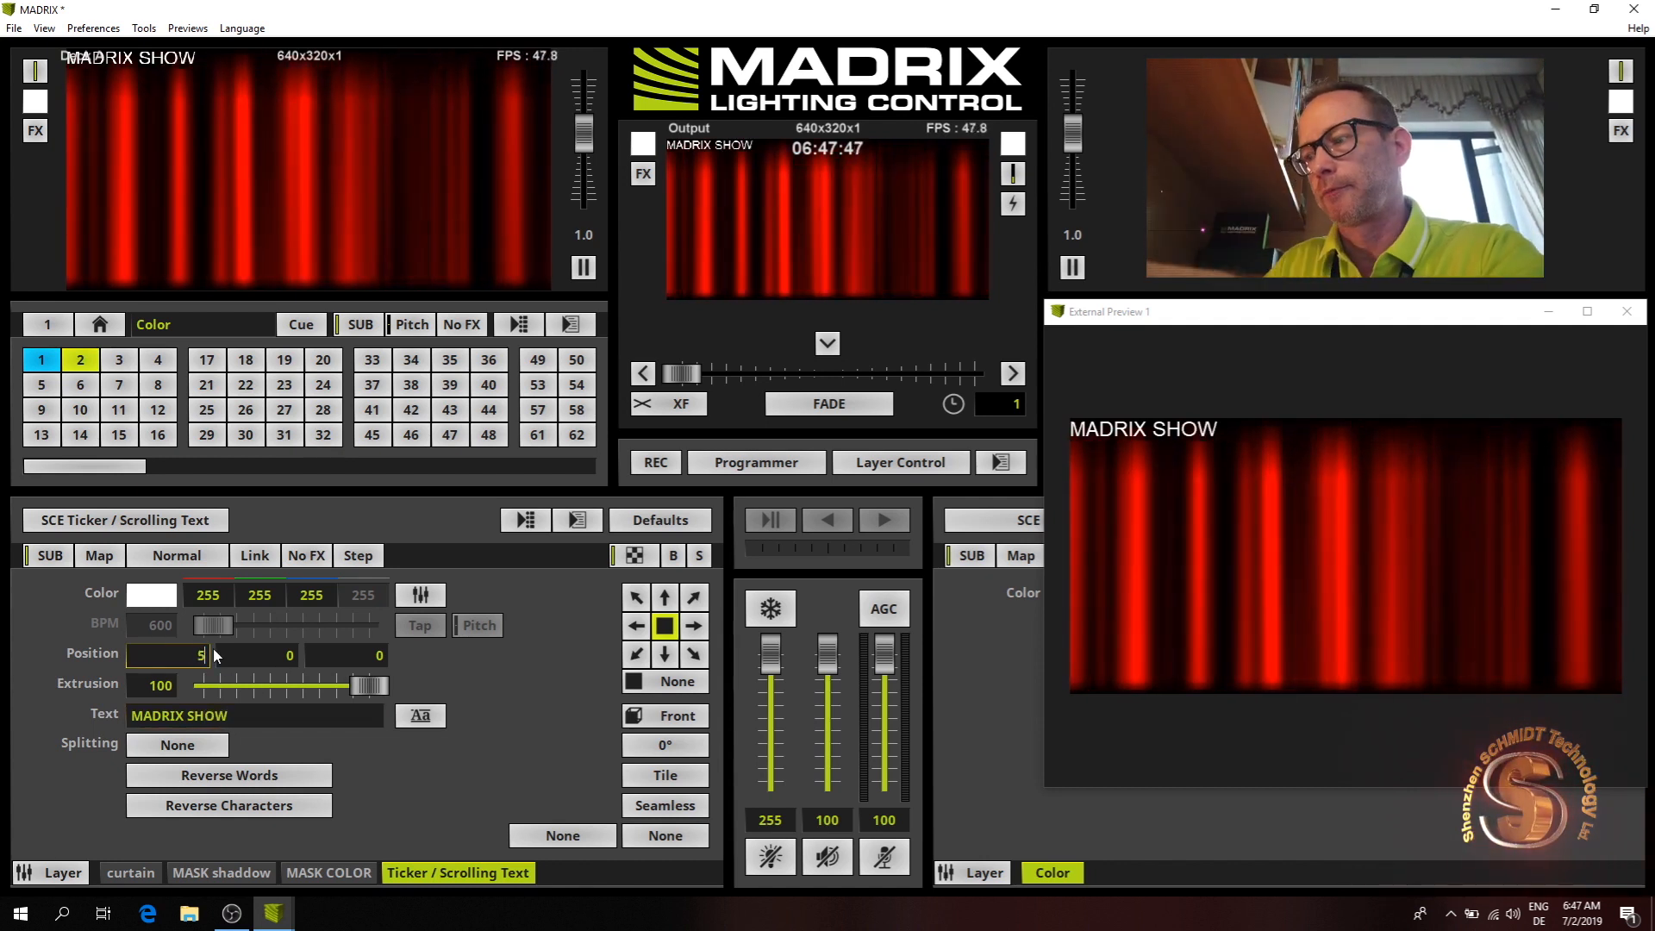
# - Set the ticker text's position to 50 in X and 50 in Y
pyautogui.write('50')
pyautogui.press('Return')
pyautogui.click(257, 655)
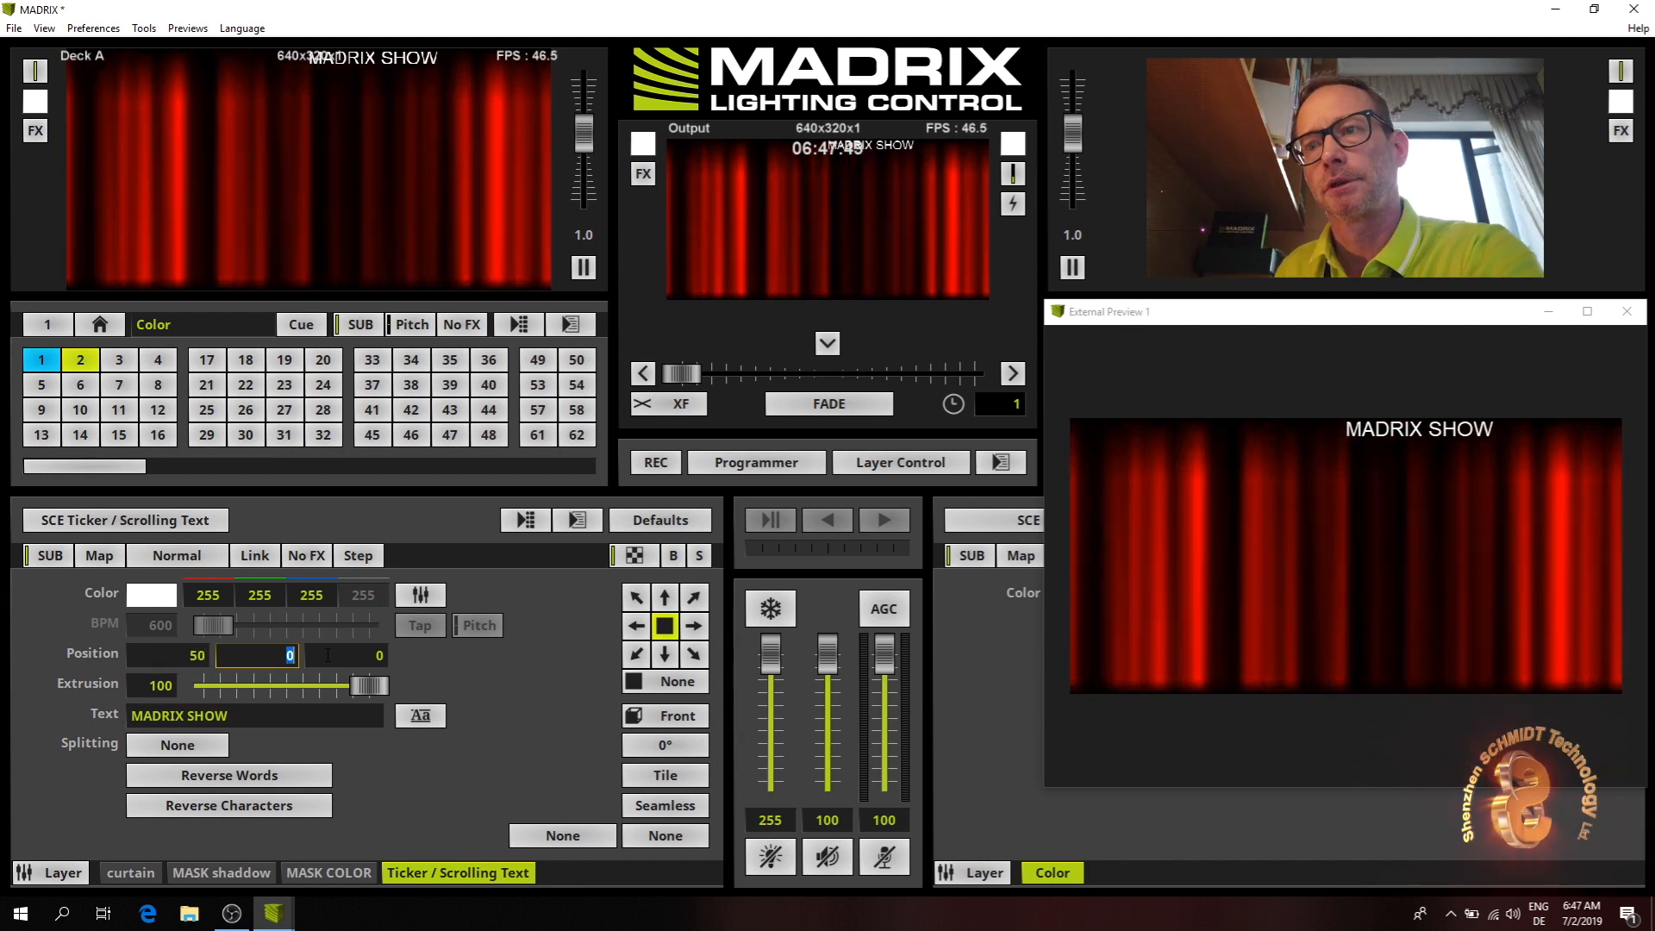
pyautogui.write('50')
pyautogui.press('Return')
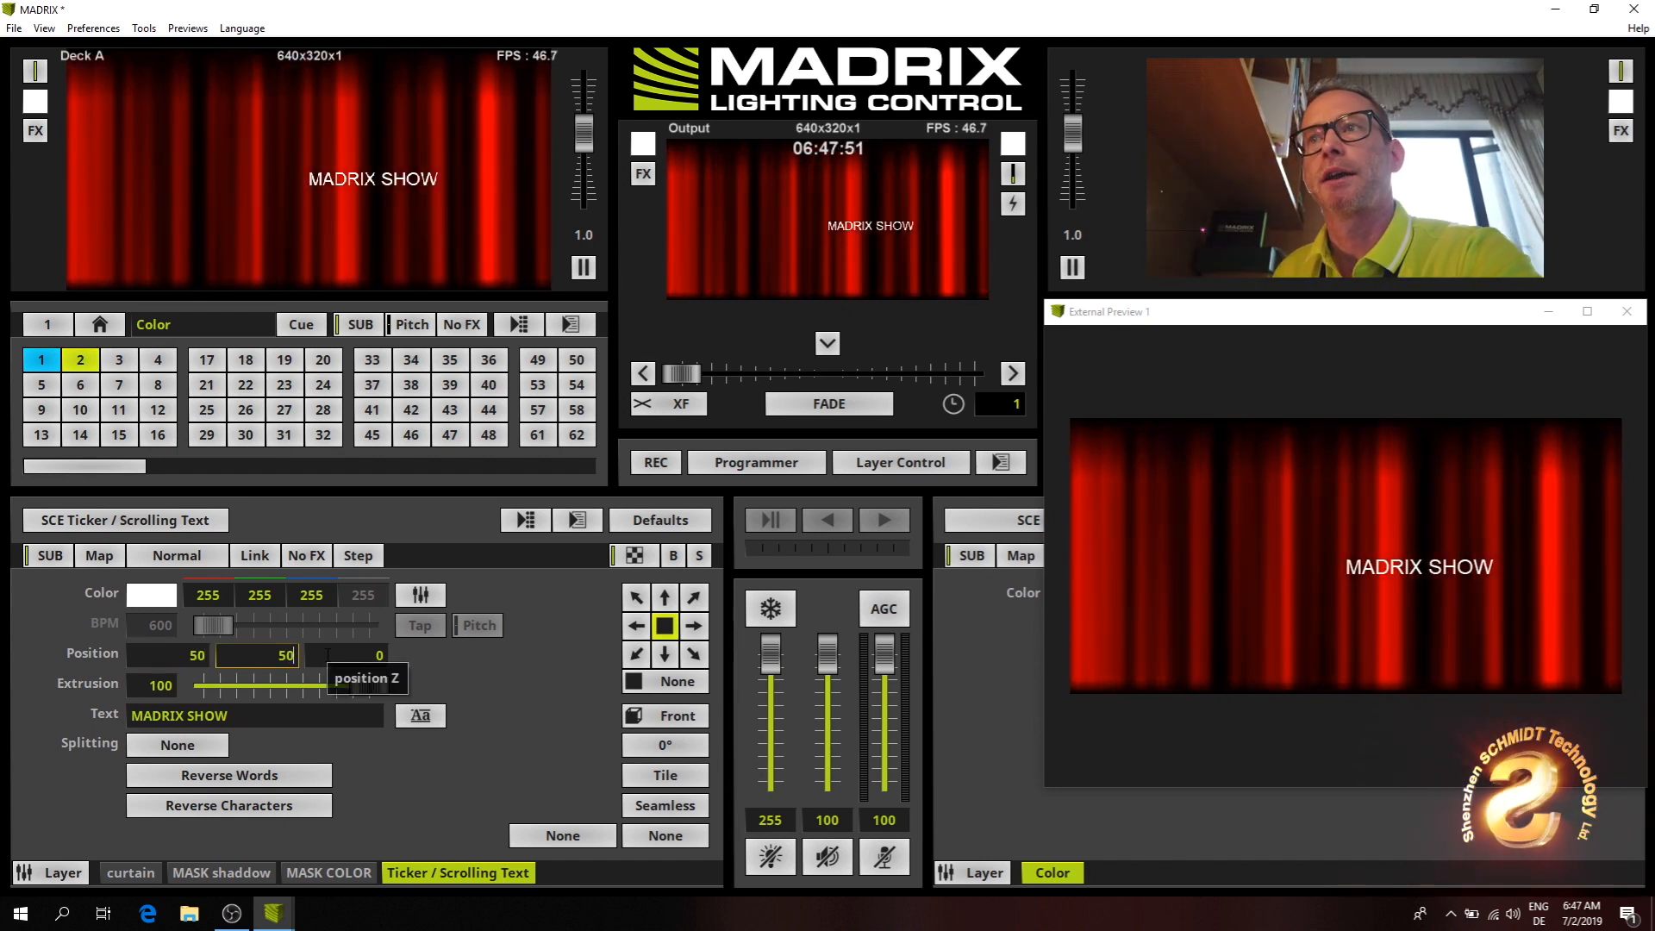
# - Set the ticker text's X position to 40 and fine-tune it down to 37.3
pyautogui.write('40')
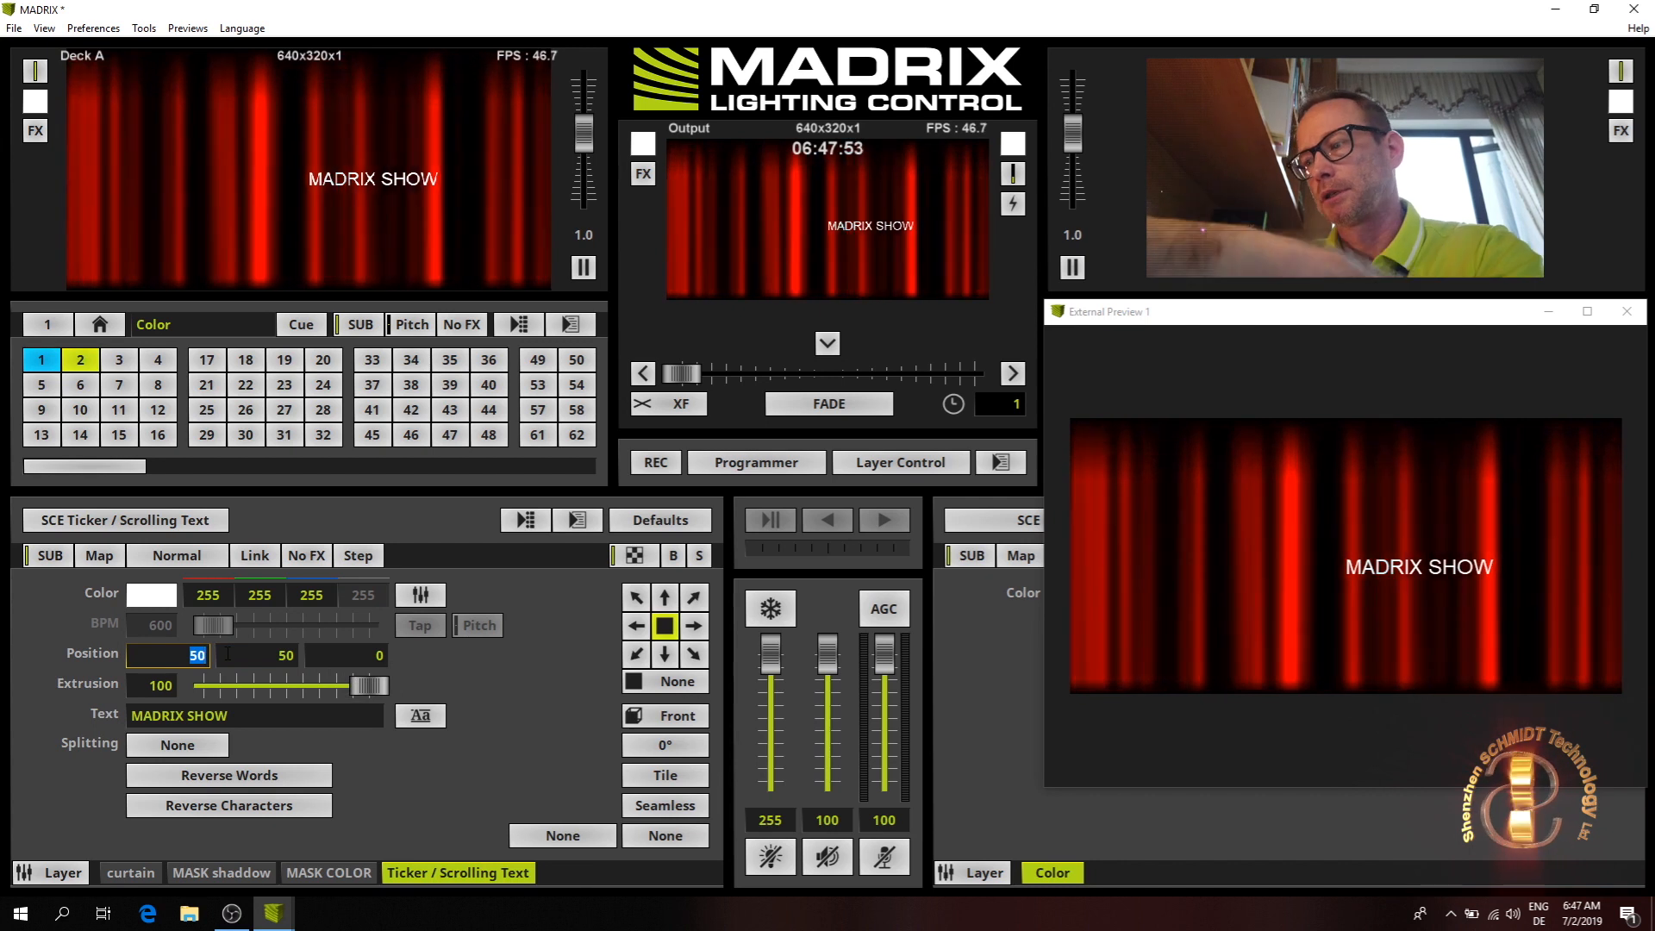
pyautogui.press('Return')
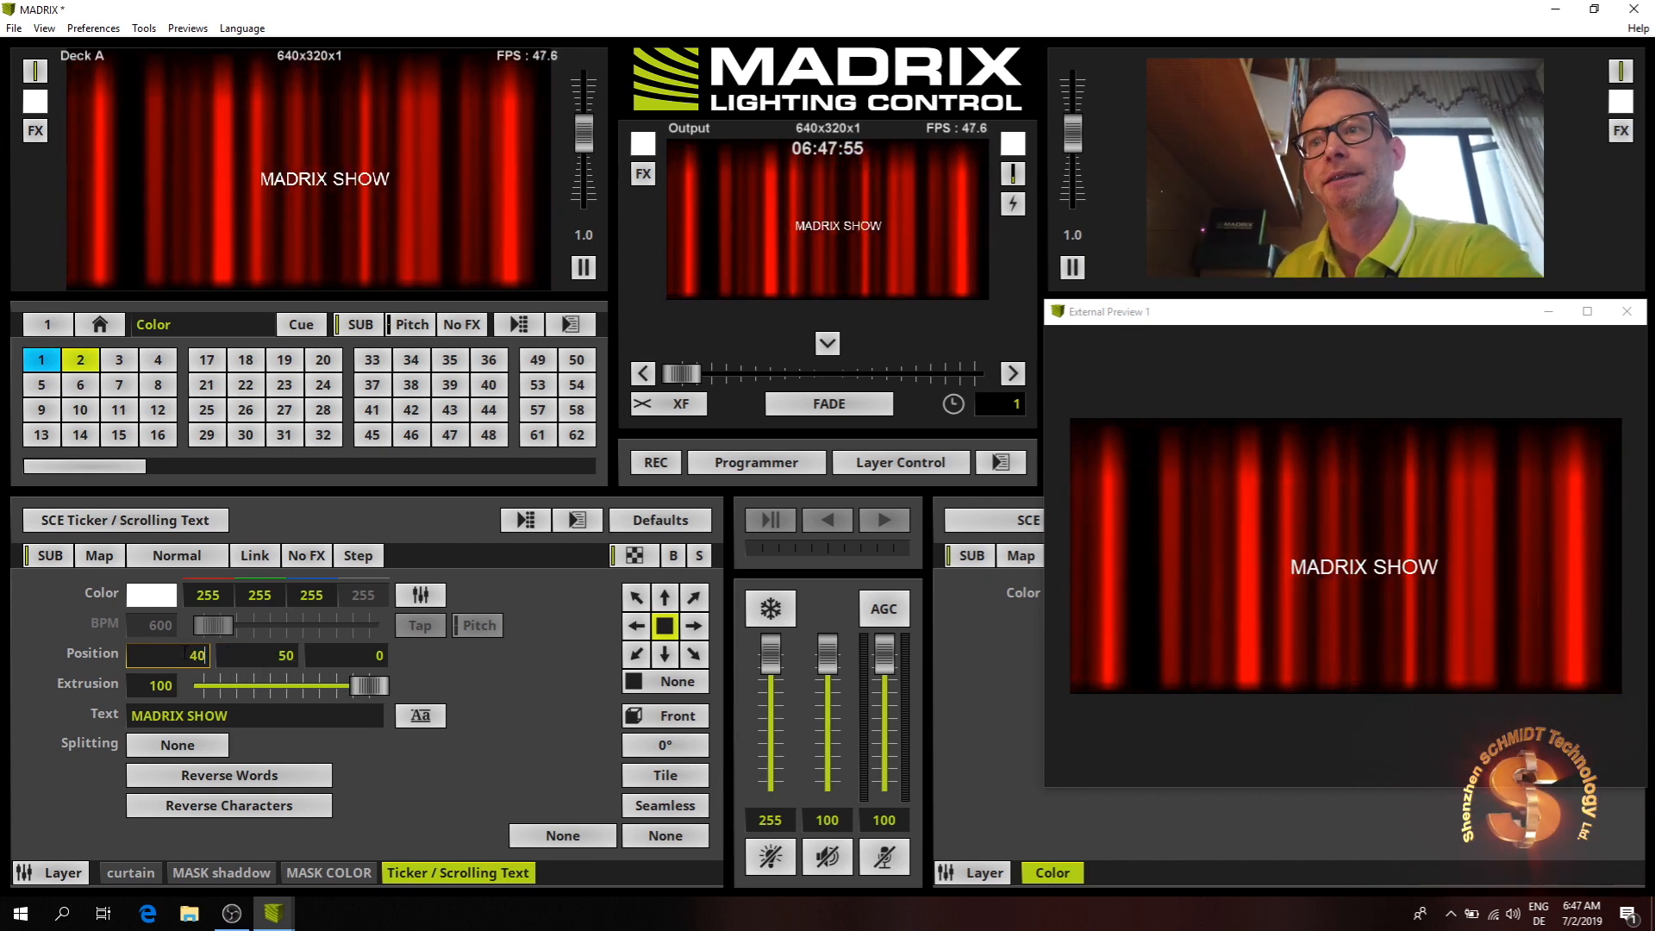
pyautogui.scroll(-13, 183, 655)
pyautogui.scroll(-6, 272, 681)
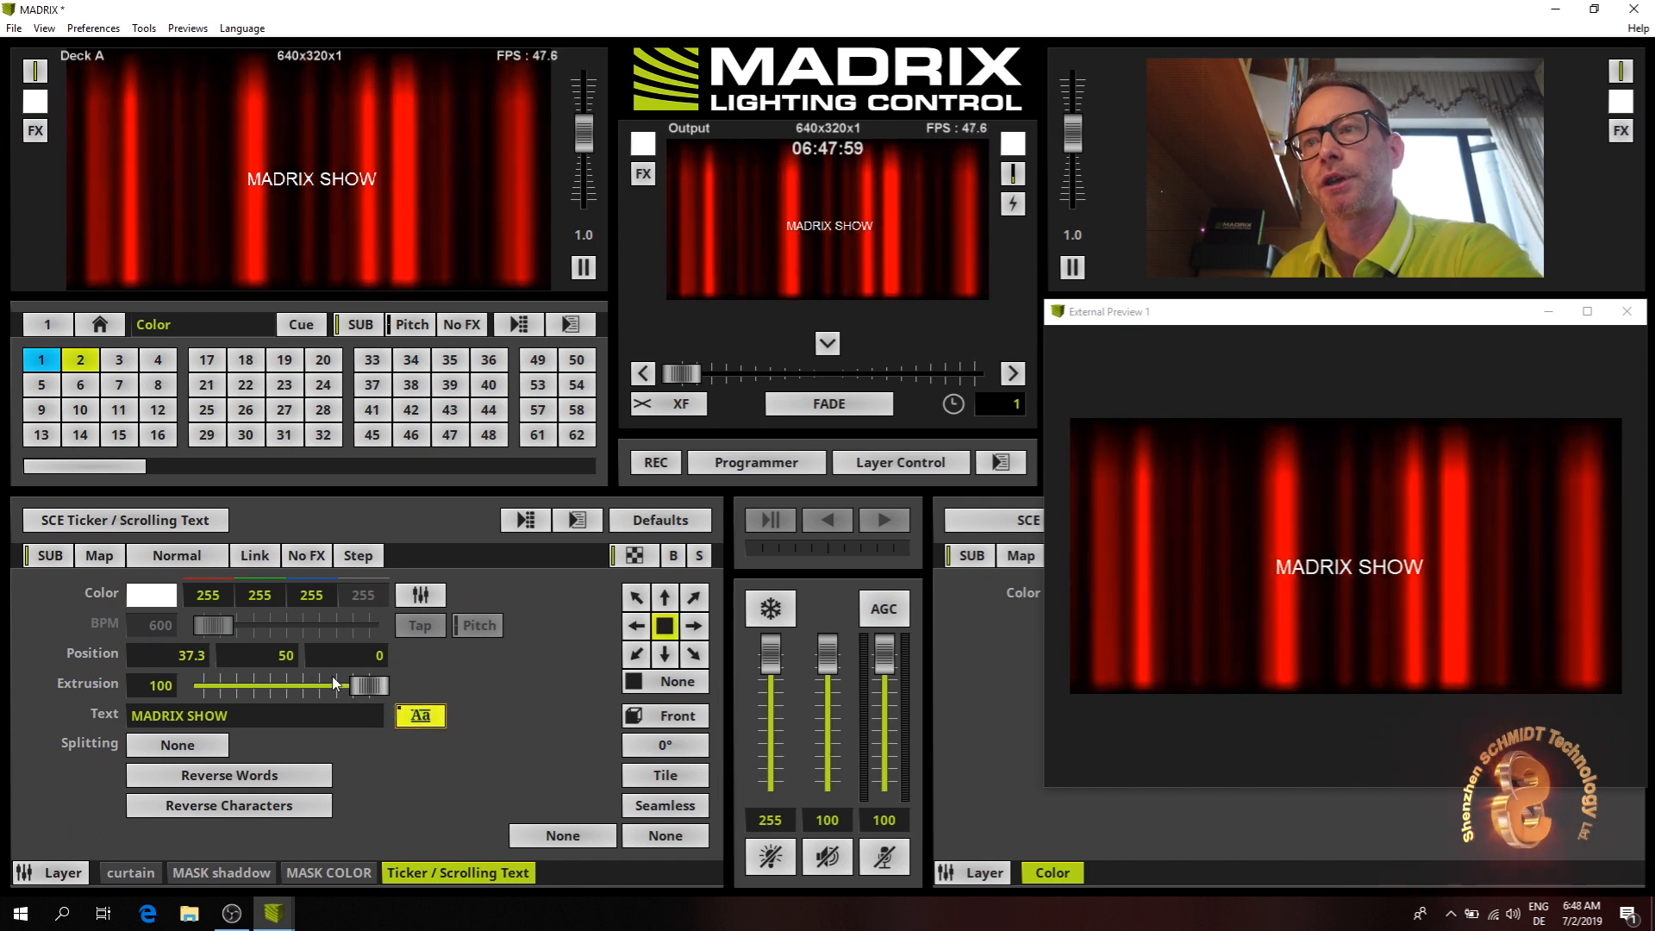
# - Change the ticker text's font to Arial in the Black style at size 36
pyautogui.click(420, 715)
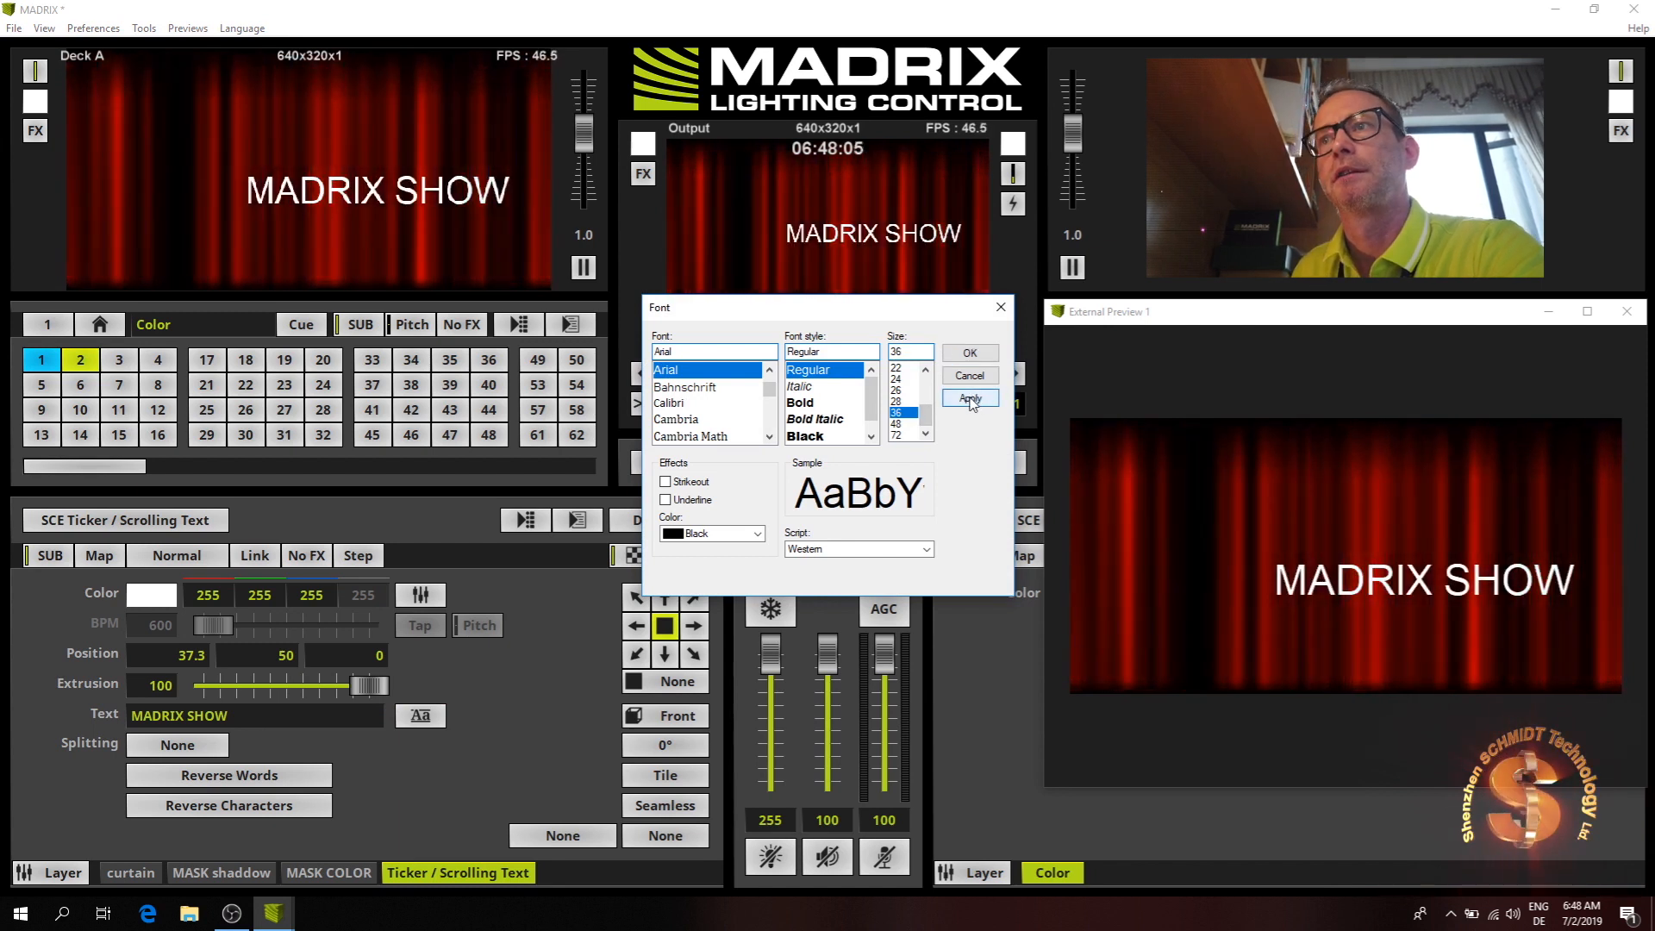
pyautogui.click(810, 437)
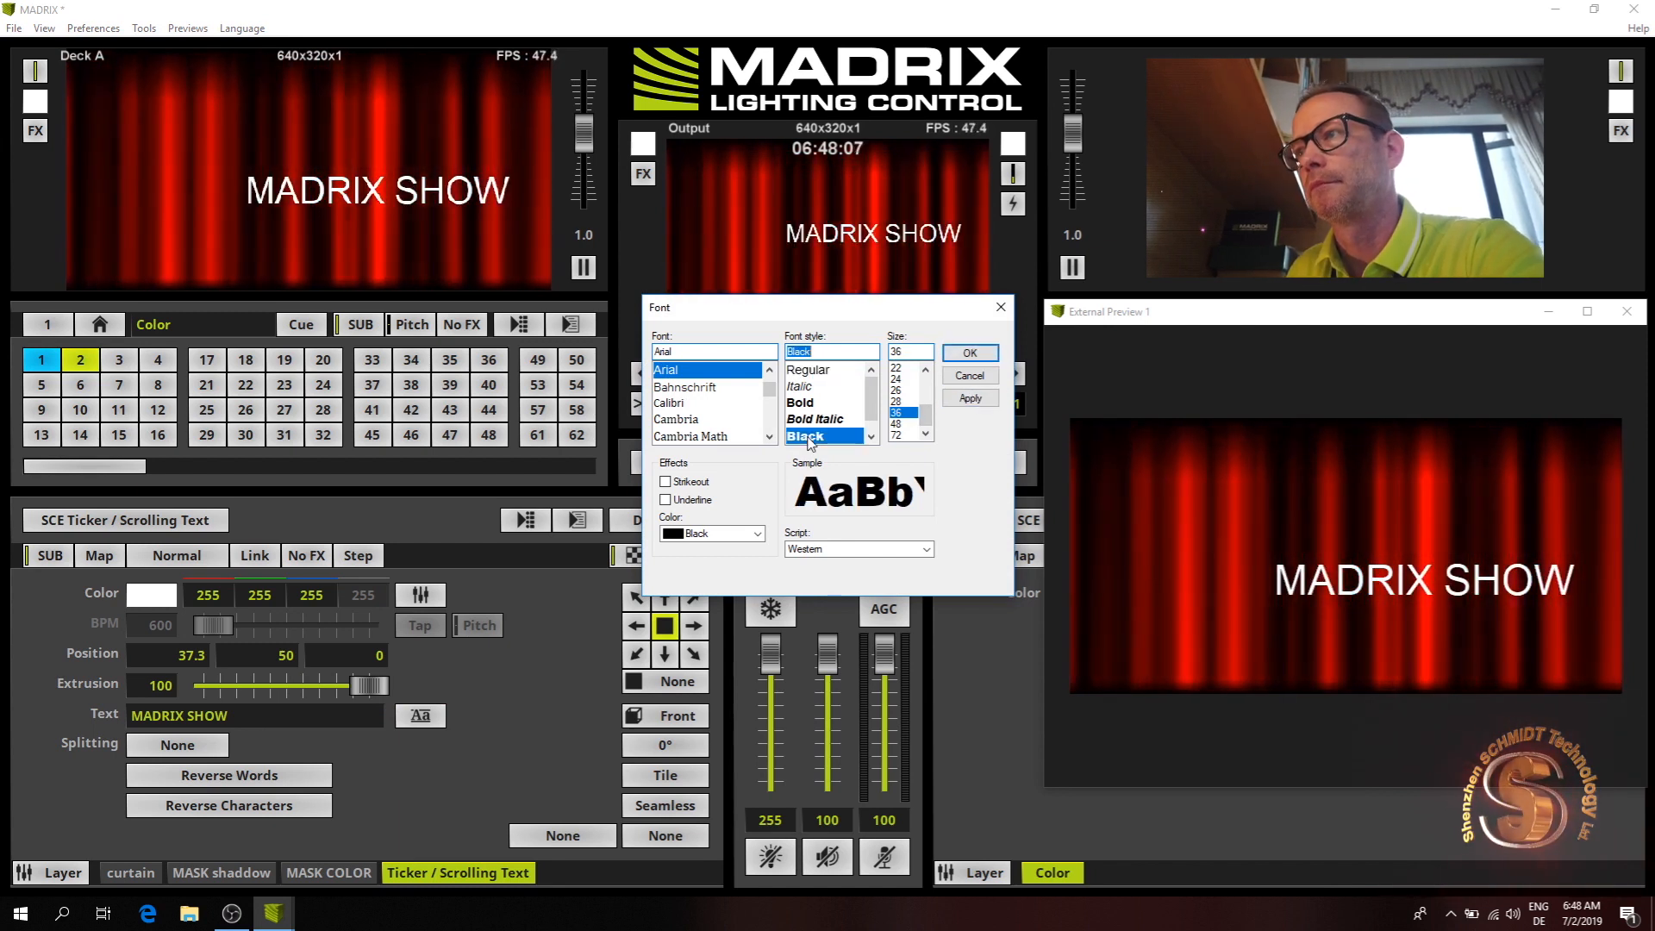
pyautogui.click(971, 399)
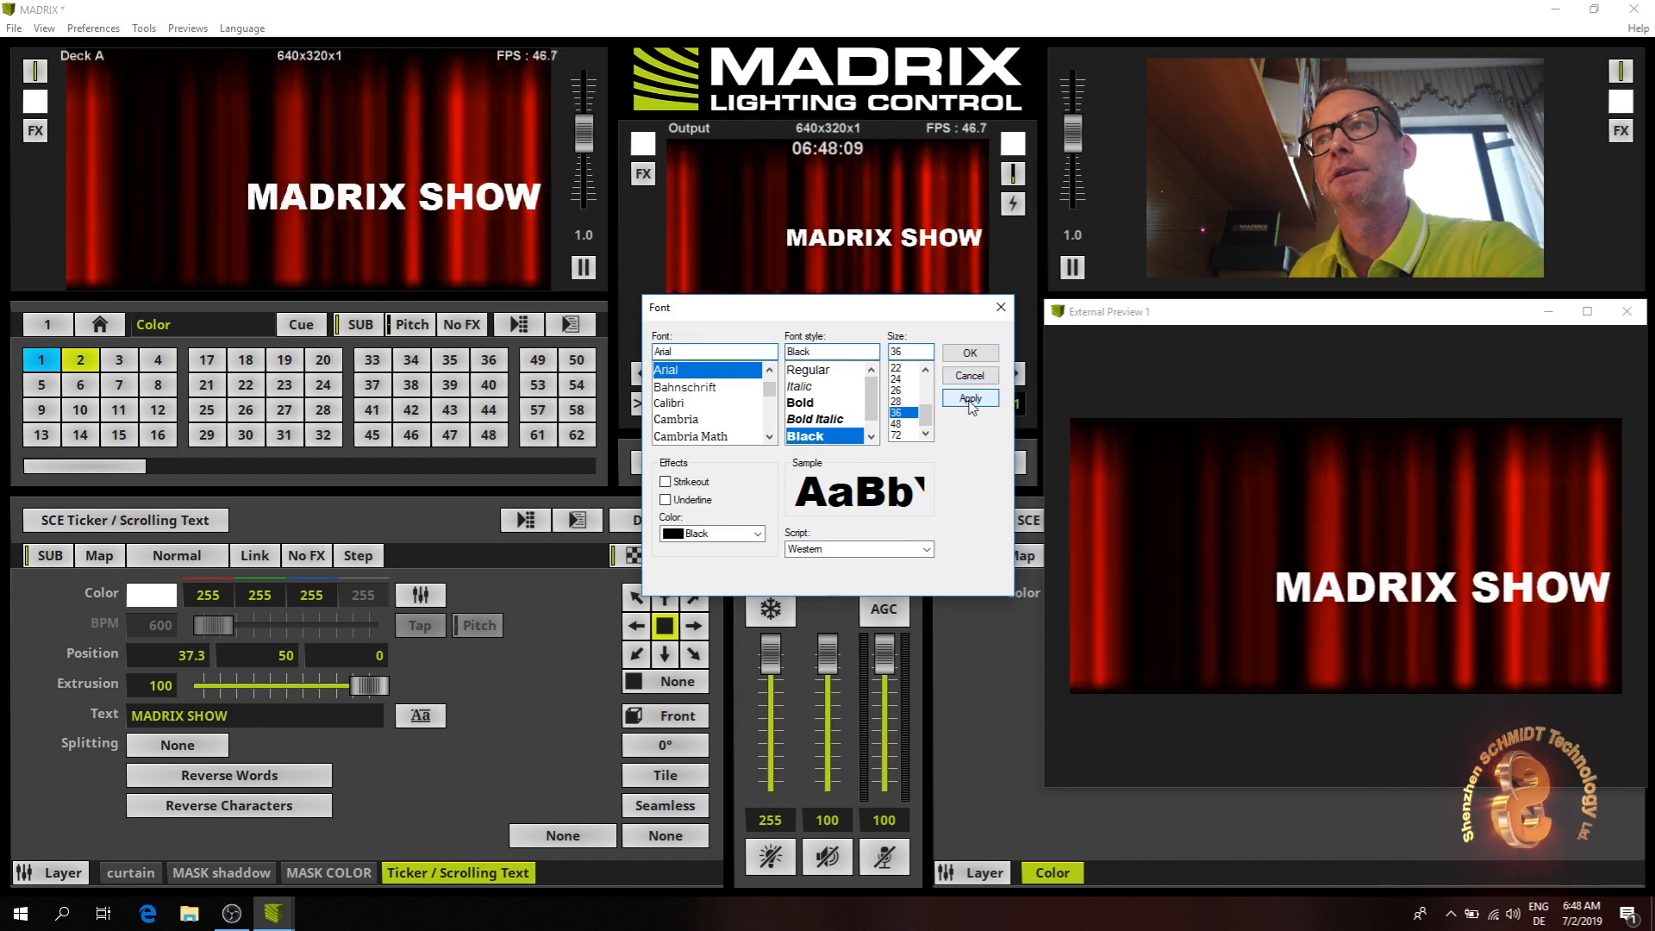
pyautogui.click(972, 352)
# - Try an X position of 10 for the enlarged text, and settle on 15
pyautogui.doubleClick(175, 655)
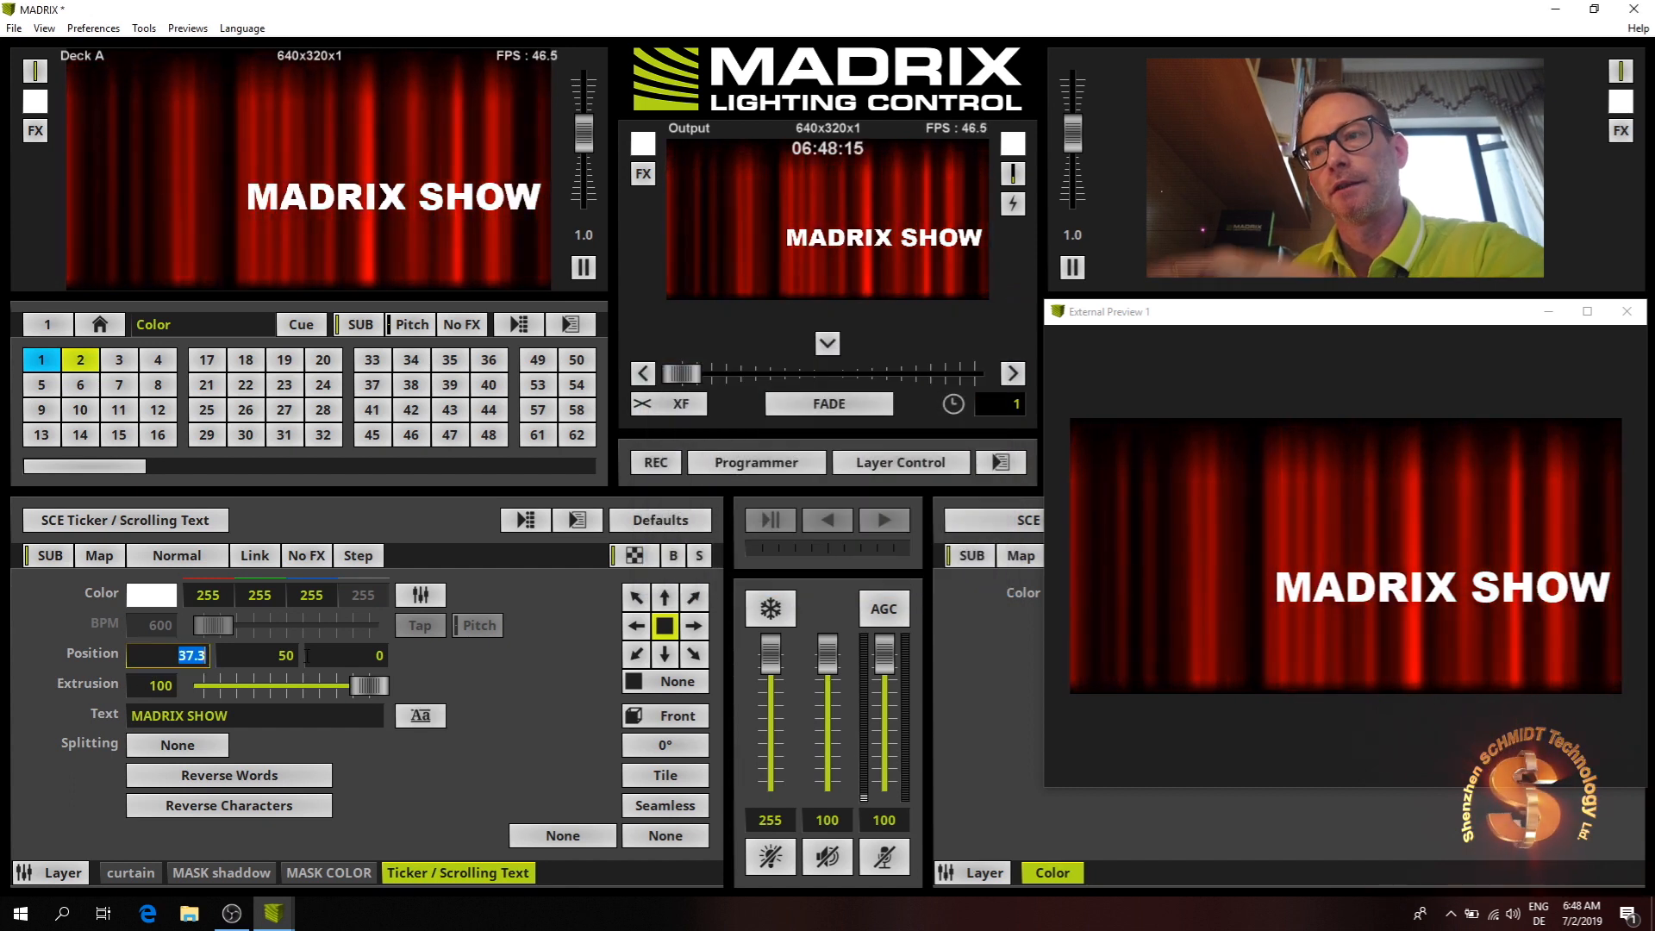
pyautogui.write('10')
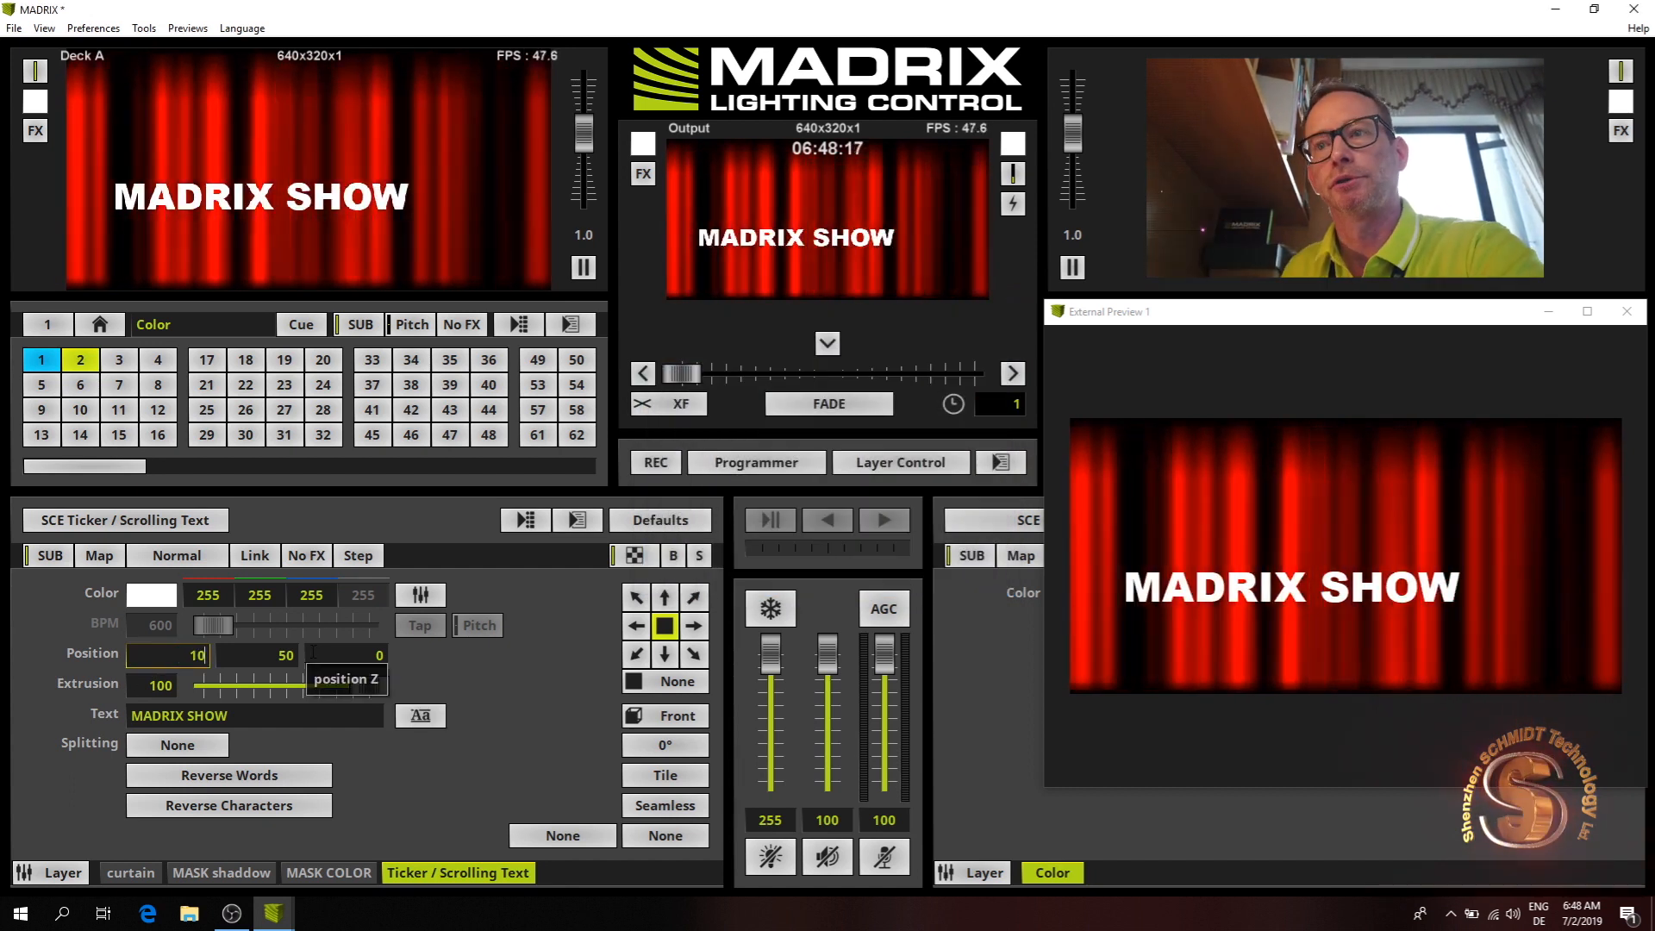
pyautogui.doubleClick(197, 655)
pyautogui.write('15')
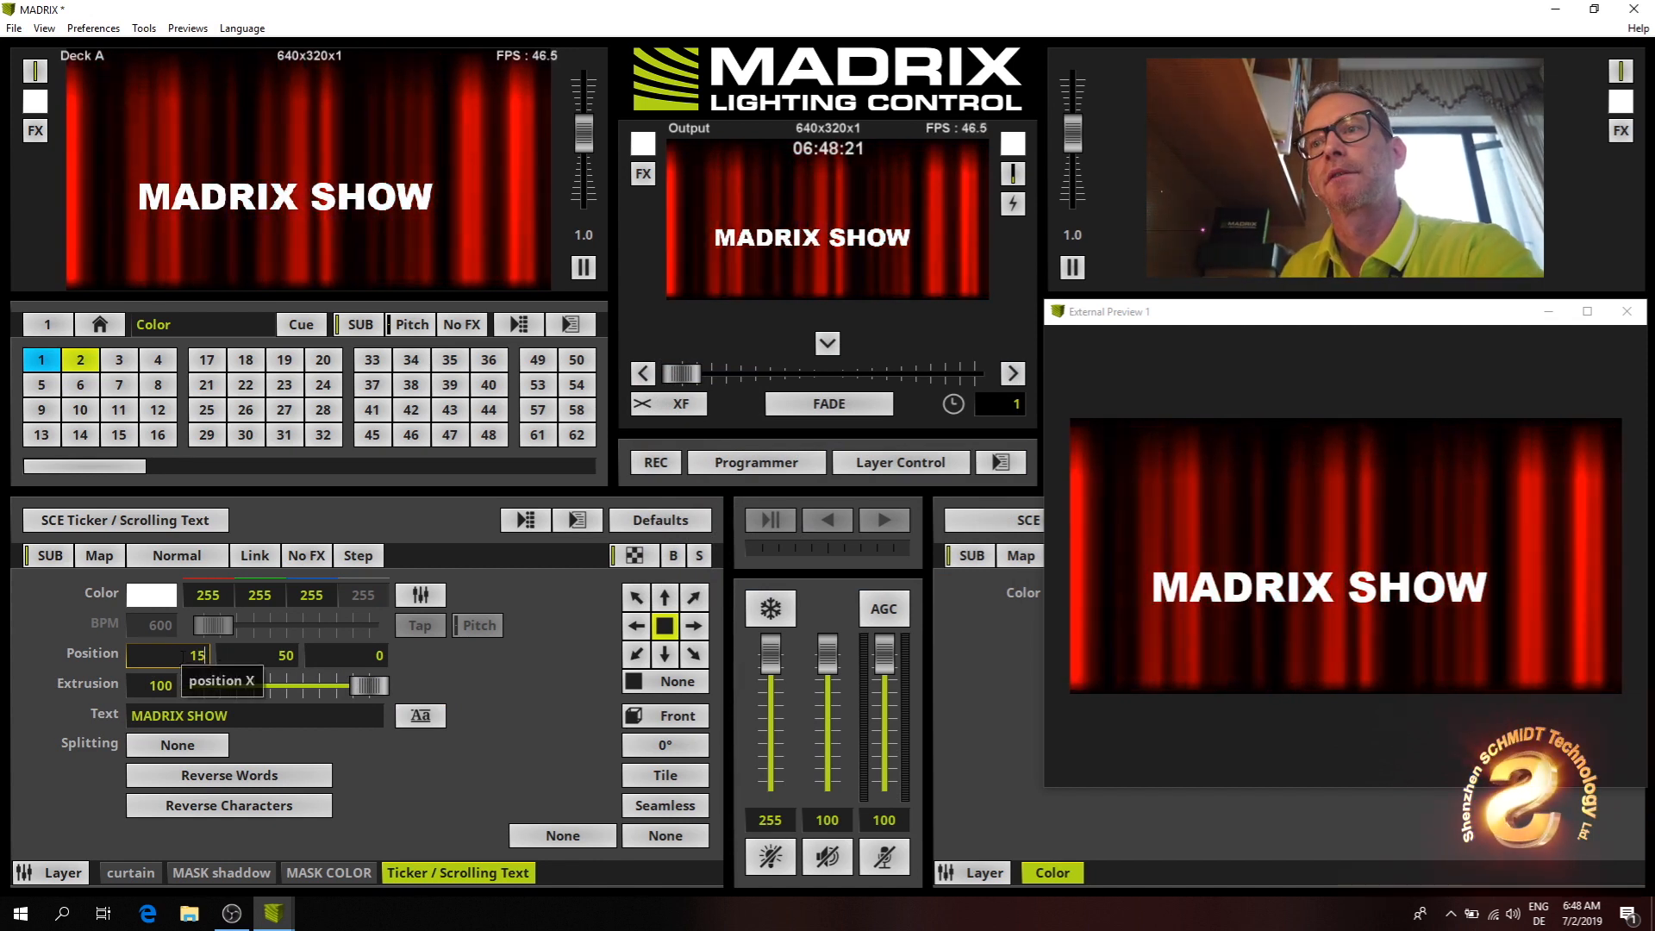
# - Shift the text layer's mapping to position X 27 and Y -64 pixels
pyautogui.click(99, 556)
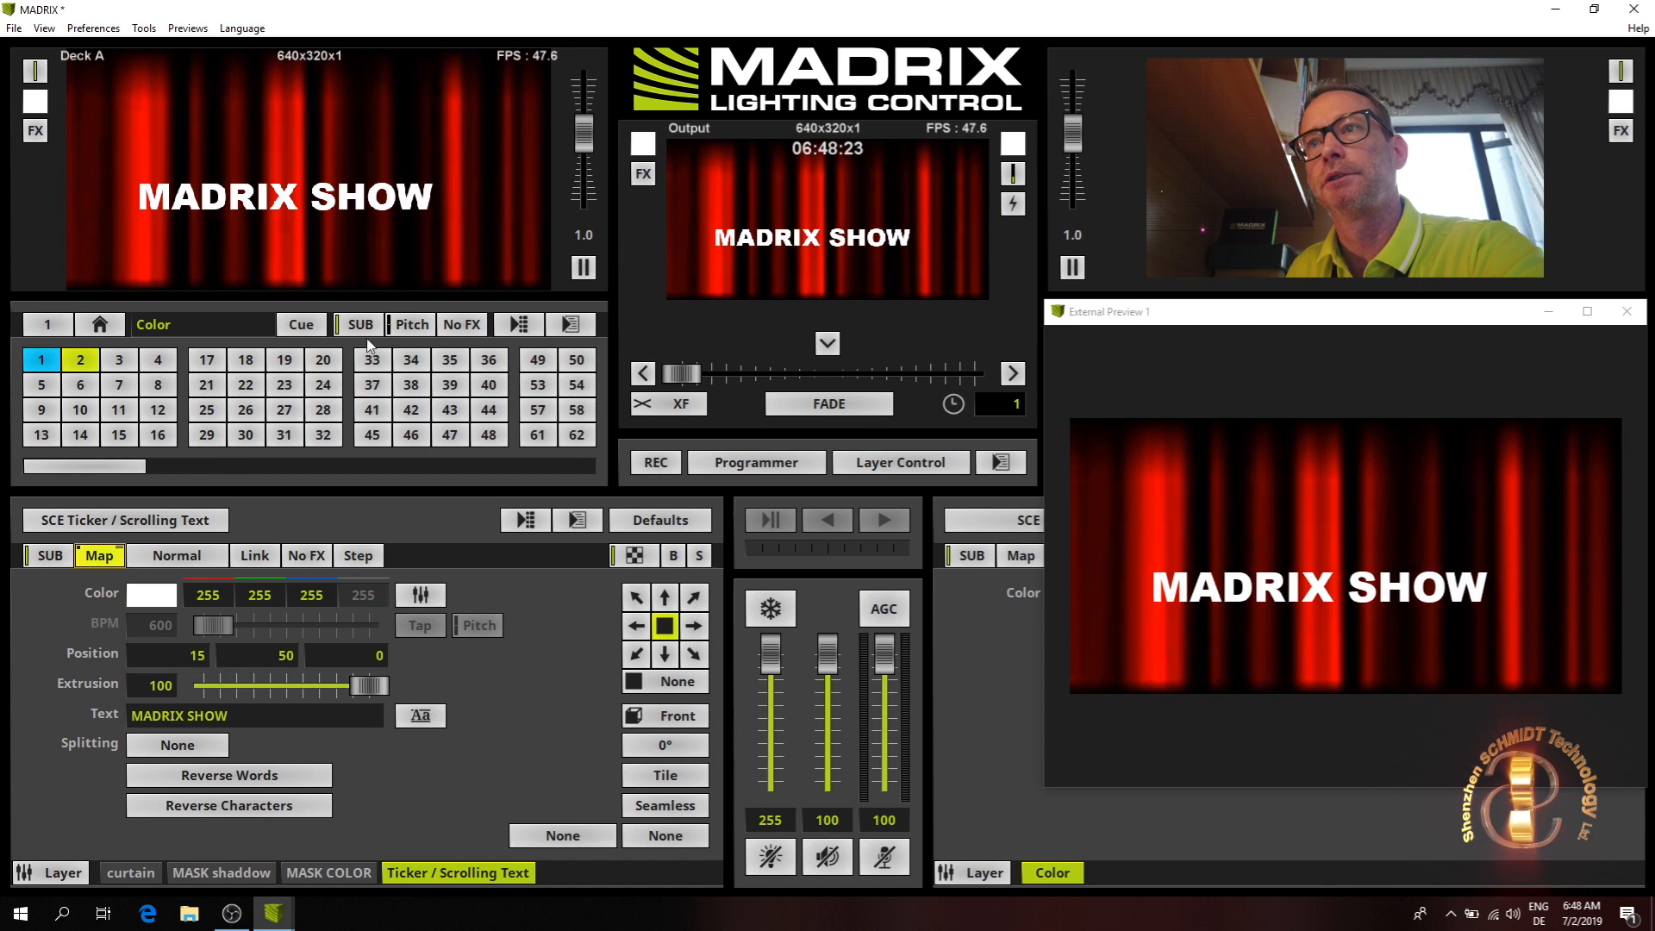
pyautogui.moveTo(833, 459); pyautogui.dragTo(835, 443)
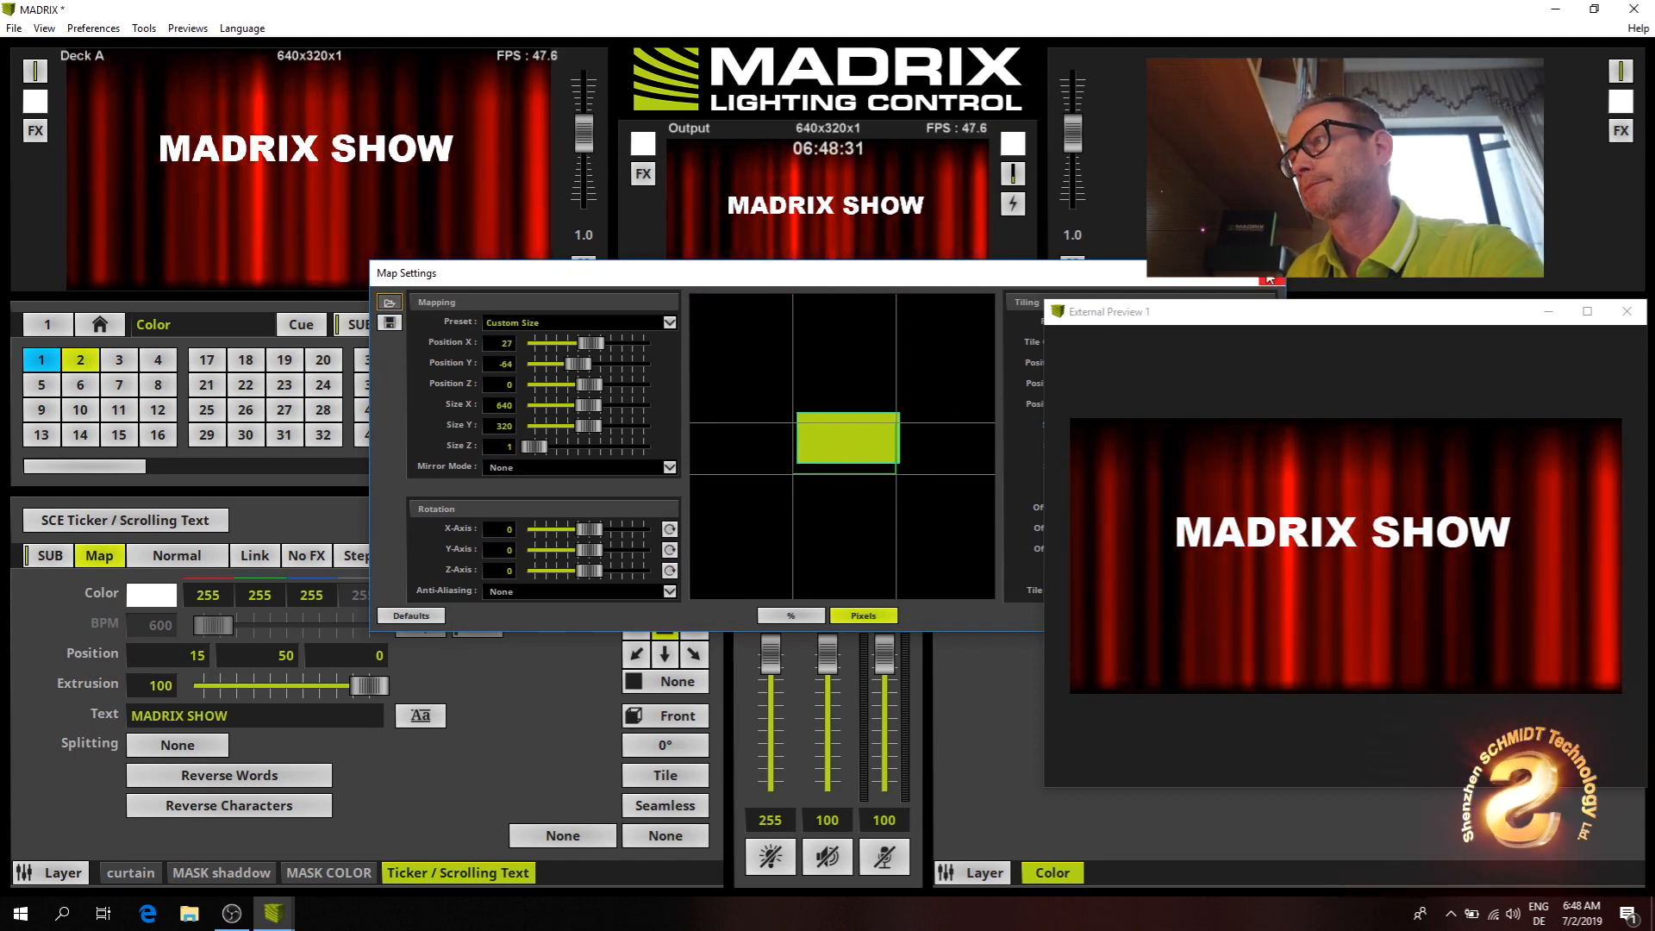
pyautogui.click(1267, 275)
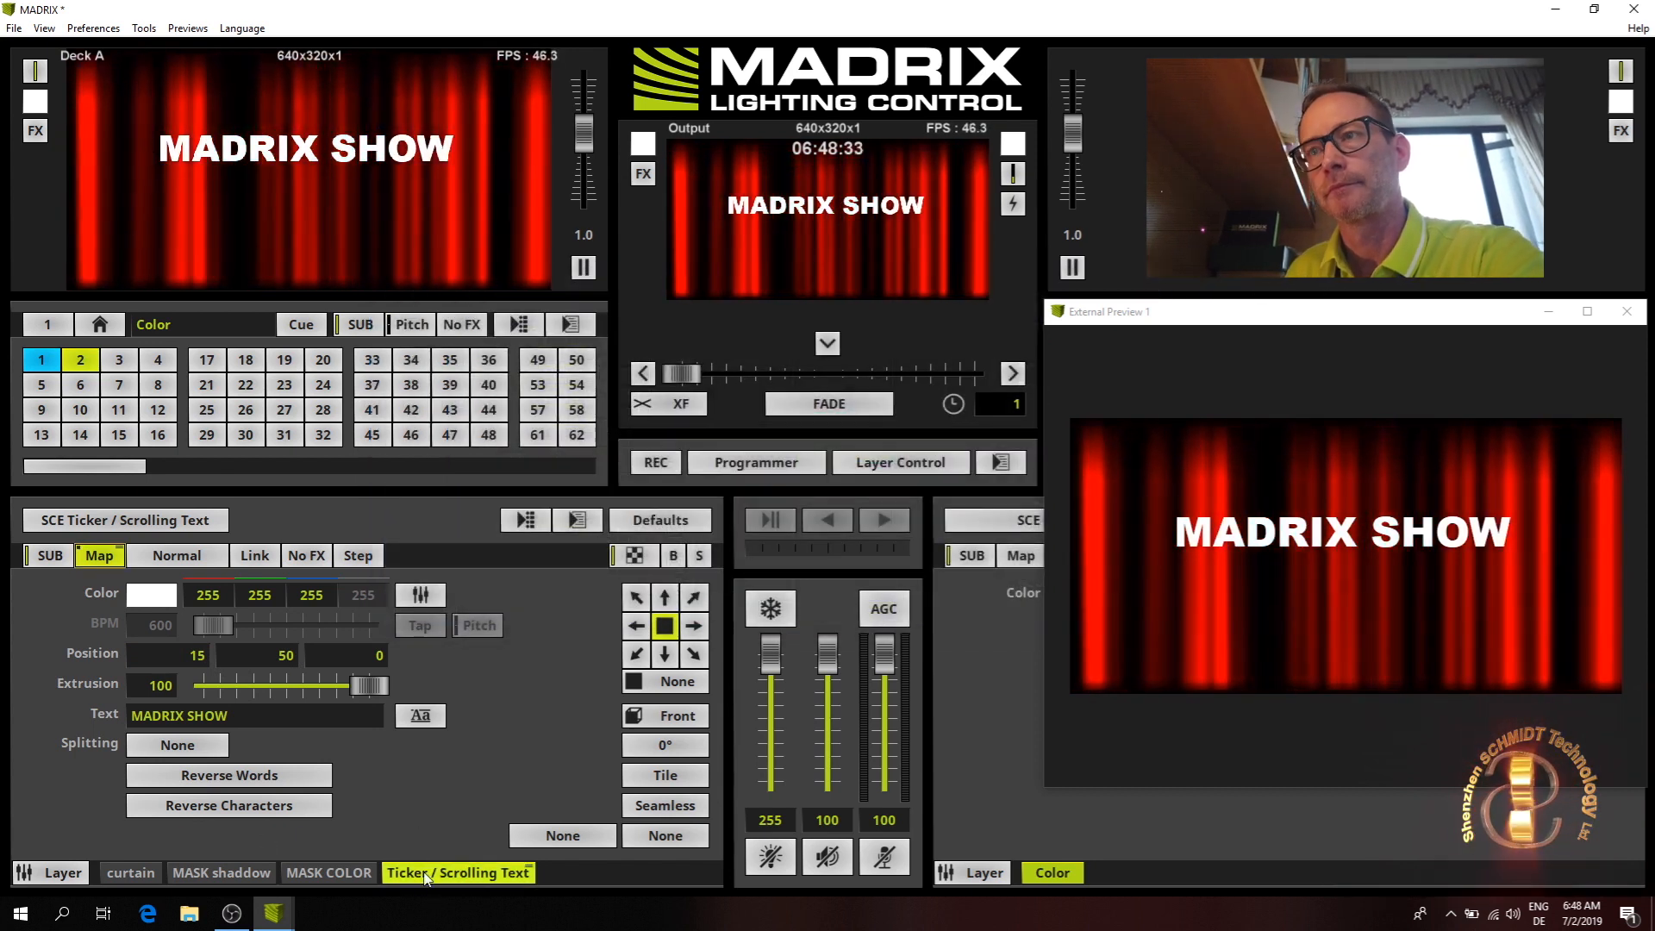
# - Try the Edges, Edges Popup and Emboss style filters on the text layer, and restore No FX
pyautogui.click(365, 565)
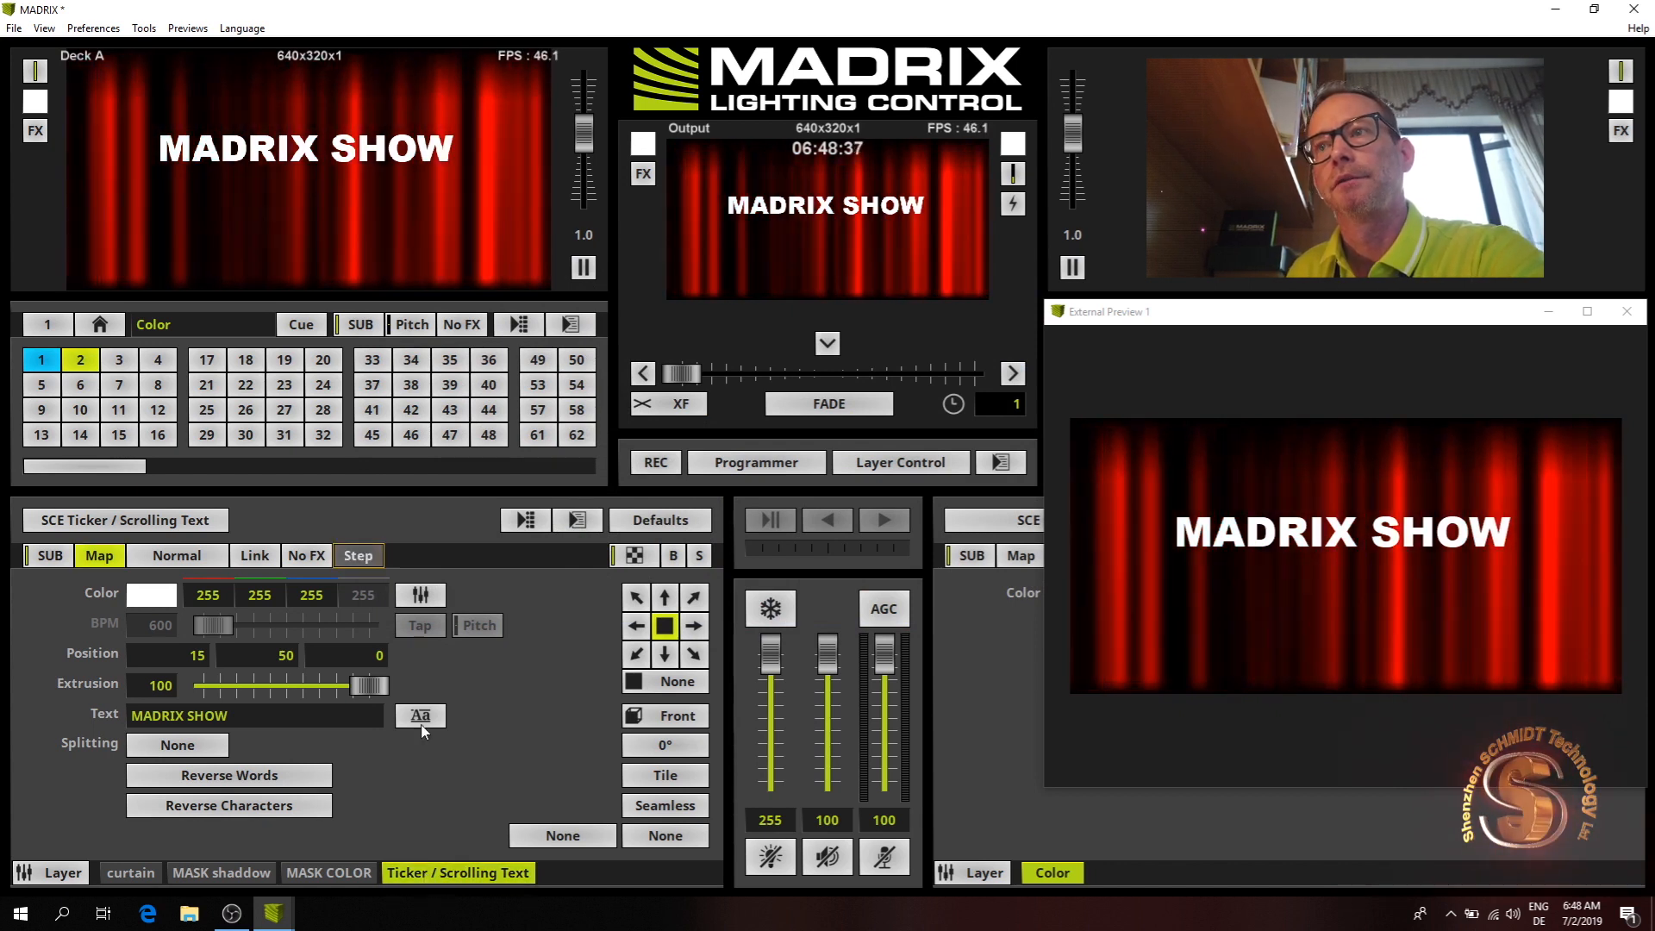
pyautogui.click(306, 556)
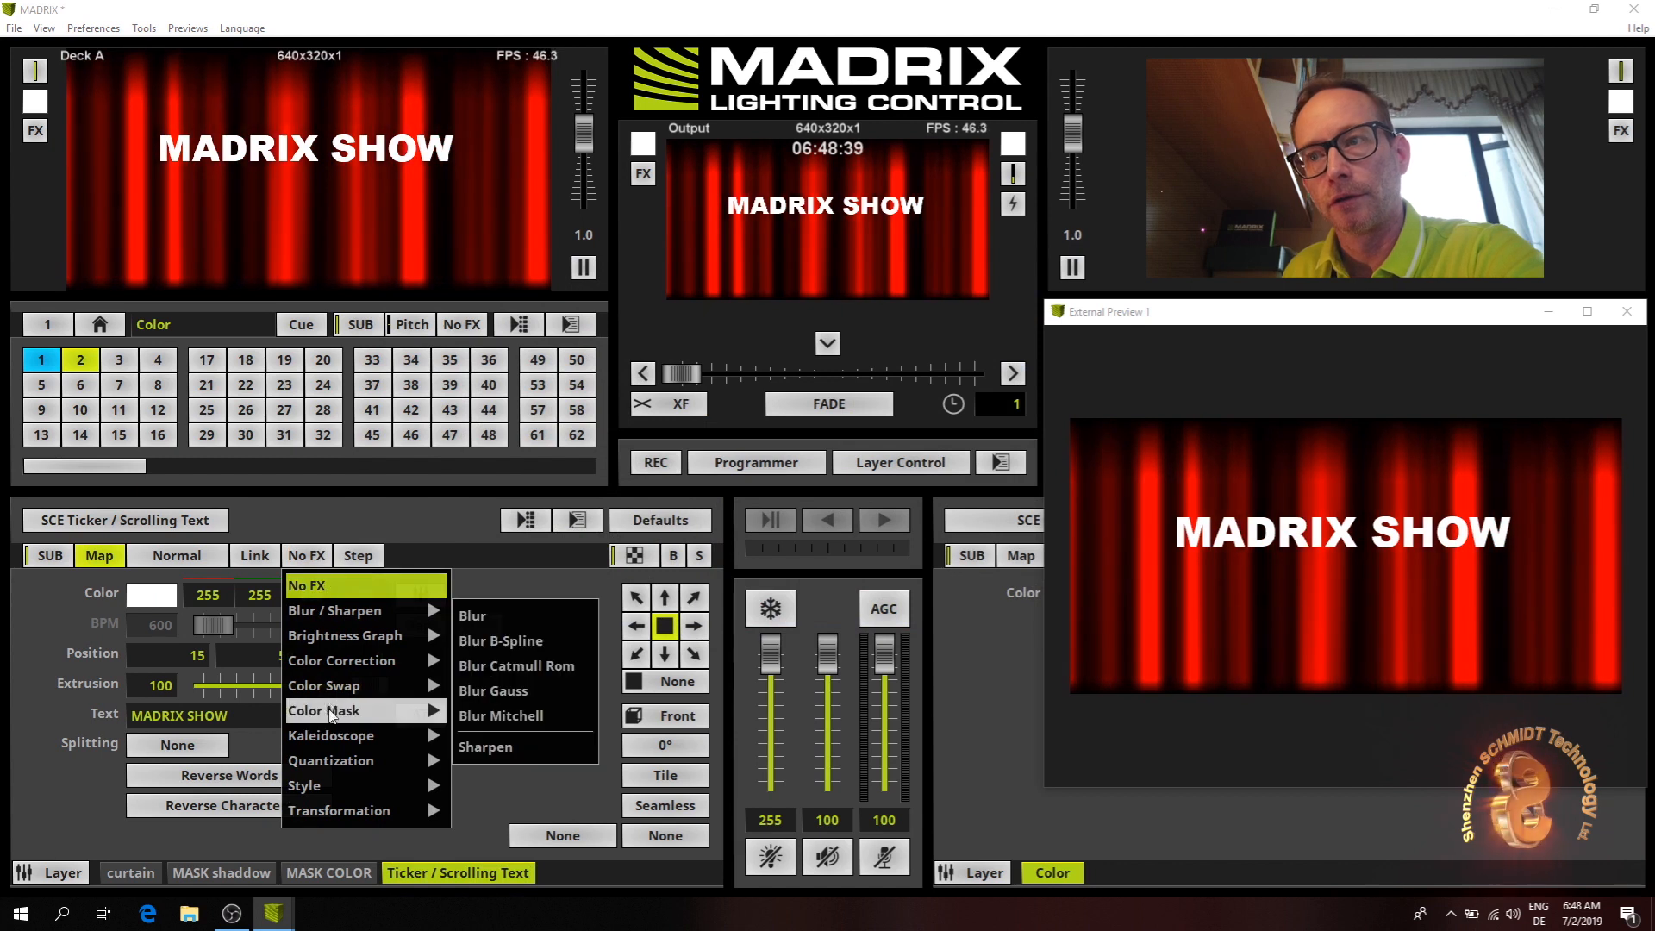
pyautogui.moveTo(344, 768)
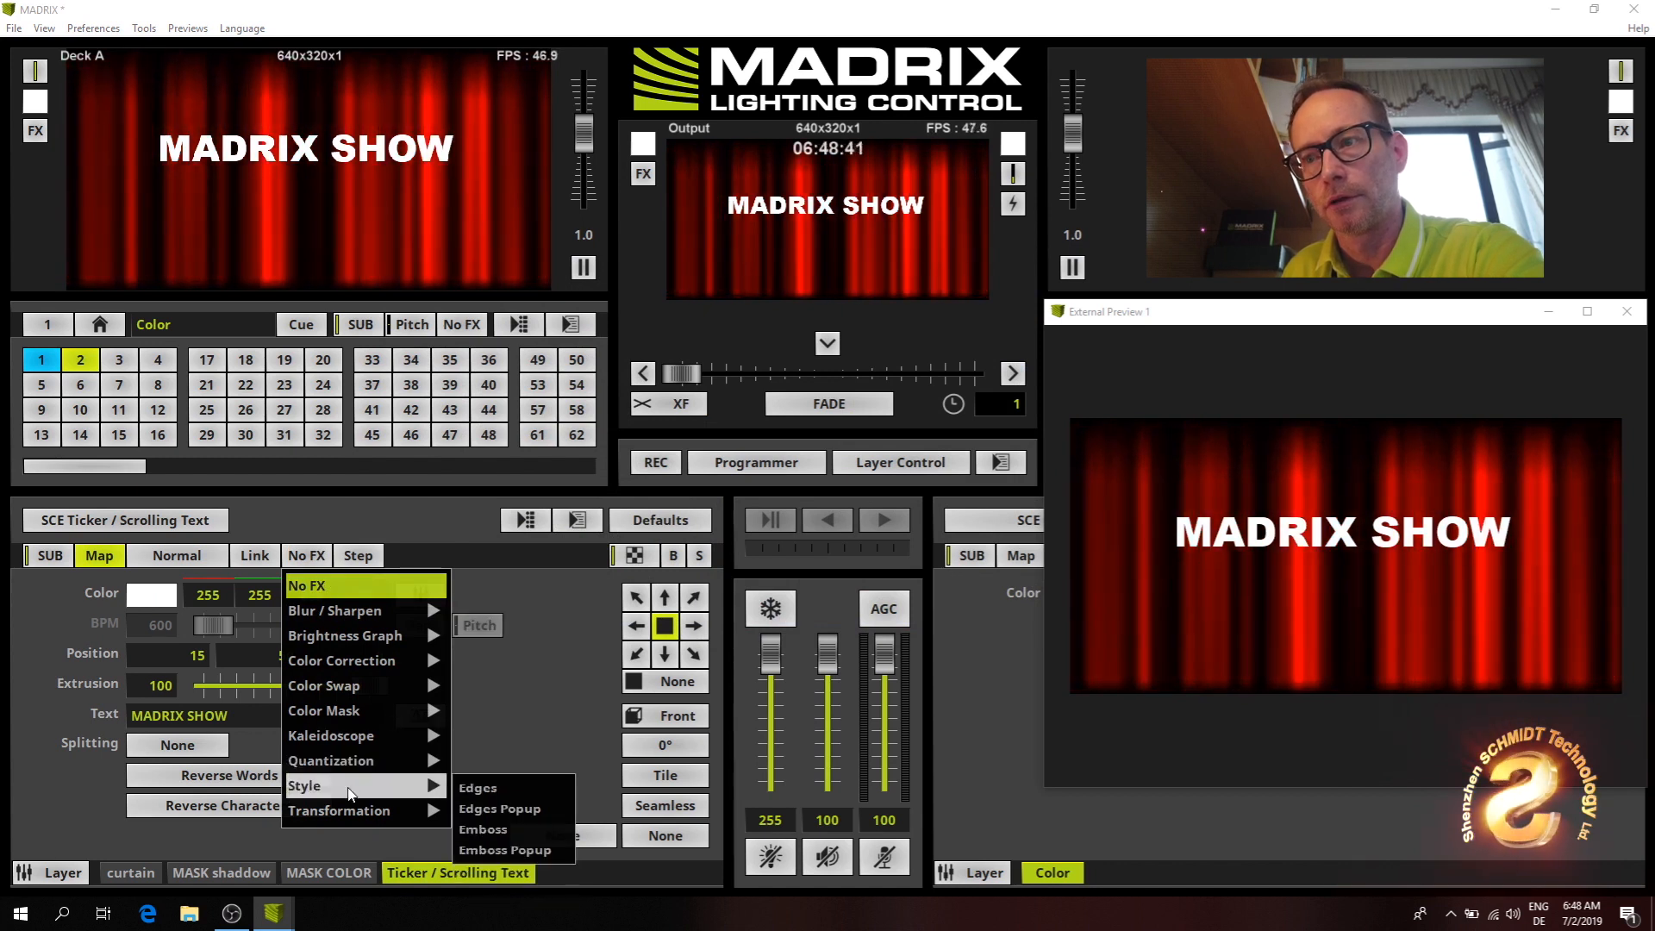
pyautogui.click(496, 799)
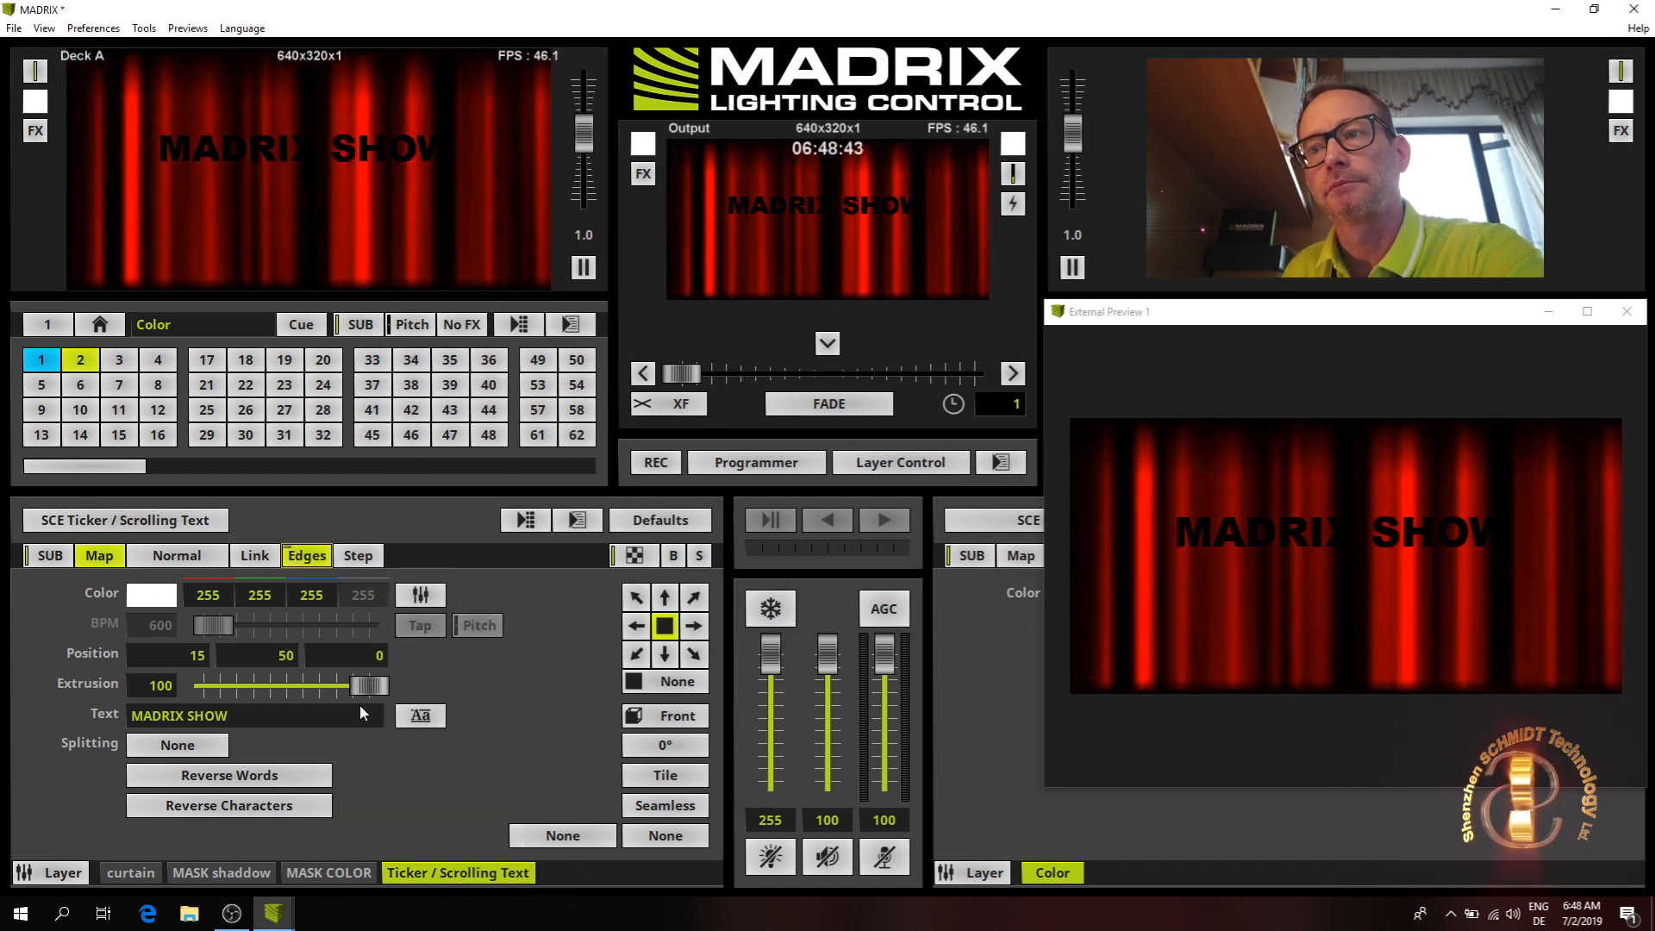
pyautogui.click(313, 564)
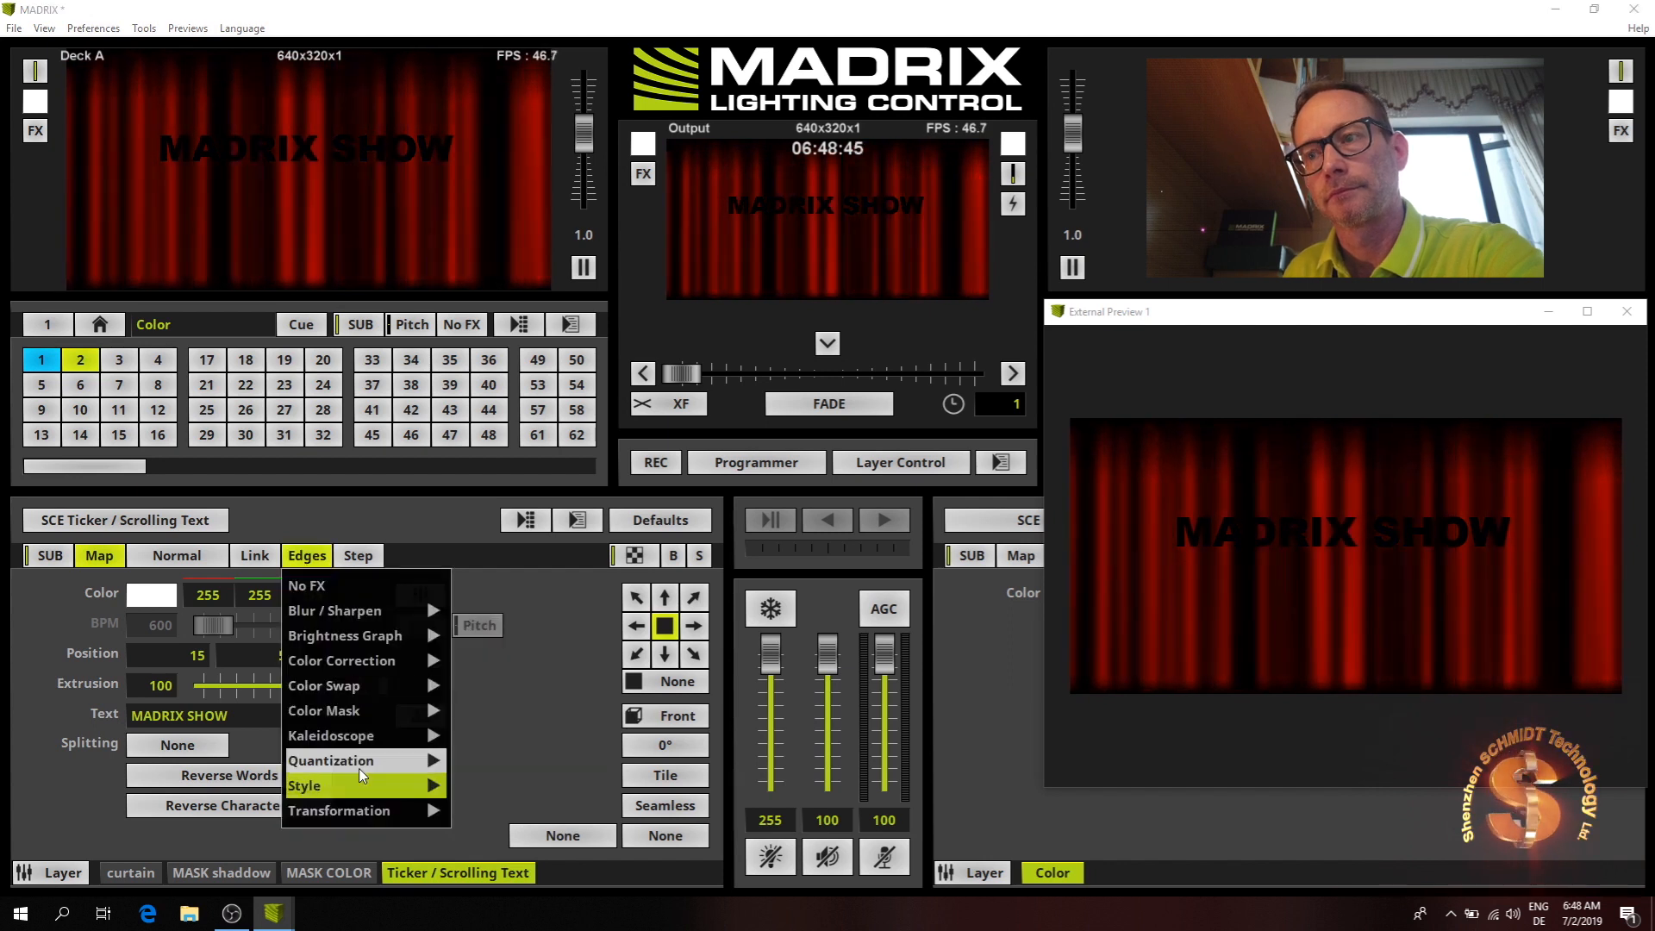
pyautogui.moveTo(362, 785)
pyautogui.click(494, 817)
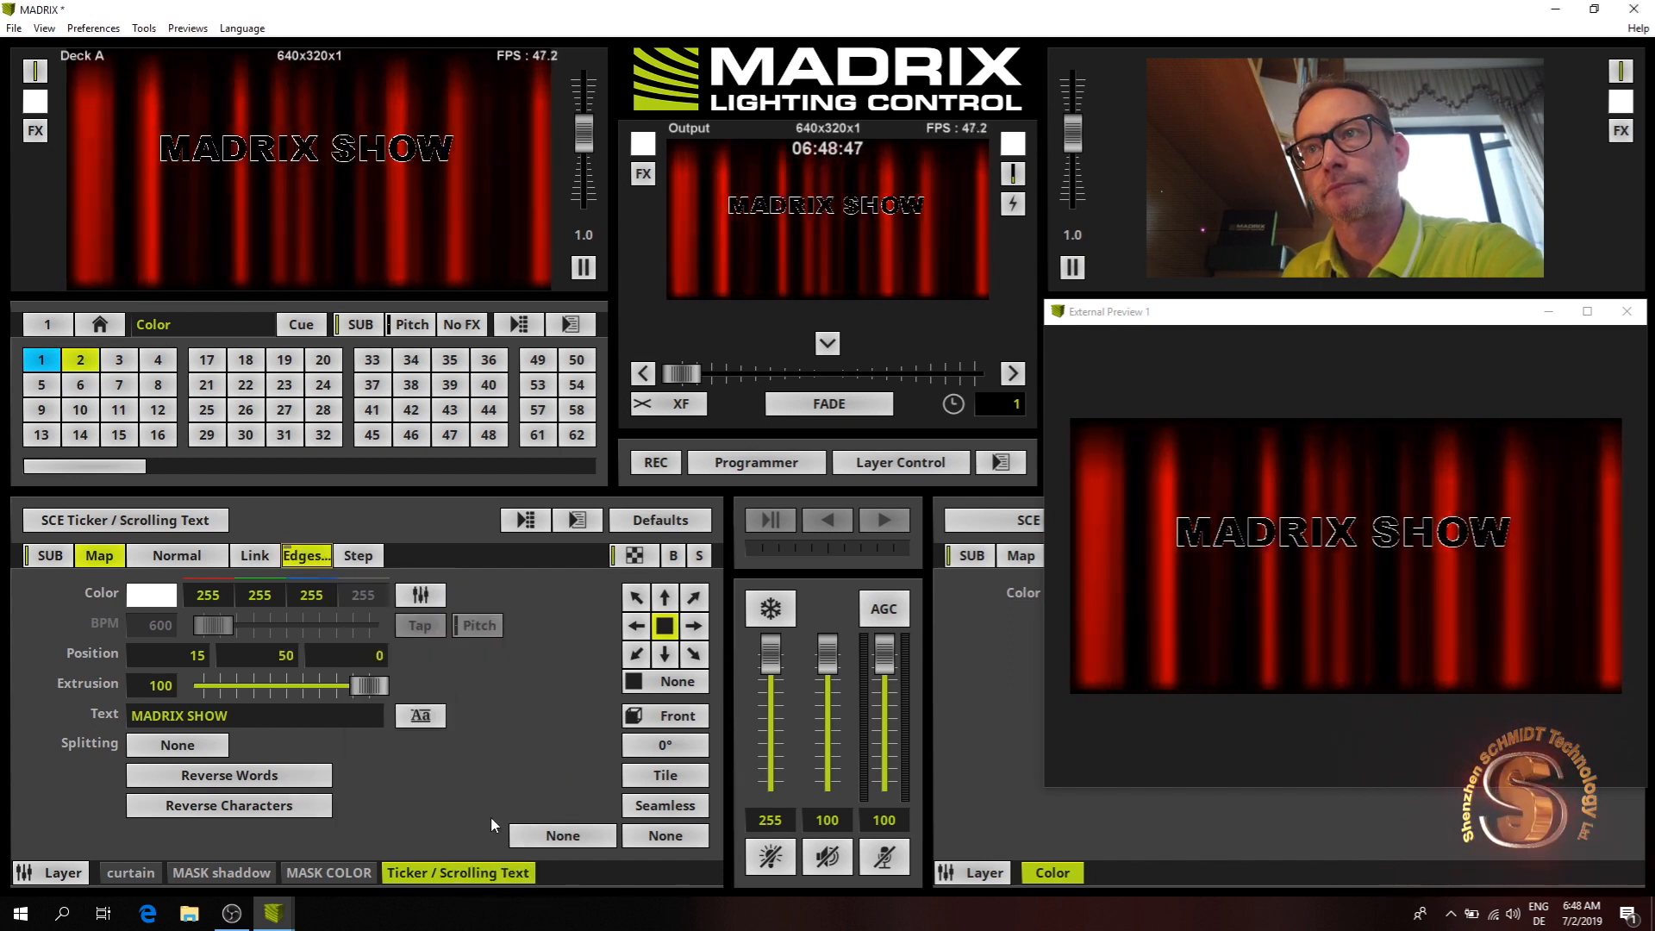
pyautogui.click(306, 555)
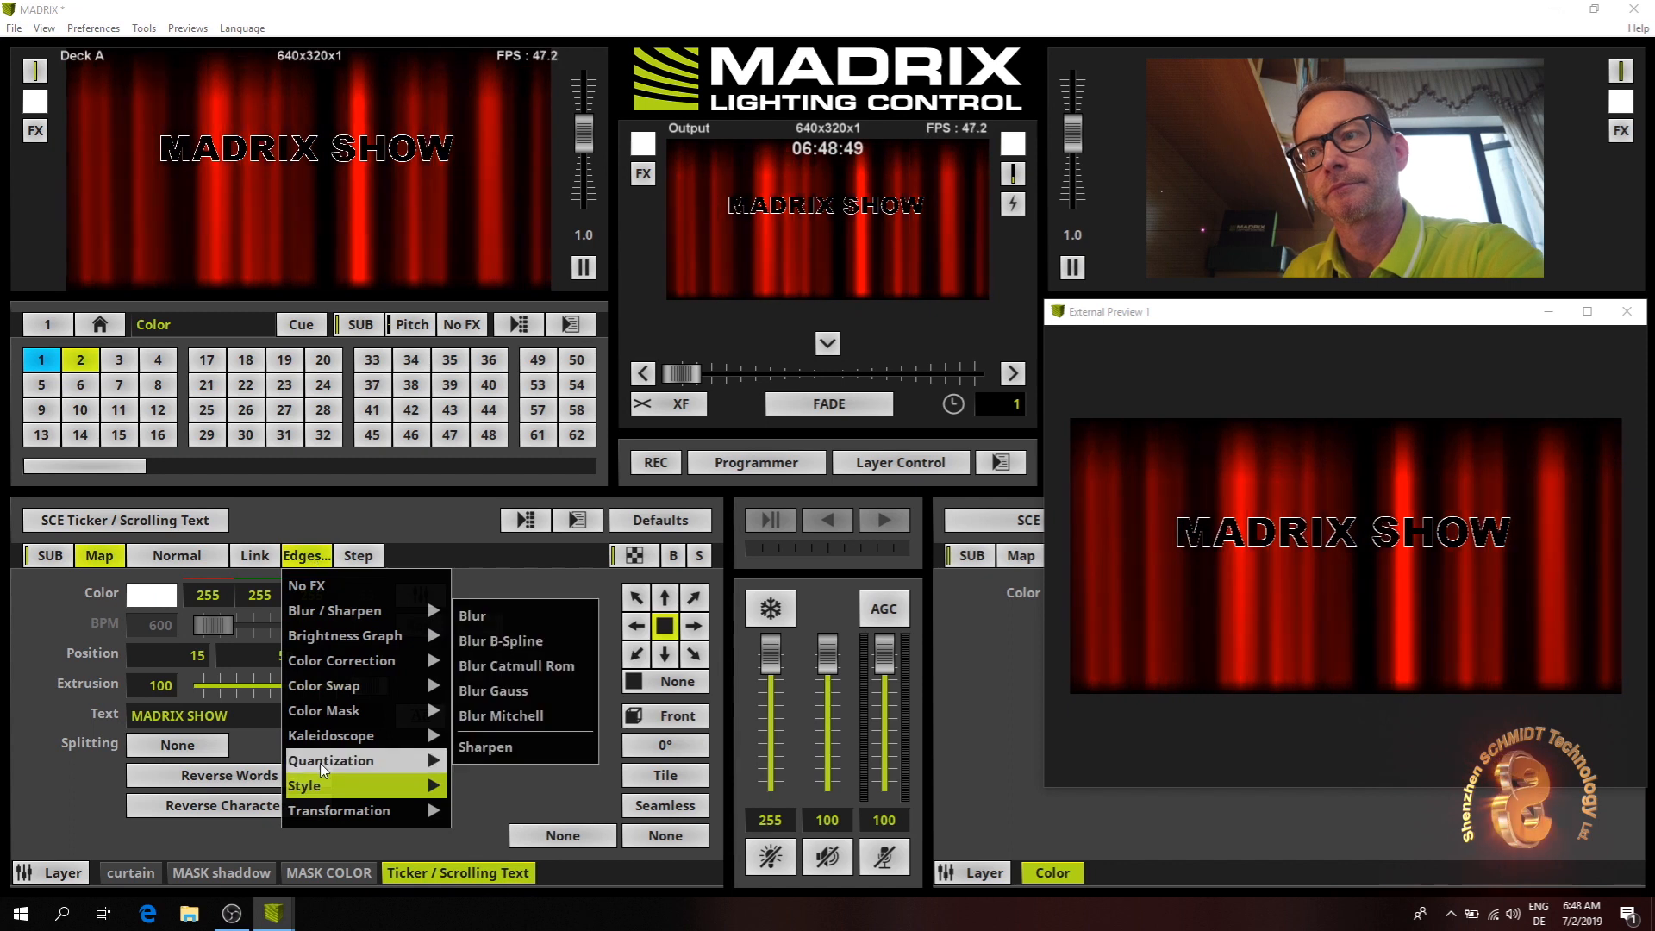
pyautogui.moveTo(329, 788)
pyautogui.click(533, 844)
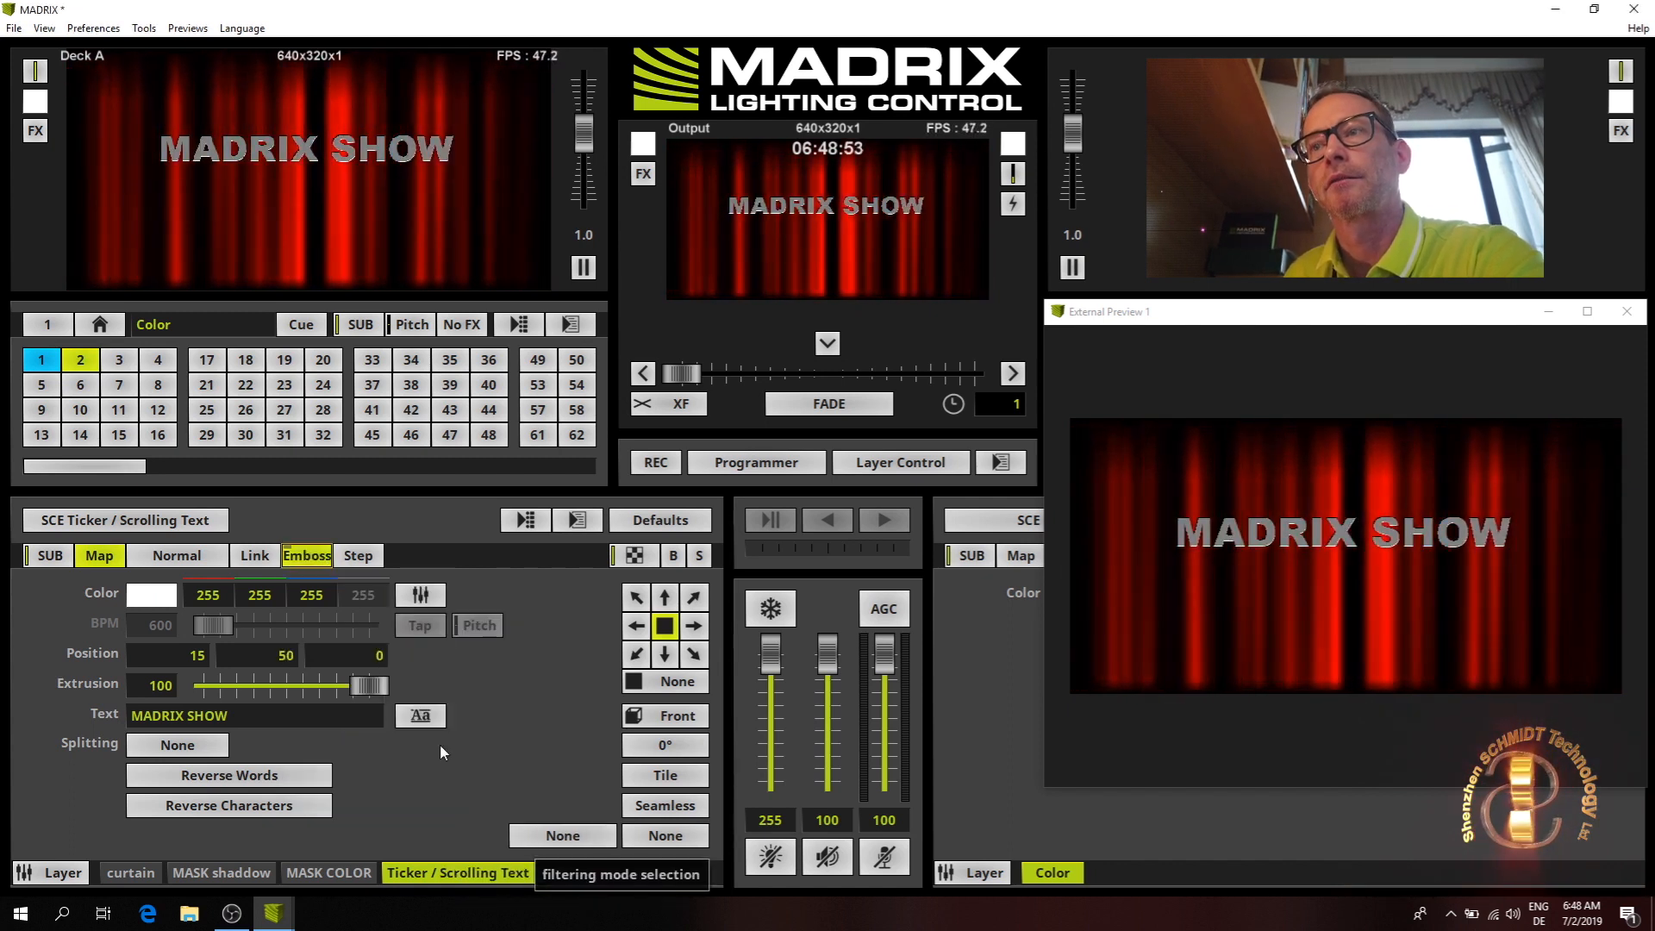
pyautogui.click(322, 561)
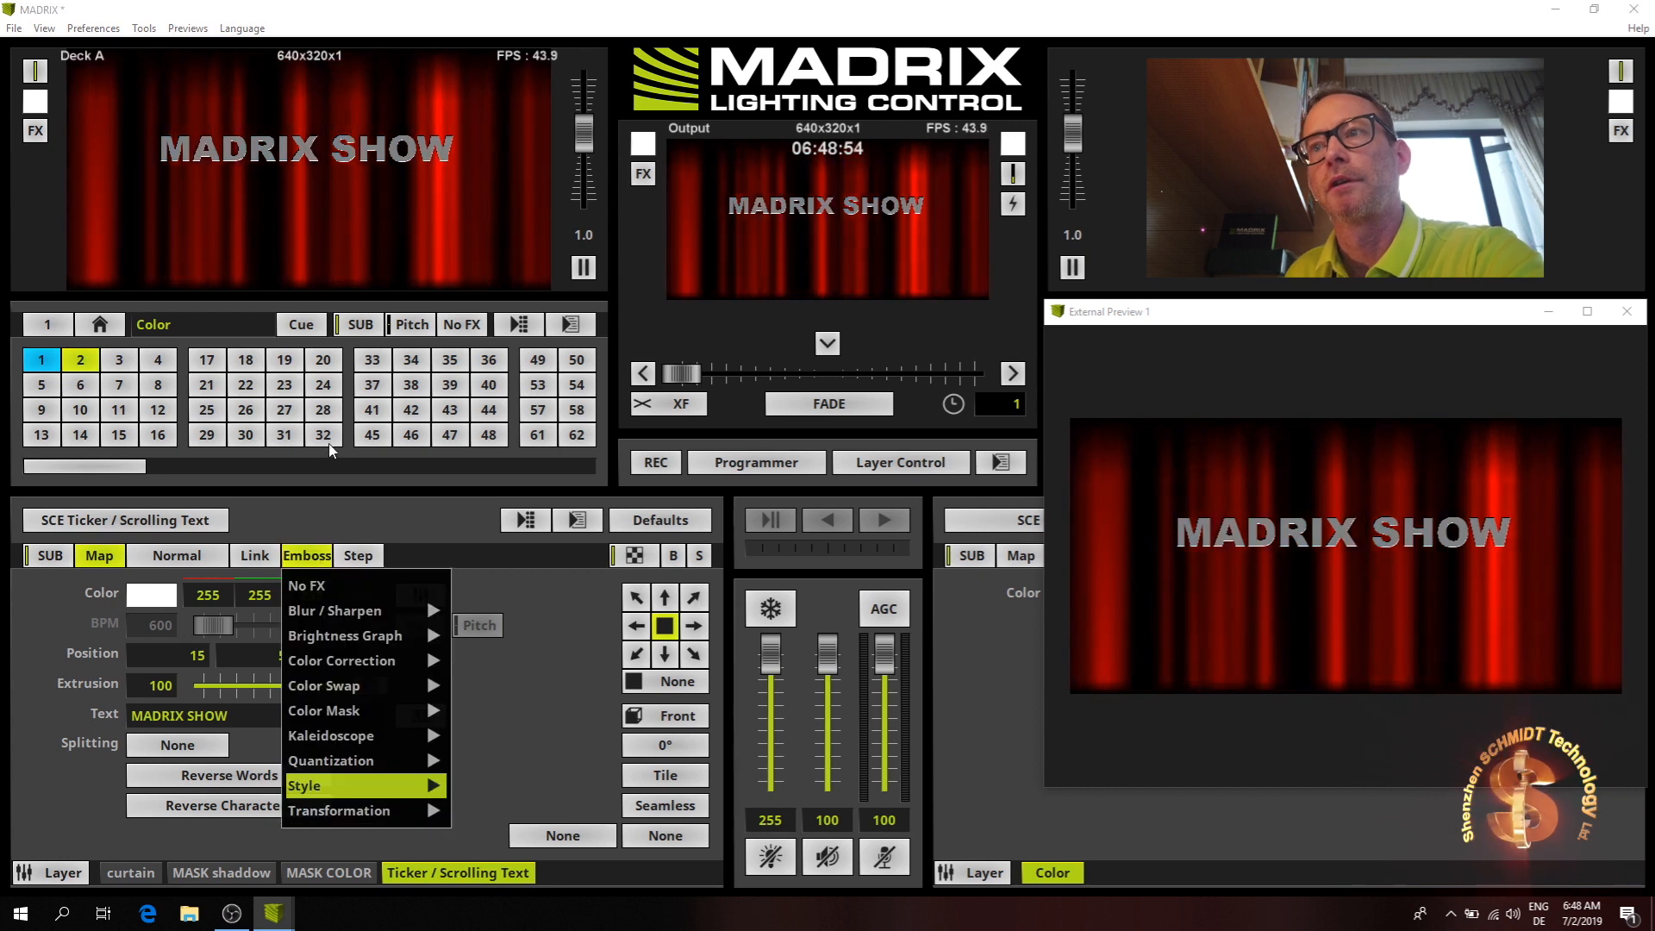
pyautogui.click(336, 590)
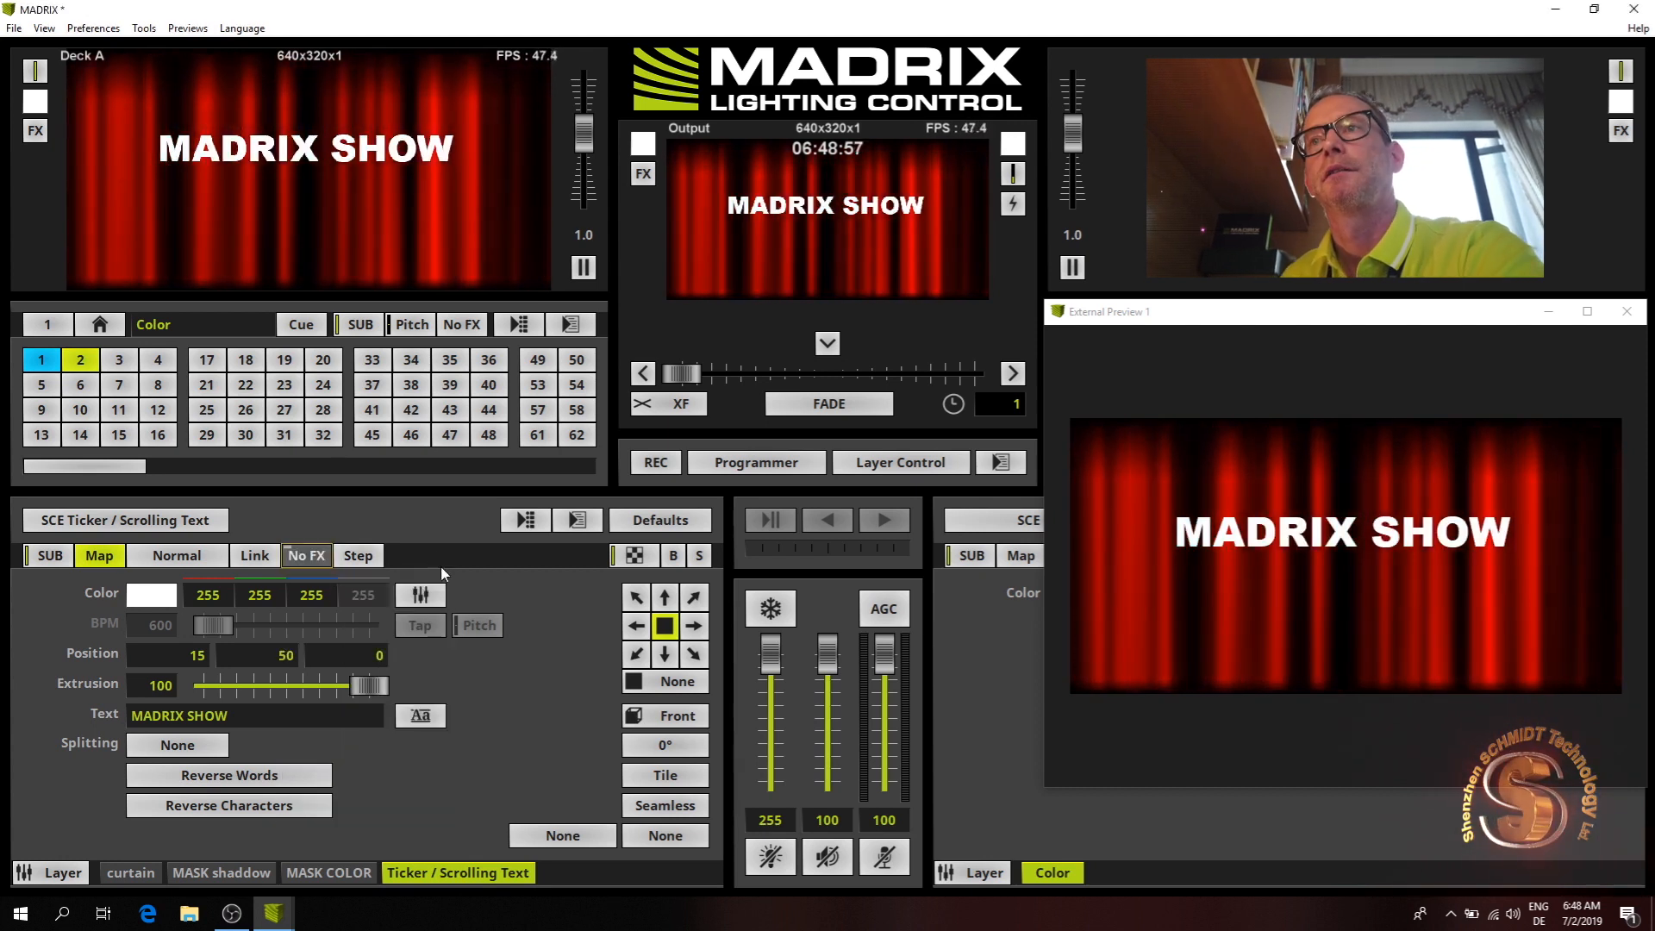
# - Duplicate the text layer and make the rear one a drop shadow, coloured black with Y position 52.3
pyautogui.rightClick(427, 872)
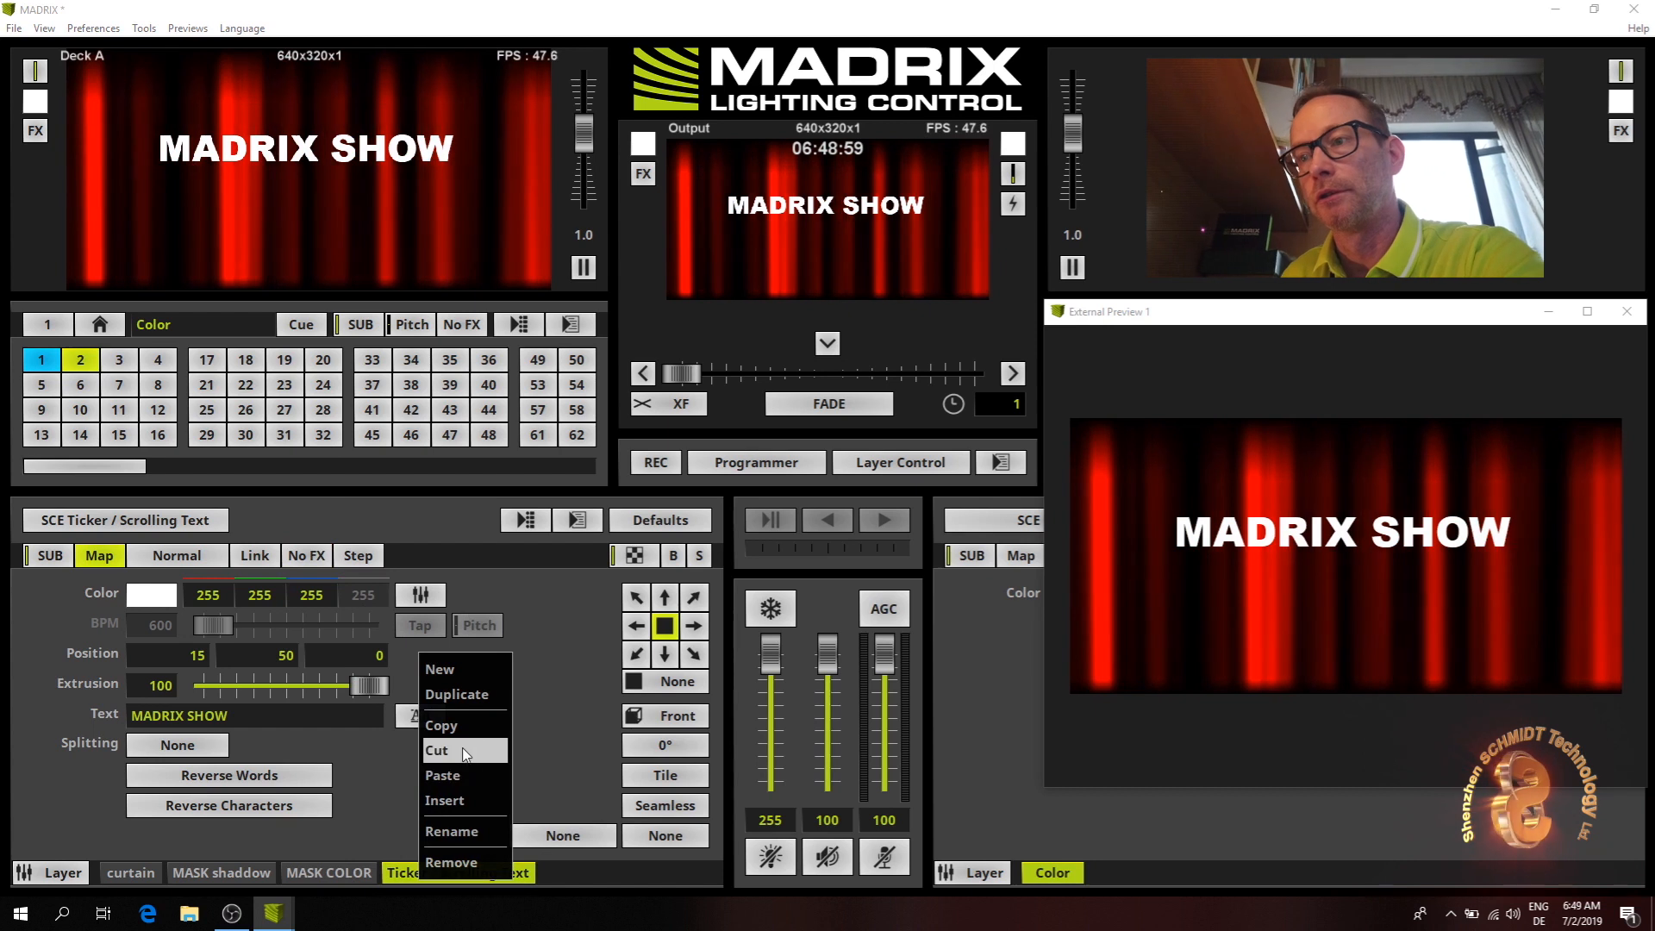
pyautogui.click(483, 695)
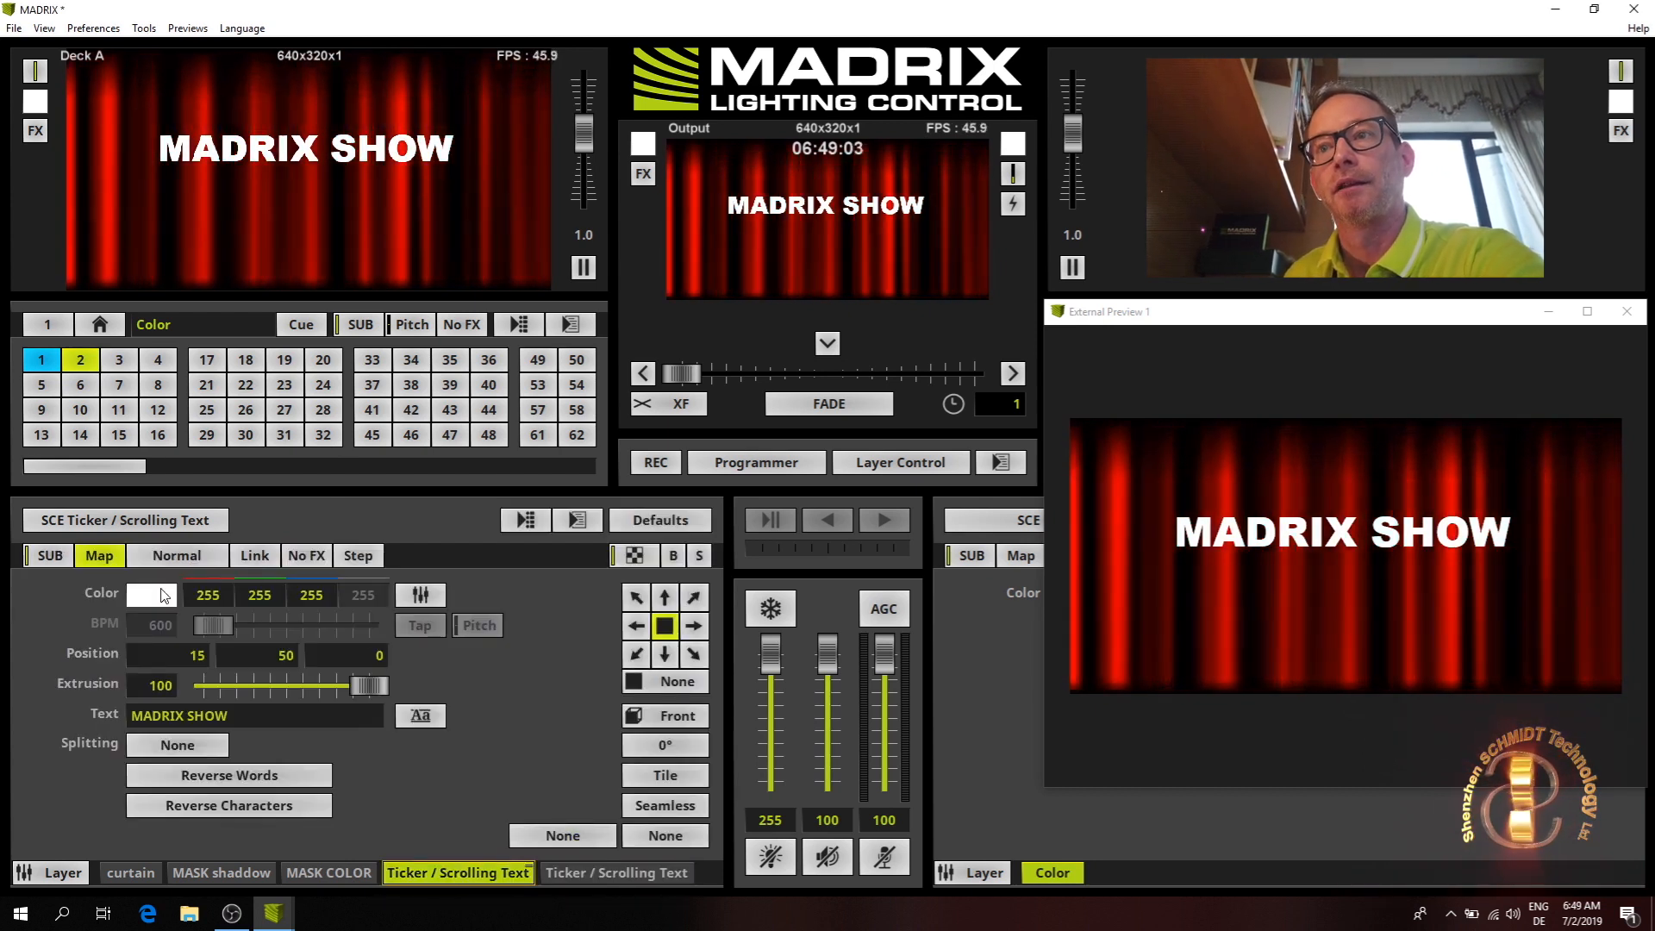
pyautogui.click(163, 594)
pyautogui.click(148, 739)
pyautogui.click(210, 593)
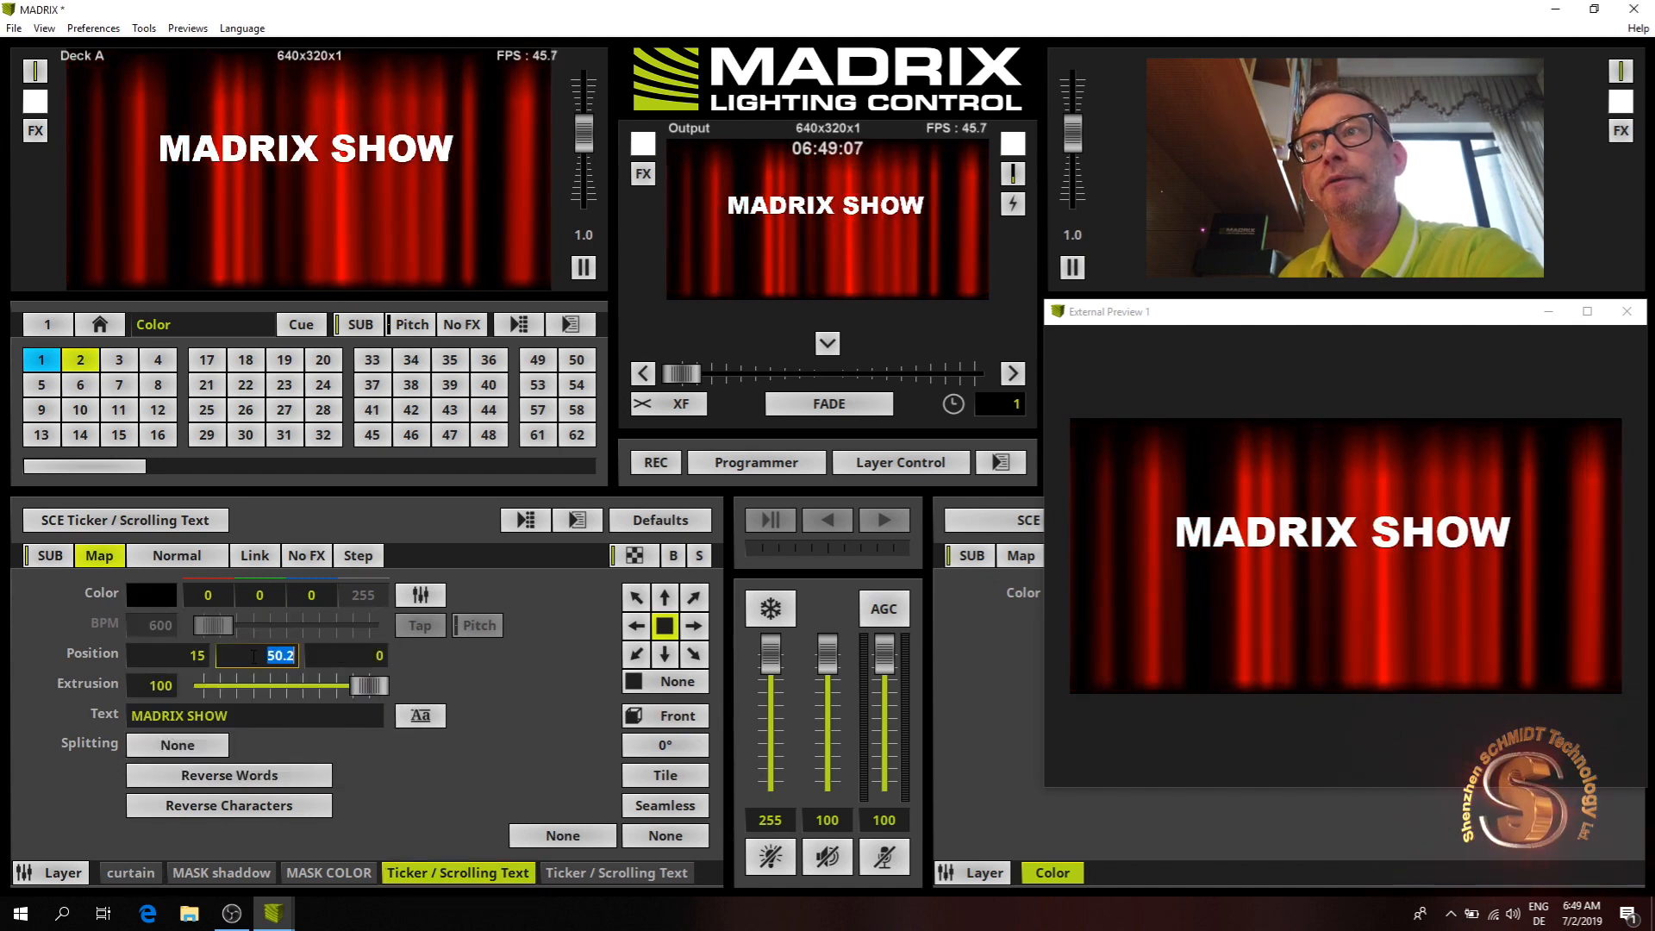
pyautogui.scroll(5, 254, 656)
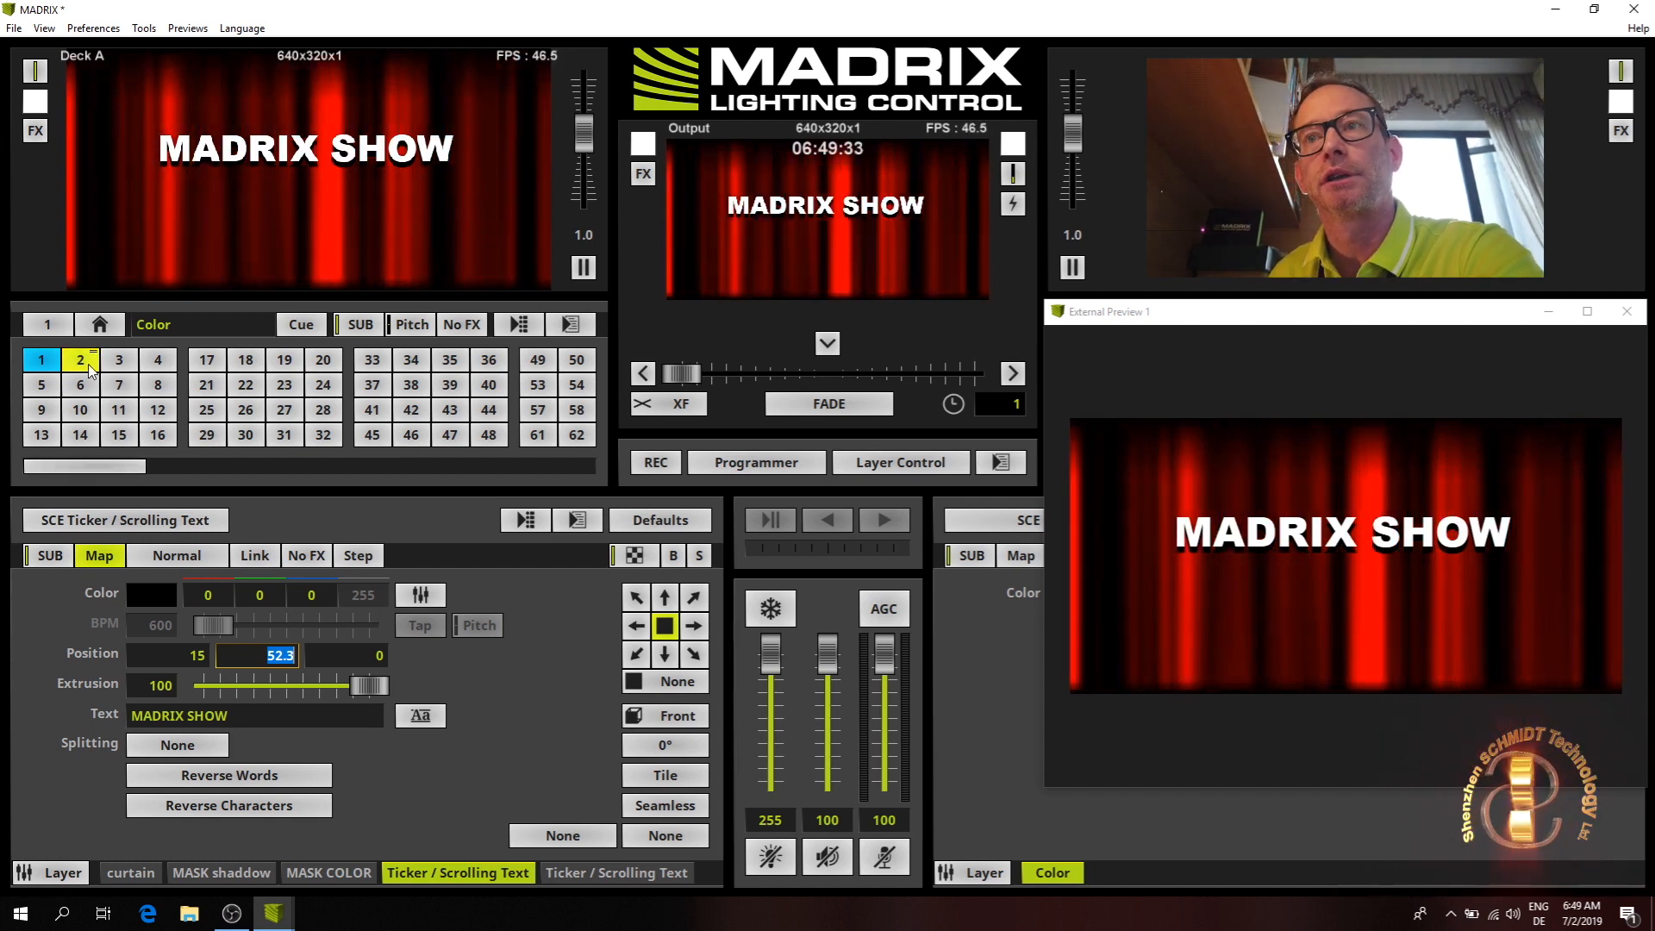
# - Add a new layer after the front white text layer and set its effect to SCE Metaballs
pyautogui.click(632, 873)
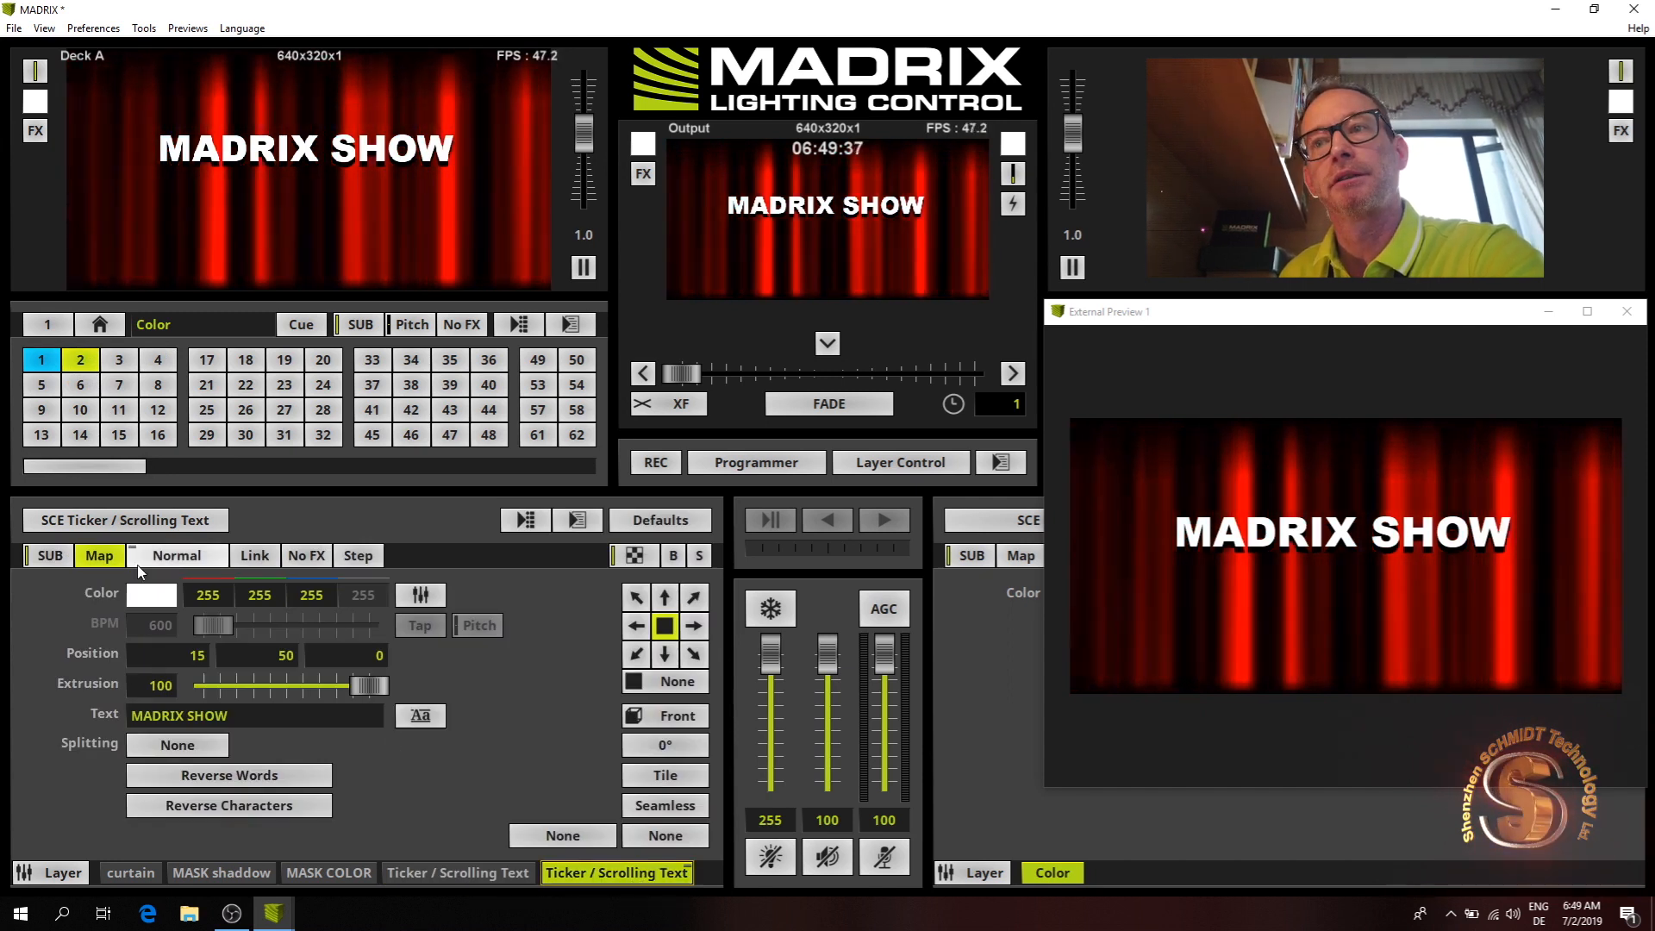
pyautogui.rightClick(608, 883)
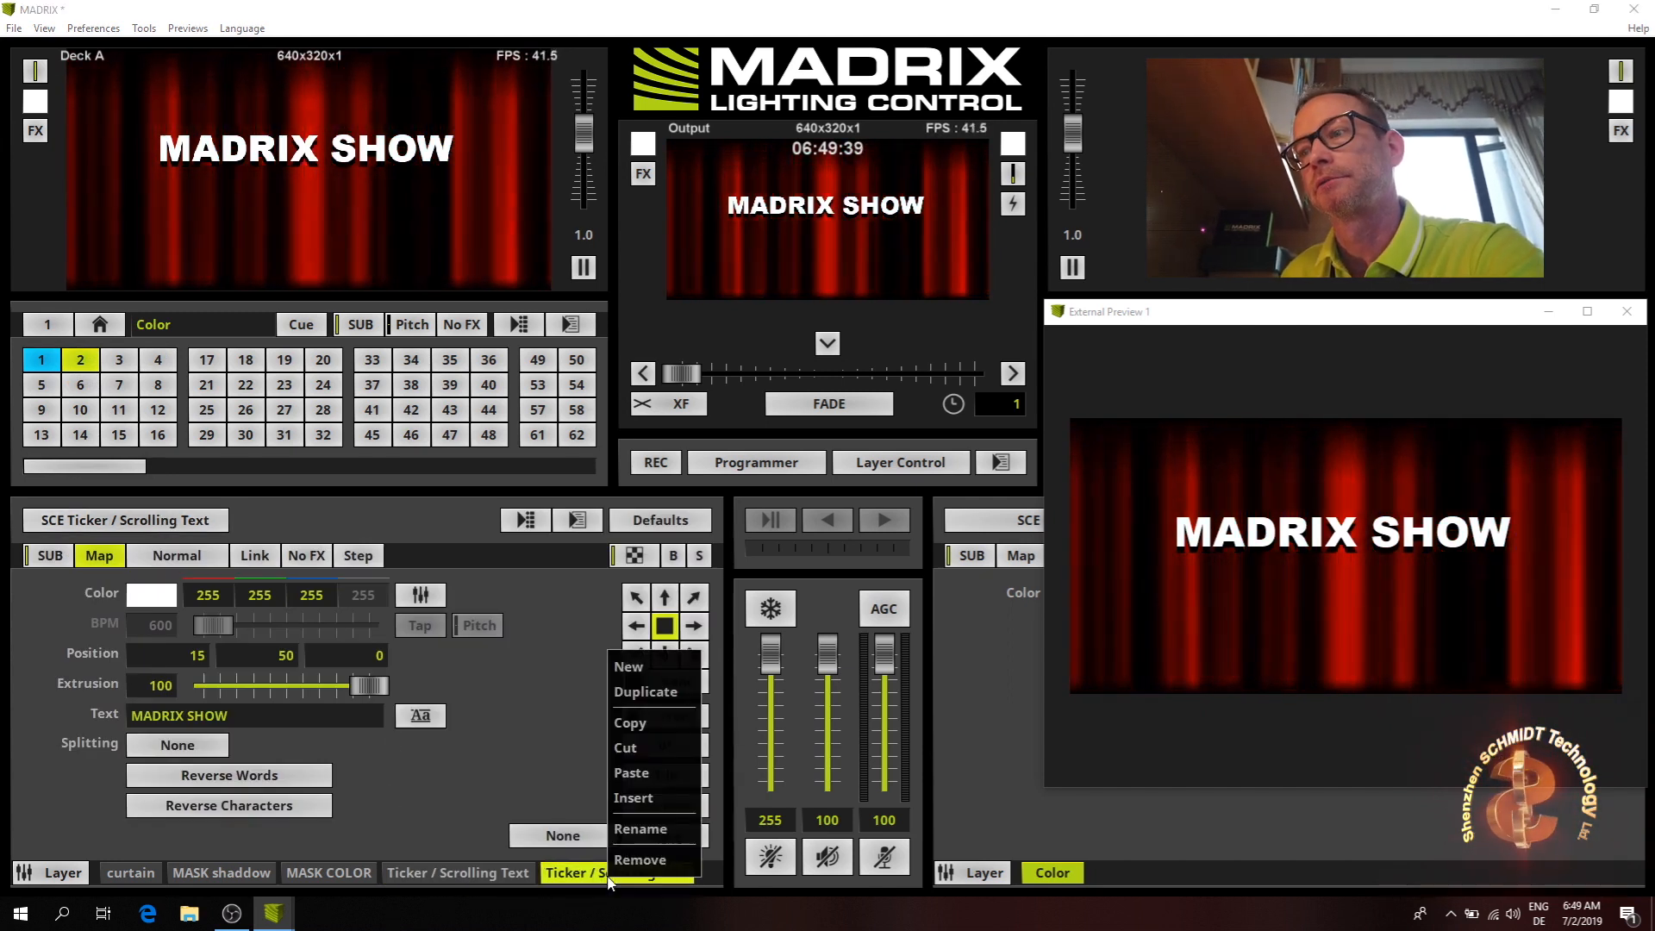
pyautogui.click(668, 667)
pyautogui.click(191, 528)
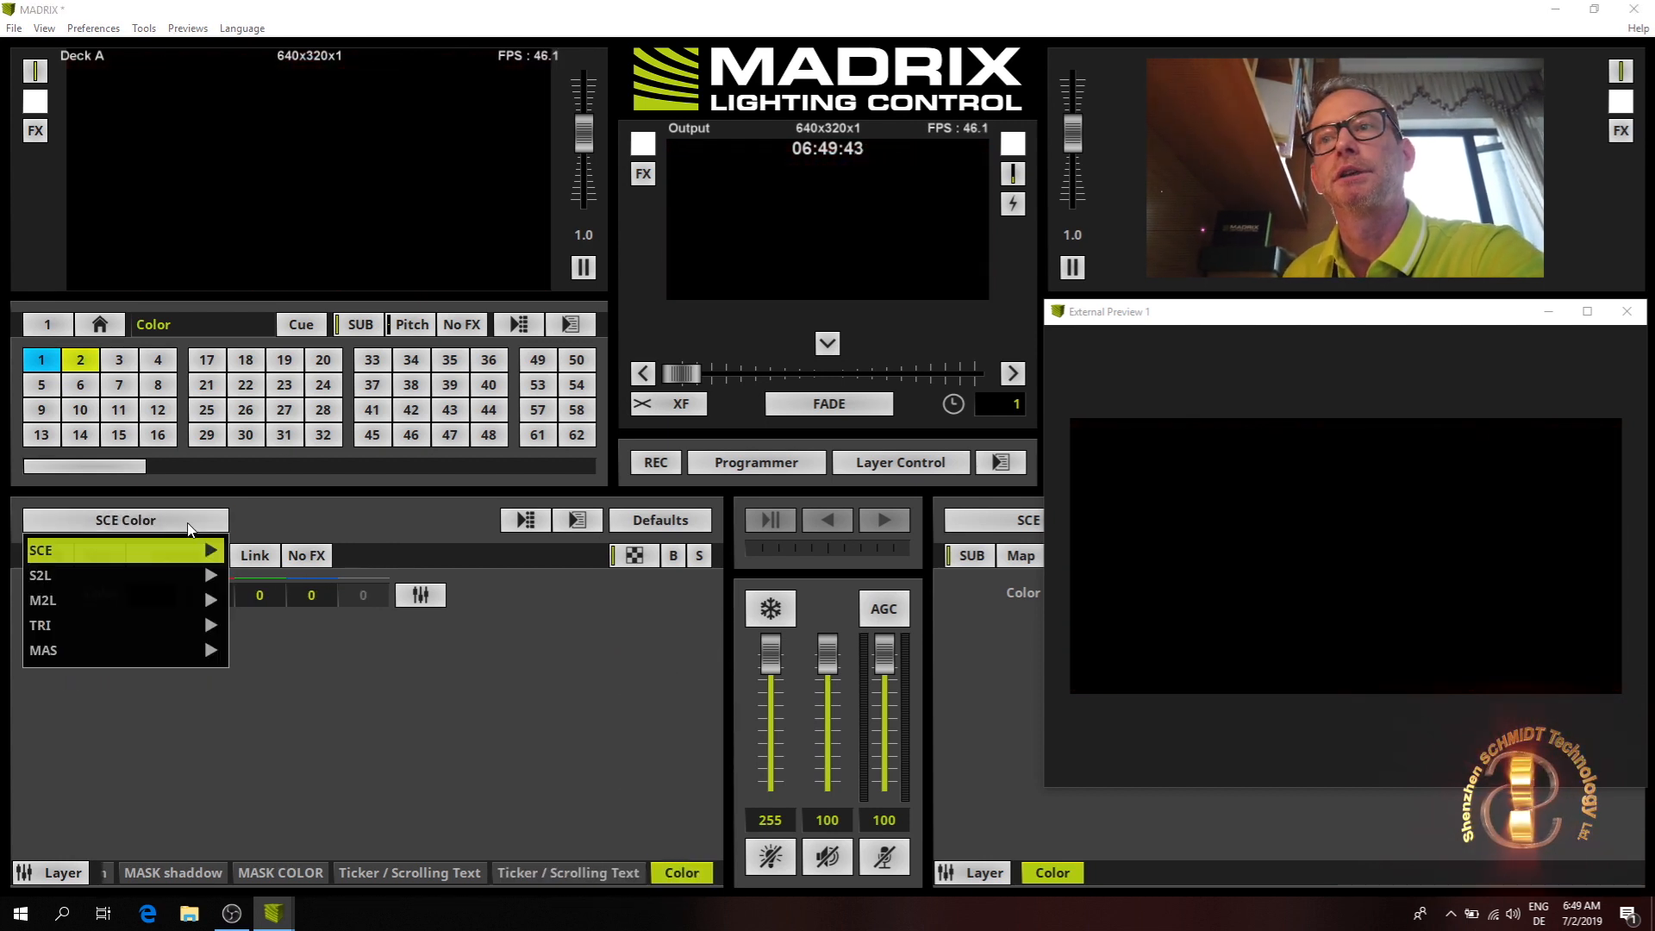
pyautogui.moveTo(159, 555)
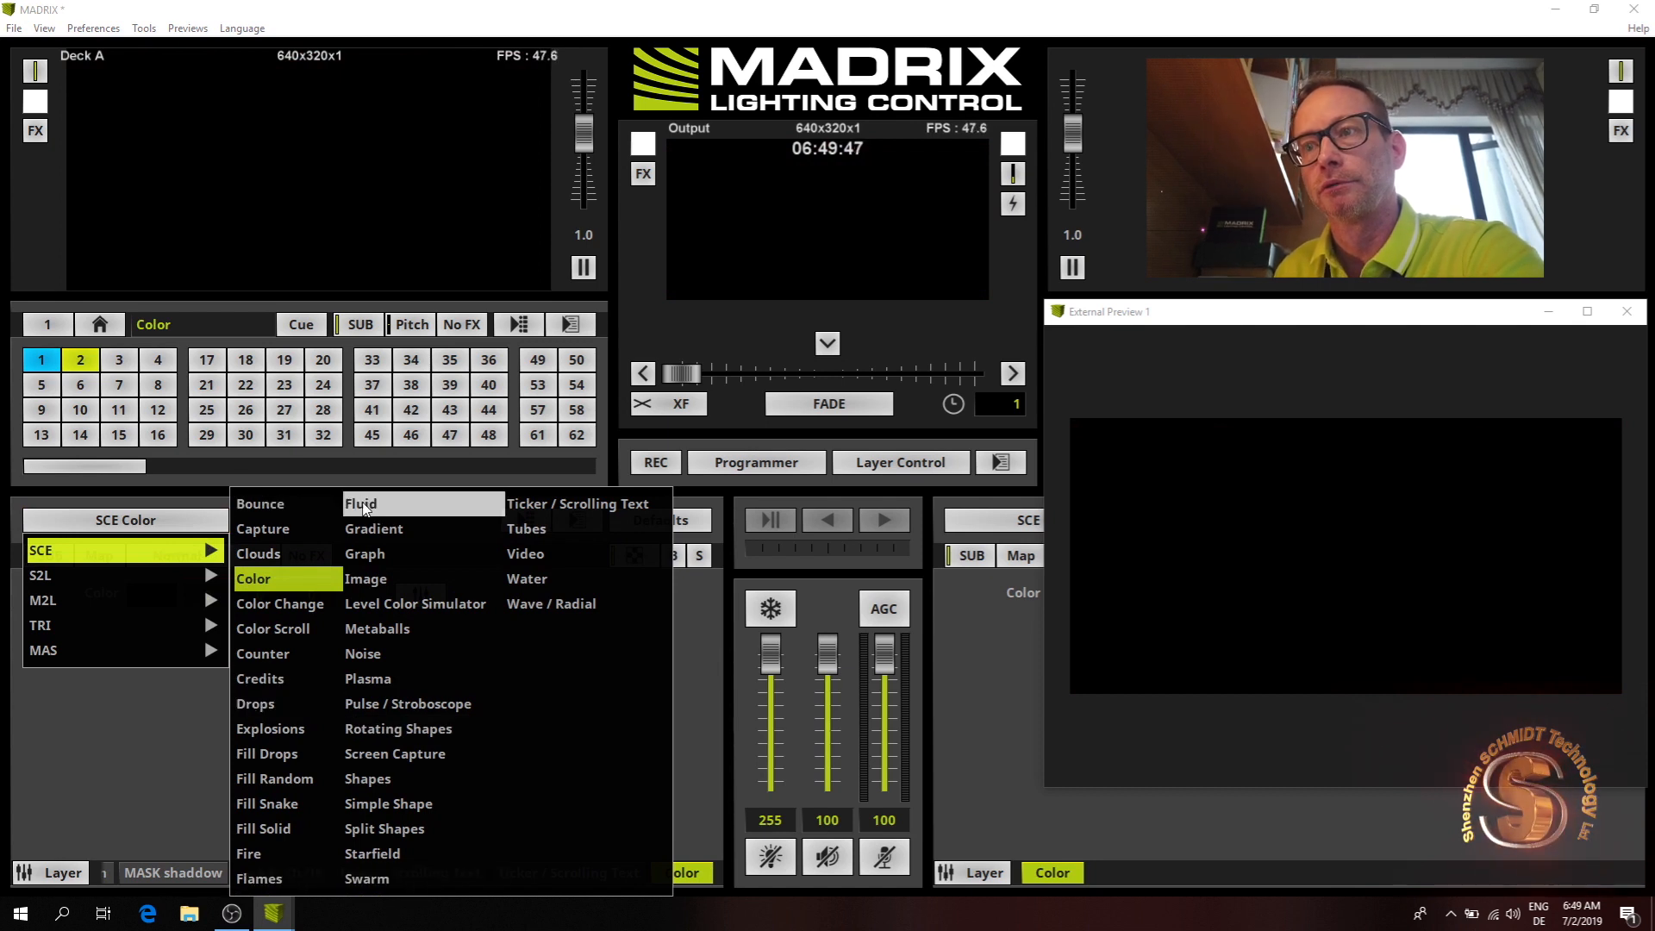
pyautogui.click(390, 630)
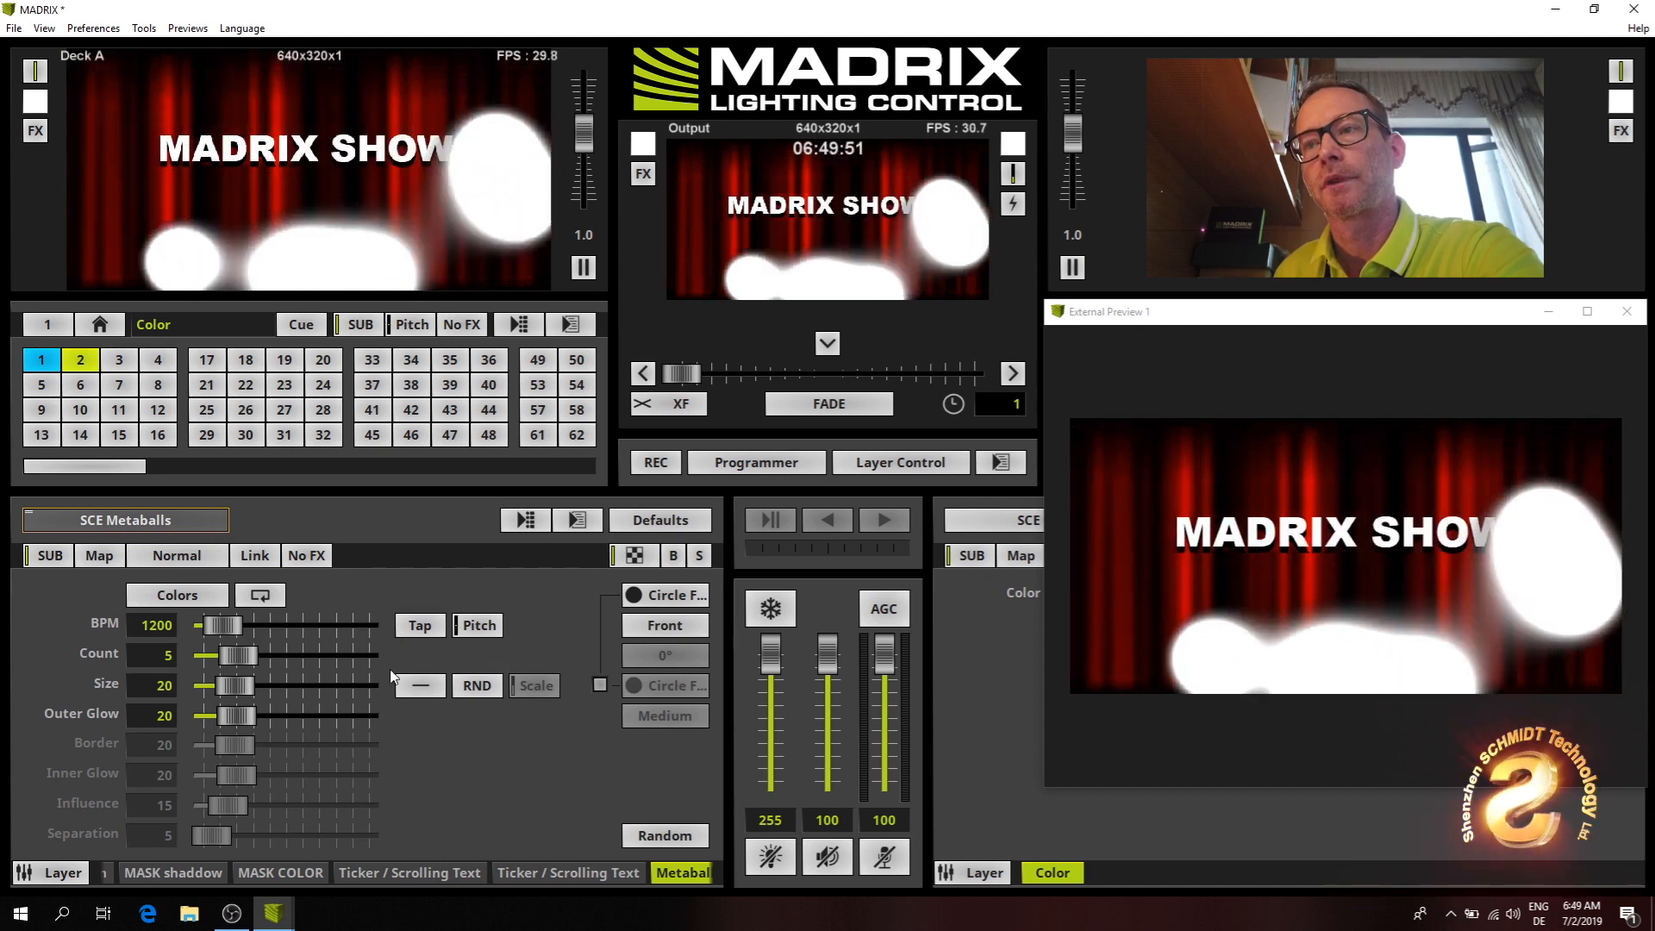
# - Set the SCE Metaballs effect to a count of 1, a size of 50 and a speed of 600 BPM
pyautogui.moveTo(239, 655); pyautogui.dragTo(277, 685)
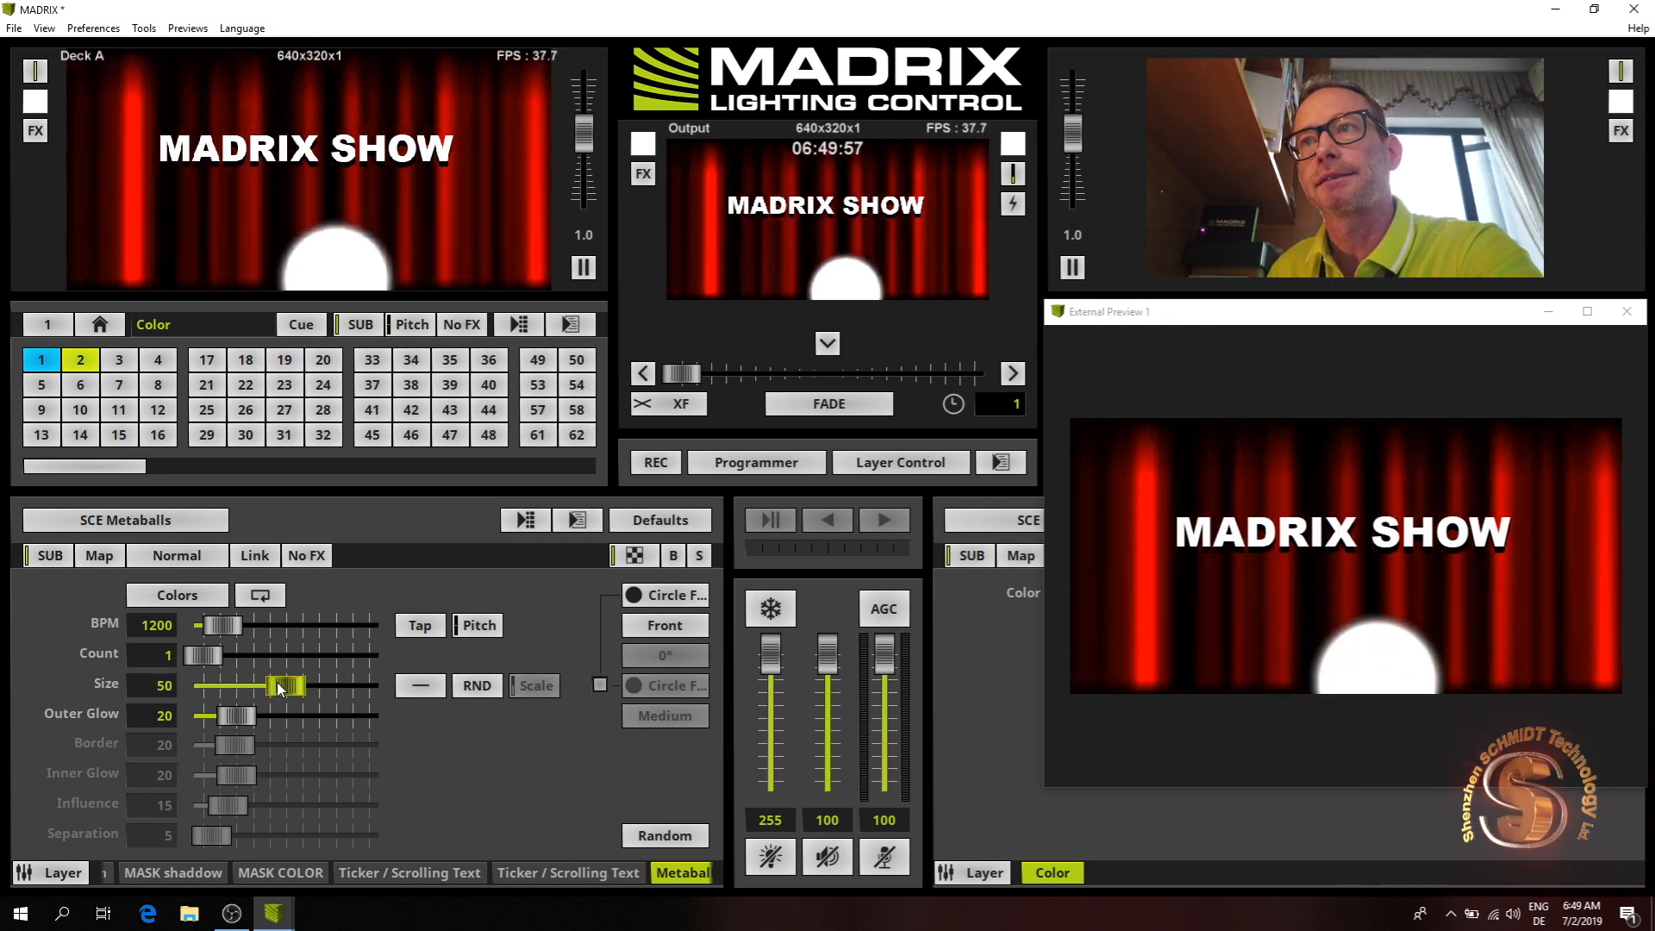
pyautogui.doubleClick(172, 625)
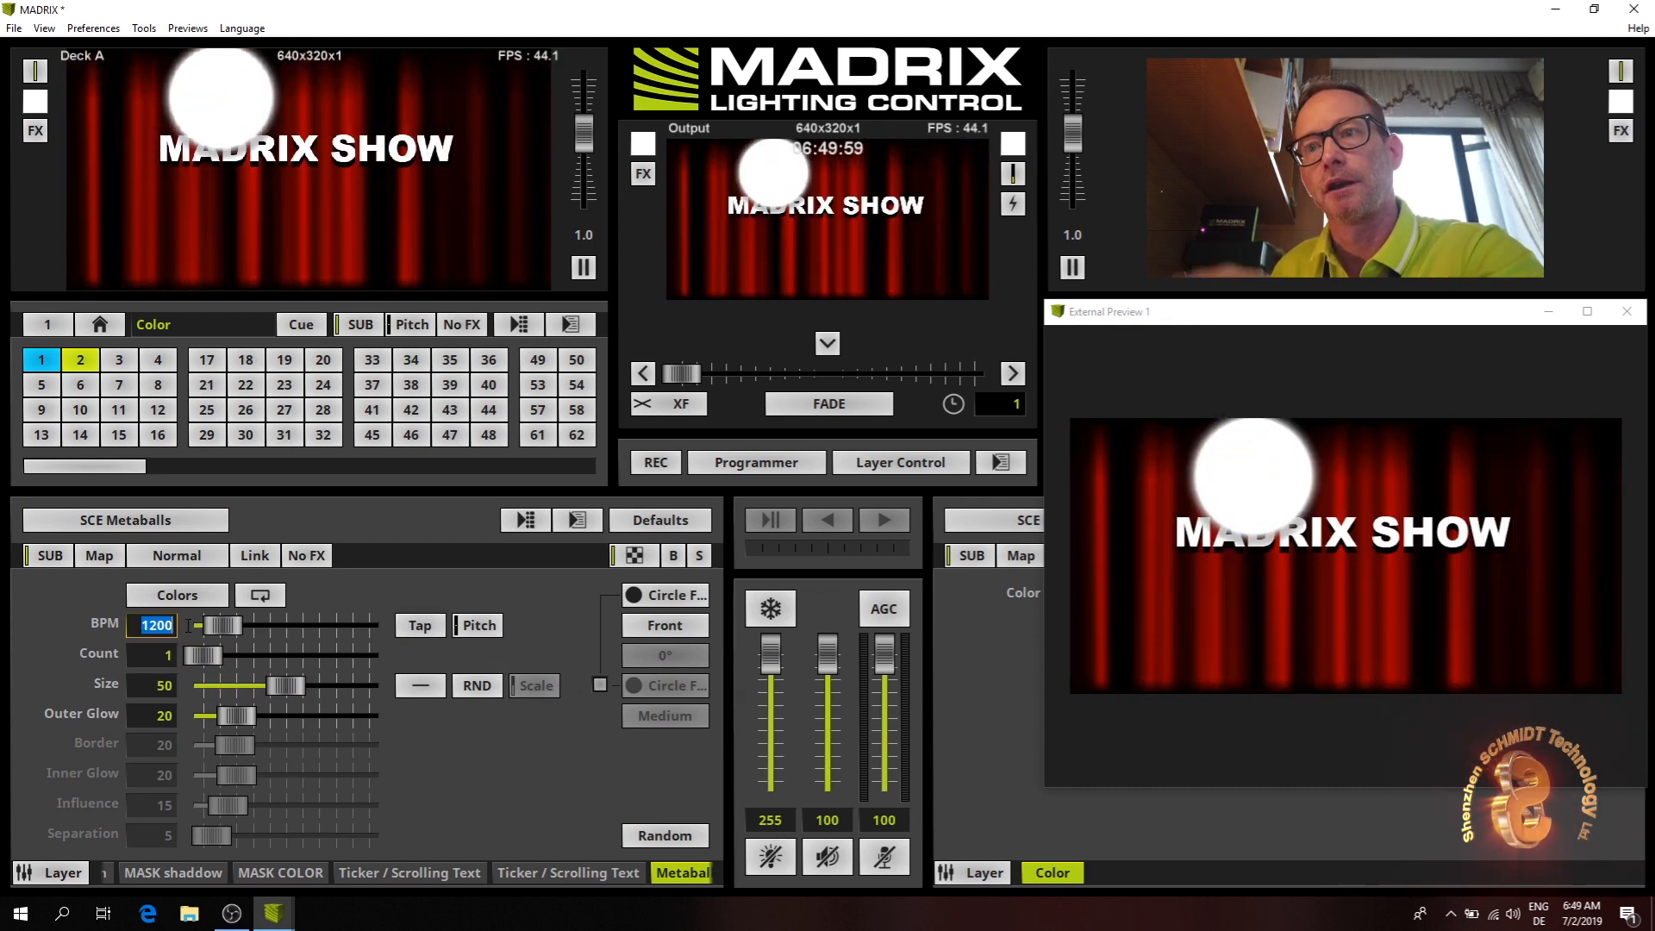
pyautogui.write('600')
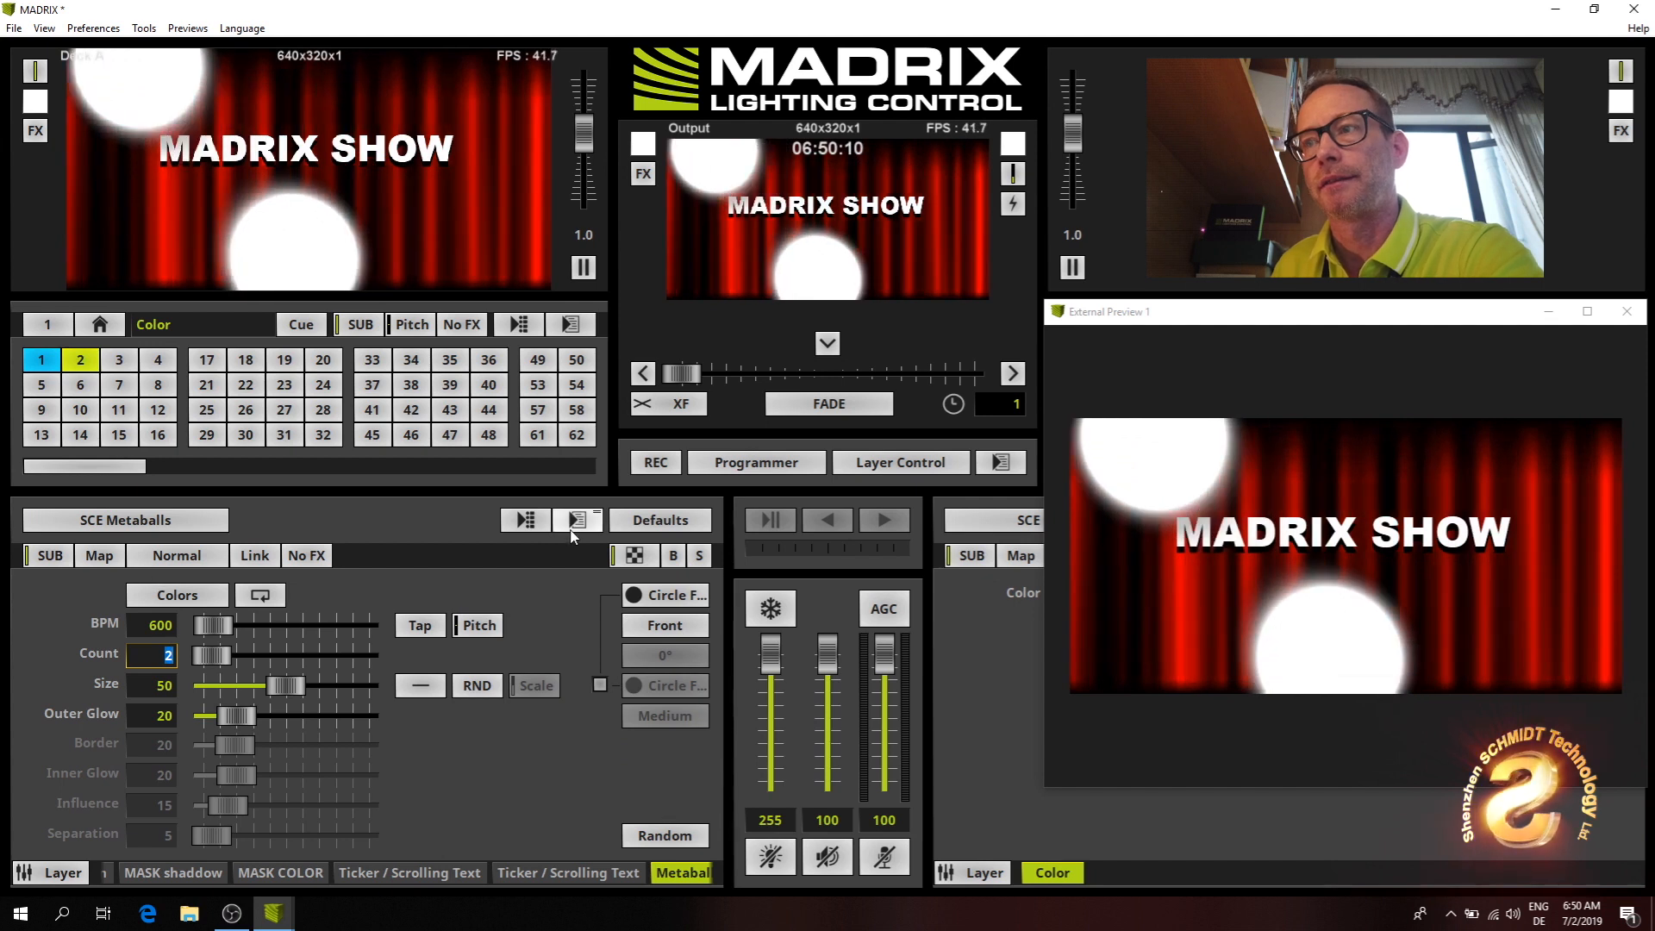
# - Lower the metaballs layer's opacity to 106 and set its count to 1
pyautogui.click(635, 555)
pyautogui.moveTo(634, 604); pyautogui.dragTo(639, 704)
pyautogui.click(164, 657)
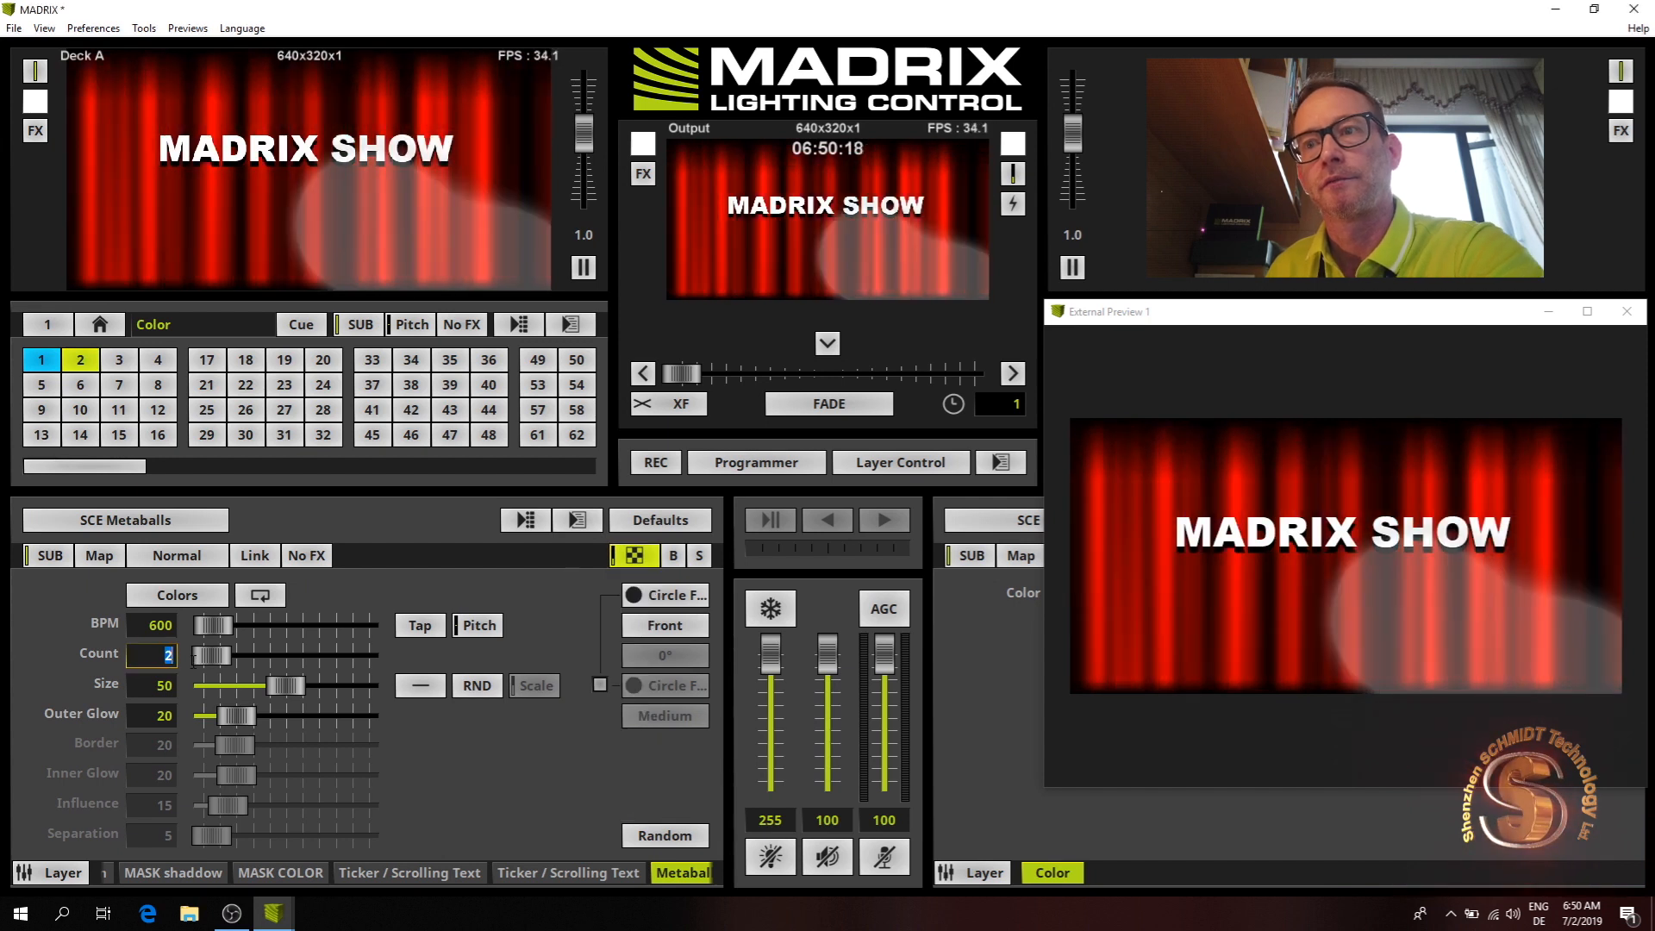
pyautogui.write('1')
pyautogui.press('Return')
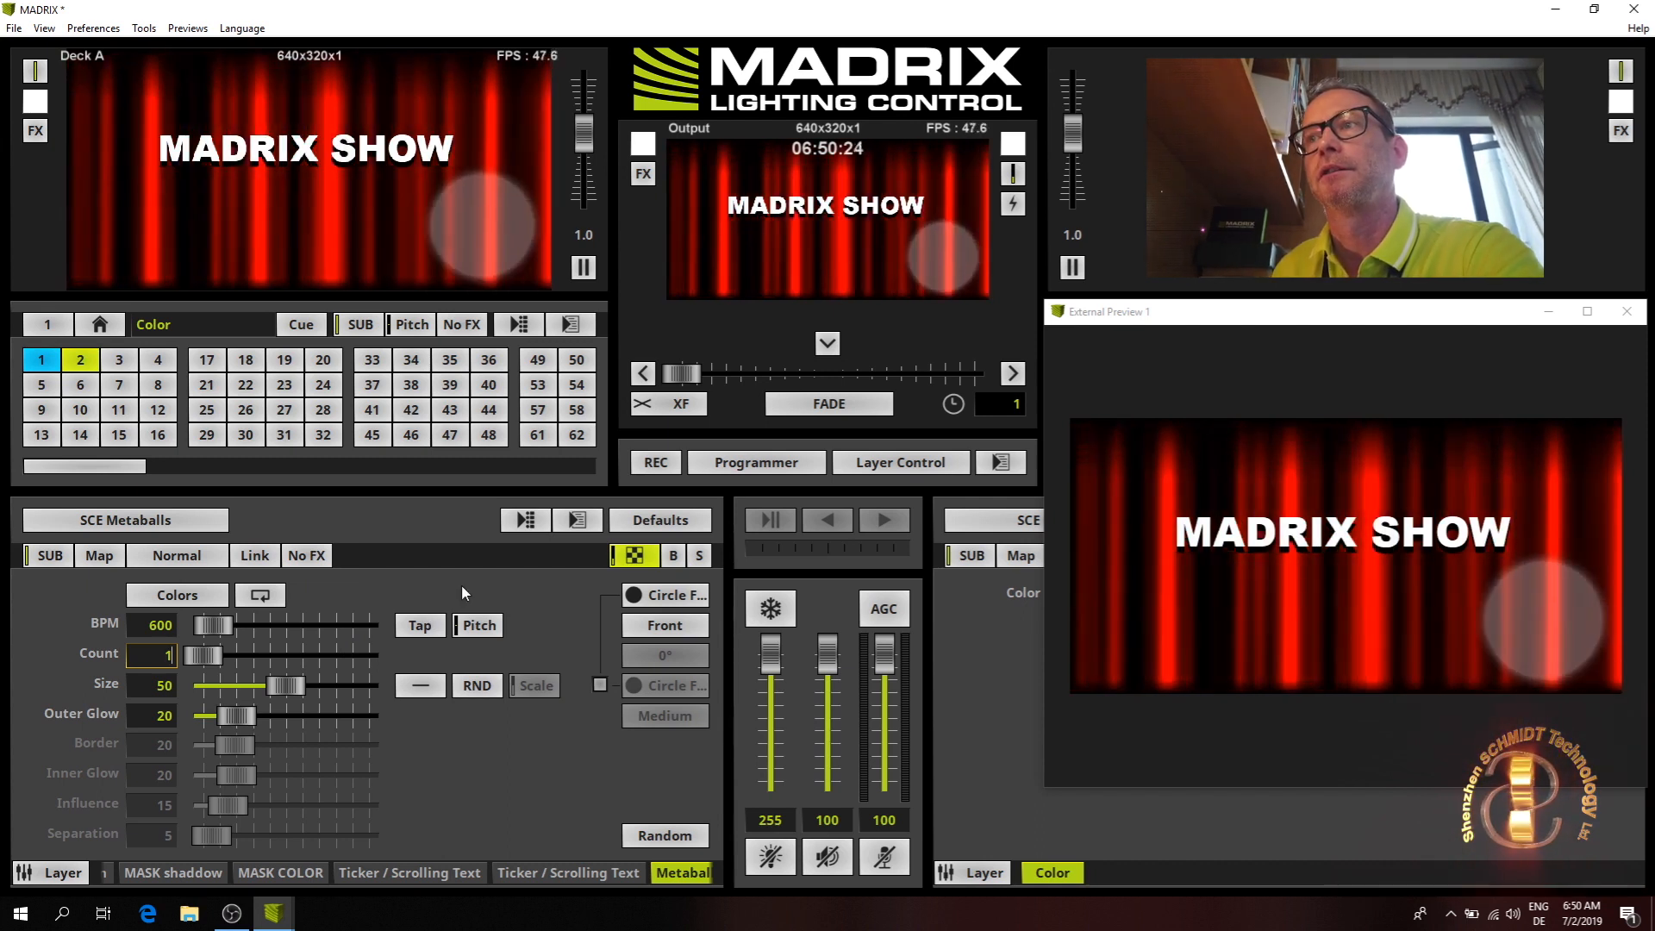
pyautogui.click(628, 565)
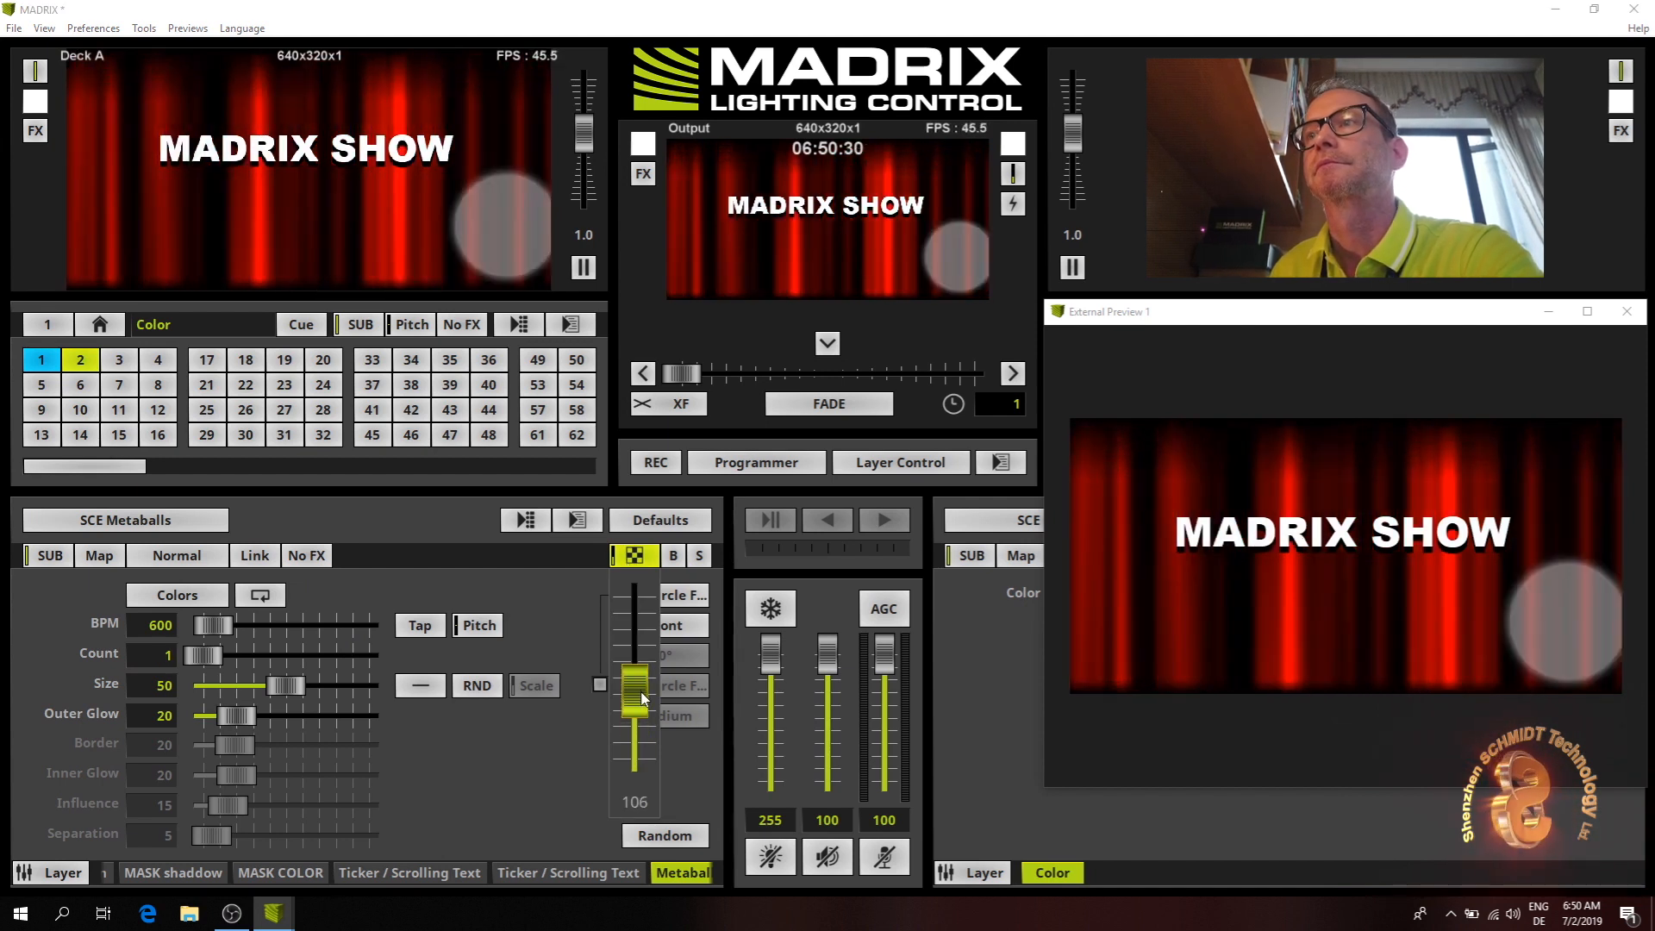
pyautogui.click(630, 562)
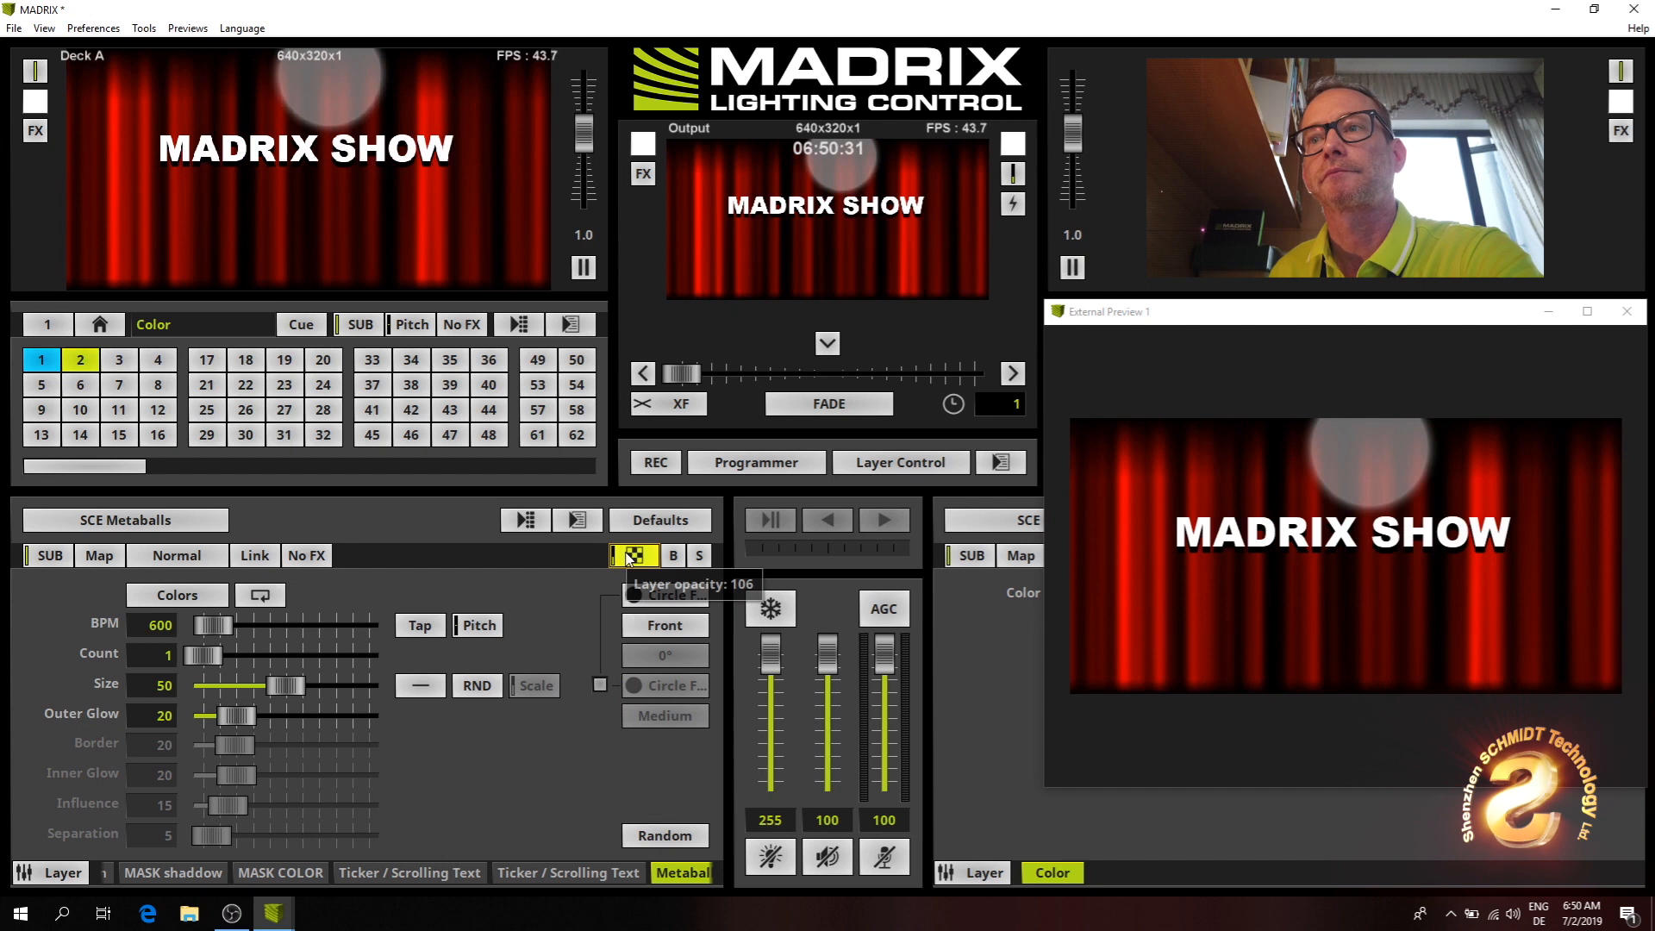
# - Try the Lighten (HTP) mix mode on the metaballs layer, and set the mode to Screen
pyautogui.click(207, 559)
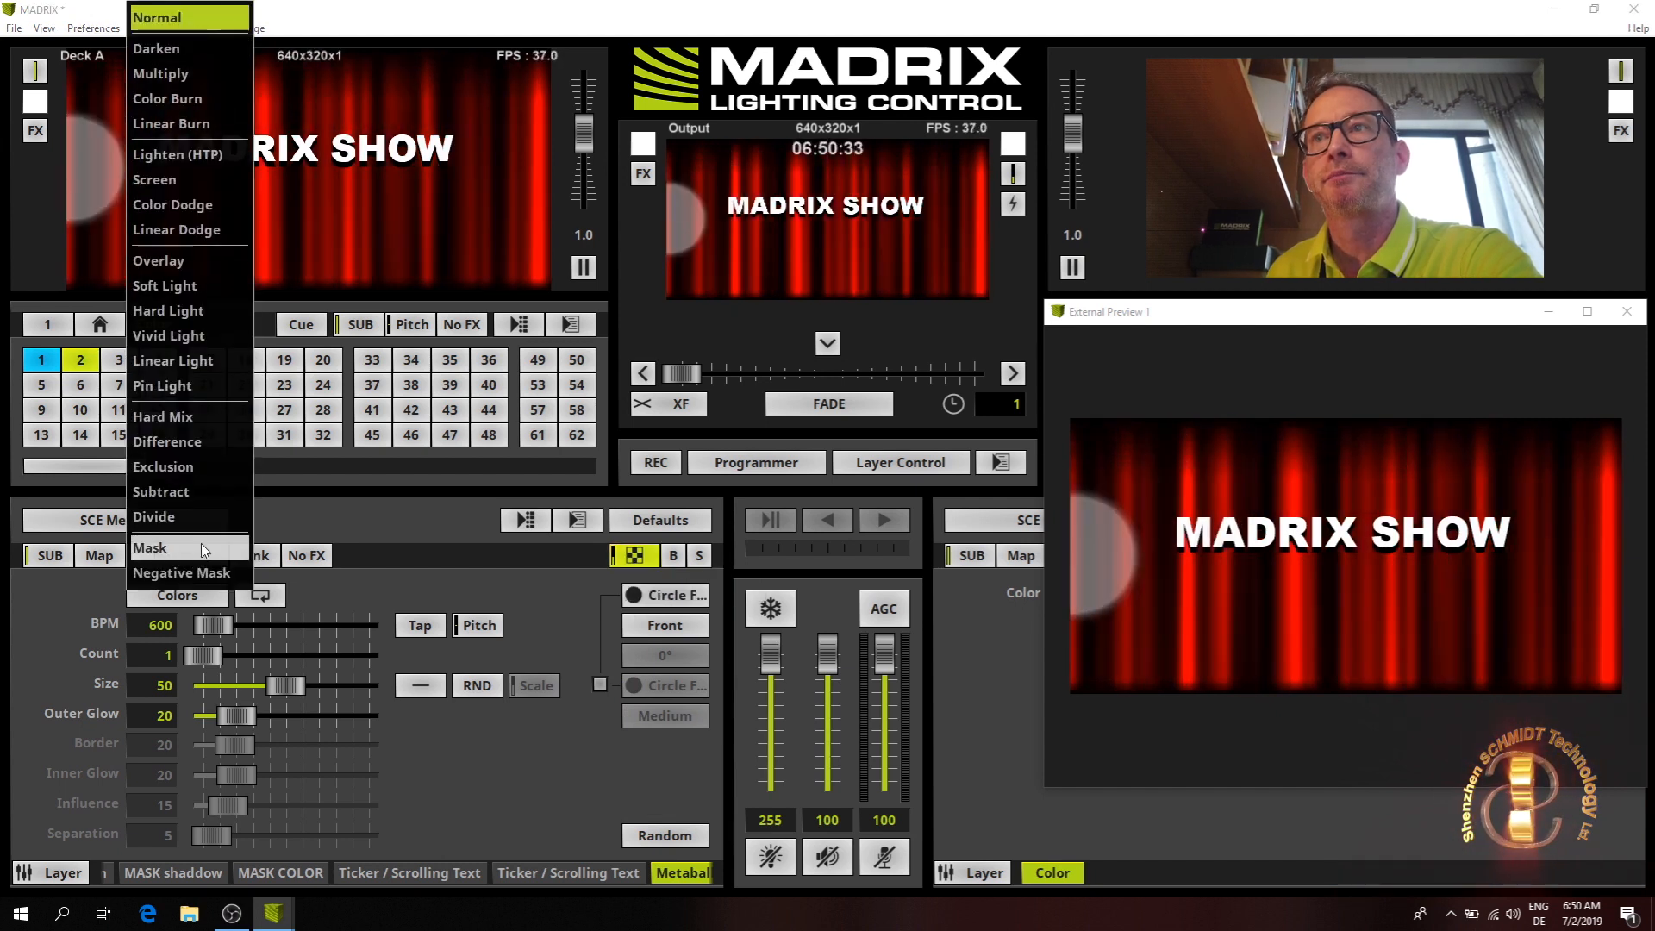
pyautogui.click(205, 156)
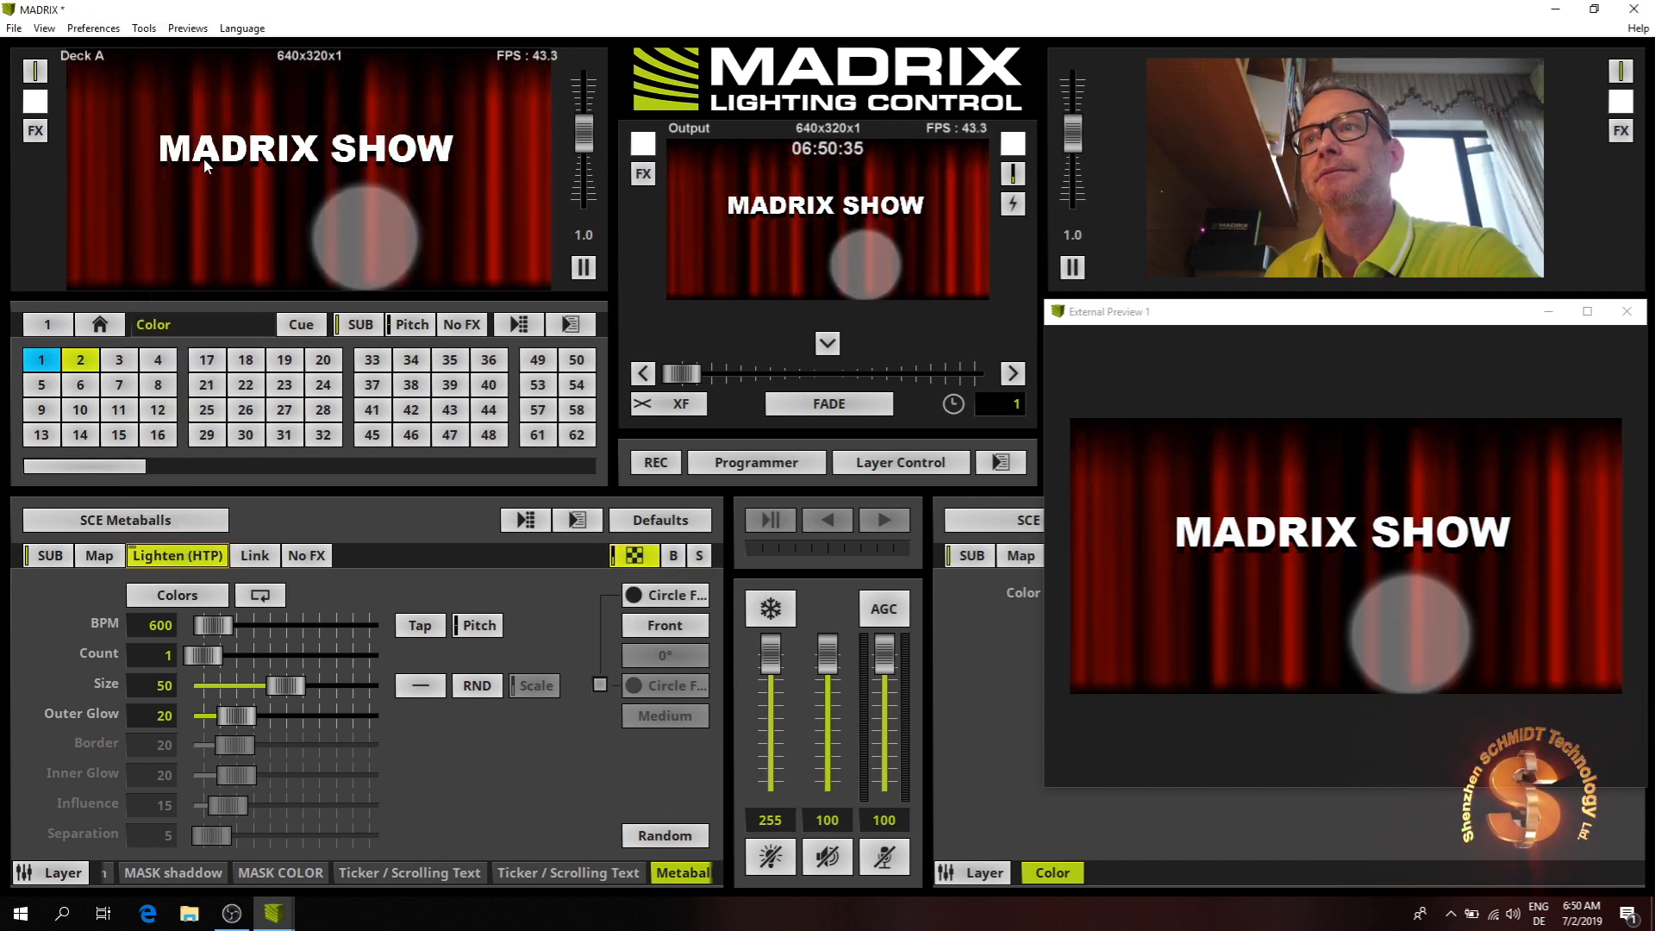
pyautogui.click(178, 555)
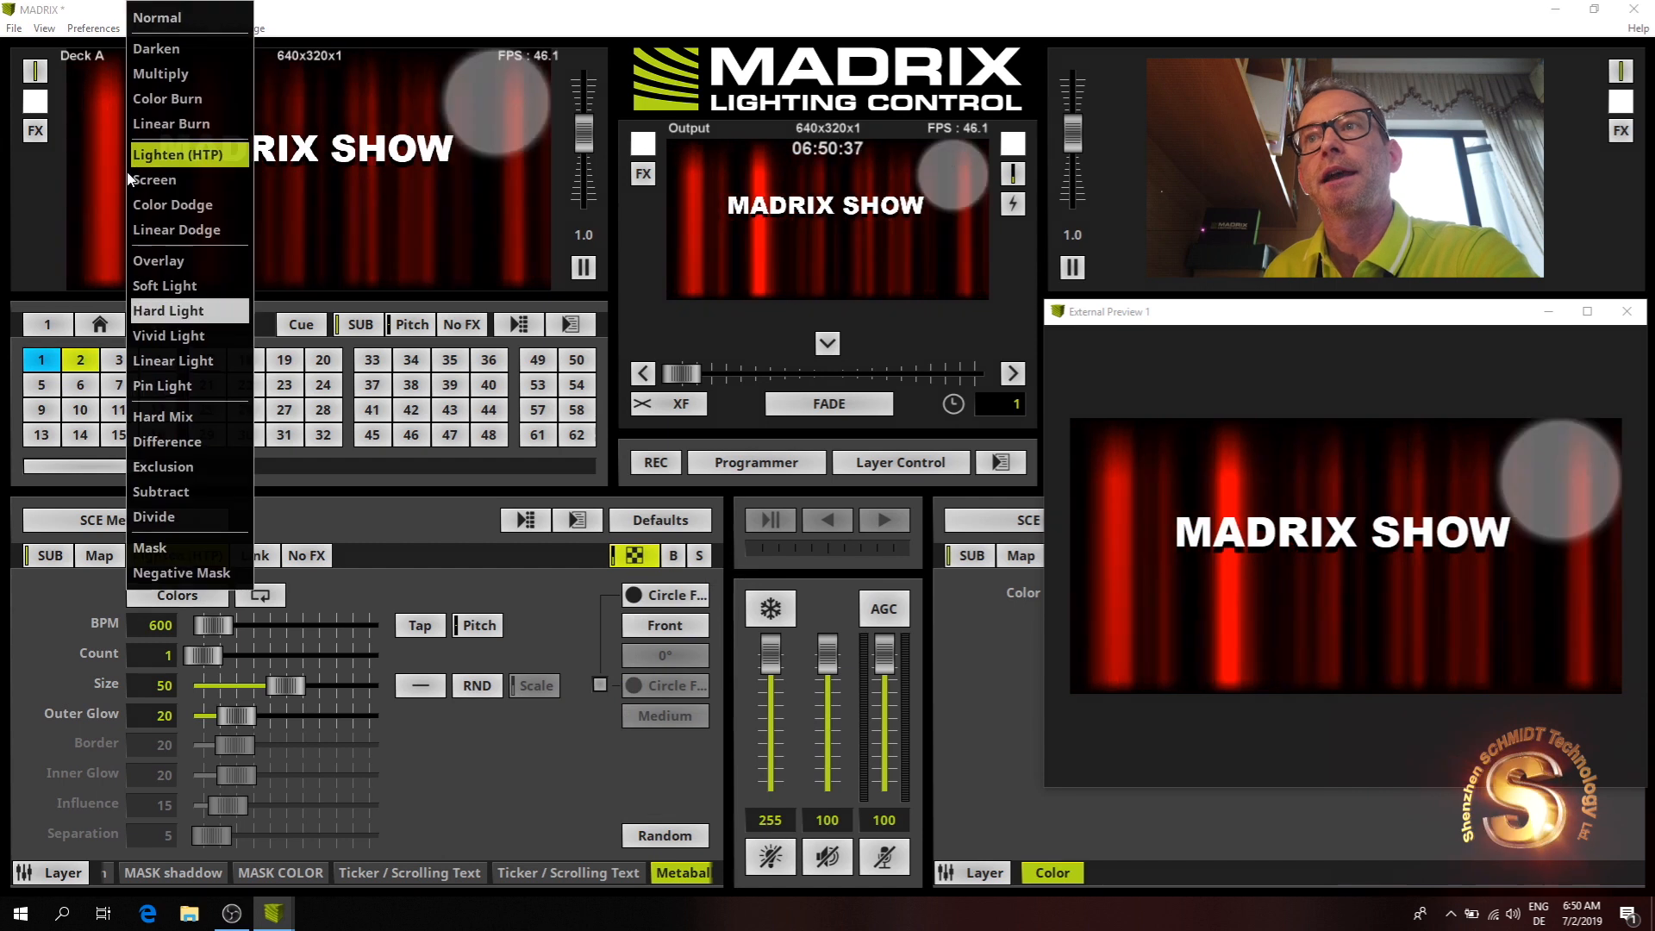
pyautogui.click(174, 164)
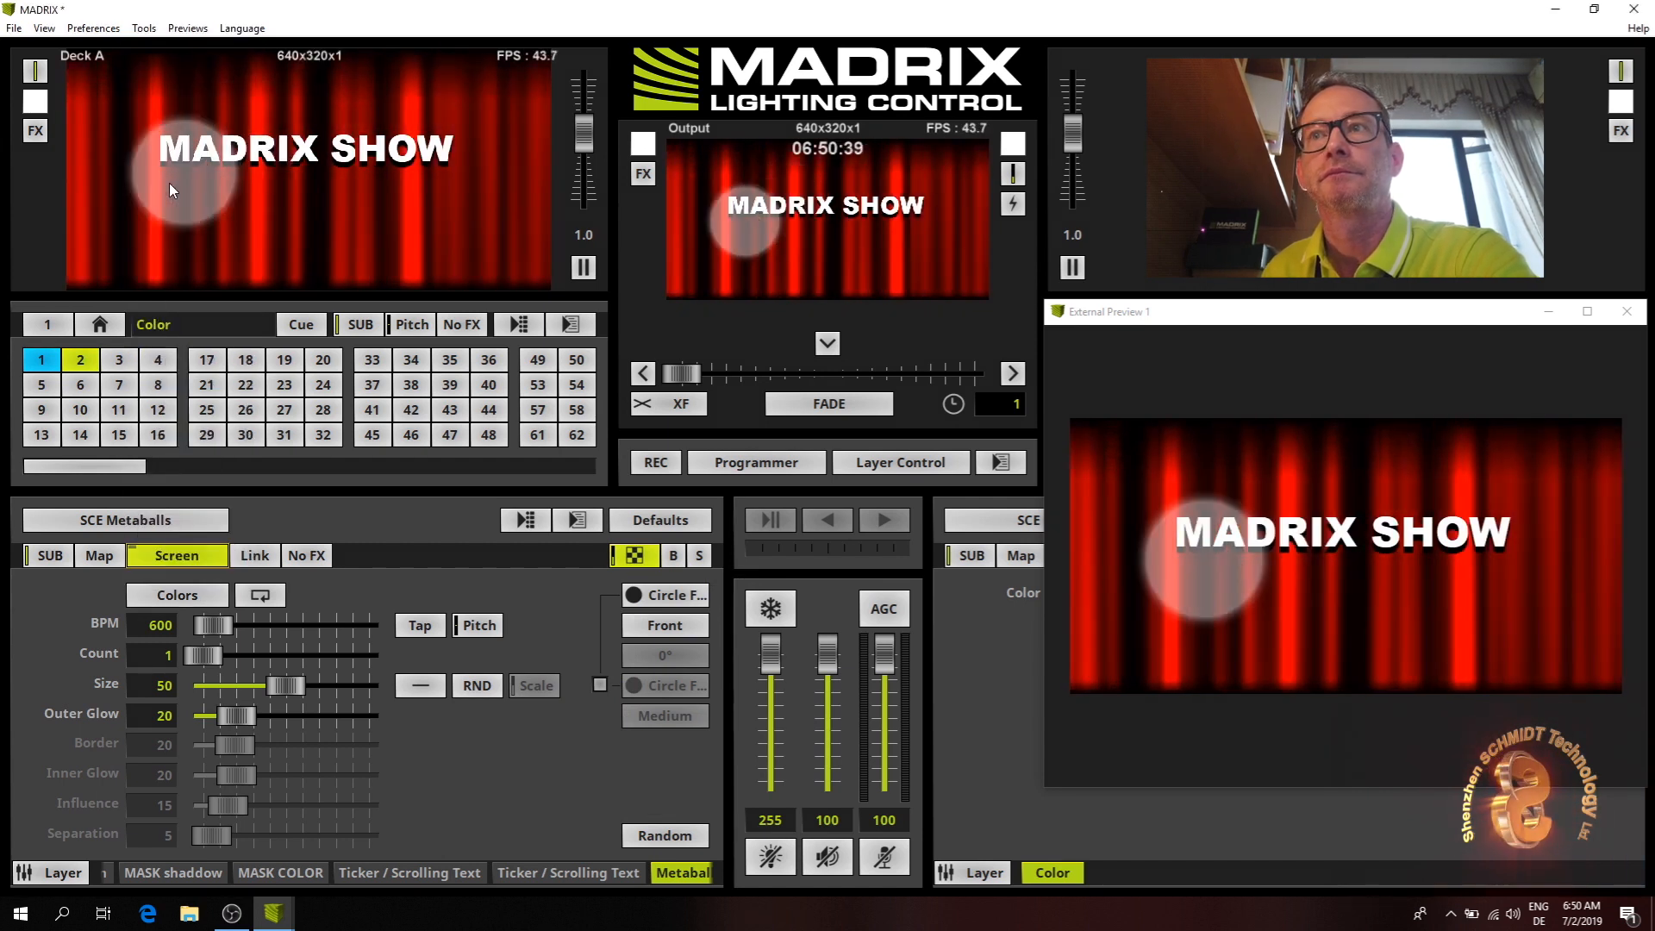